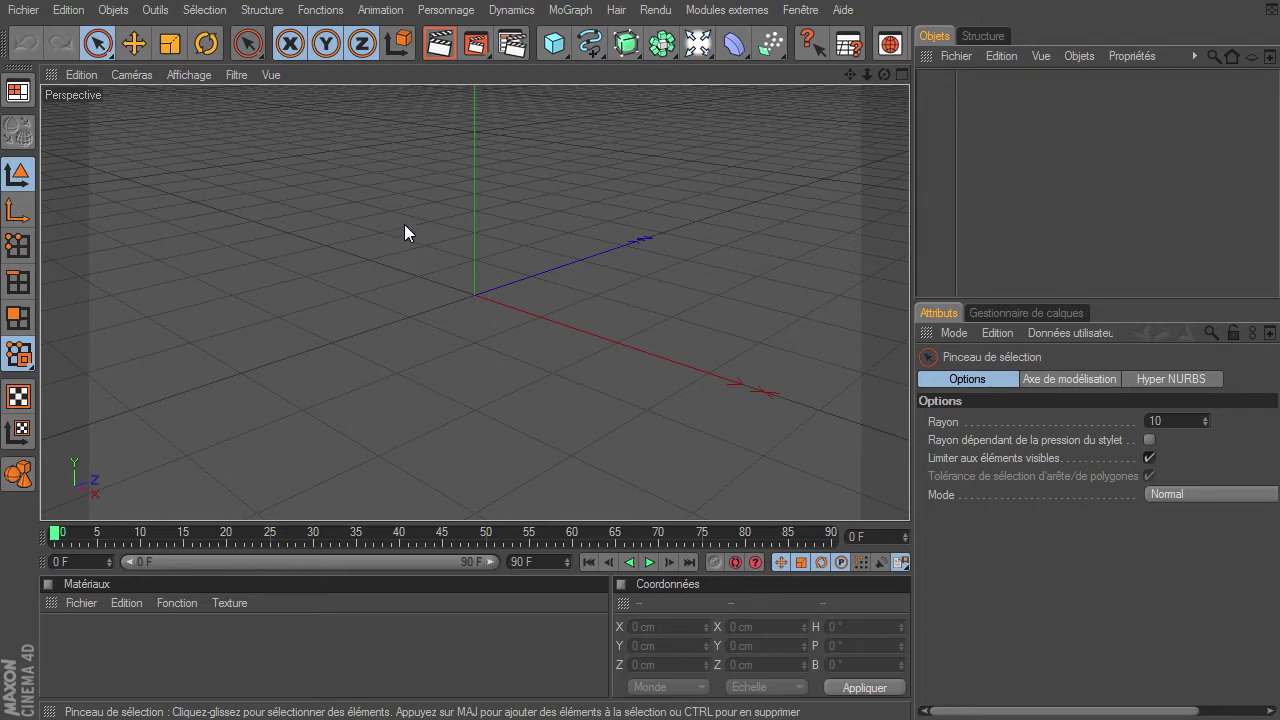
Open and dismiss the V quick command popup a few times without running a command.
{"action": "key", "text": "v"}
{"action": "mouse_move", "coordinate": [306, 224]}
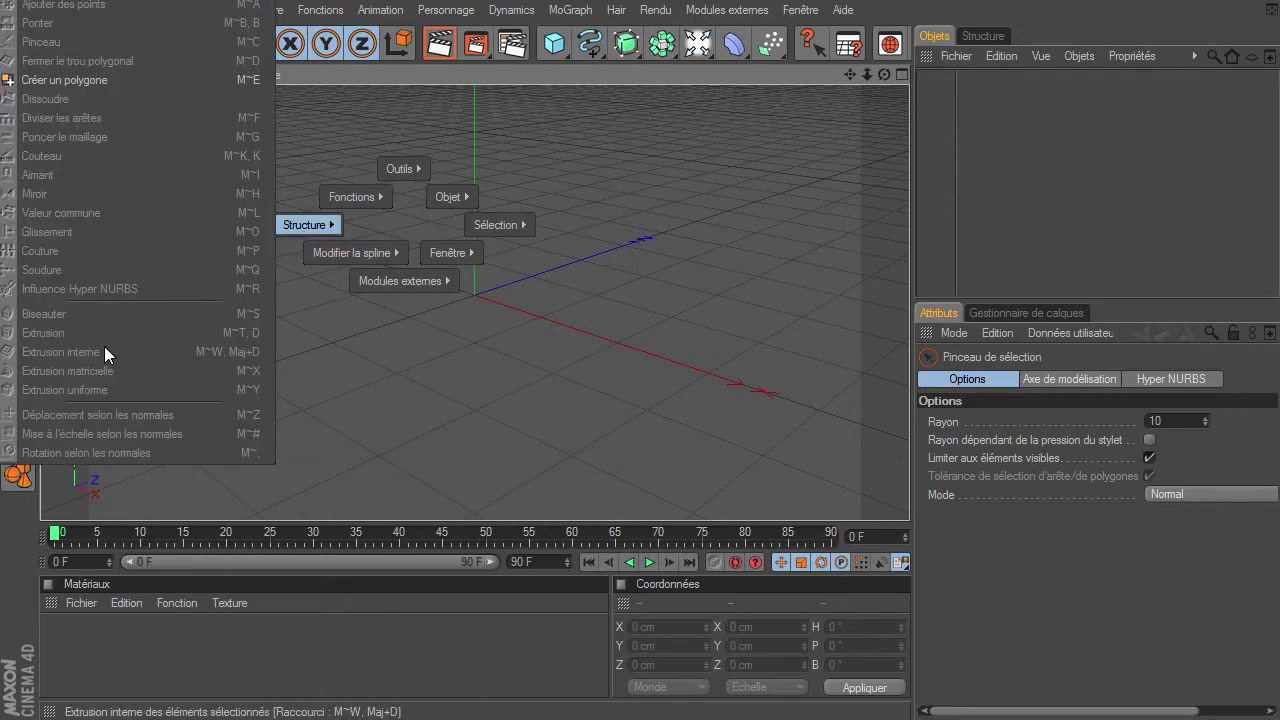
{"action": "left_click", "coordinate": [396, 361]}
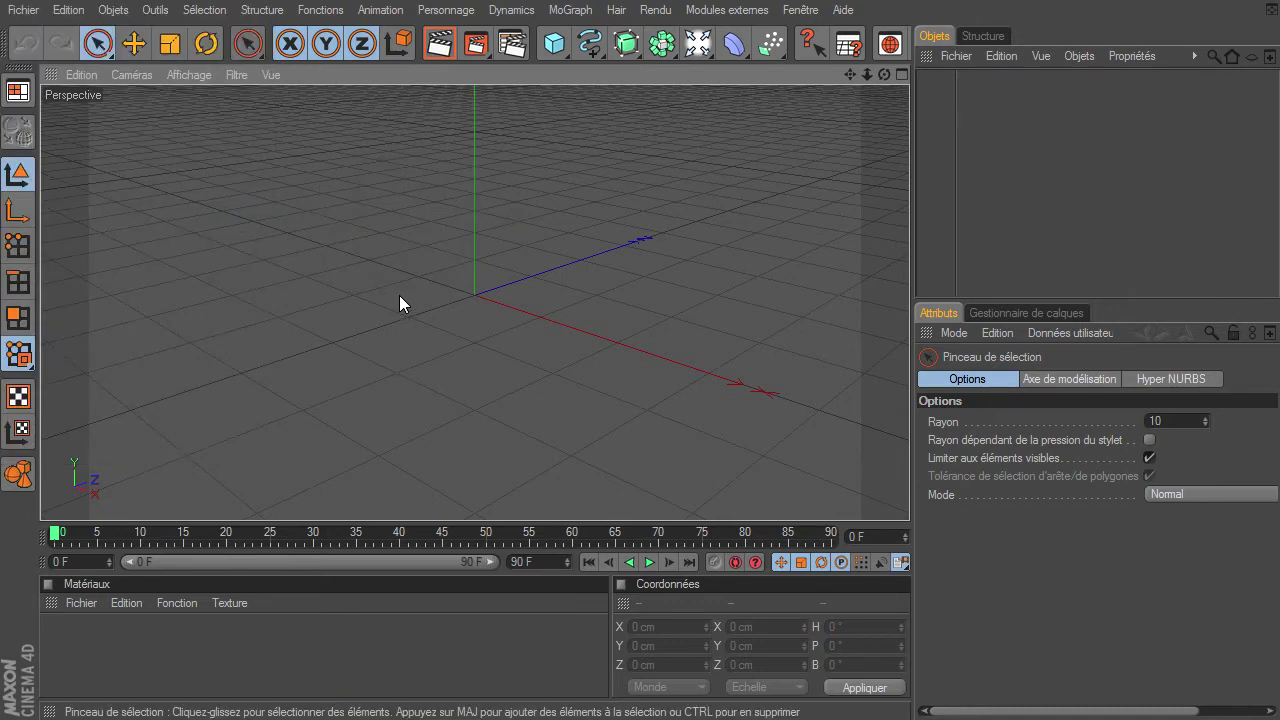
{"action": "key", "text": "v"}
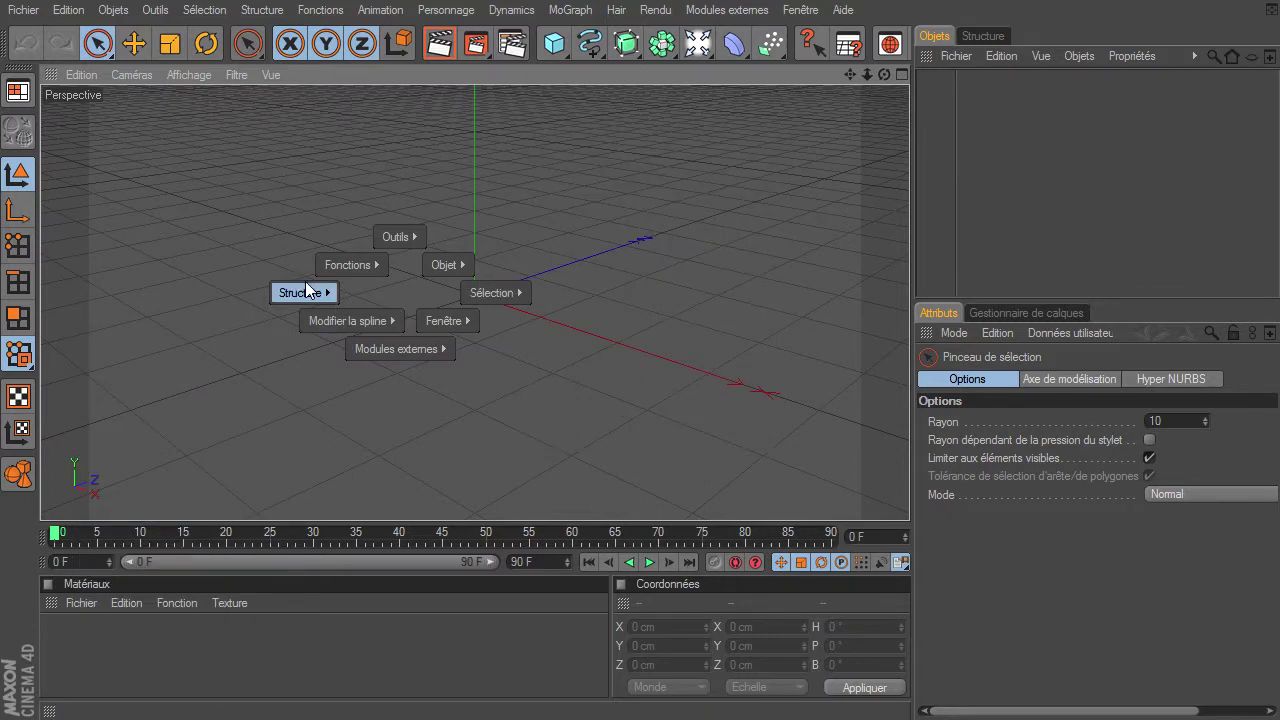
{"action": "mouse_move", "coordinate": [304, 292]}
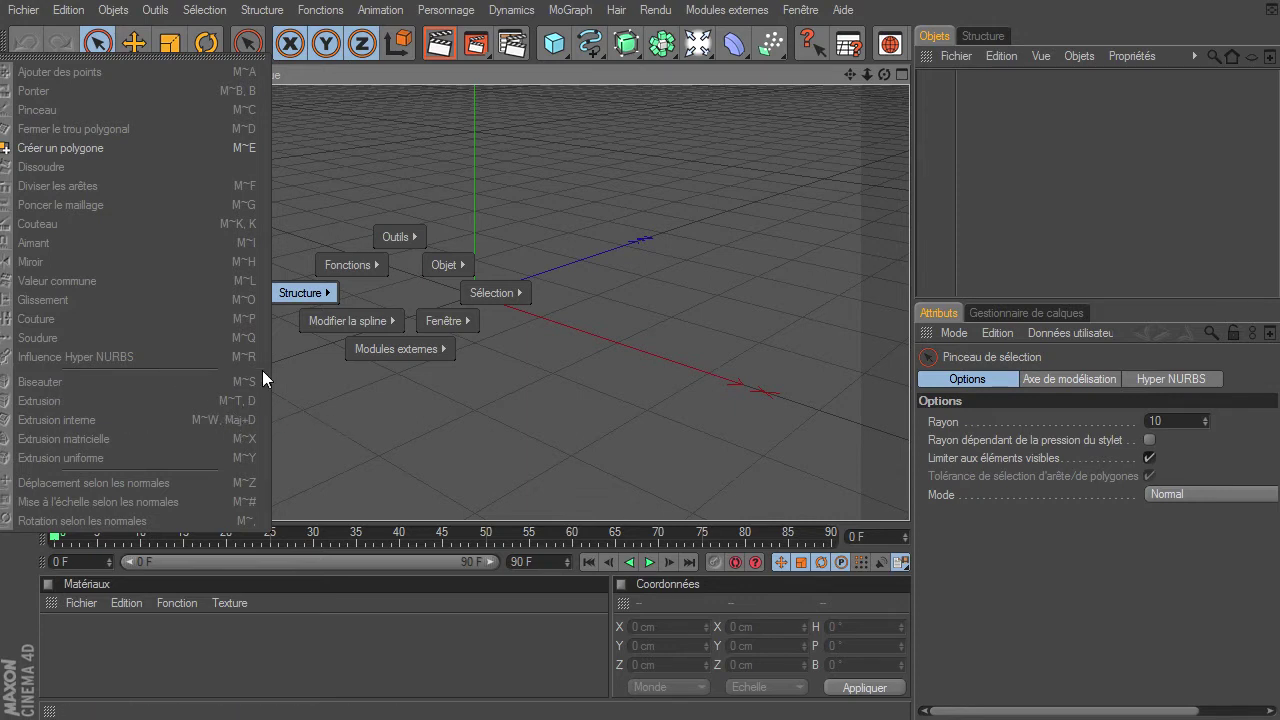
{"action": "left_click", "coordinate": [431, 402]}
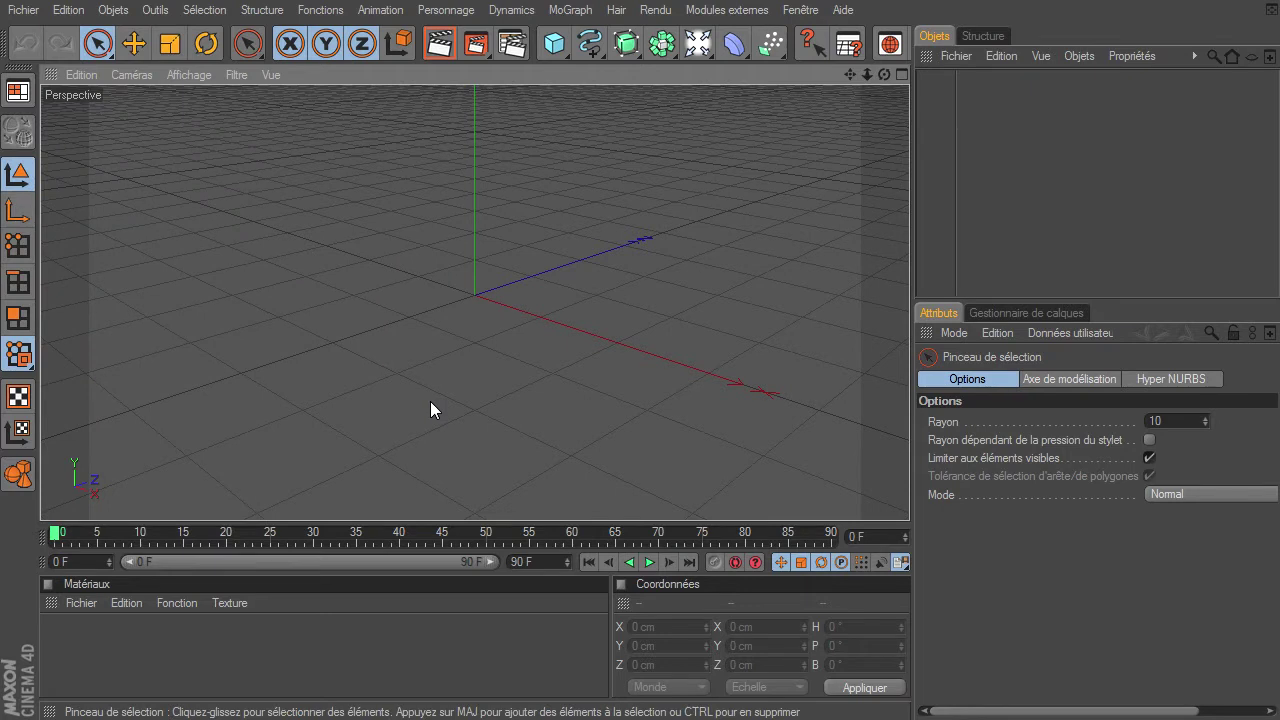
{"action": "key", "text": "v"}
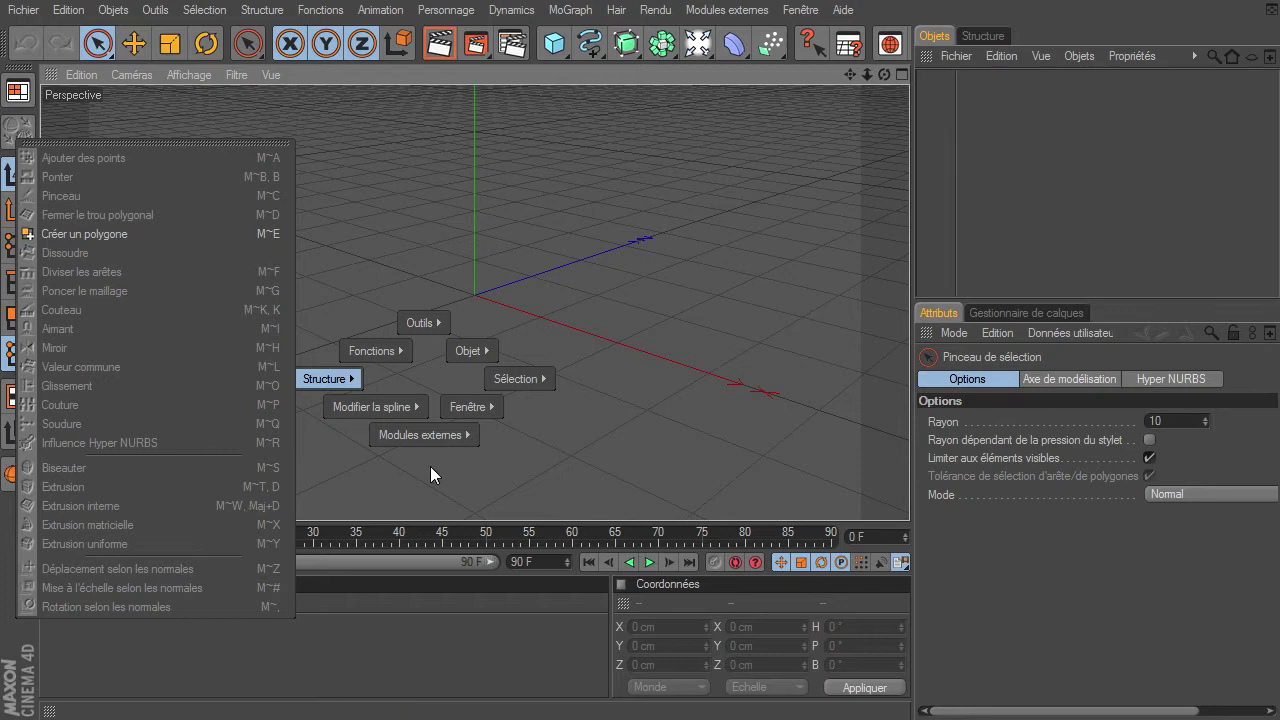
{"action": "left_click", "coordinate": [656, 232]}
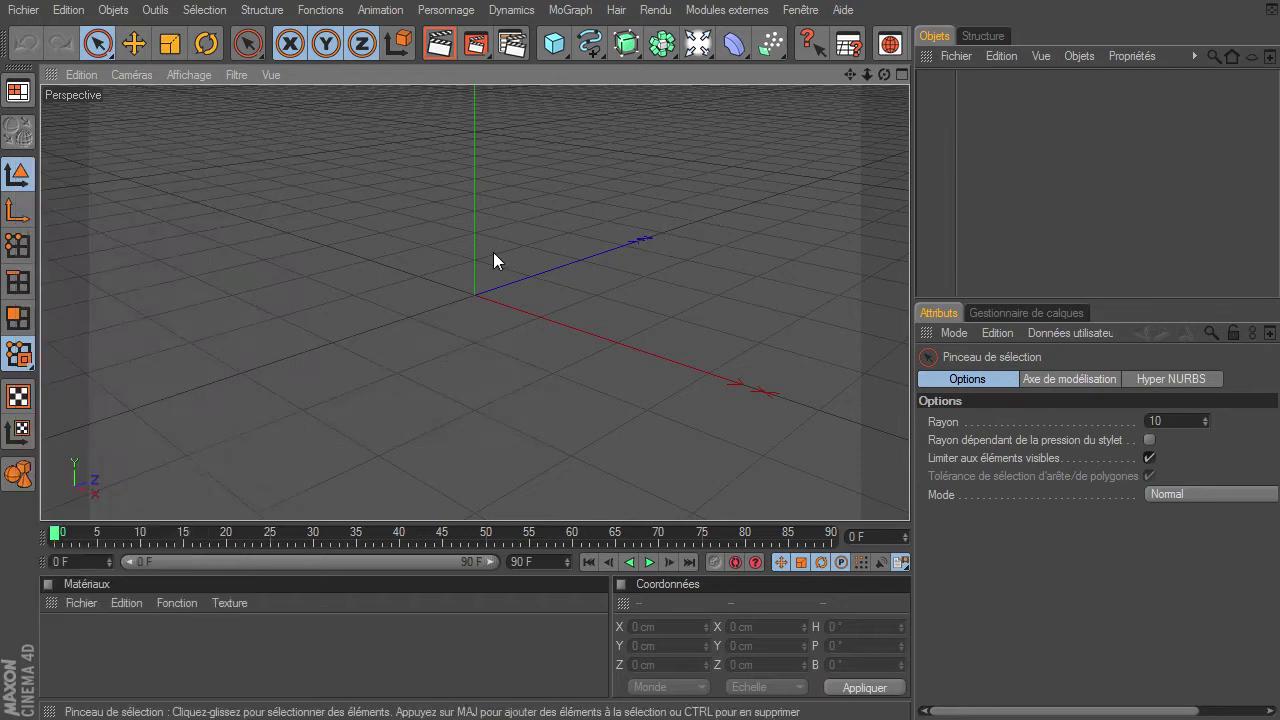
Add a default 200 cm cube from the primitives palette.
{"action": "left_click", "coordinate": [252, 12]}
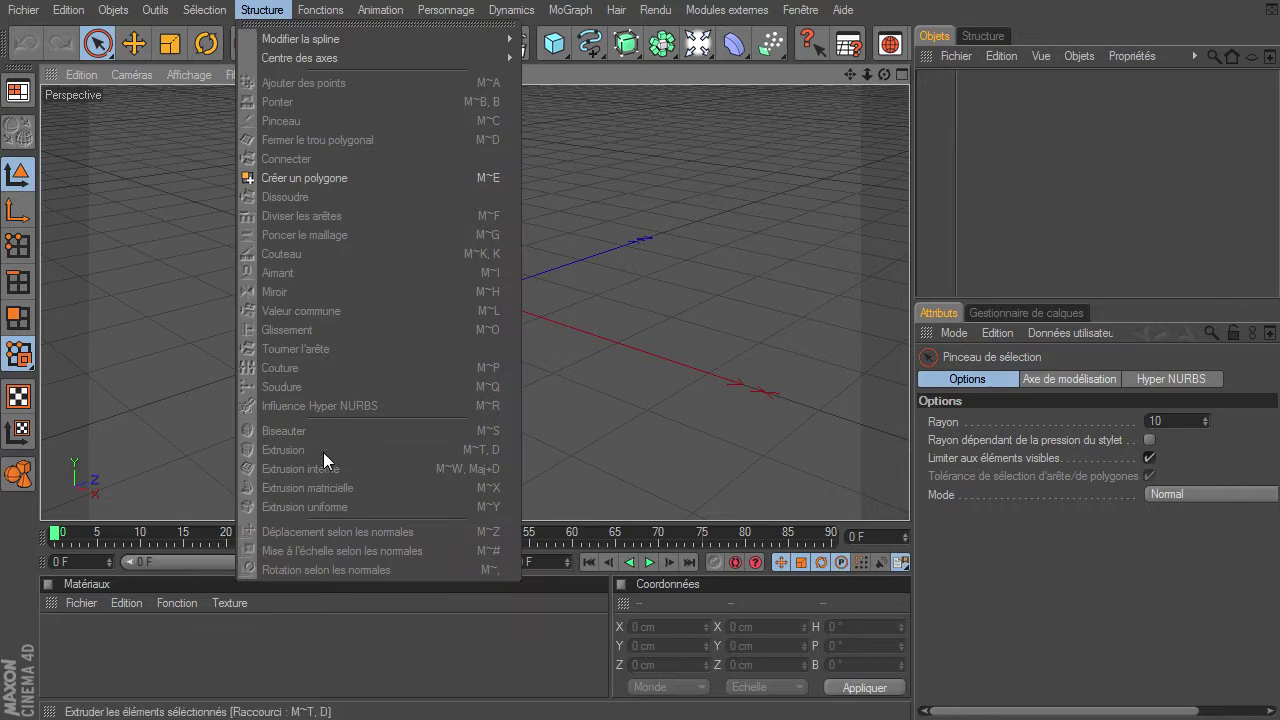
{"action": "left_click", "coordinate": [729, 218]}
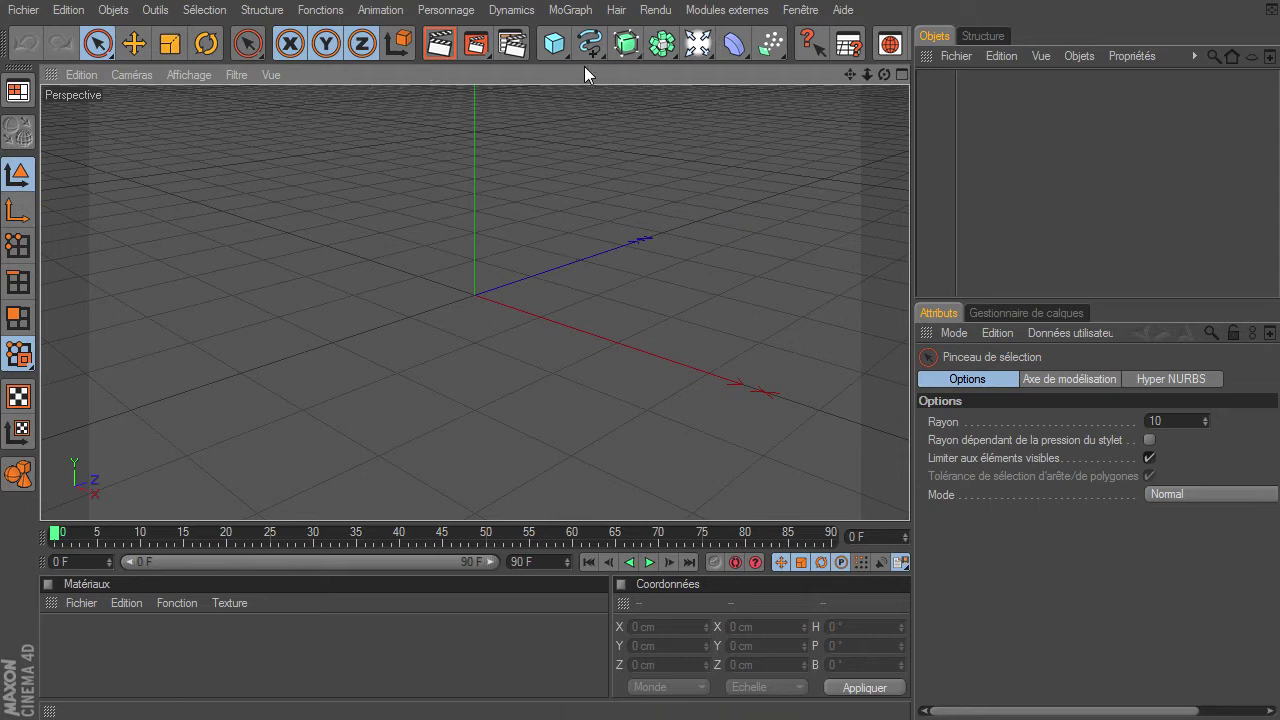
{"action": "left_click", "coordinate": [553, 43]}
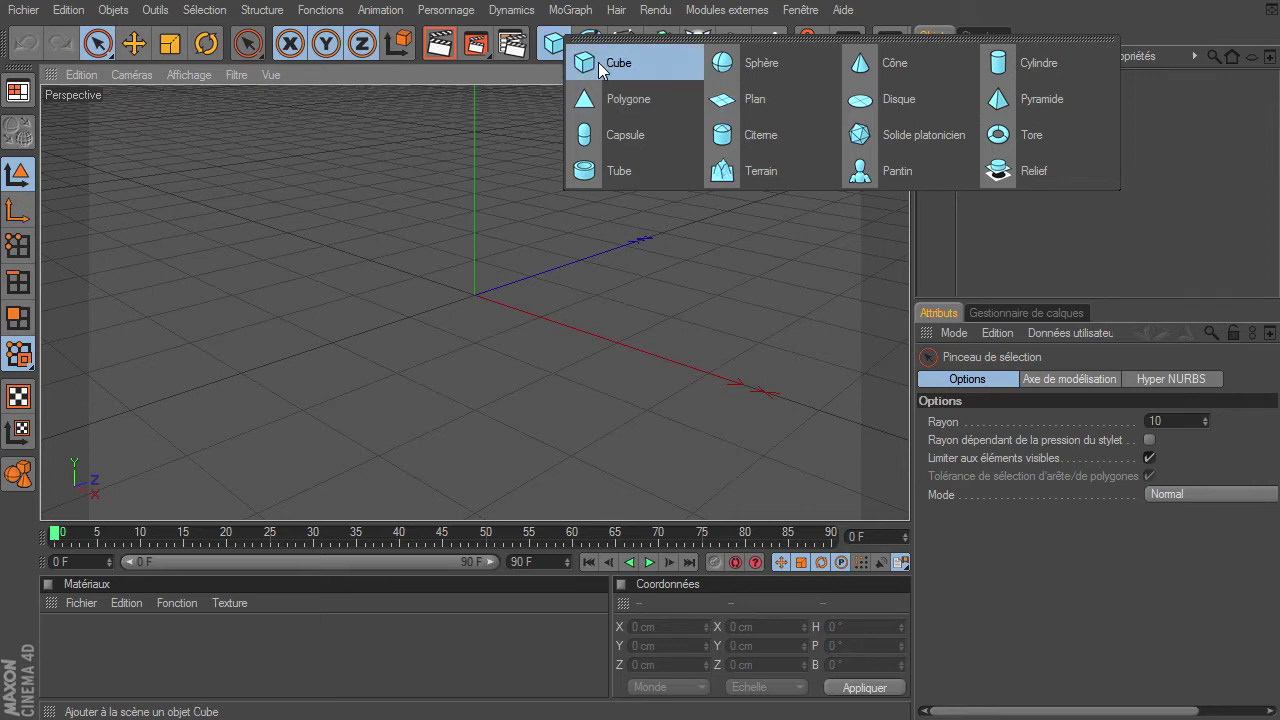
{"action": "left_click", "coordinate": [598, 62]}
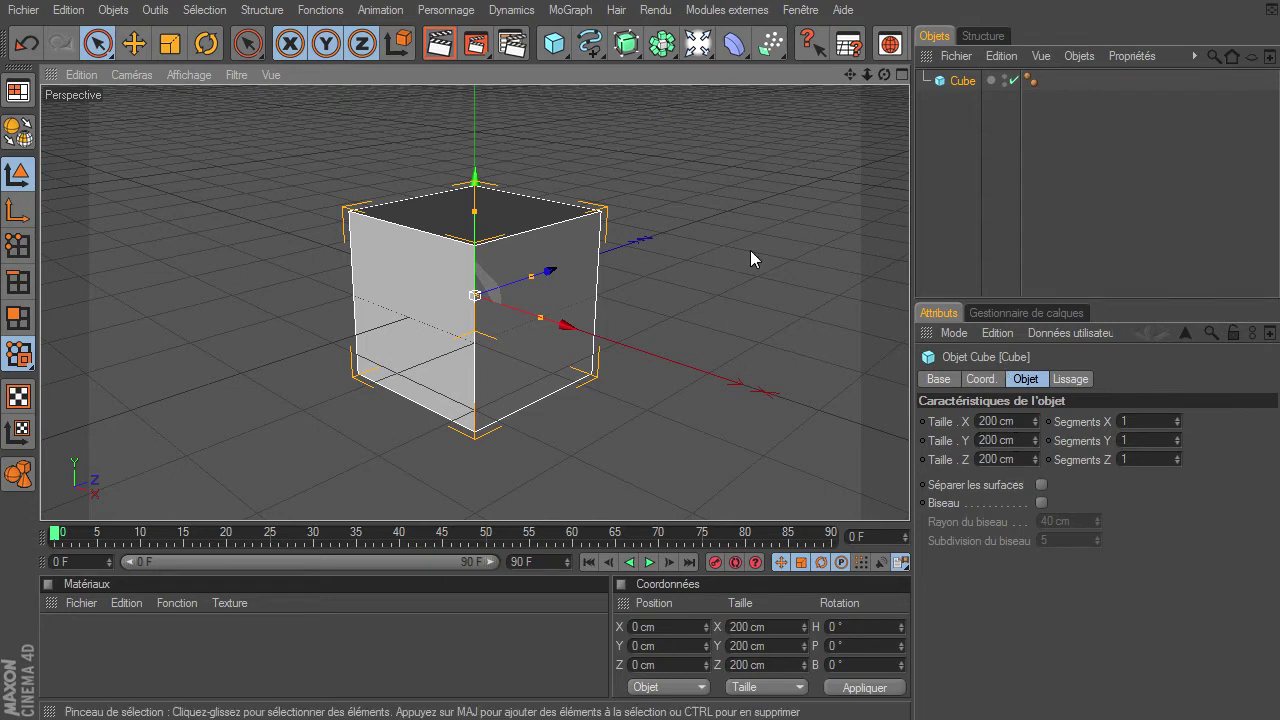
Add a 100 cm radius sphere and move it about 275 cm along X beside the cube.
{"action": "left_click_drag", "start_coordinate": [554, 43], "coordinate": [723, 68]}
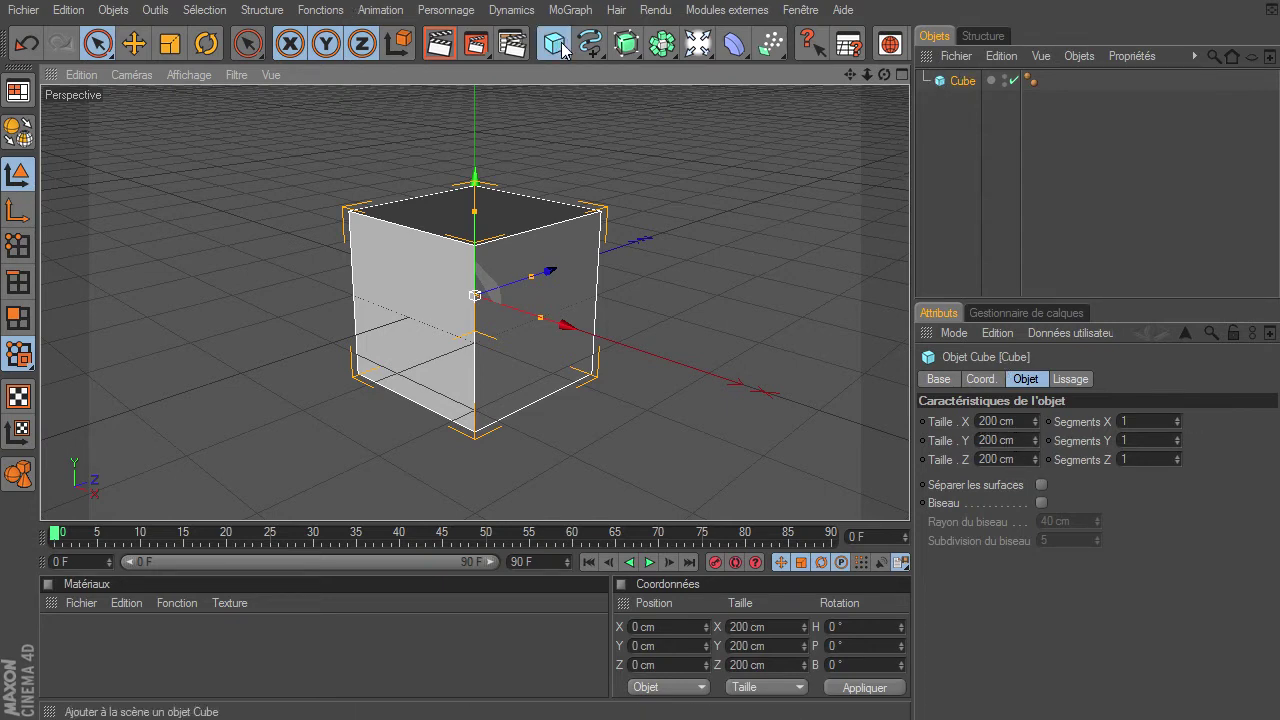
{"action": "left_click", "coordinate": [723, 68]}
{"action": "left_click_drag", "start_coordinate": [570, 333], "coordinate": [570, 332]}
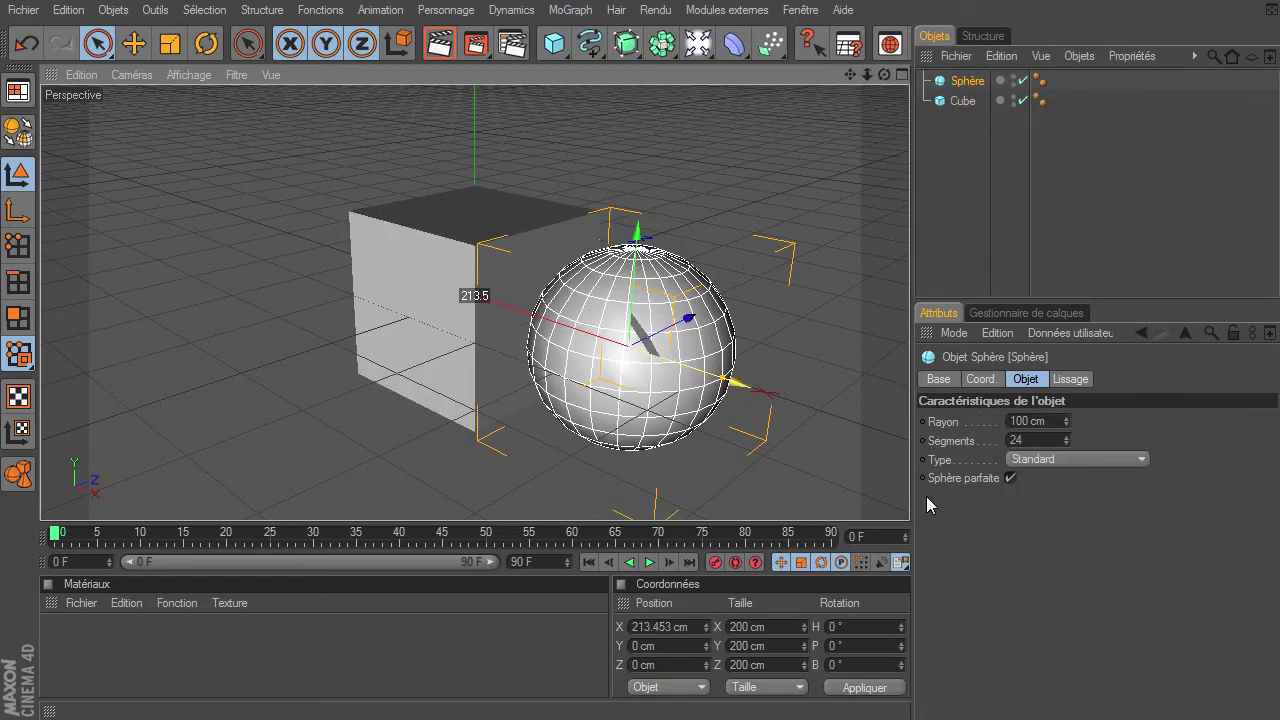
{"action": "left_click_drag", "start_coordinate": [851, 75], "coordinate": [724, 411]}
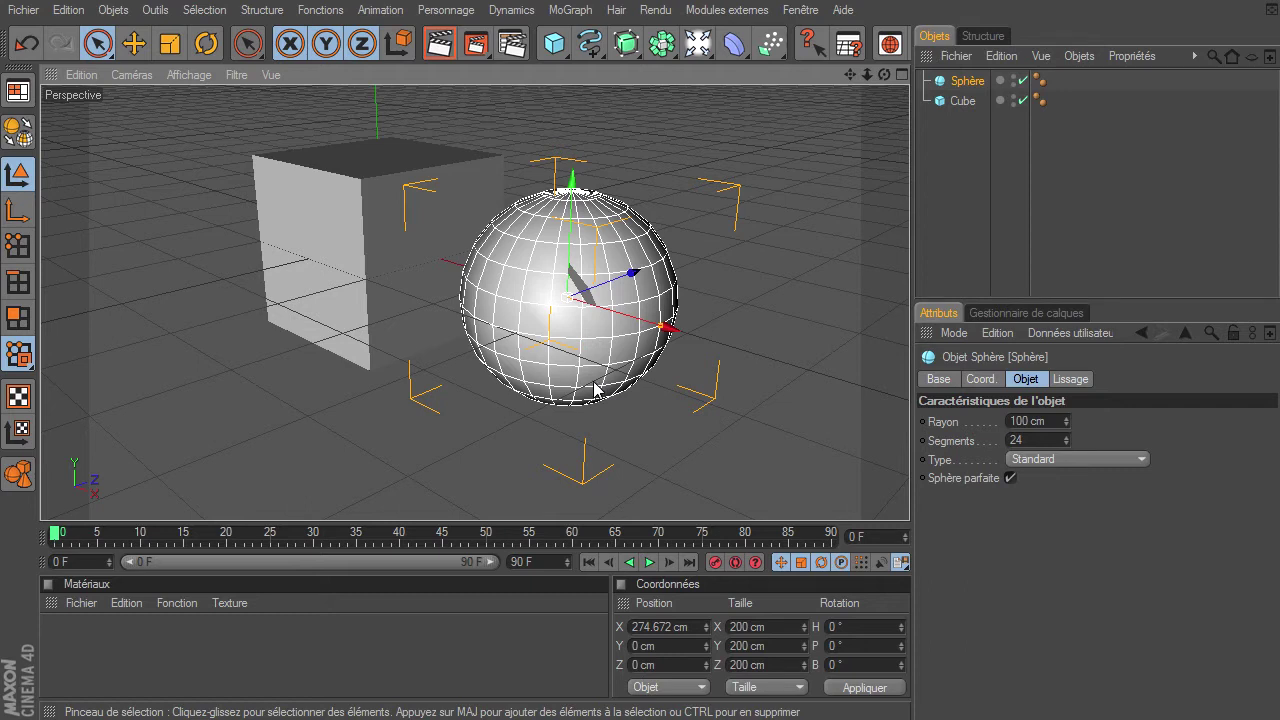
{"action": "left_click", "coordinate": [1058, 424]}
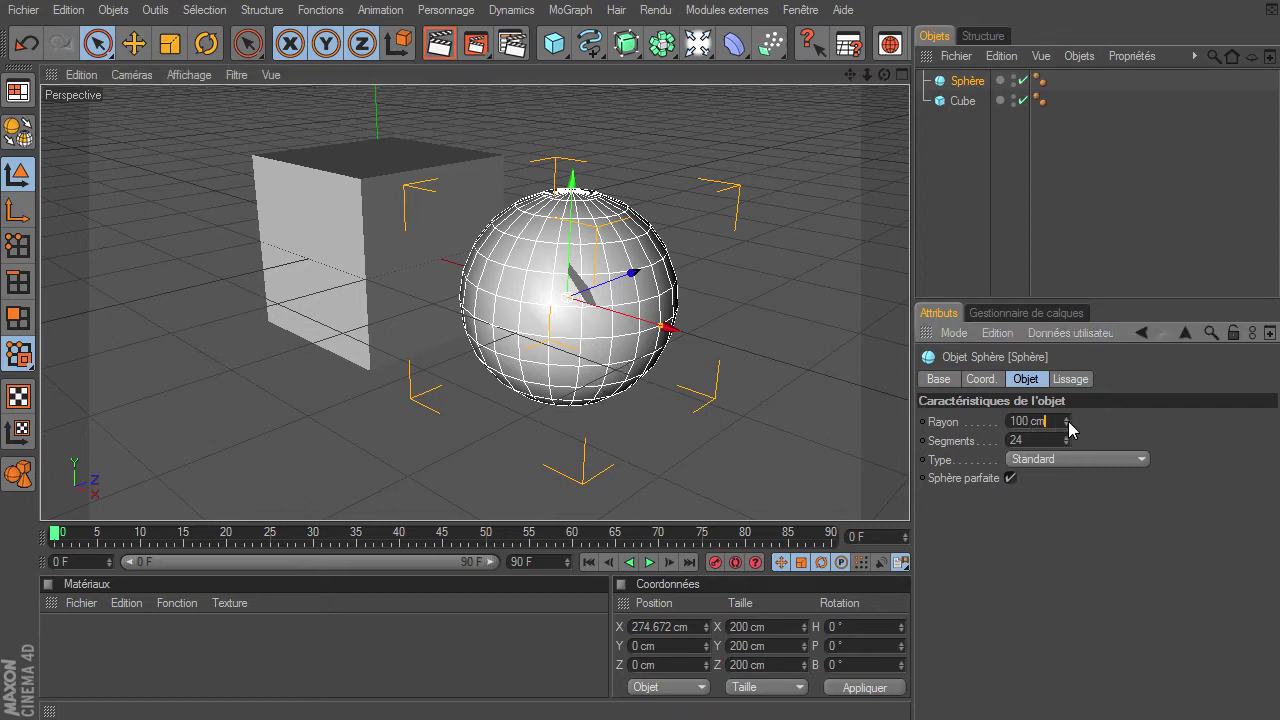
{"action": "left_click", "coordinate": [553, 44]}
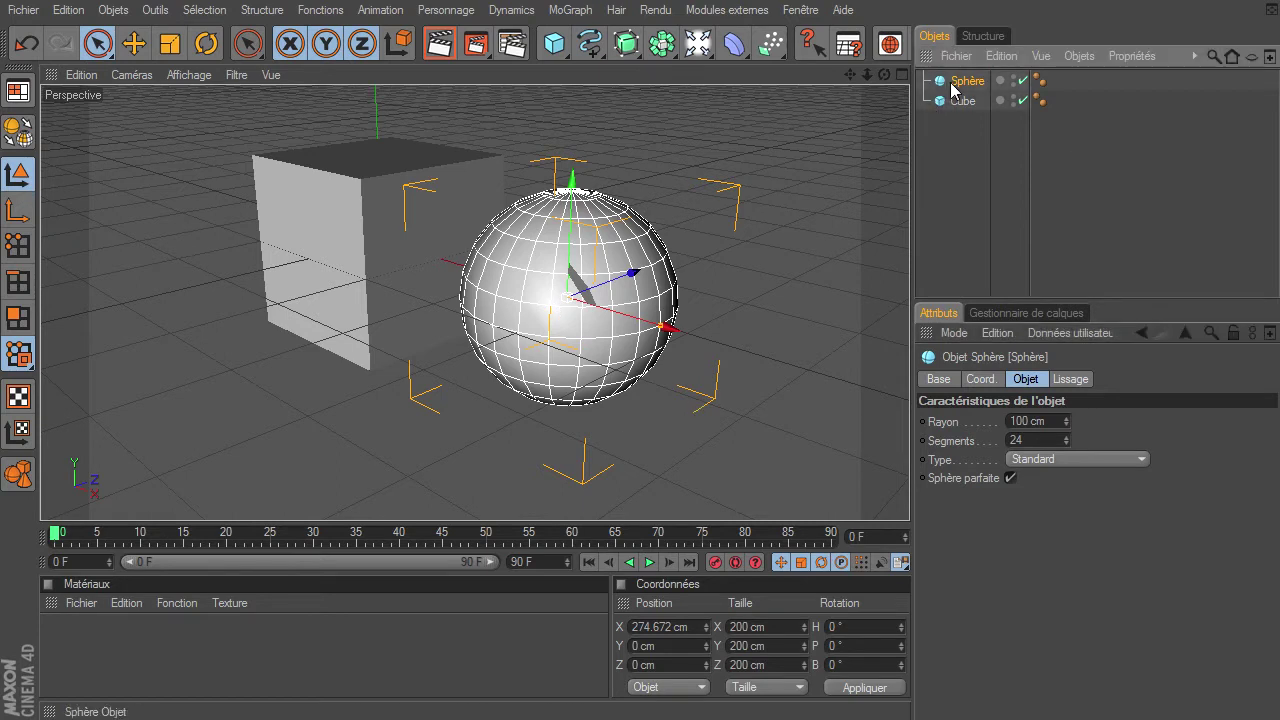
Make the sphere and the cube editable polygon objects.
{"action": "key", "text": "c"}
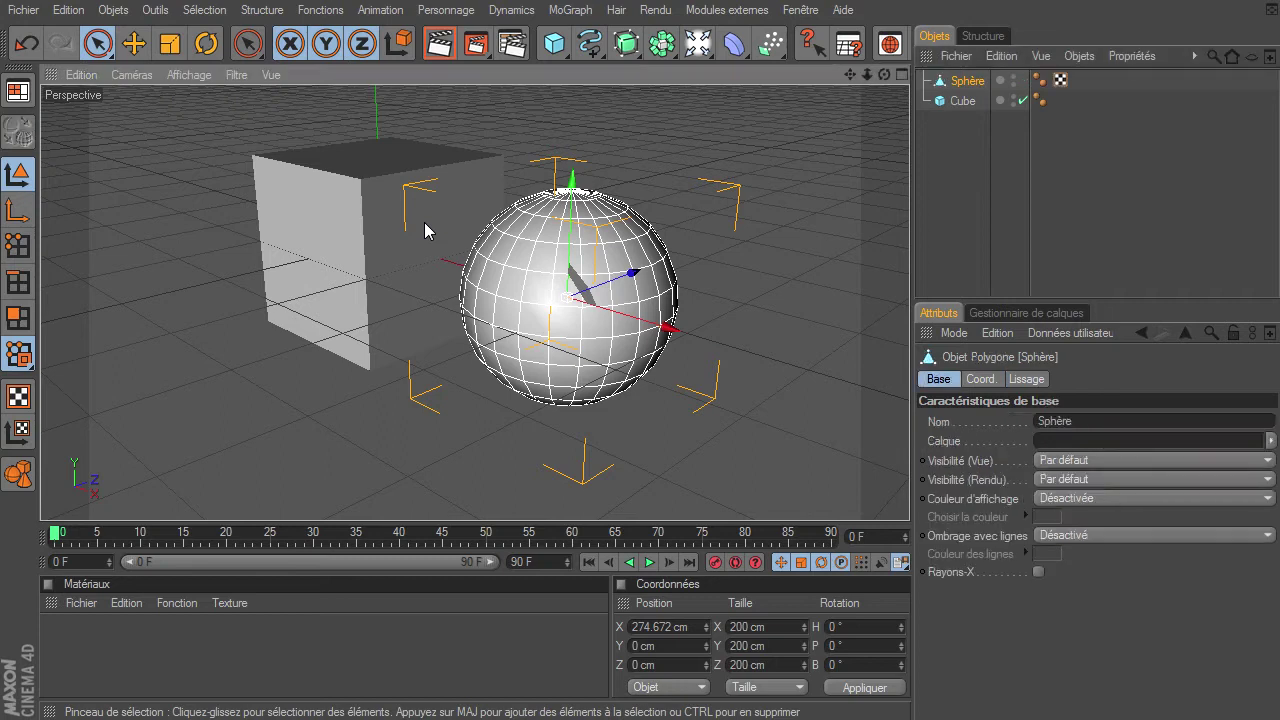
{"action": "left_click", "coordinate": [961, 101]}
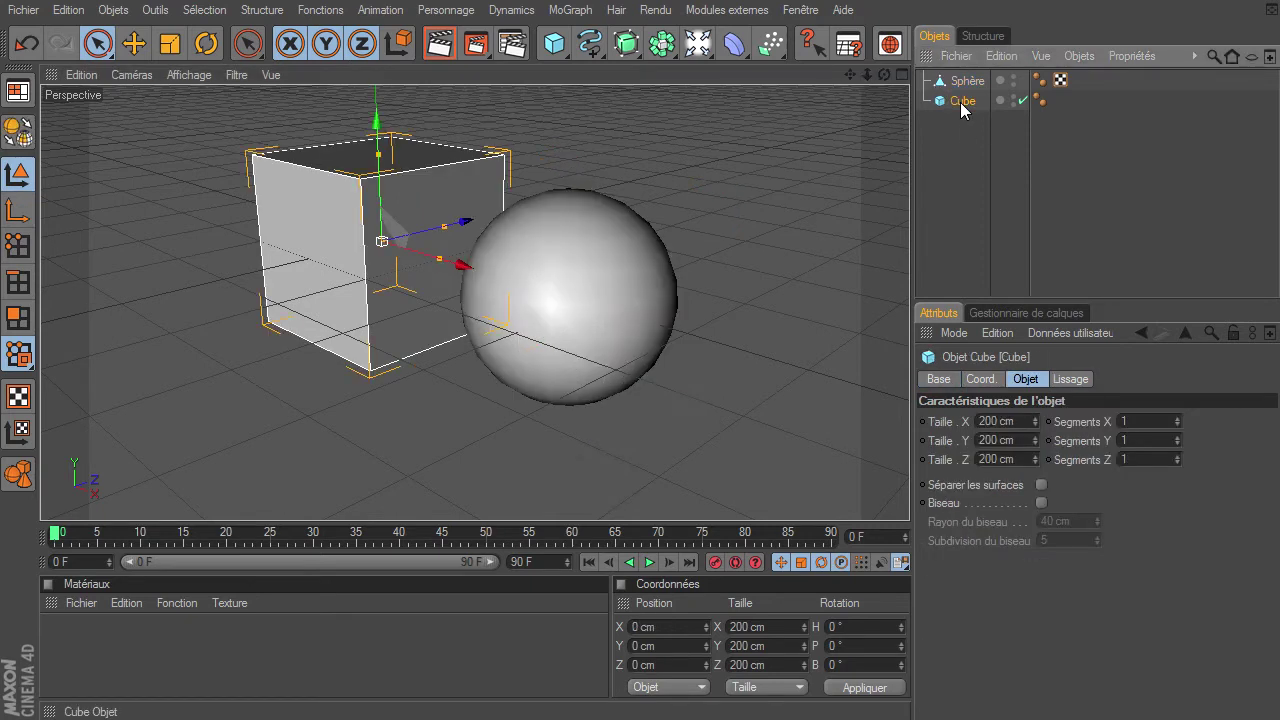
{"action": "left_click", "coordinate": [18, 130]}
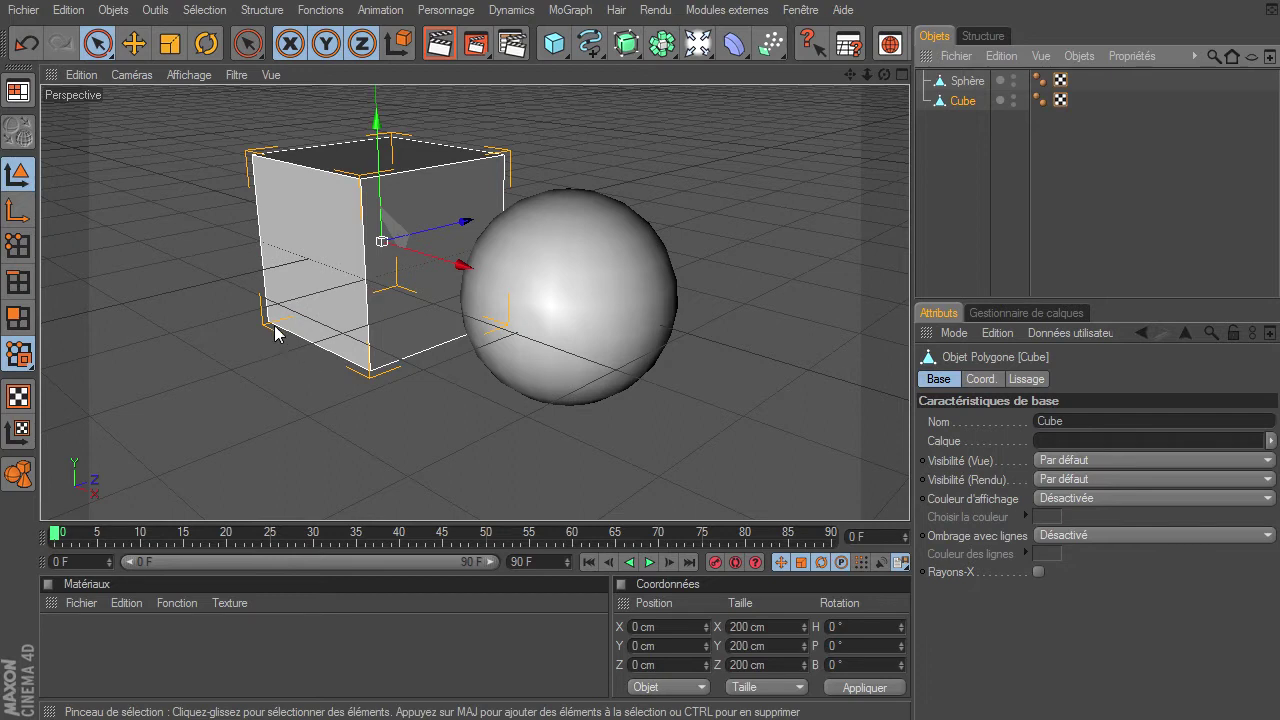
Select both the sphere and the cube and delete them.
{"action": "left_click", "coordinate": [592, 320]}
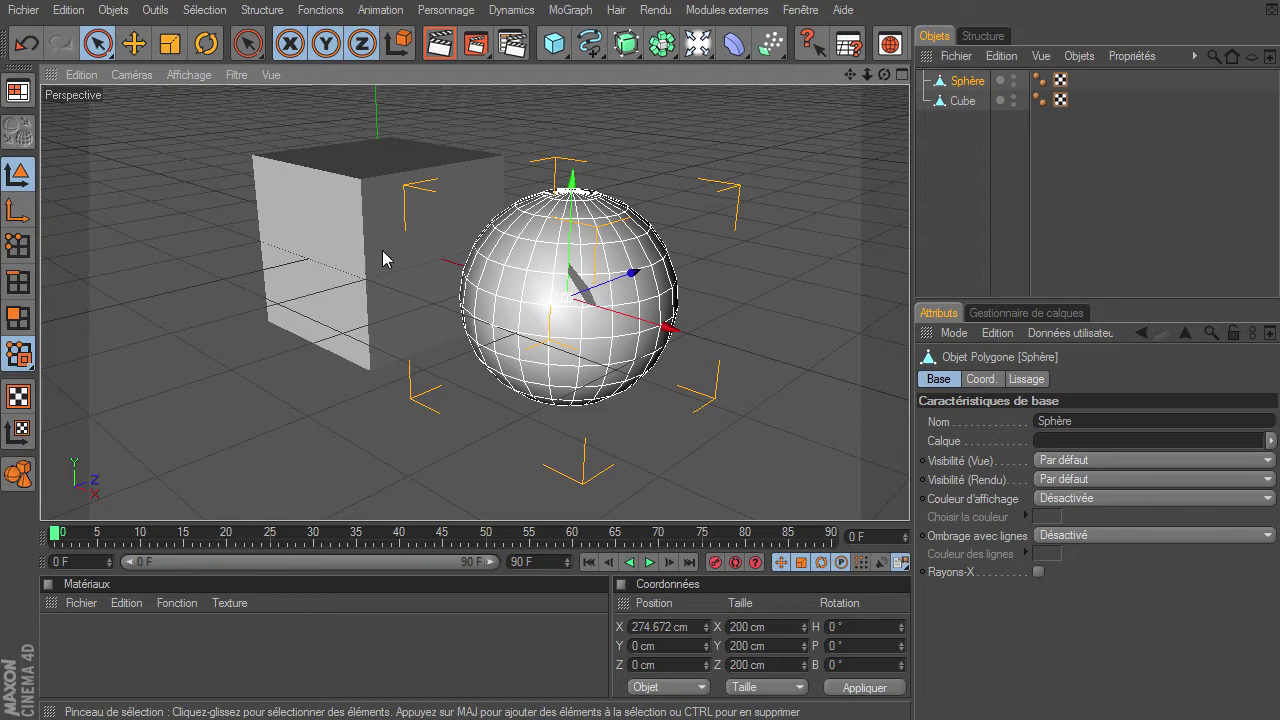
{"action": "left_click", "coordinate": [289, 268]}
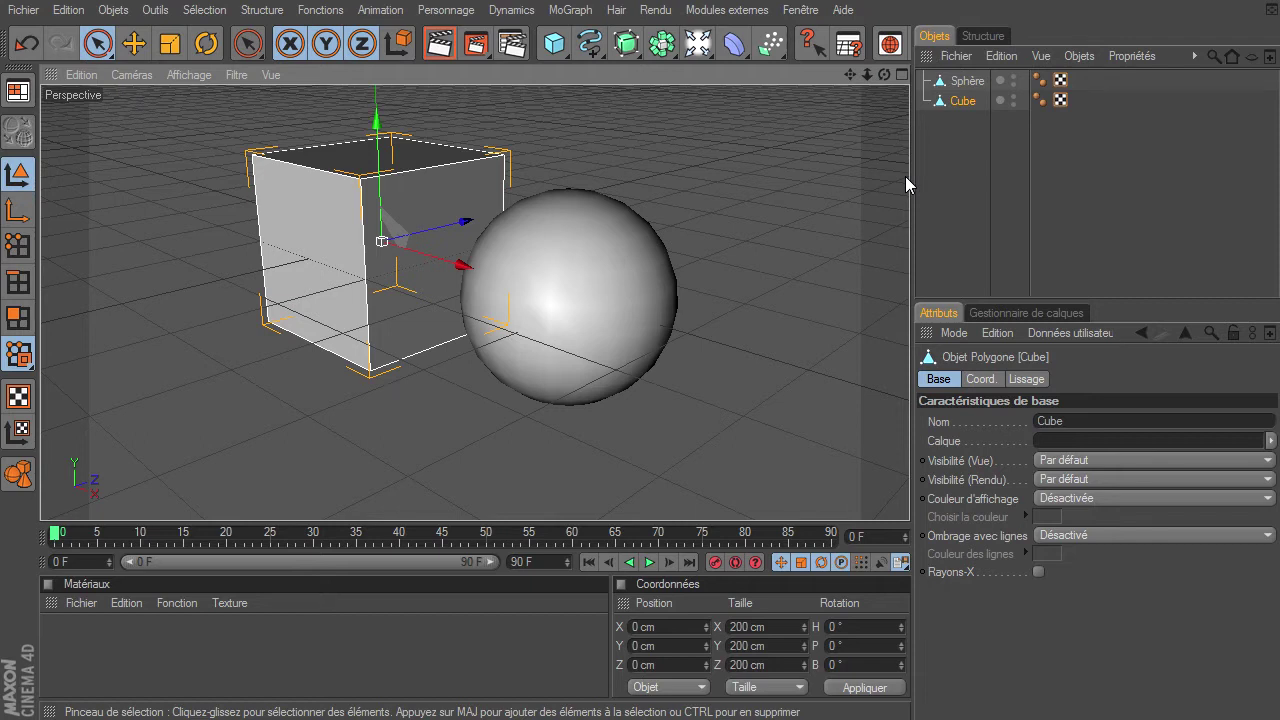
{"action": "left_click", "coordinate": [966, 81], "text": "shift"}
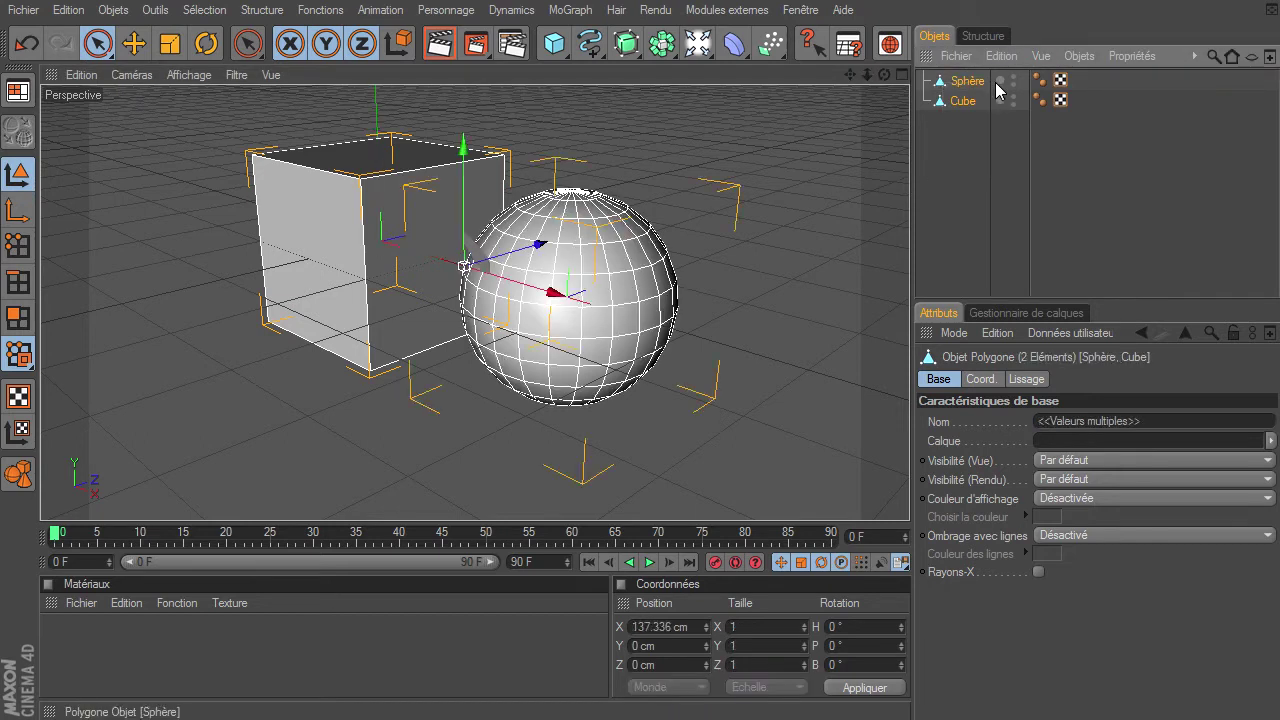
{"action": "key", "text": "Delete"}
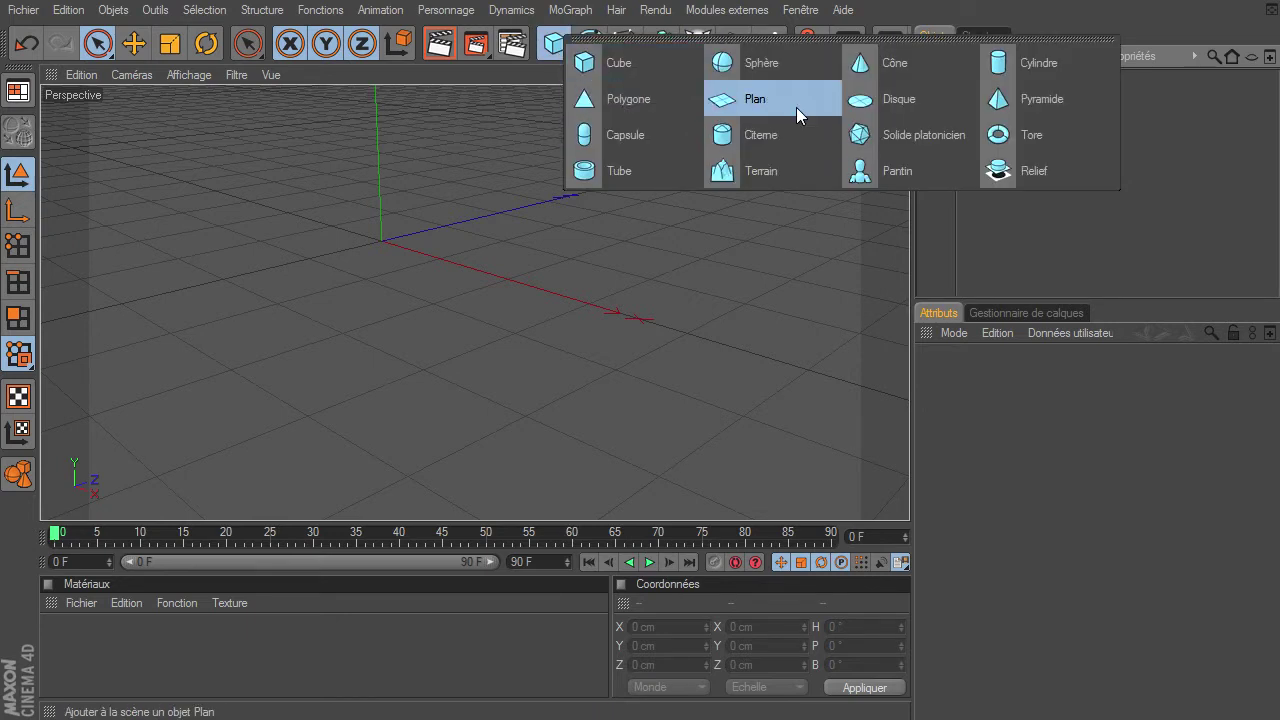
Add a plane with 3 width segments and centre it in view.
{"action": "left_click_drag", "start_coordinate": [558, 53], "coordinate": [799, 107]}
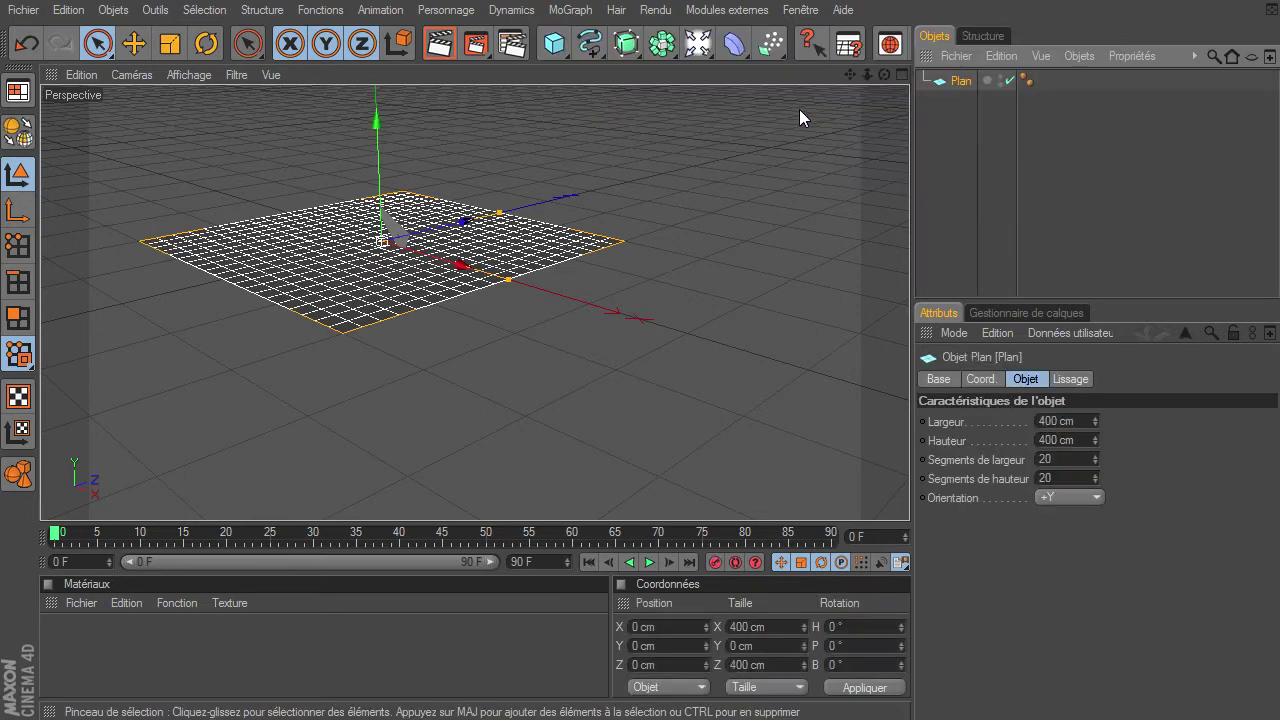
{"action": "double_click", "coordinate": [1051, 459]}
{"action": "type", "text": "3"}
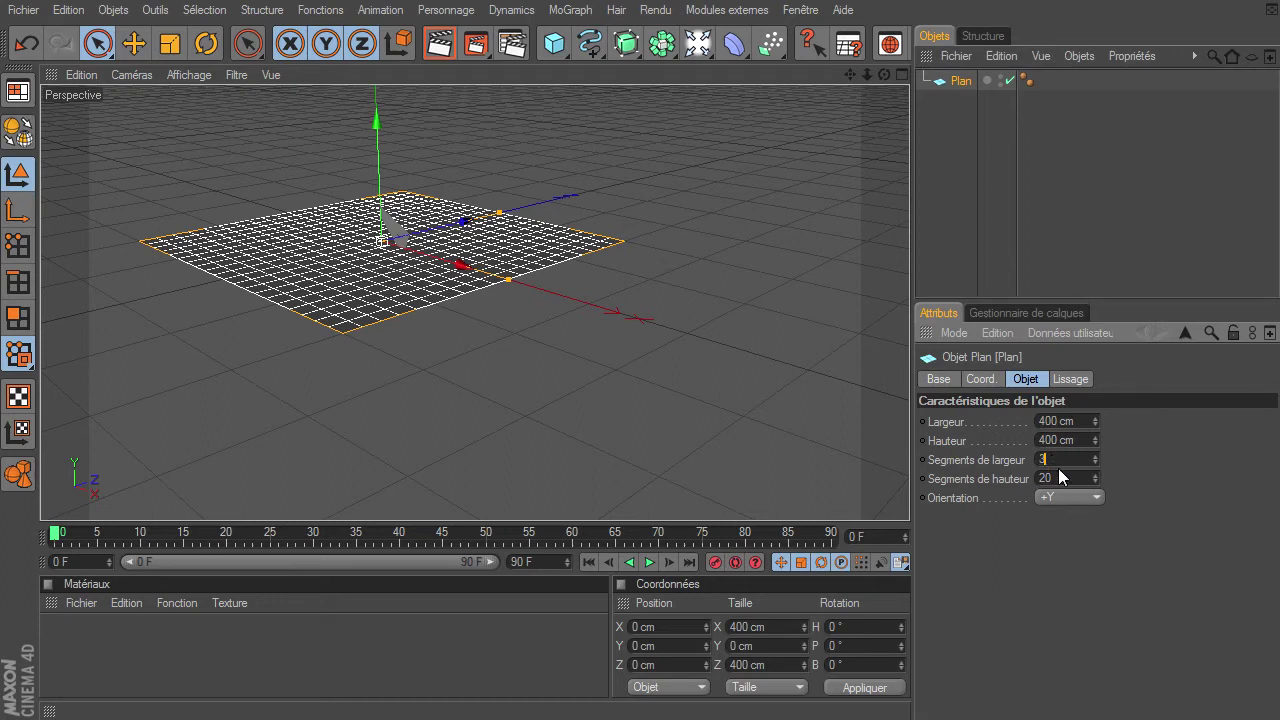
{"action": "key", "text": "Return"}
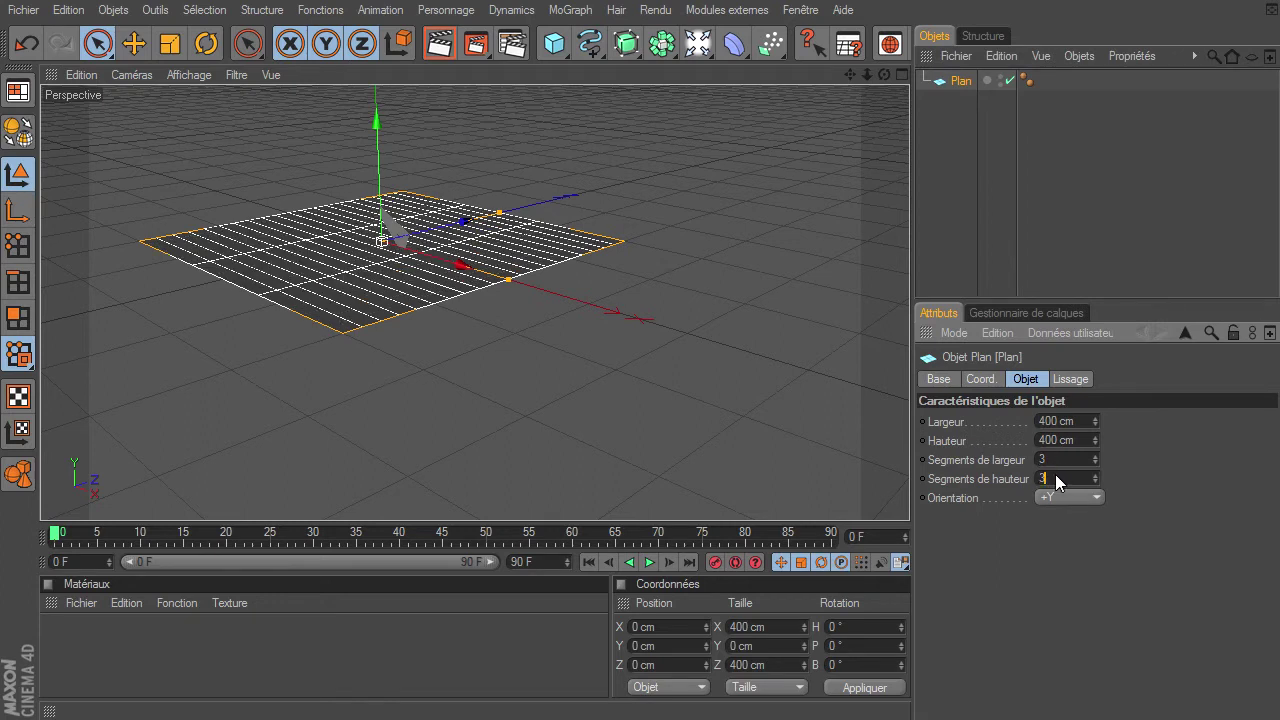
{"action": "left_click", "coordinate": [971, 212]}
{"action": "left_click_drag", "start_coordinate": [850, 75], "coordinate": [913, 497]}
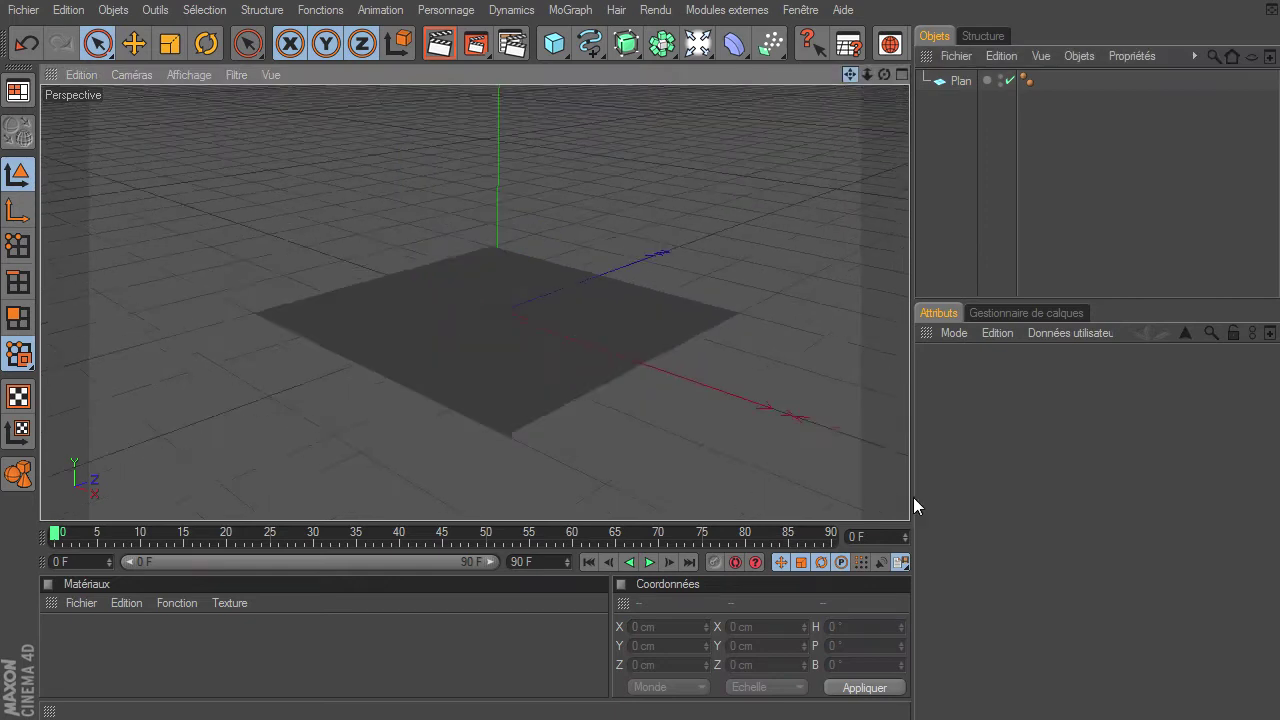
Make the plane an editable polygon object and switch to Polygons mode.
{"action": "left_click", "coordinate": [958, 80]}
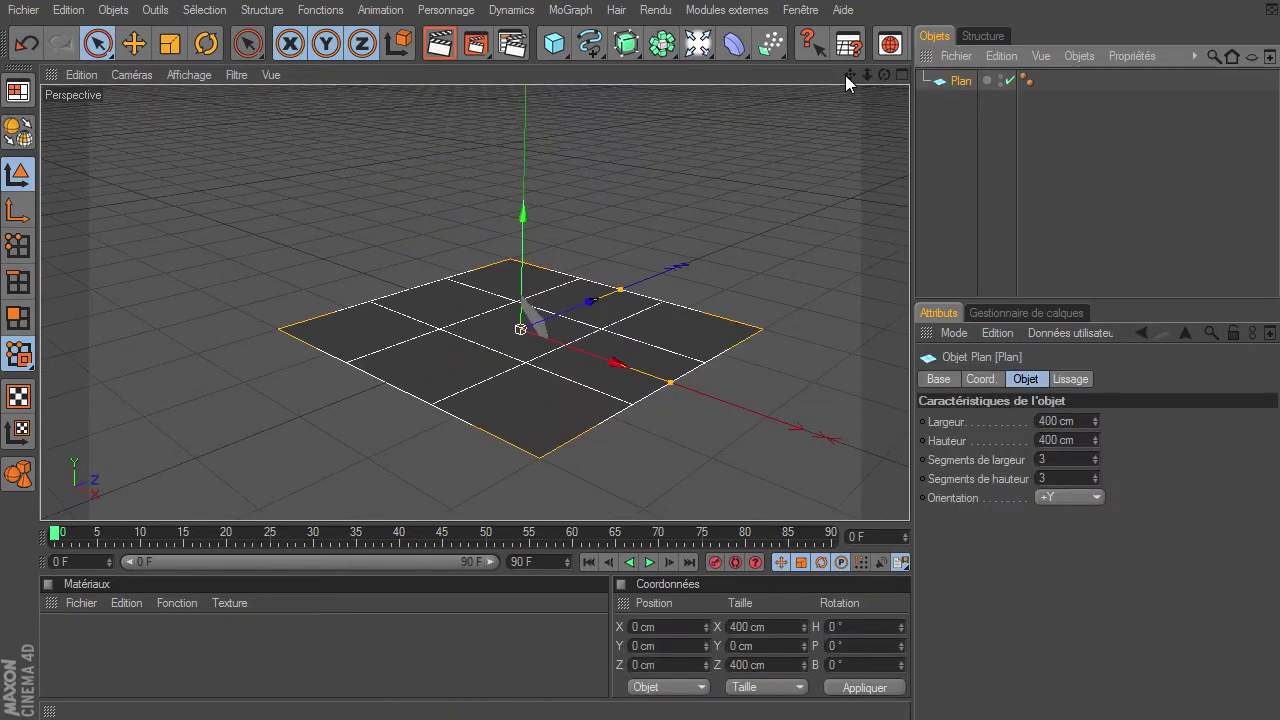
{"action": "left_click_drag", "start_coordinate": [848, 75], "coordinate": [846, 77]}
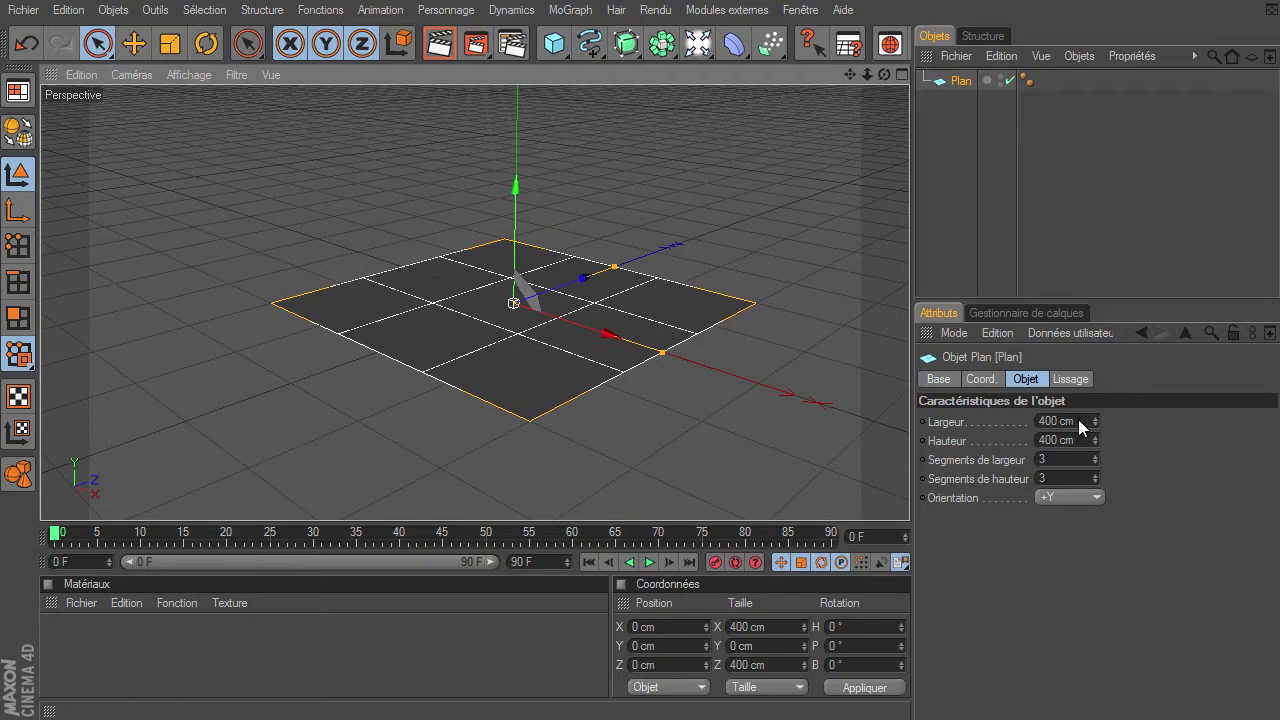
{"action": "left_click", "coordinate": [1077, 440]}
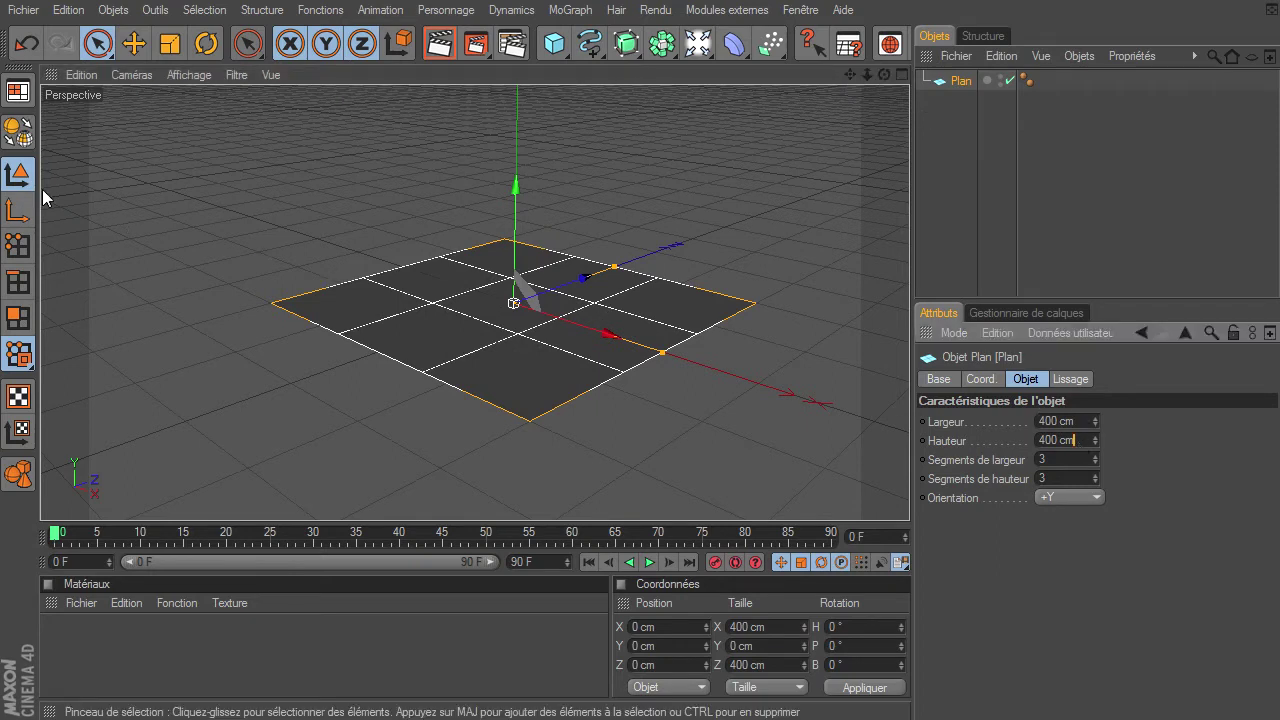
{"action": "left_click", "coordinate": [18, 131]}
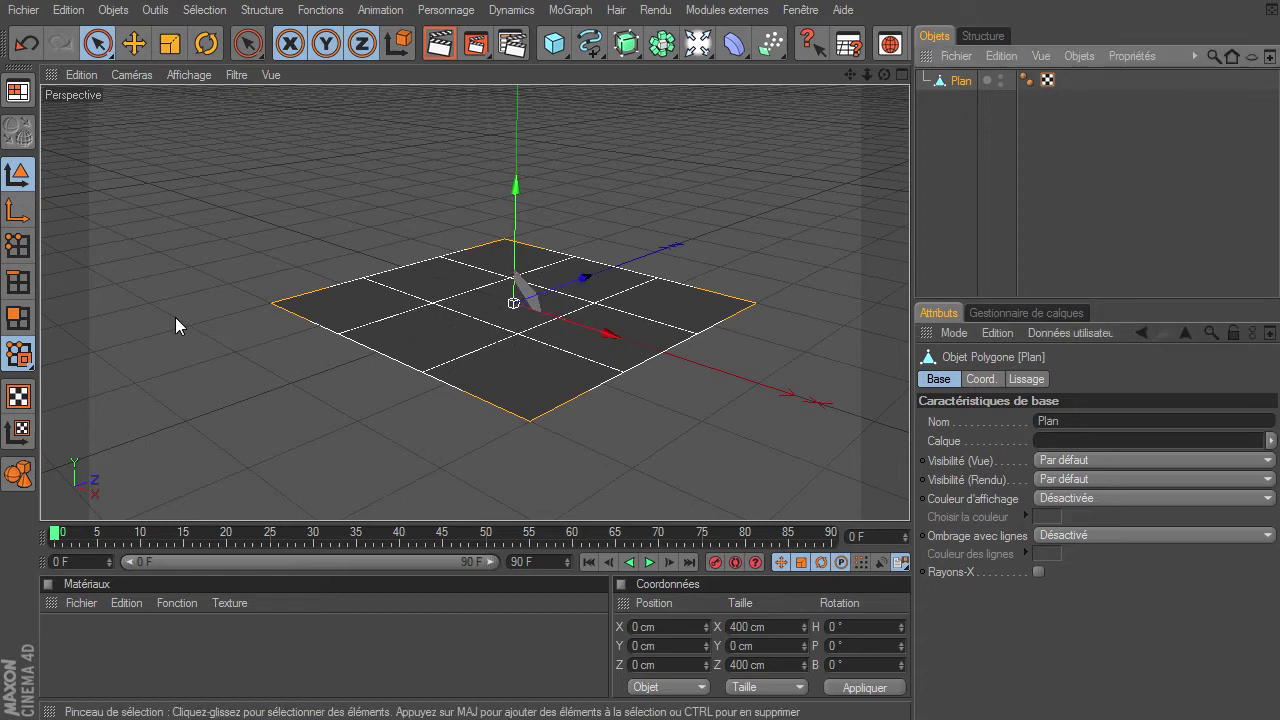
{"action": "left_click", "coordinate": [7, 326]}
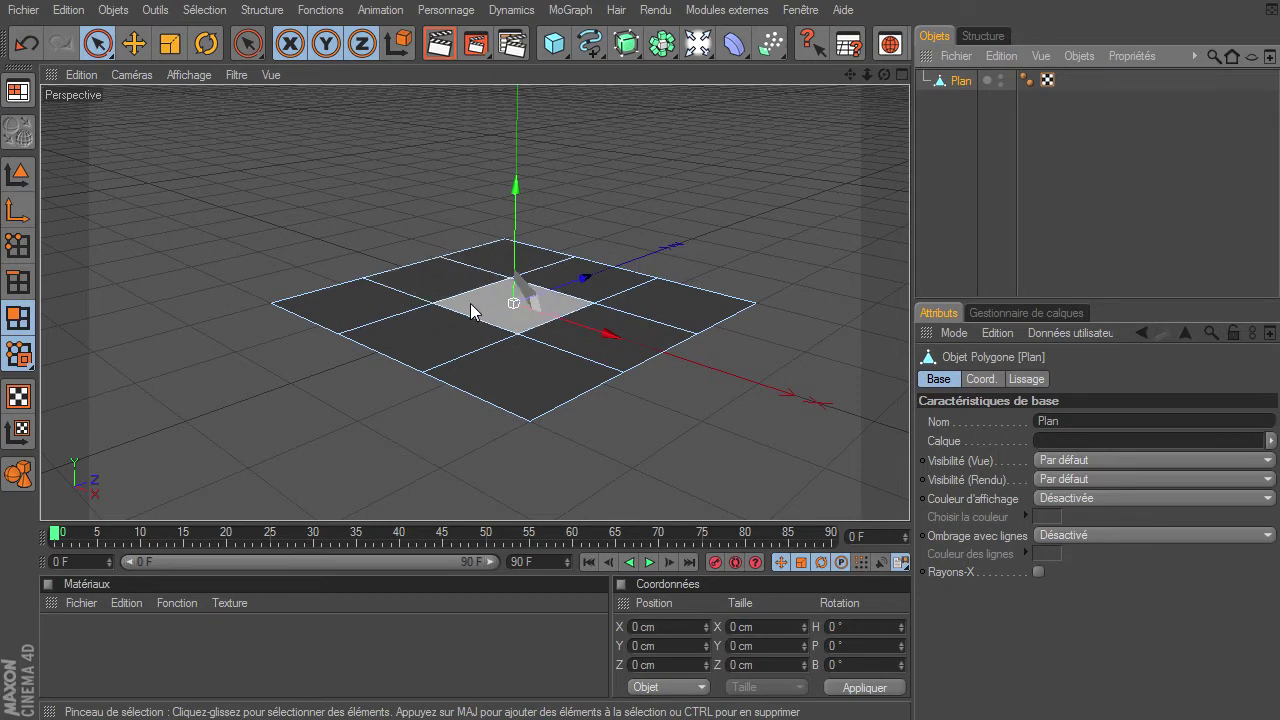
{"action": "left_click", "coordinate": [470, 310]}
{"action": "mouse_move", "coordinate": [884, 74]}
{"action": "left_mouse_down"}
{"action": "mouse_move", "coordinate": [908, 494]}
{"action": "mouse_move", "coordinate": [884, 74]}
{"action": "left_mouse_up"}
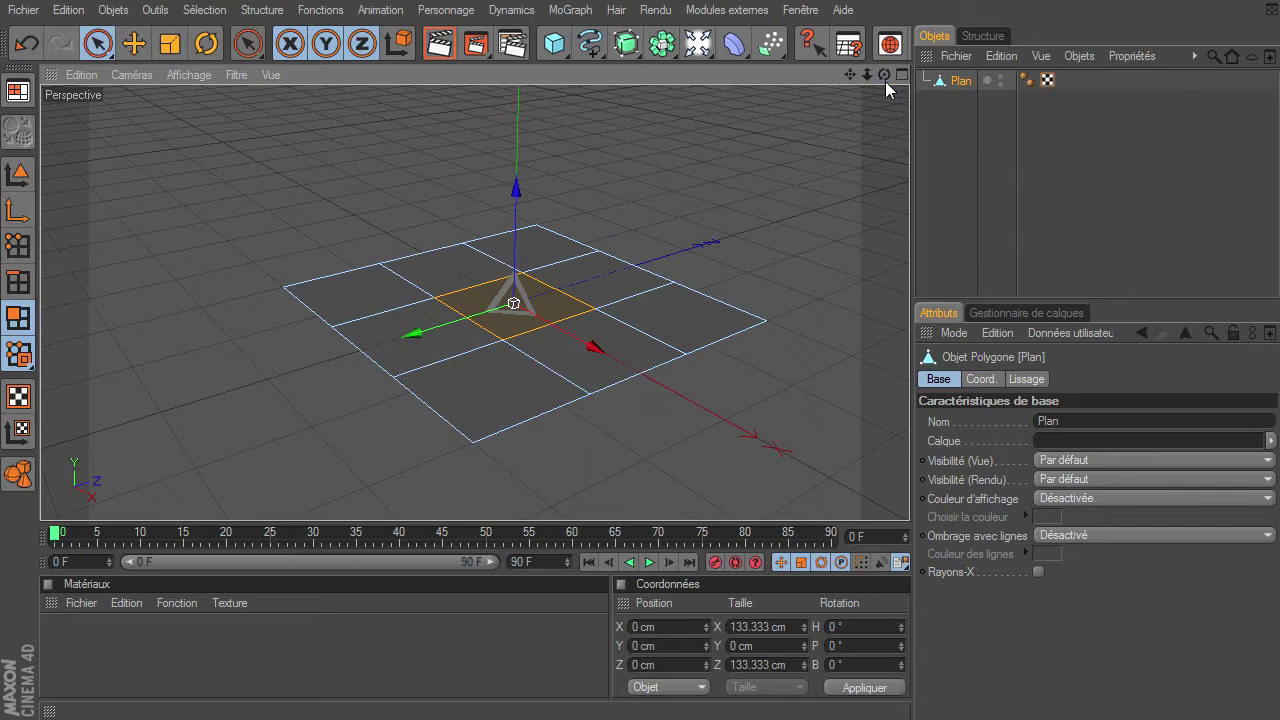
{"action": "left_click", "coordinate": [261, 10]}
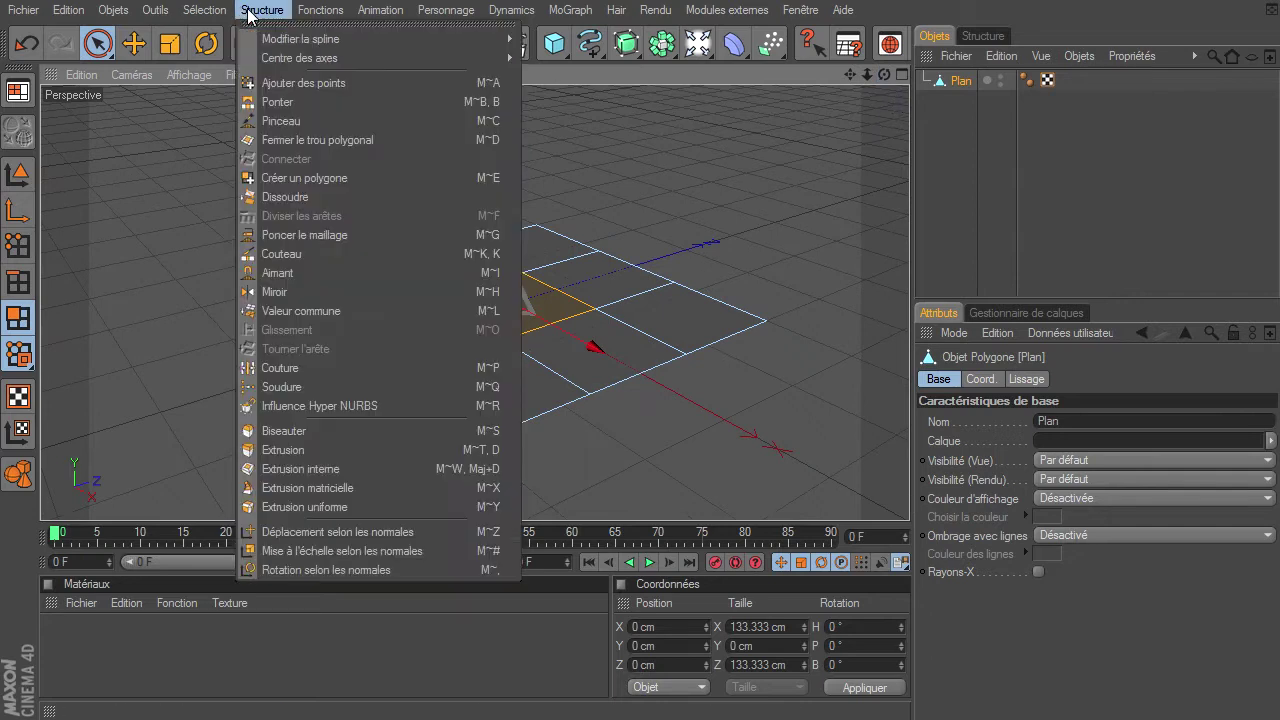
{"action": "left_click", "coordinate": [300, 453]}
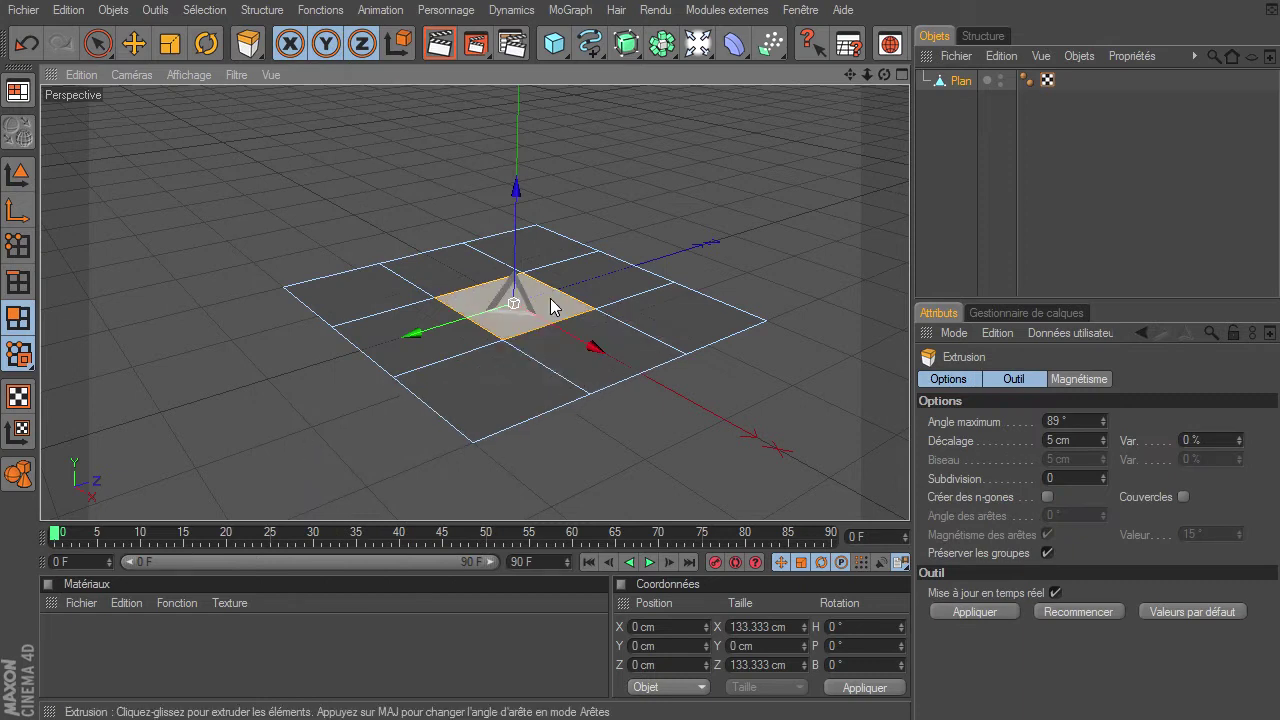
{"action": "left_click_drag", "start_coordinate": [909, 495], "coordinate": [909, 495]}
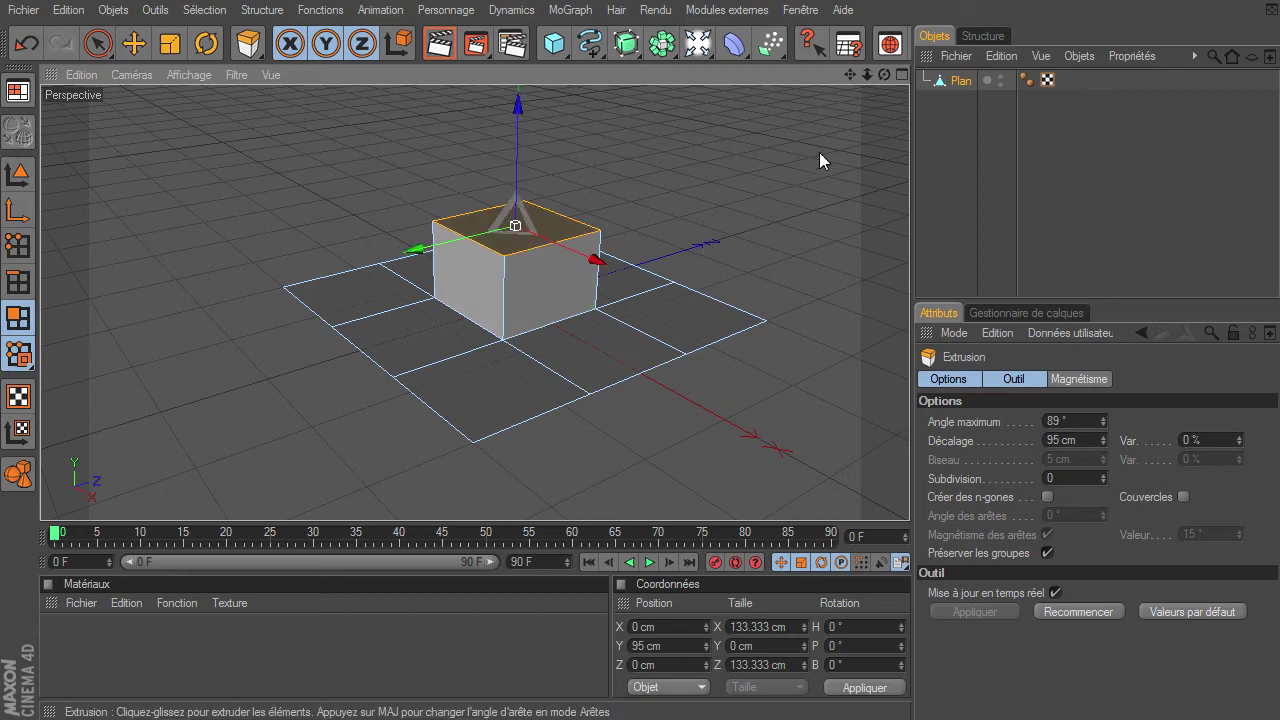
{"action": "mouse_move", "coordinate": [909, 495]}
{"action": "left_mouse_down", "text": "alt"}
{"action": "mouse_move", "coordinate": [909, 470]}
{"action": "mouse_move", "coordinate": [909, 495]}
{"action": "left_mouse_up", "text": "alt"}
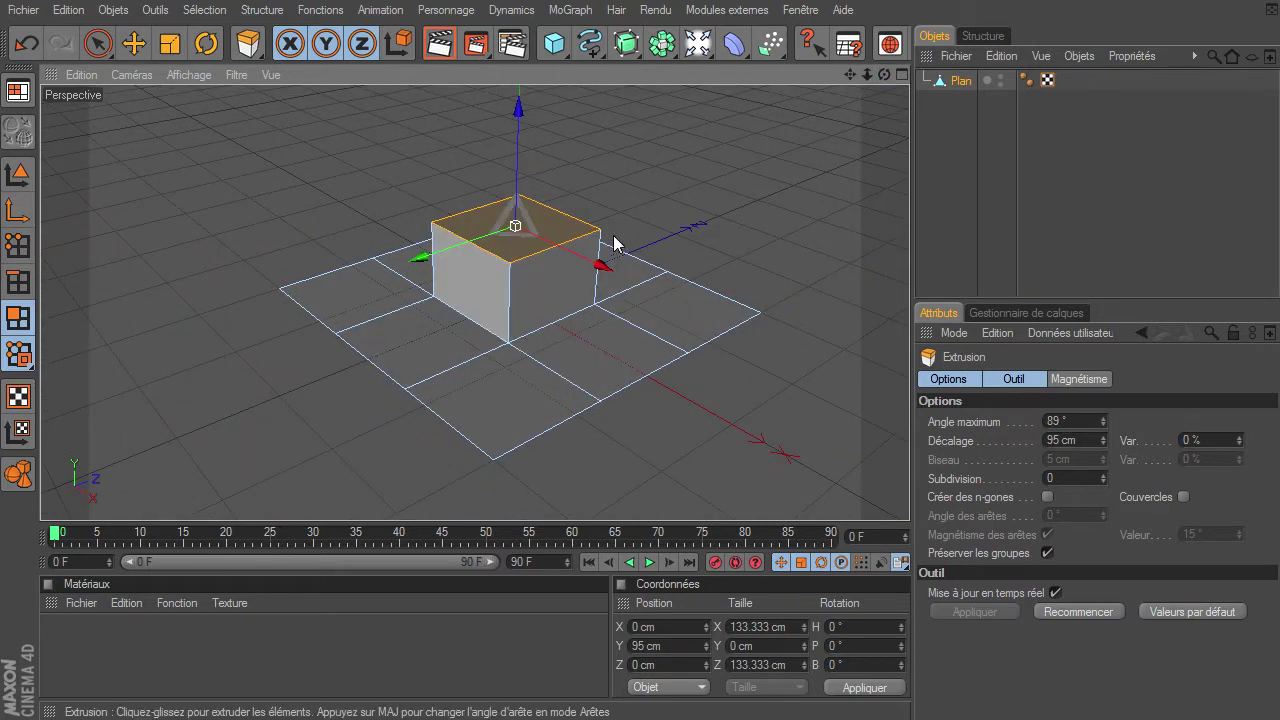
{"action": "left_click_drag", "start_coordinate": [884, 70], "coordinate": [909, 495]}
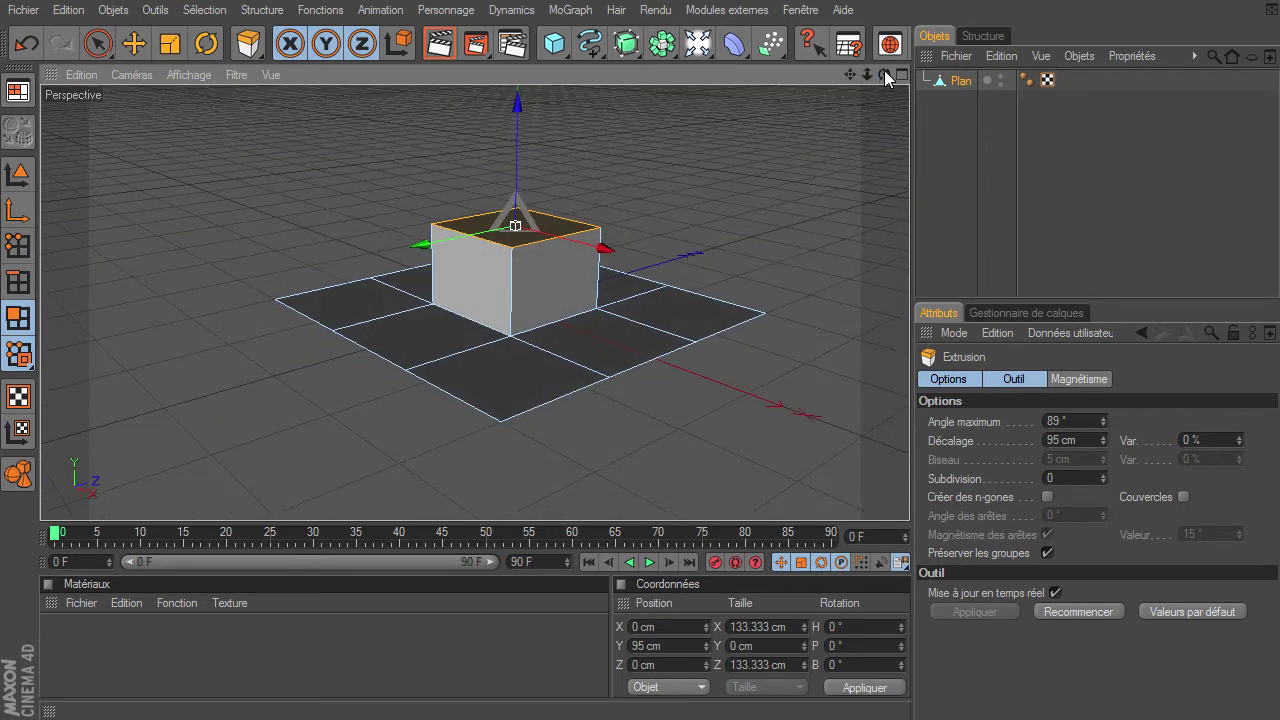
{"action": "left_click_drag", "start_coordinate": [655, 202], "coordinate": [537, 237]}
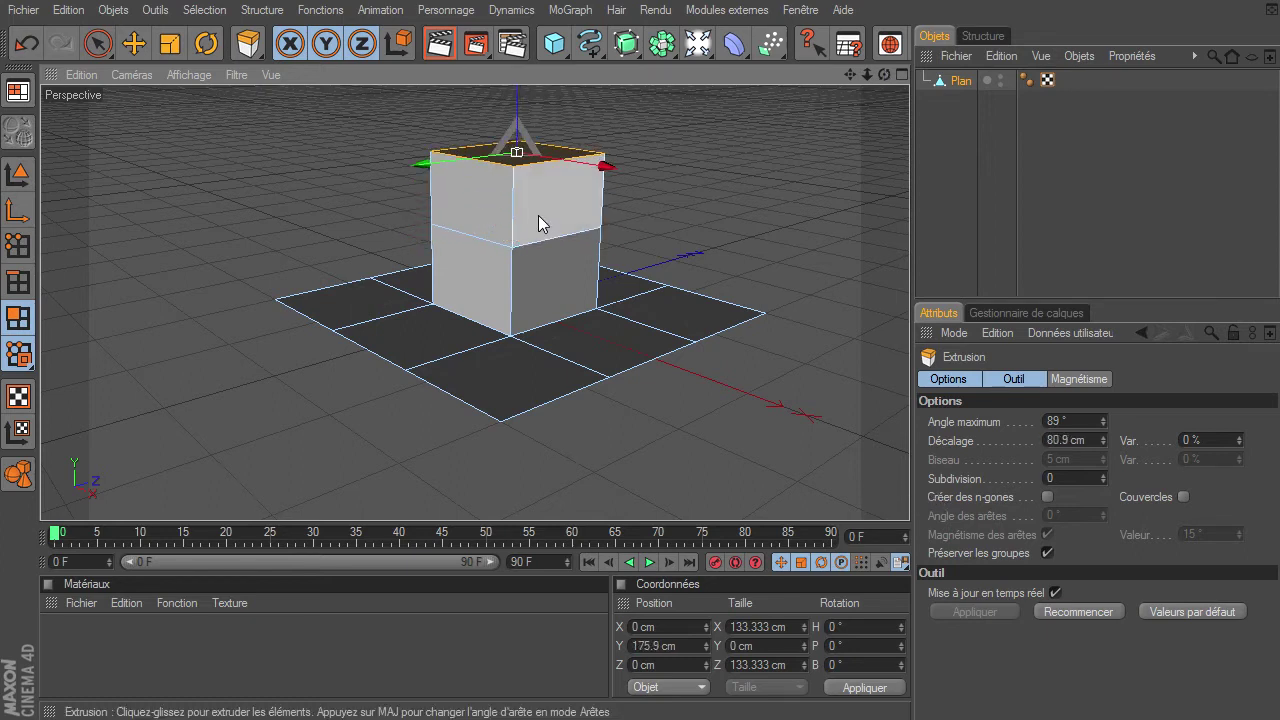
{"action": "left_click", "coordinate": [538, 215]}
{"action": "left_click_drag", "start_coordinate": [682, 210], "coordinate": [909, 495]}
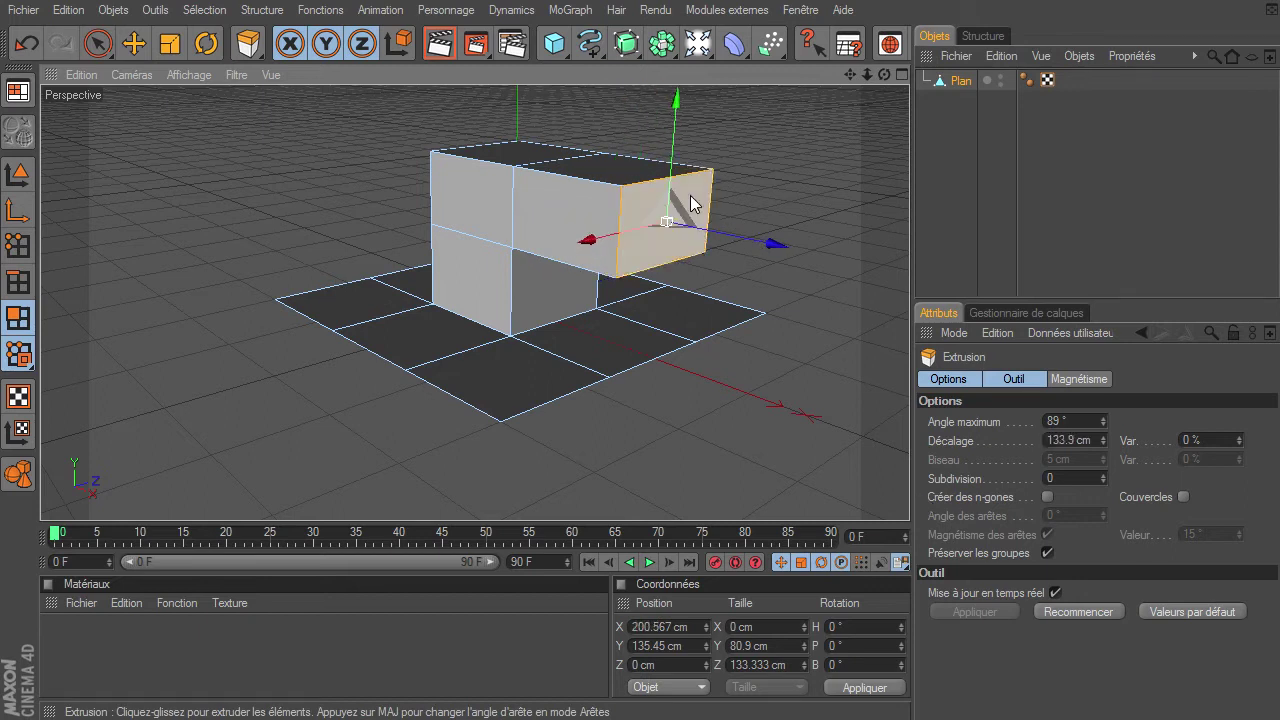
{"action": "left_click", "coordinate": [478, 205]}
{"action": "left_click_drag", "start_coordinate": [296, 248], "coordinate": [295, 243]}
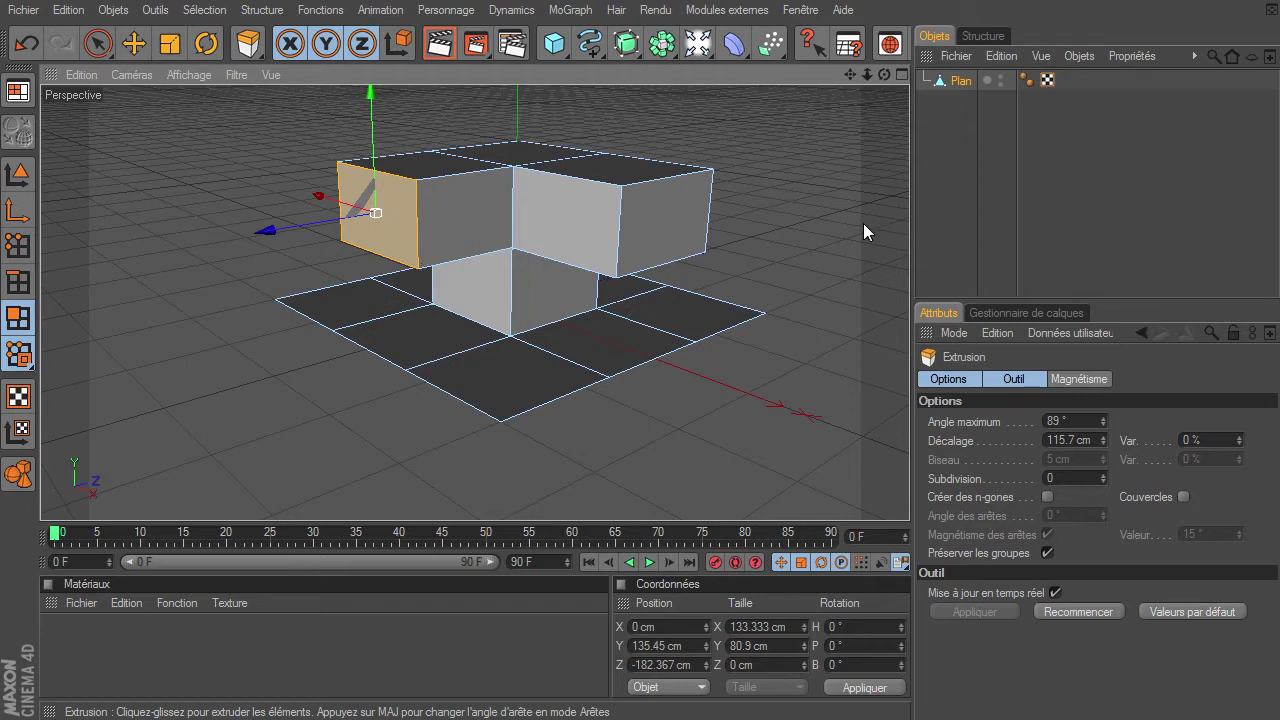
{"action": "key", "text": "ctrl+z"}
{"action": "key", "text": "ctrl+z"}
{"action": "key", "text": "ctrl+z"}
{"action": "key", "text": "ctrl+z"}
{"action": "key", "text": "ctrl+z"}
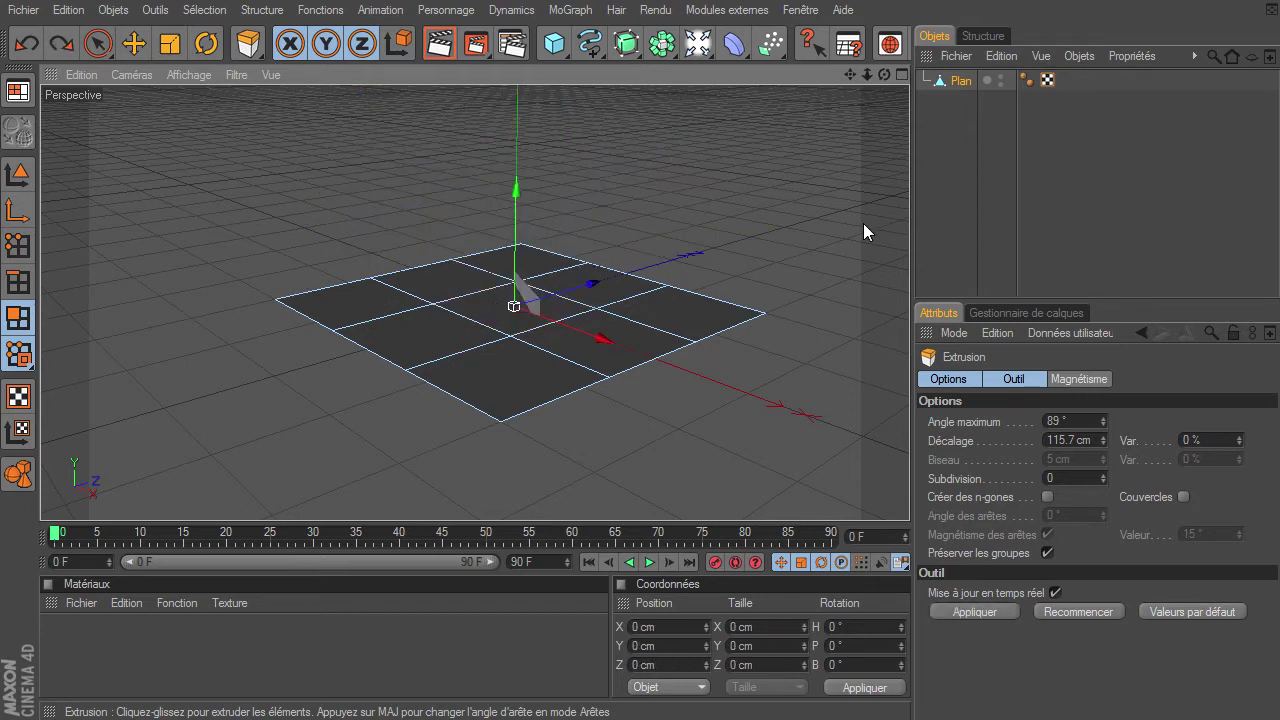
{"action": "mouse_move", "coordinate": [883, 74]}
{"action": "left_mouse_down"}
{"action": "mouse_move", "coordinate": [909, 495]}
{"action": "mouse_move", "coordinate": [828, 107]}
{"action": "left_mouse_up"}
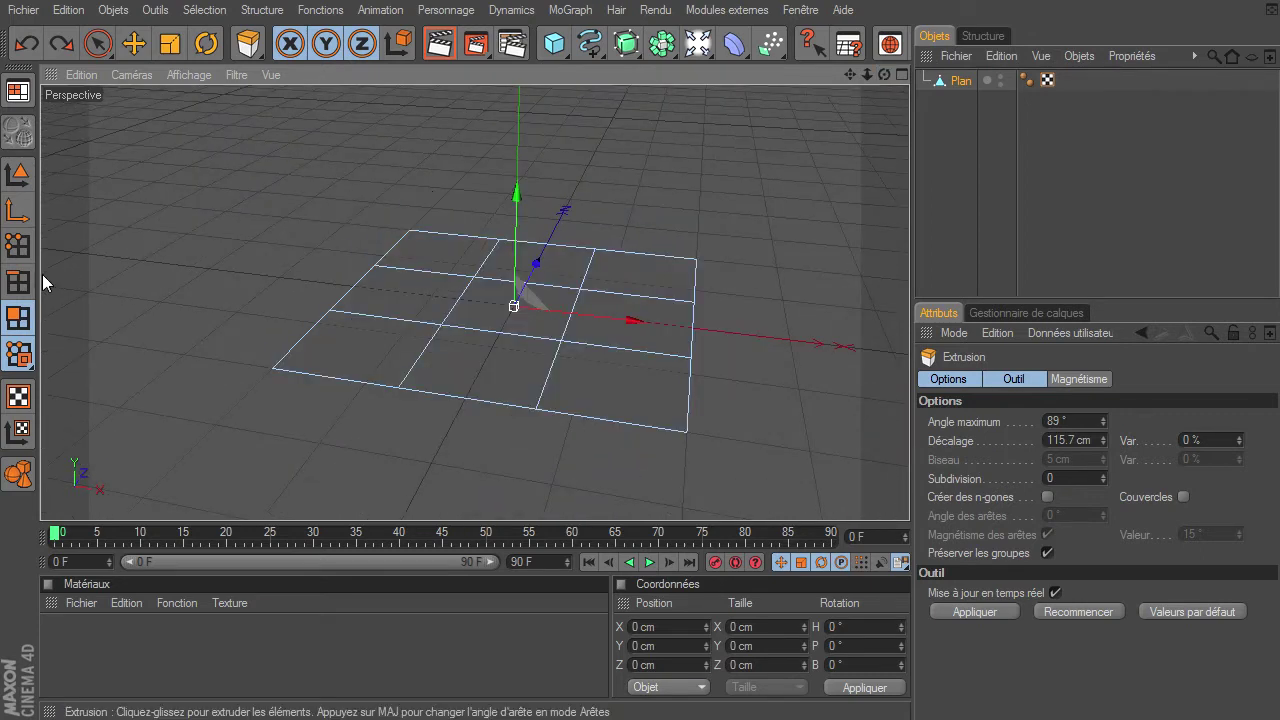
{"action": "left_click", "coordinate": [18, 283]}
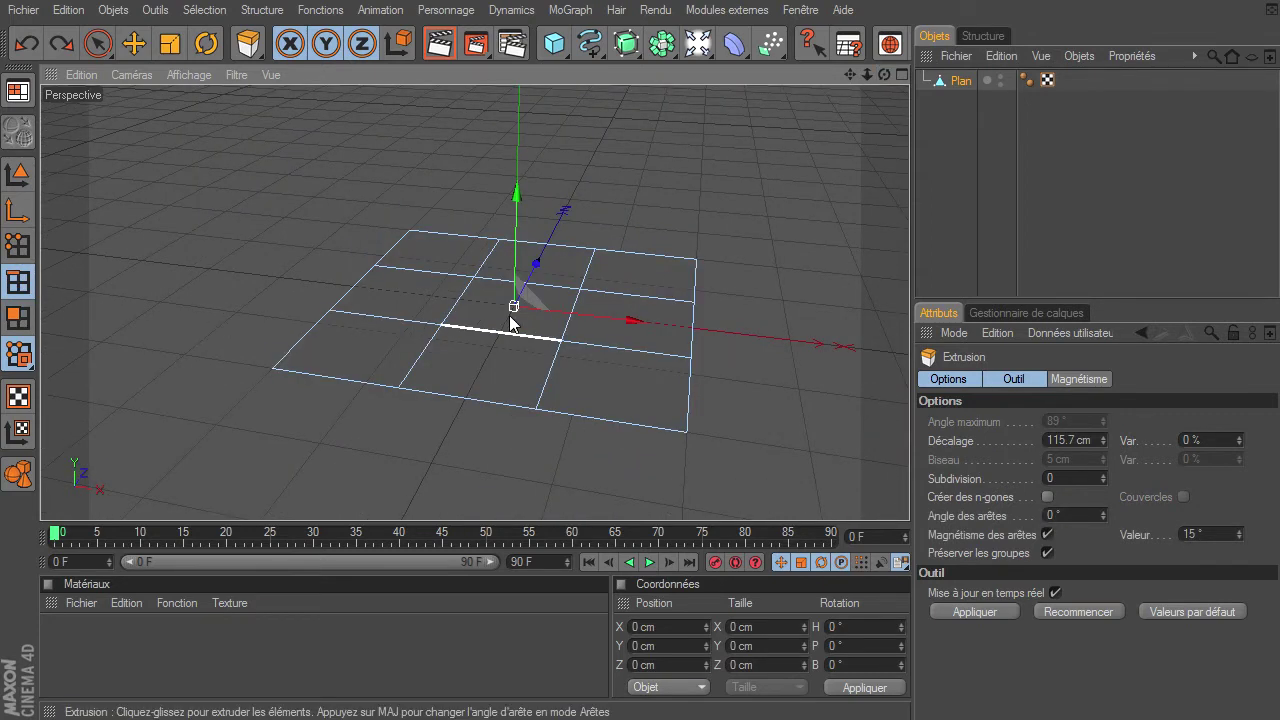
{"action": "left_click", "coordinate": [552, 372]}
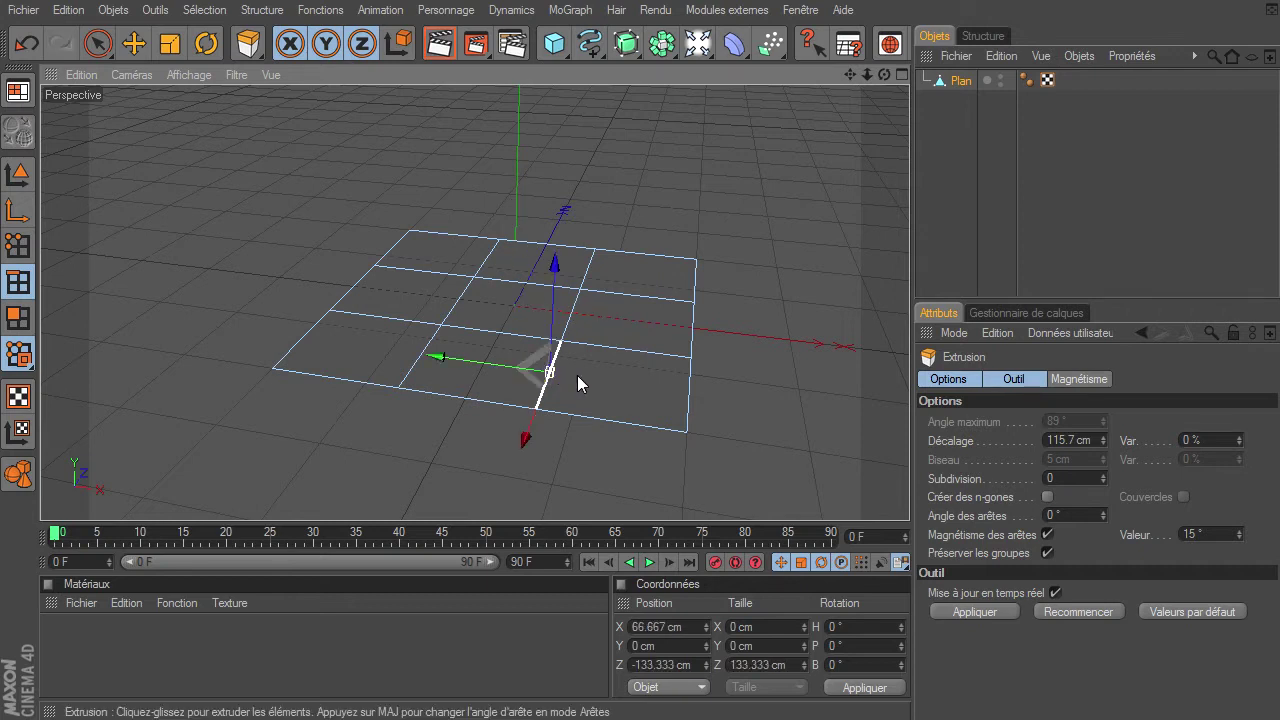
{"action": "left_click_drag", "start_coordinate": [577, 383], "coordinate": [909, 495]}
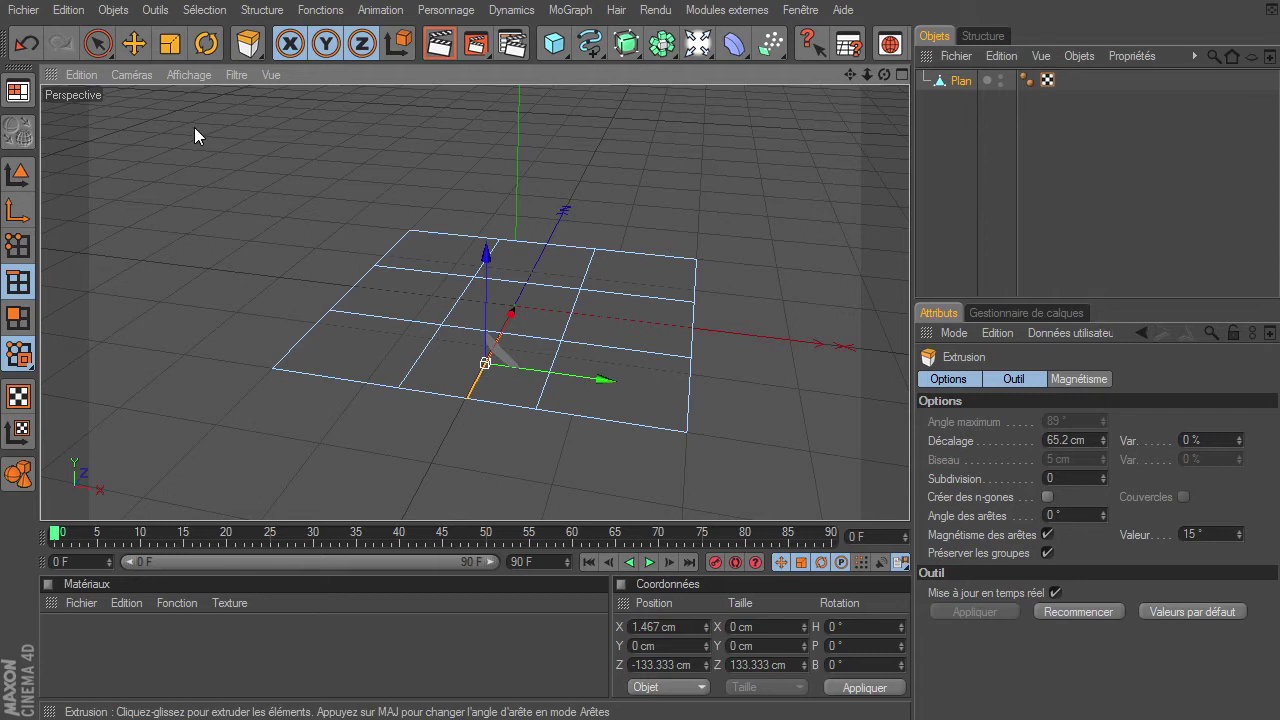
{"action": "left_click", "coordinate": [130, 50]}
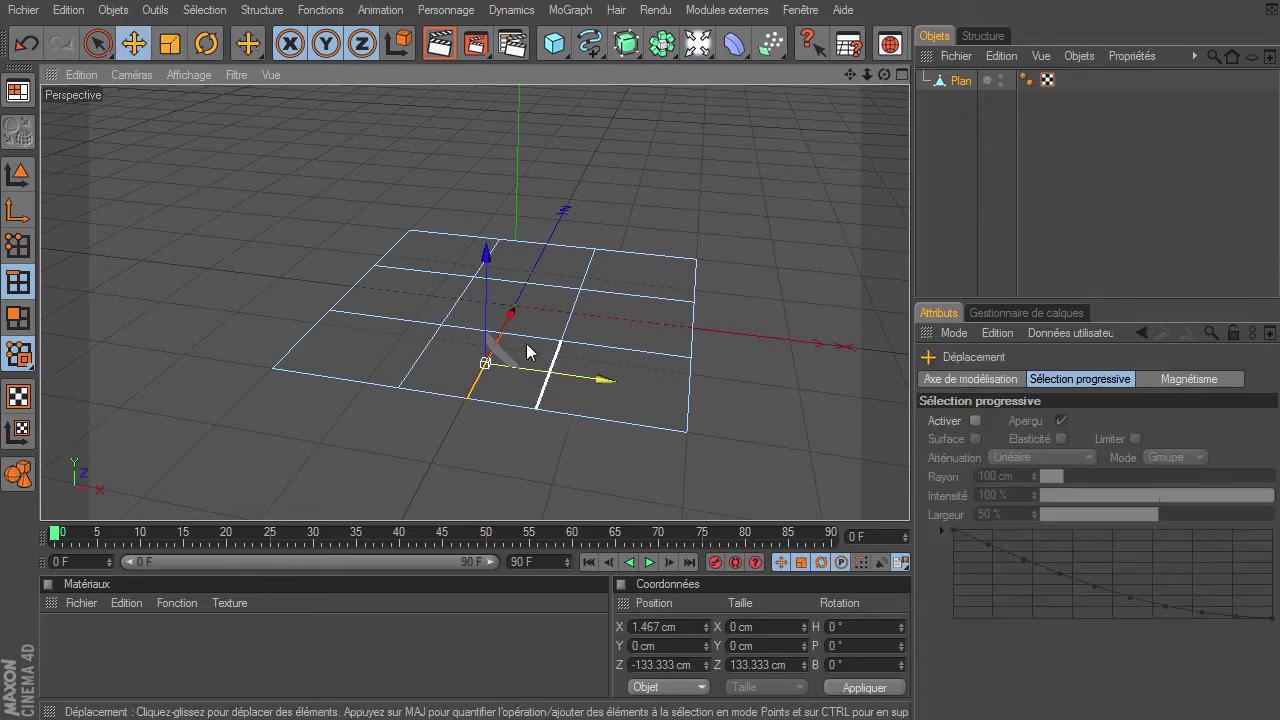
{"action": "mouse_move", "coordinate": [490, 278]}
{"action": "left_mouse_down"}
{"action": "mouse_move", "coordinate": [916, 477]}
{"action": "mouse_move", "coordinate": [914, 497]}
{"action": "left_mouse_up"}
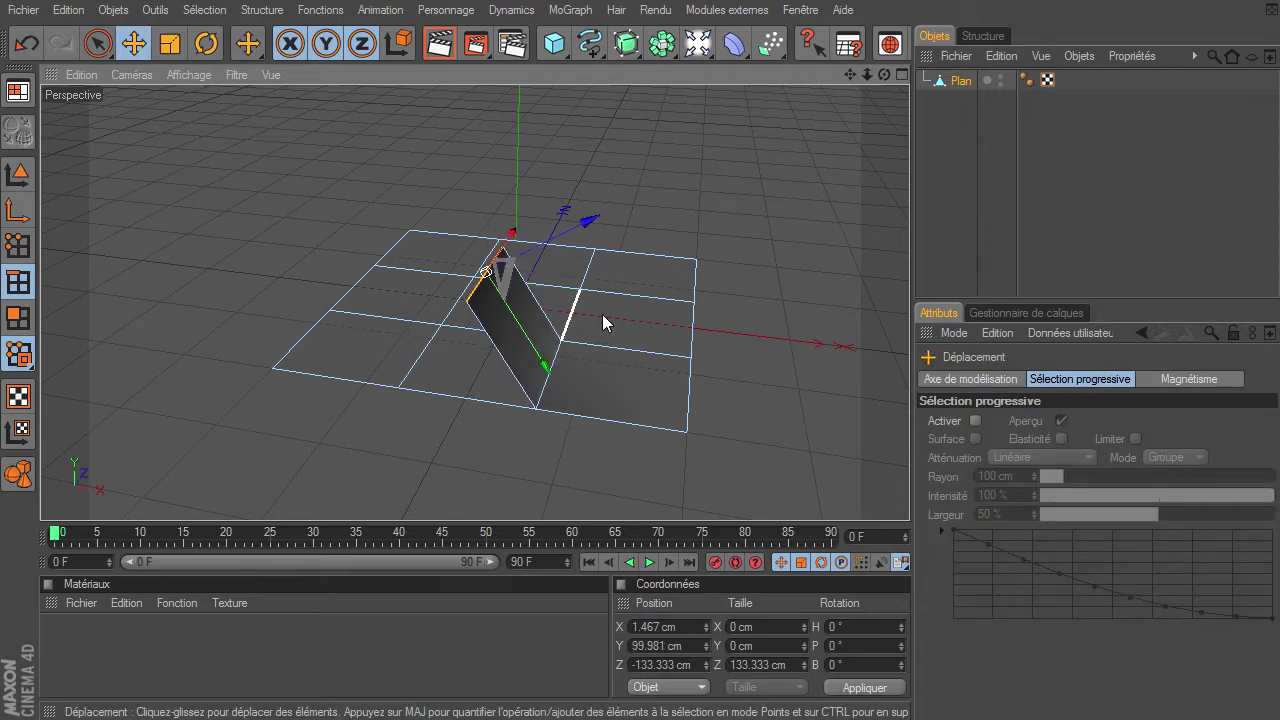
{"action": "left_click_drag", "start_coordinate": [909, 502], "coordinate": [587, 225]}
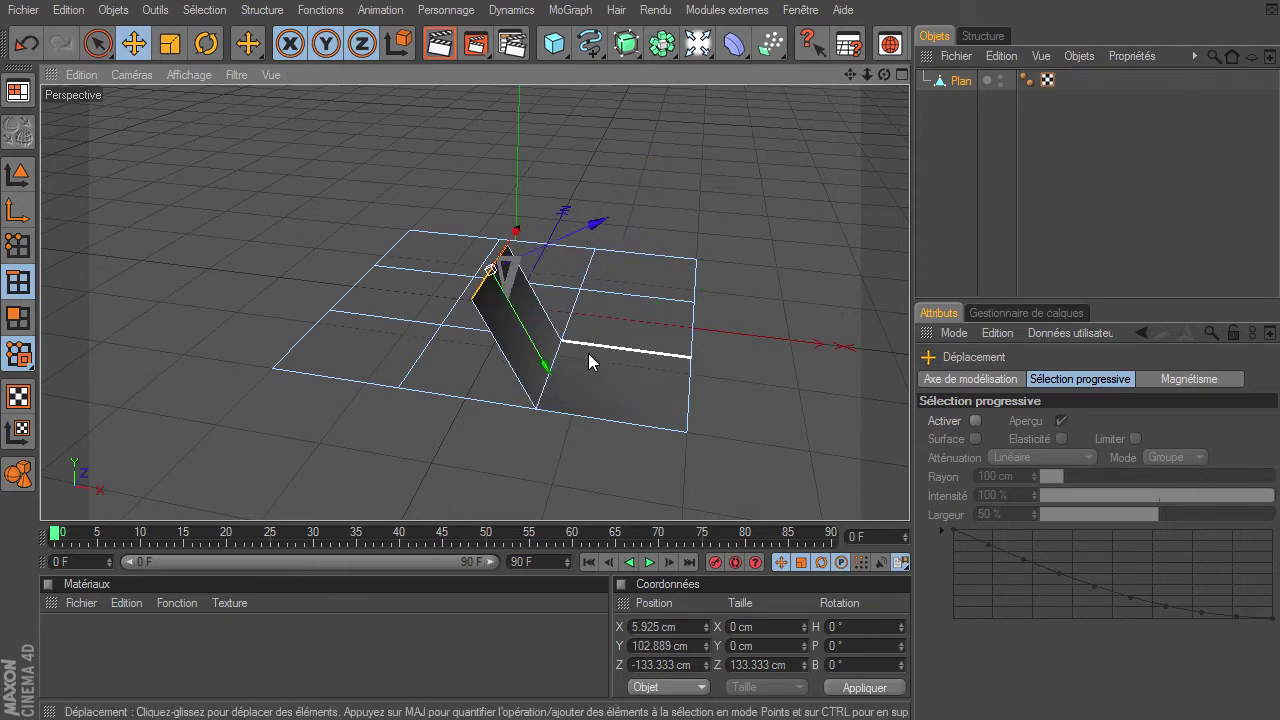
{"action": "left_click_drag", "start_coordinate": [909, 495], "coordinate": [909, 495], "text": "alt"}
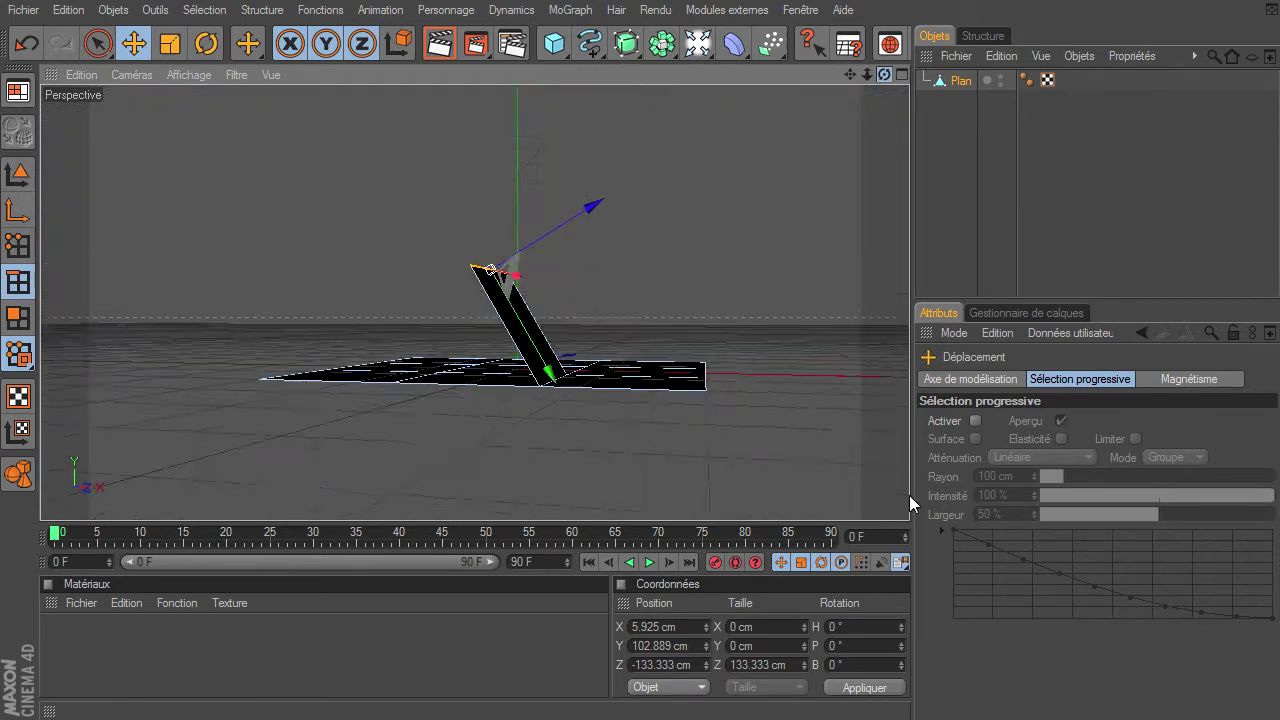
{"action": "key", "text": "ctrl+z"}
{"action": "key", "text": "ctrl+z"}
{"action": "key", "text": "ctrl+z"}
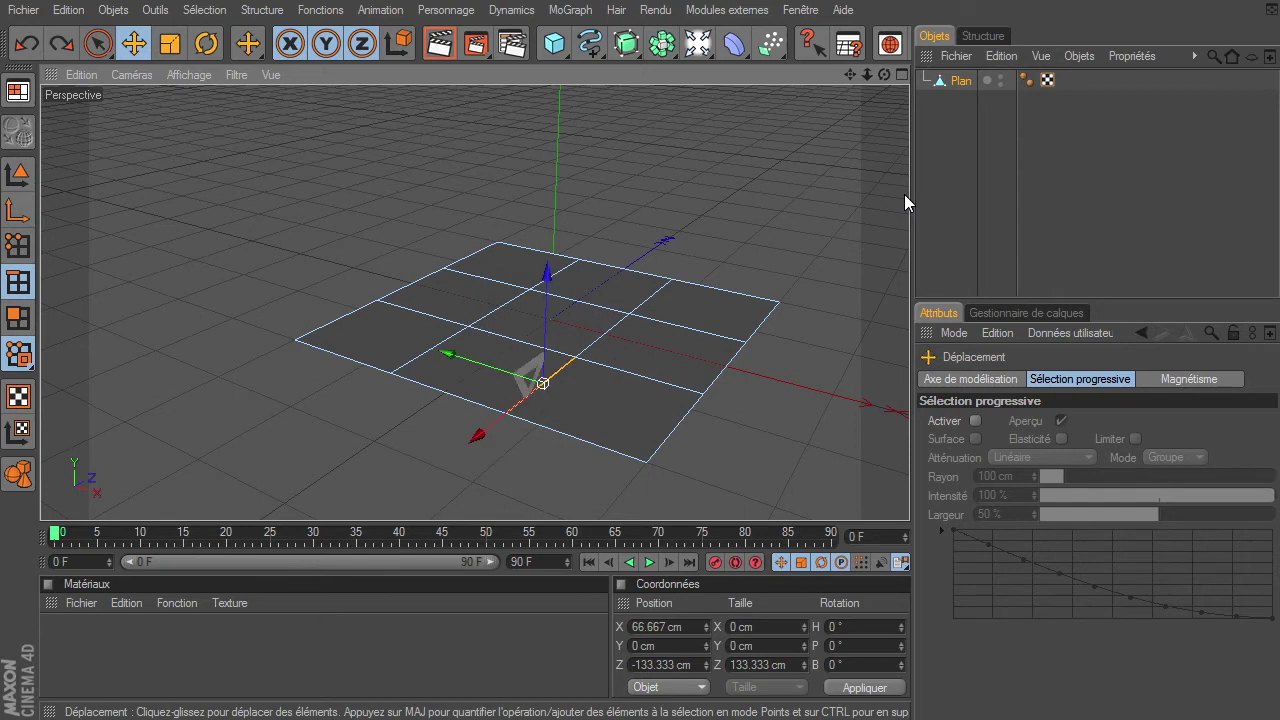
{"action": "key", "text": "ctrl+z"}
Select the plane's centre polygon in Polygons mode and choose Structure > Extrusion.
{"action": "left_click", "coordinate": [20, 175]}
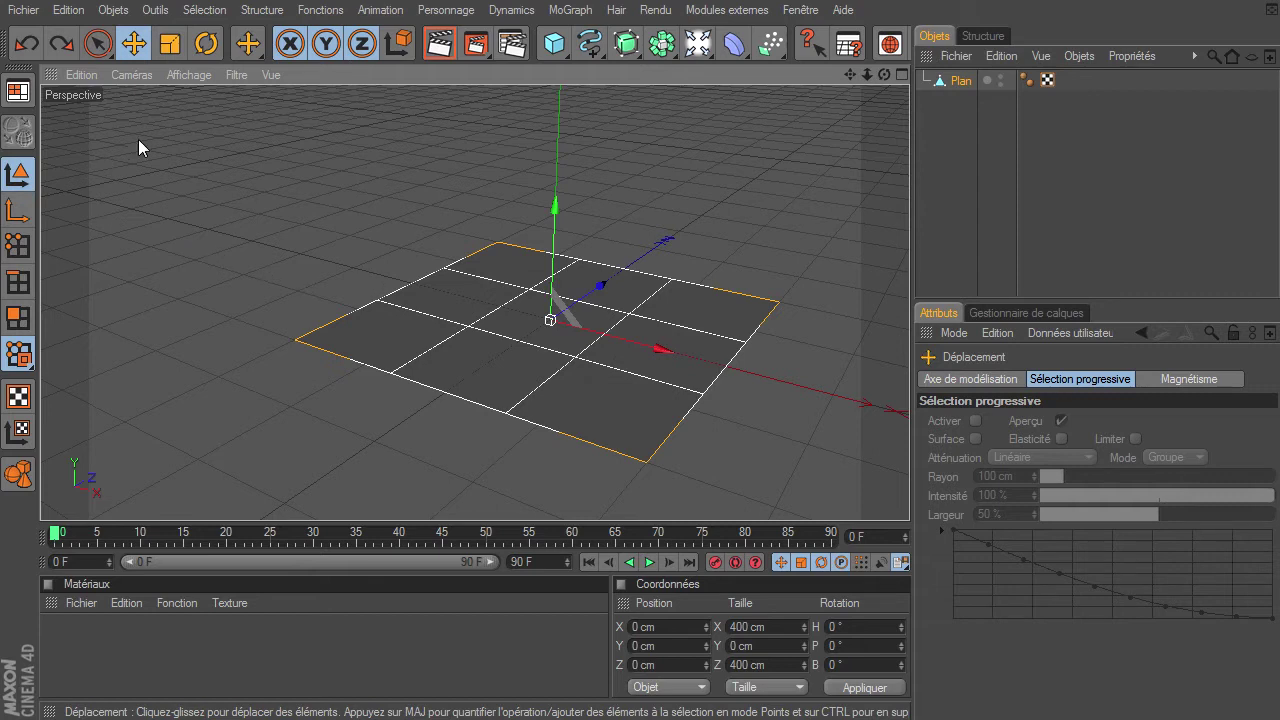
{"action": "left_click", "coordinate": [261, 10]}
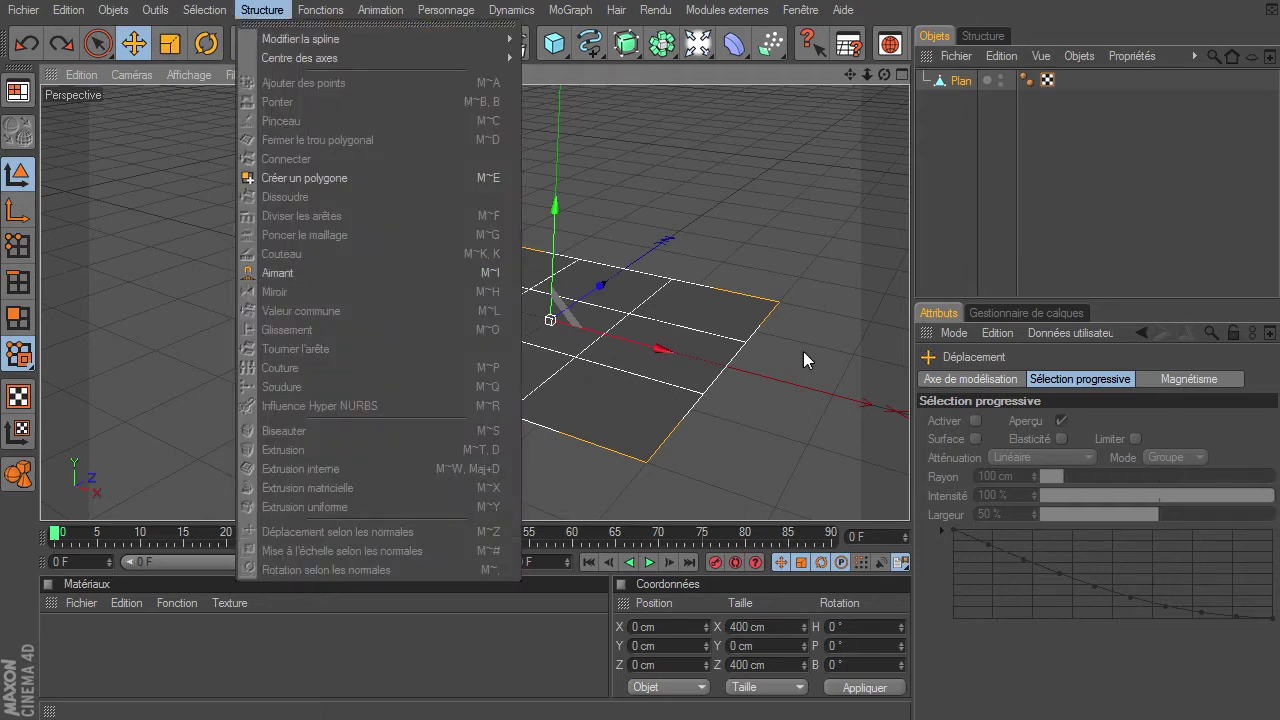
{"action": "left_click", "coordinate": [870, 230]}
{"action": "left_click", "coordinate": [22, 320]}
{"action": "left_click", "coordinate": [523, 327]}
{"action": "left_click", "coordinate": [265, 10]}
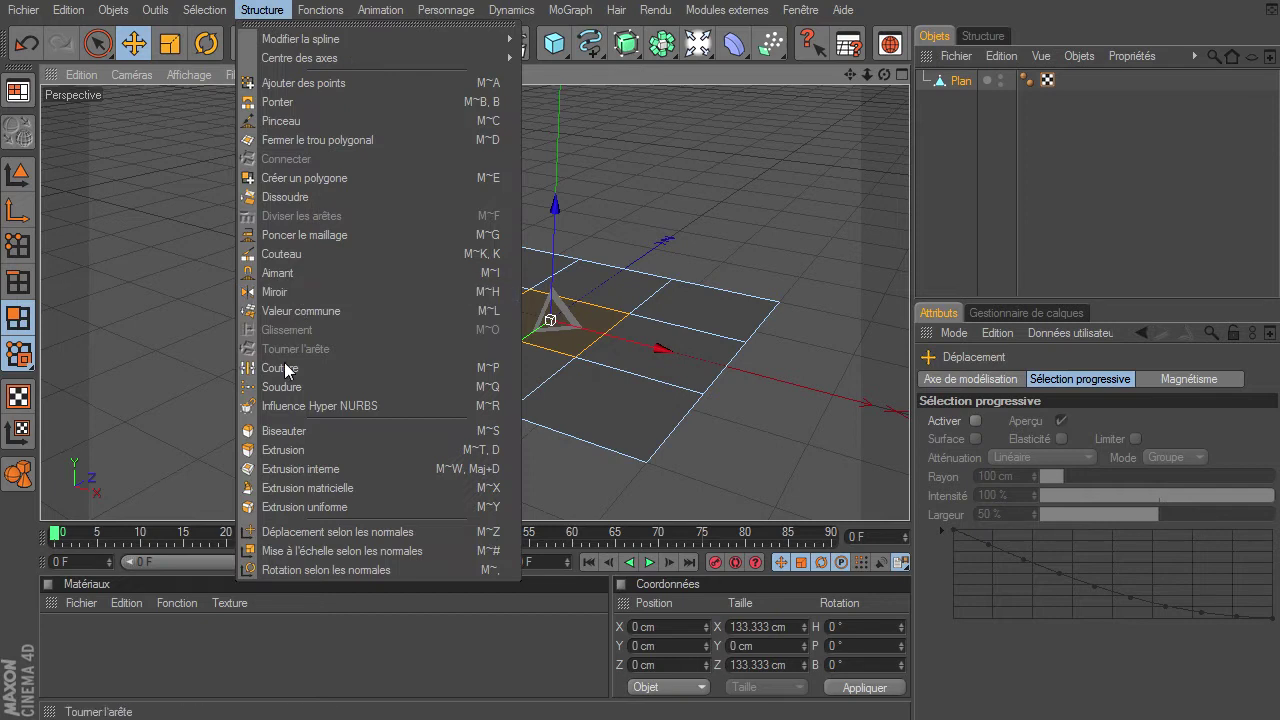
{"action": "left_click", "coordinate": [273, 452]}
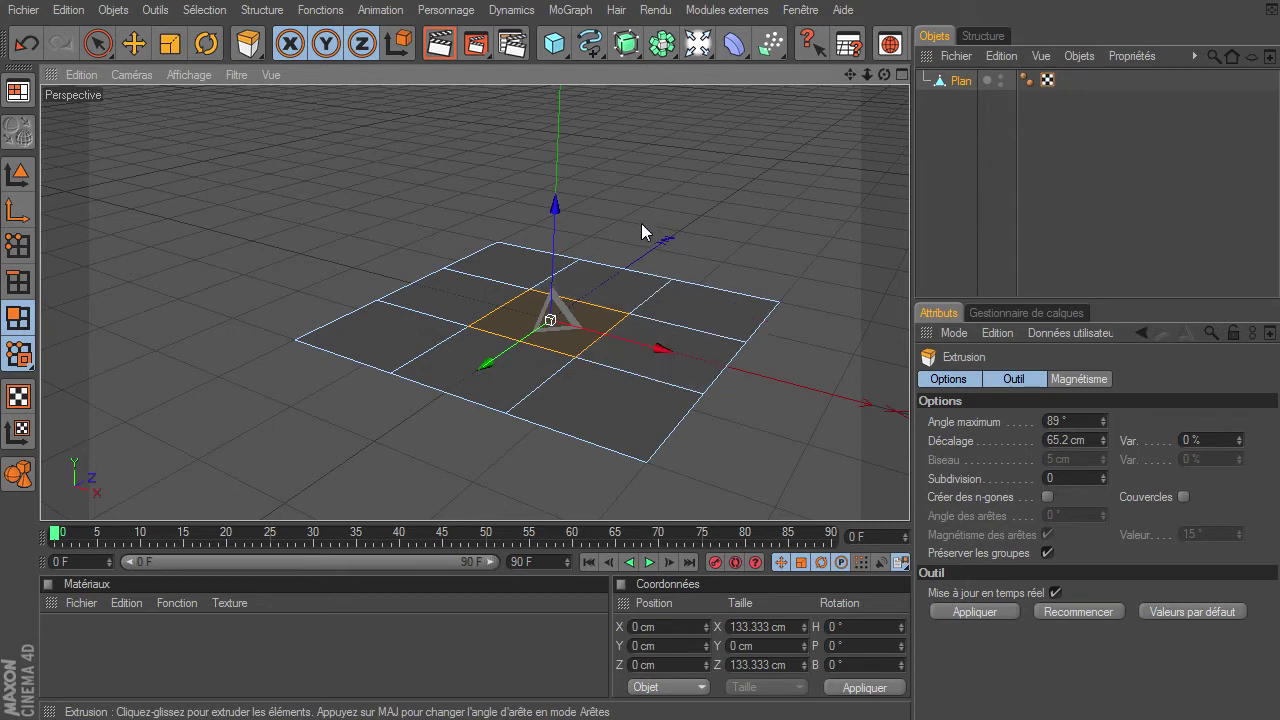
Extrude the centre square upward, setting the offset to 100 cm, then 50 cm.
{"action": "left_click_drag", "start_coordinate": [641, 223], "coordinate": [652, 226]}
{"action": "left_click_drag", "start_coordinate": [914, 493], "coordinate": [909, 495]}
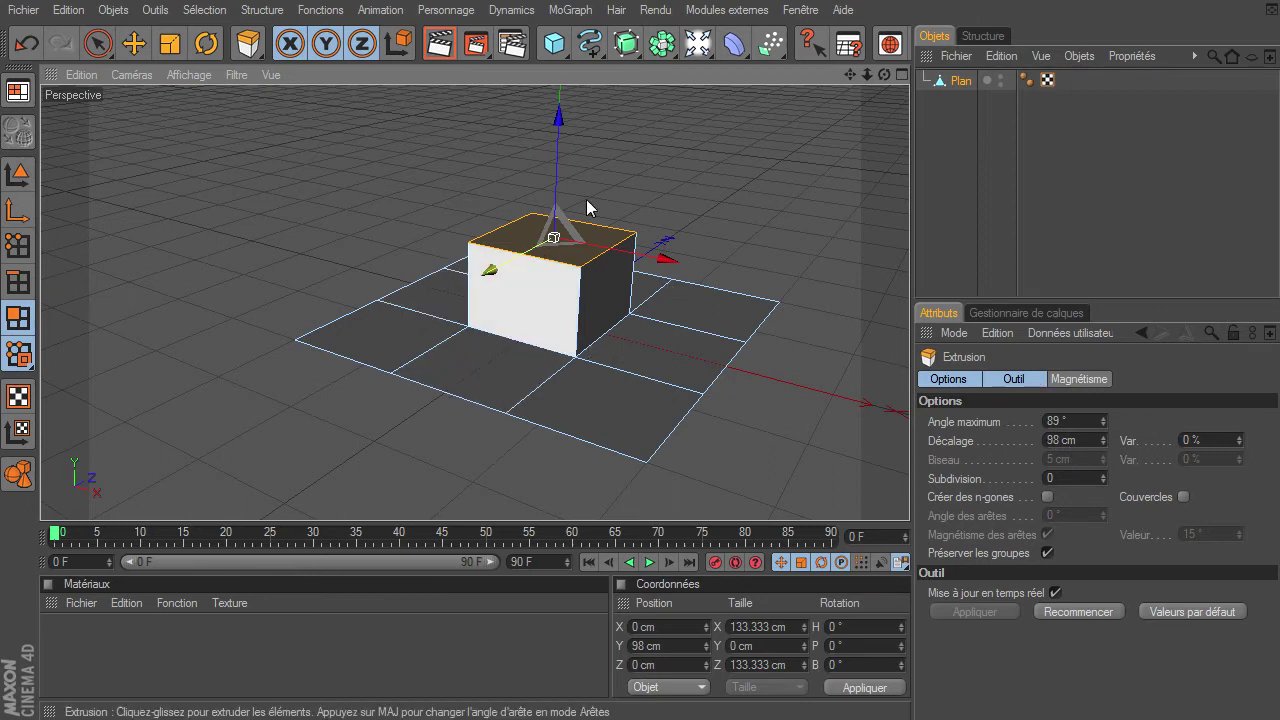
{"action": "left_click", "coordinate": [1081, 443]}
{"action": "type", "text": "100"}
{"action": "key", "text": "Return"}
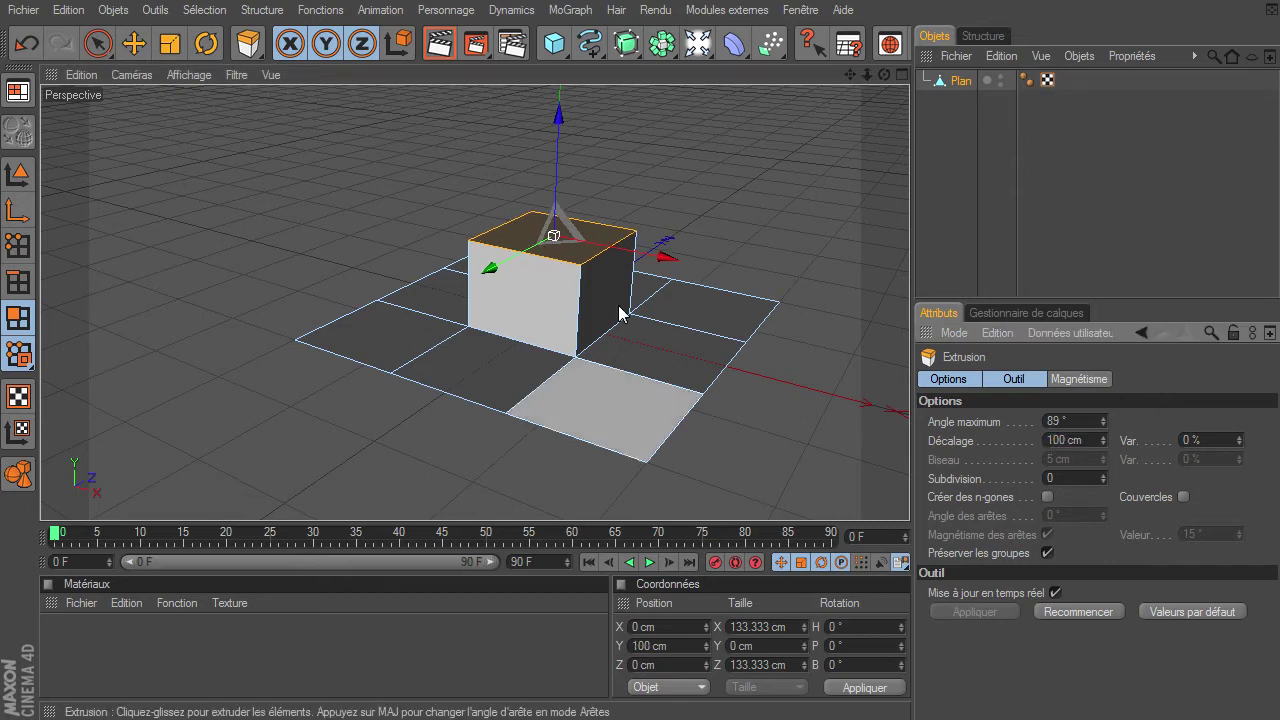
{"action": "type", "text": "50"}
{"action": "key", "text": "Return"}
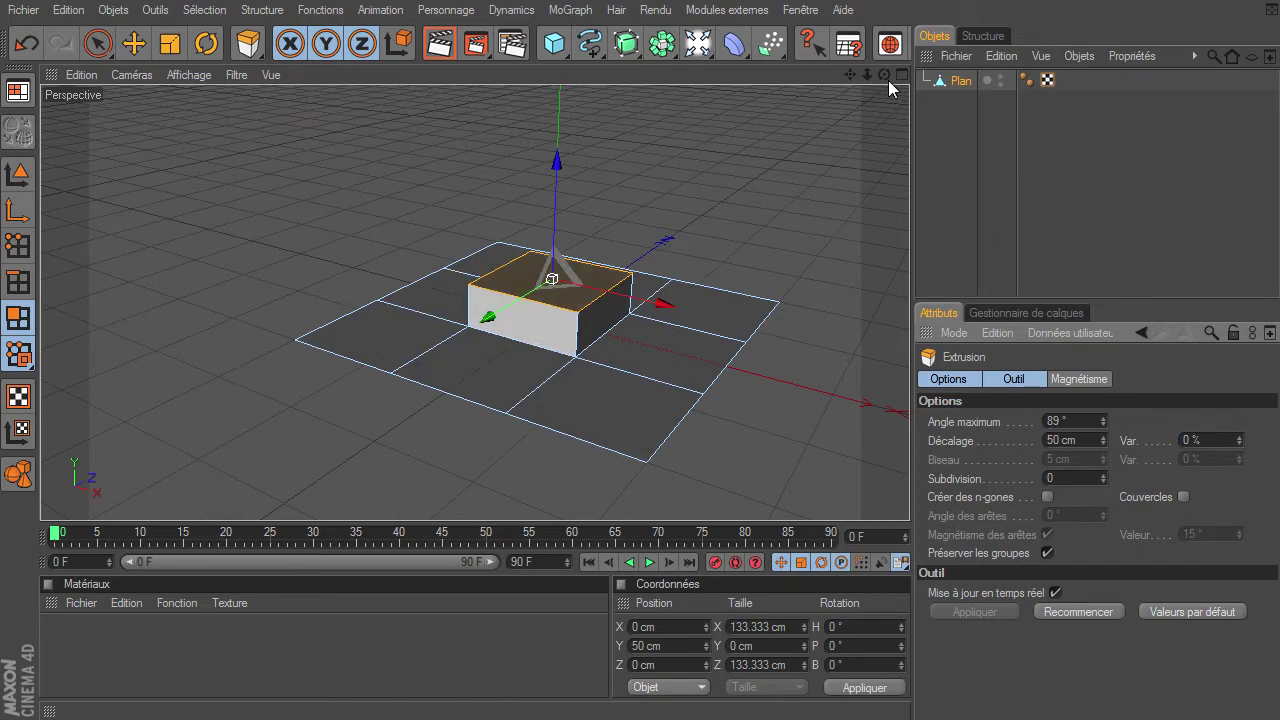
Adjust the extrusion height and turn on caps (Couvercles).
{"action": "mouse_move", "coordinate": [884, 78]}
{"action": "left_mouse_down"}
{"action": "mouse_move", "coordinate": [909, 495]}
{"action": "mouse_move", "coordinate": [837, 12]}
{"action": "left_mouse_up"}
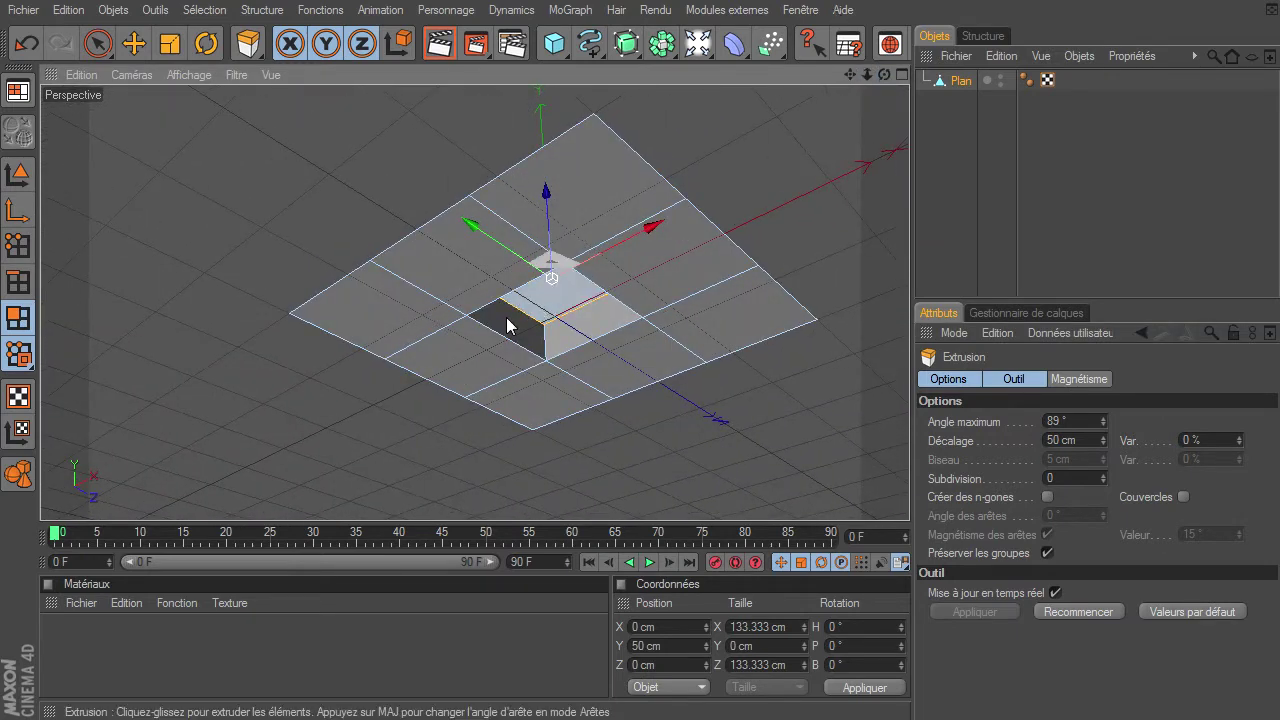
{"action": "left_click_drag", "start_coordinate": [573, 322], "coordinate": [545, 337]}
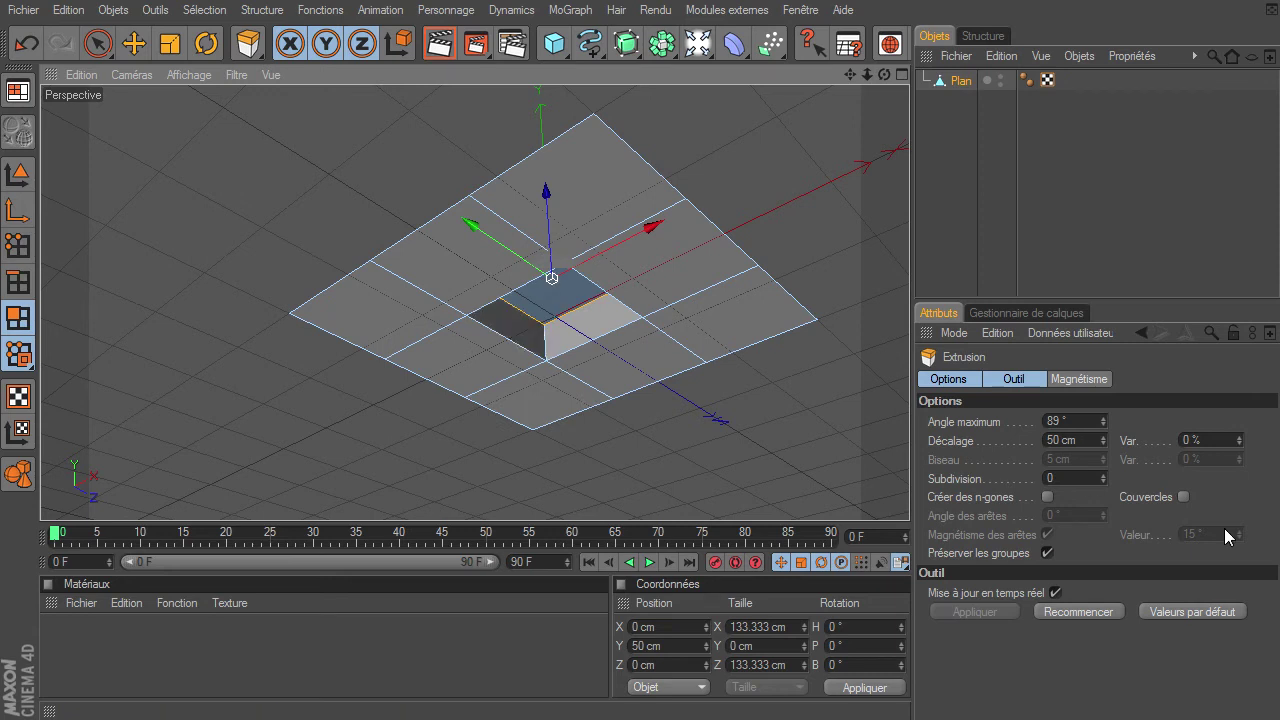
{"action": "left_click", "coordinate": [1181, 496]}
{"action": "left_click_drag", "start_coordinate": [883, 74], "coordinate": [909, 495]}
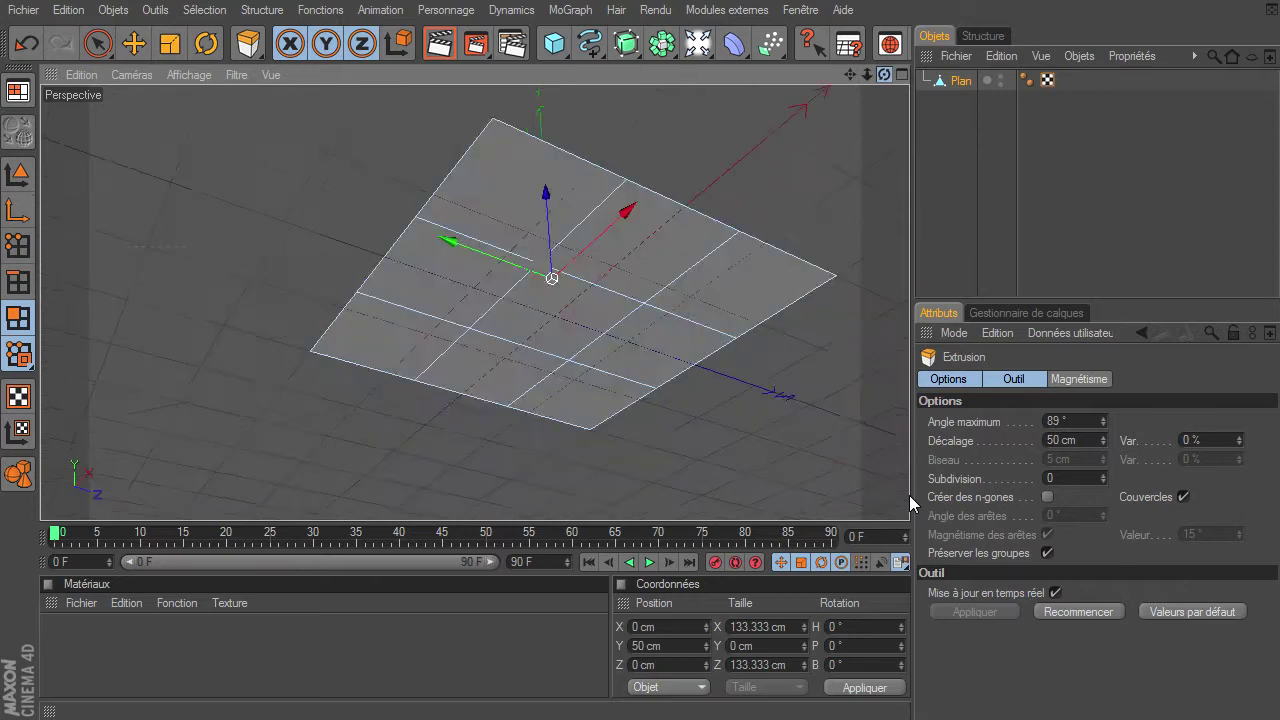
Turn off Couvercles and undo the centre-face extrusion.
{"action": "left_click", "coordinate": [1182, 497]}
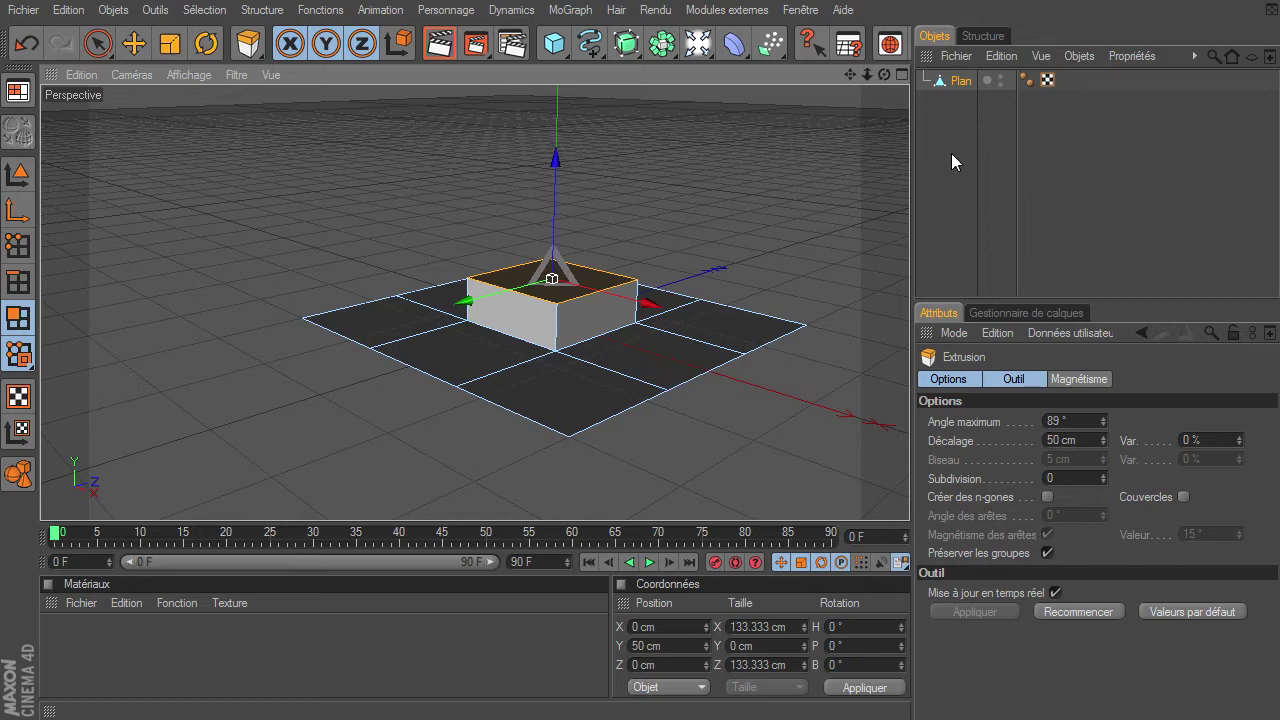
{"action": "left_click_drag", "start_coordinate": [884, 75], "coordinate": [885, 92]}
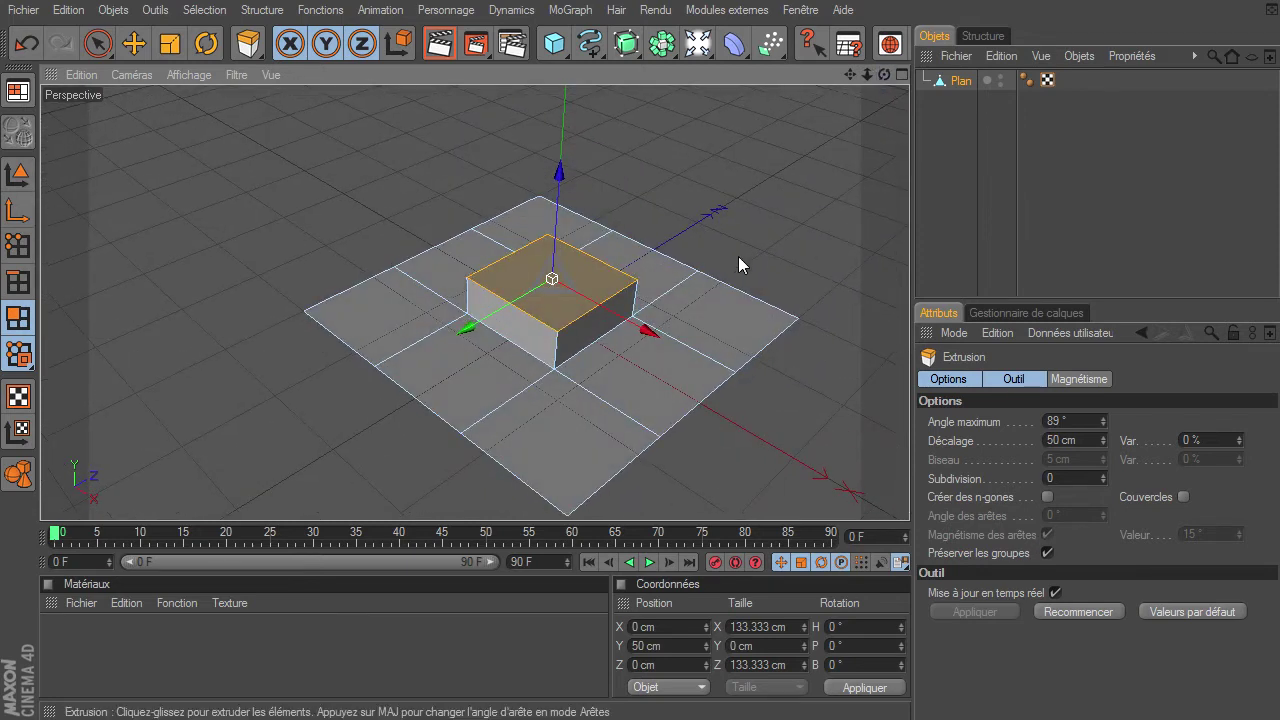
{"action": "key", "text": "ctrl+z"}
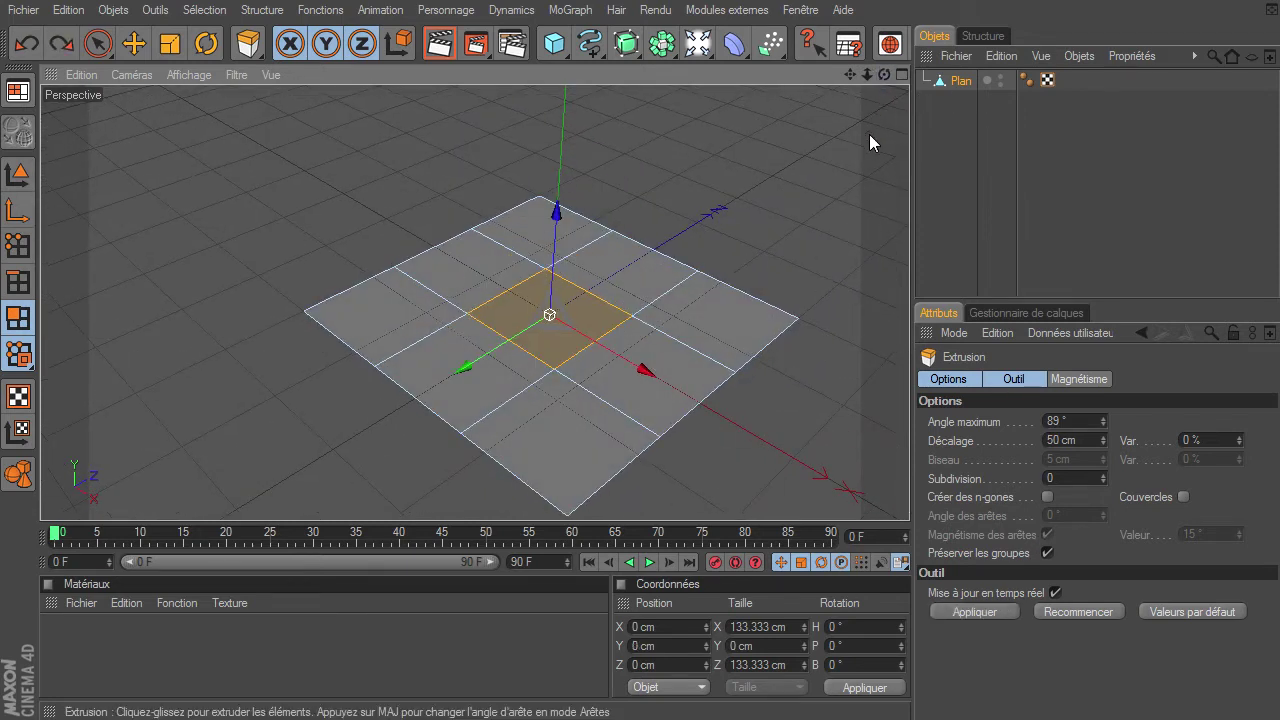
Select a strip of three faces: the upper-left, centre and one further face.
{"action": "left_click", "coordinate": [466, 266]}
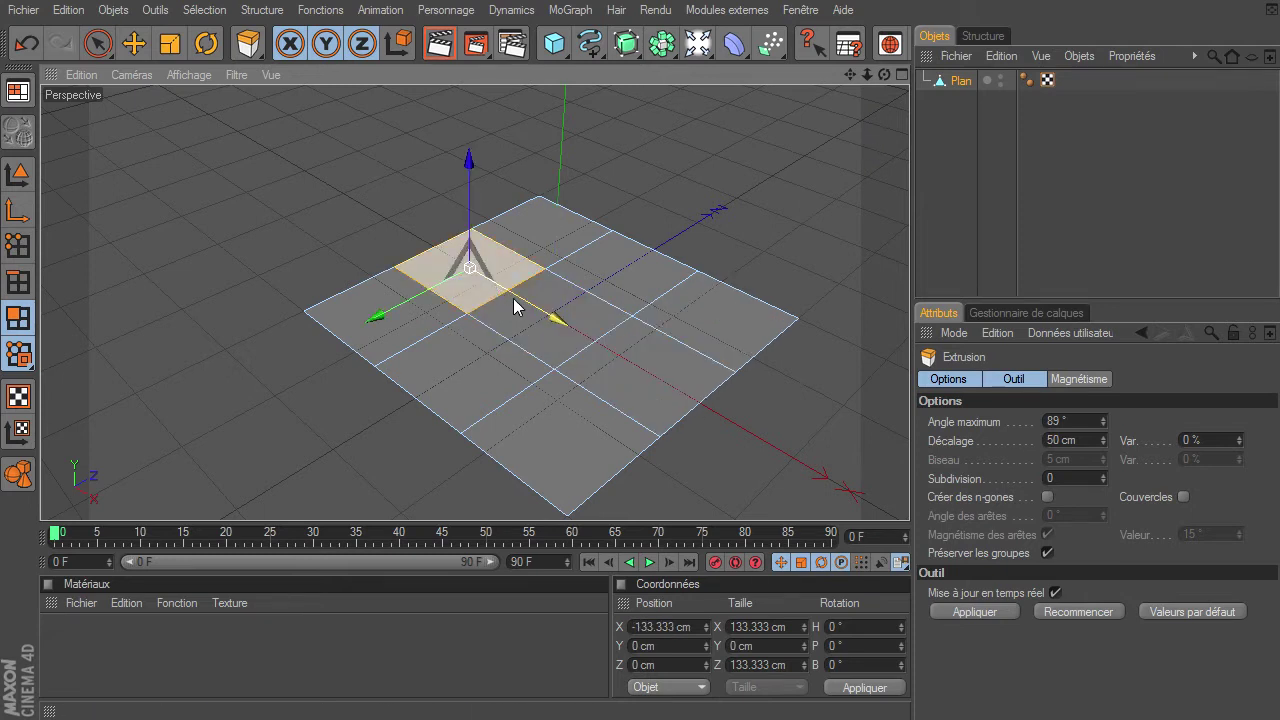
{"action": "left_click", "coordinate": [572, 295], "text": "shift"}
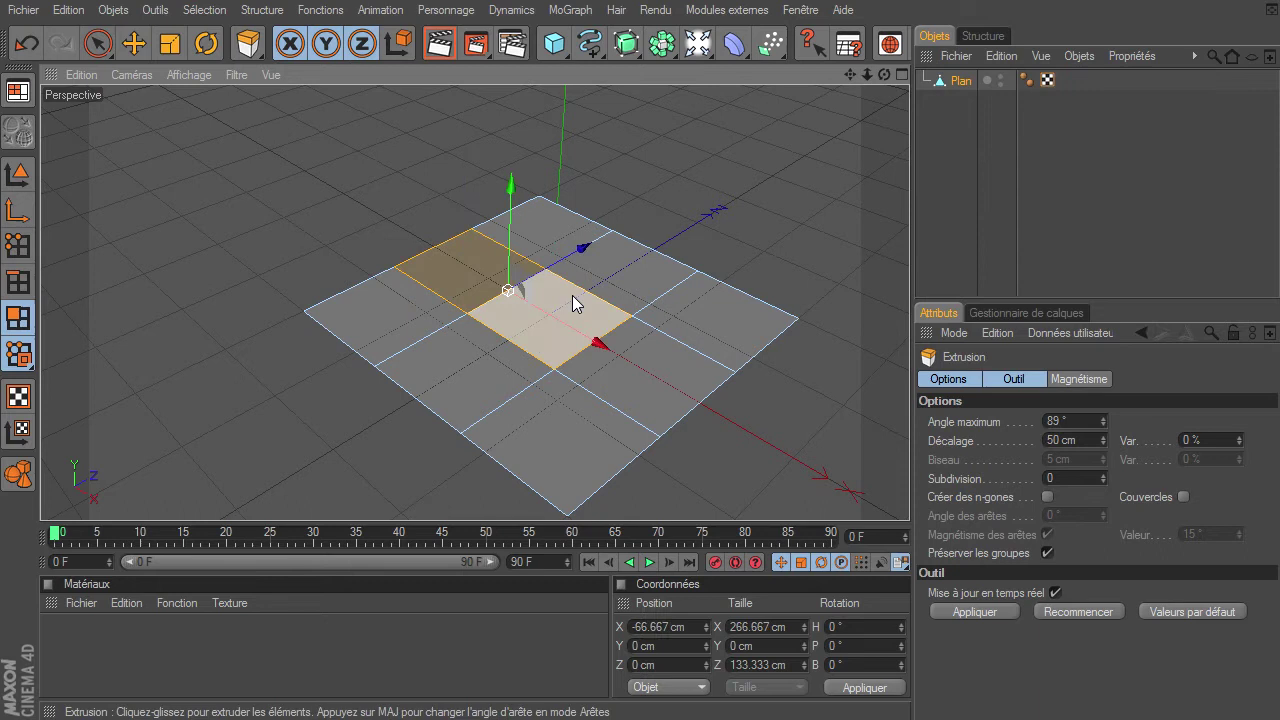
{"action": "left_click", "coordinate": [632, 357], "text": "shift"}
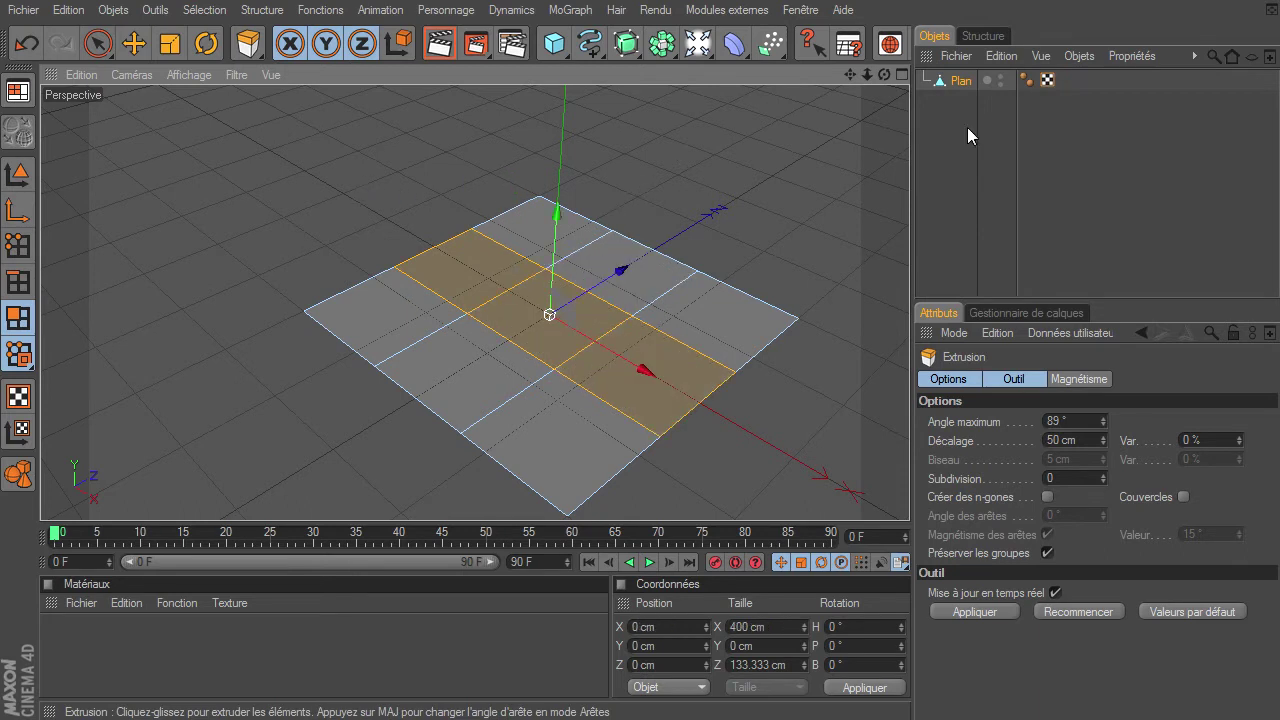
Delete the plane and add a sphere made editable as a polygon mesh.
{"action": "left_click", "coordinate": [954, 86]}
{"action": "key", "text": "Delete"}
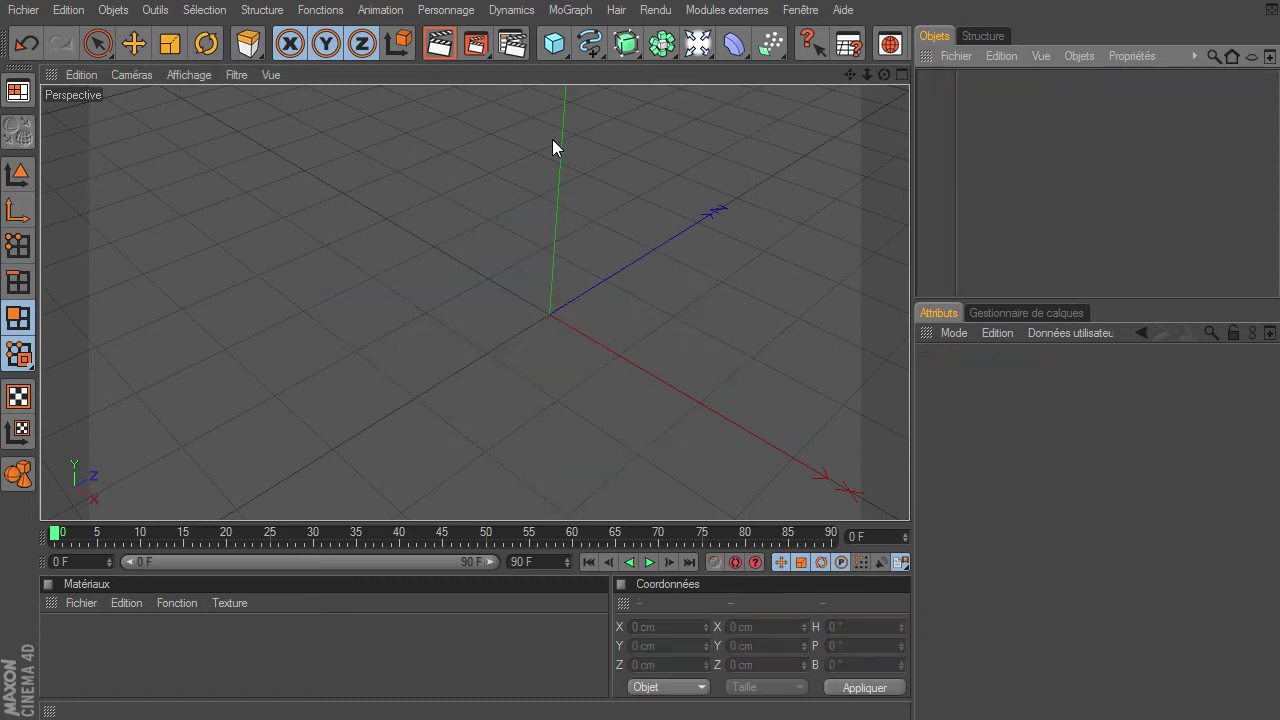
{"action": "left_click_drag", "start_coordinate": [555, 43], "coordinate": [801, 70]}
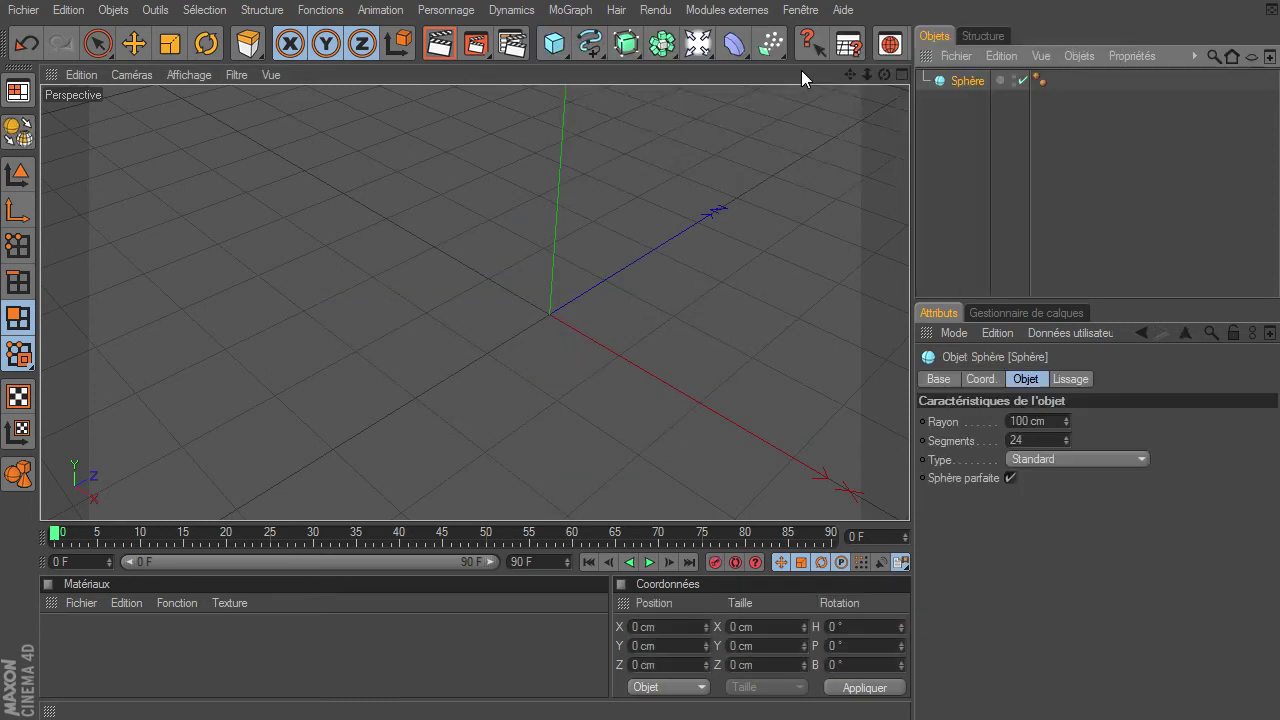
{"action": "left_click", "coordinate": [20, 131]}
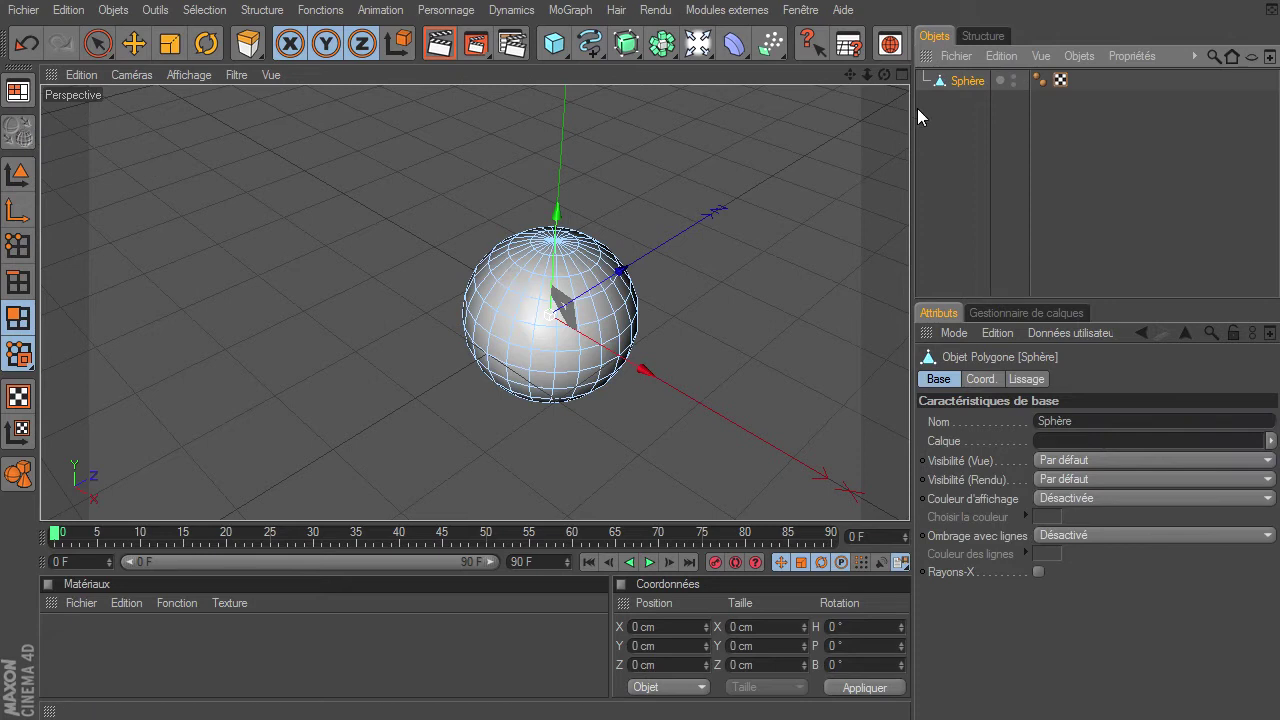
Paint a band of sphere polygons with the Selection Brush.
{"action": "left_click_drag", "start_coordinate": [884, 75], "coordinate": [909, 495]}
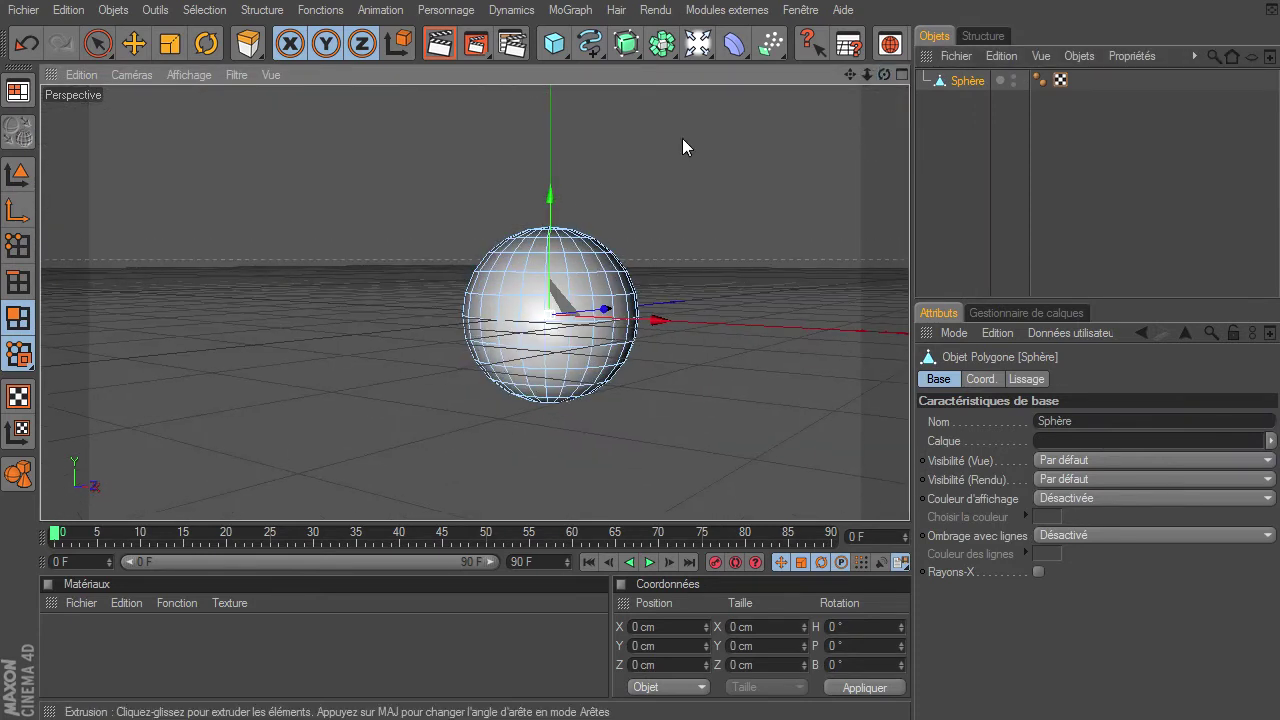
{"action": "key", "text": "9"}
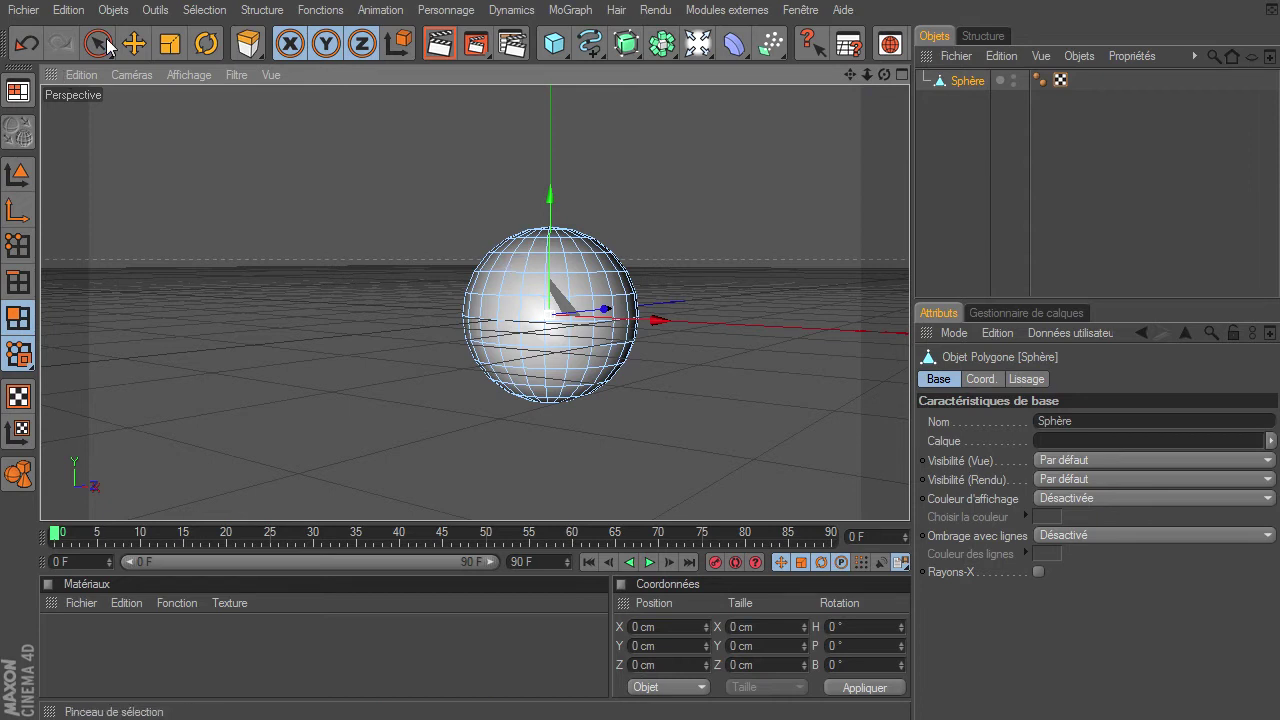
{"action": "mouse_move", "coordinate": [500, 271]}
{"action": "left_mouse_down"}
{"action": "mouse_move", "coordinate": [602, 383]}
{"action": "mouse_move", "coordinate": [490, 340]}
{"action": "left_mouse_up"}
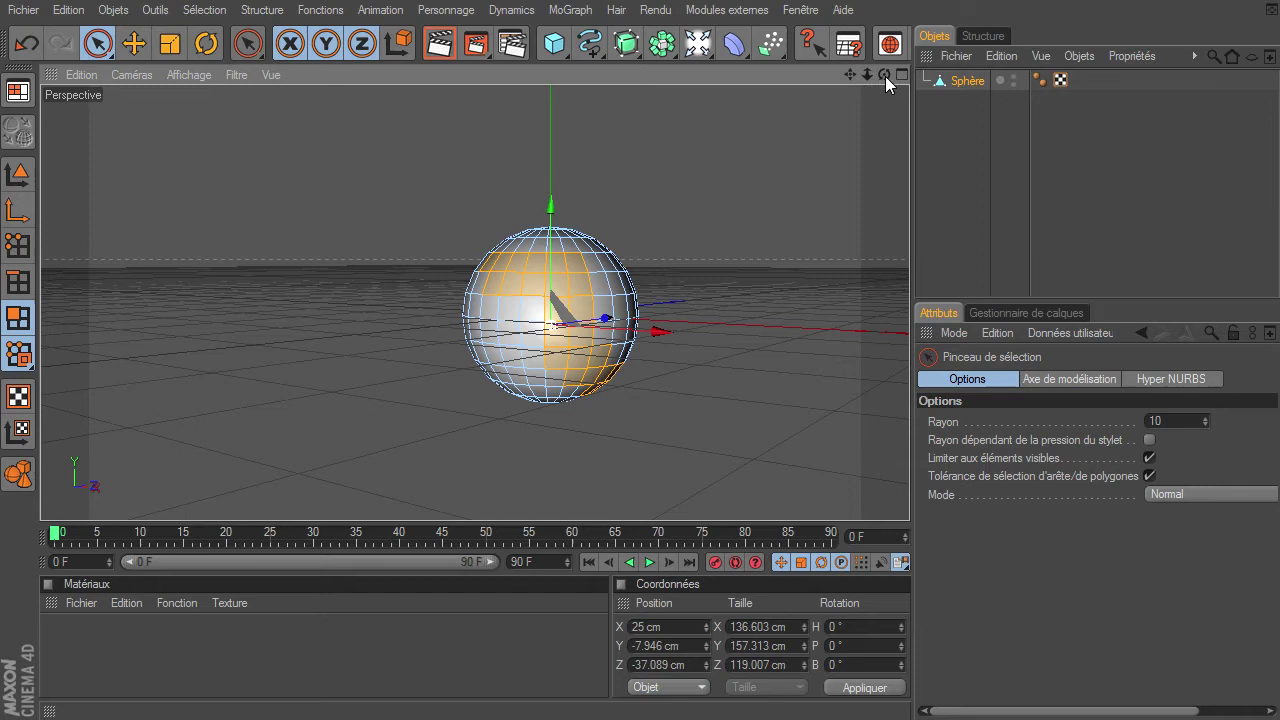
Extrude the painted sphere polygons outward, inspect from several angles, then undo it.
{"action": "left_click_drag", "start_coordinate": [884, 75], "coordinate": [909, 495]}
{"action": "left_click", "coordinate": [261, 10]}
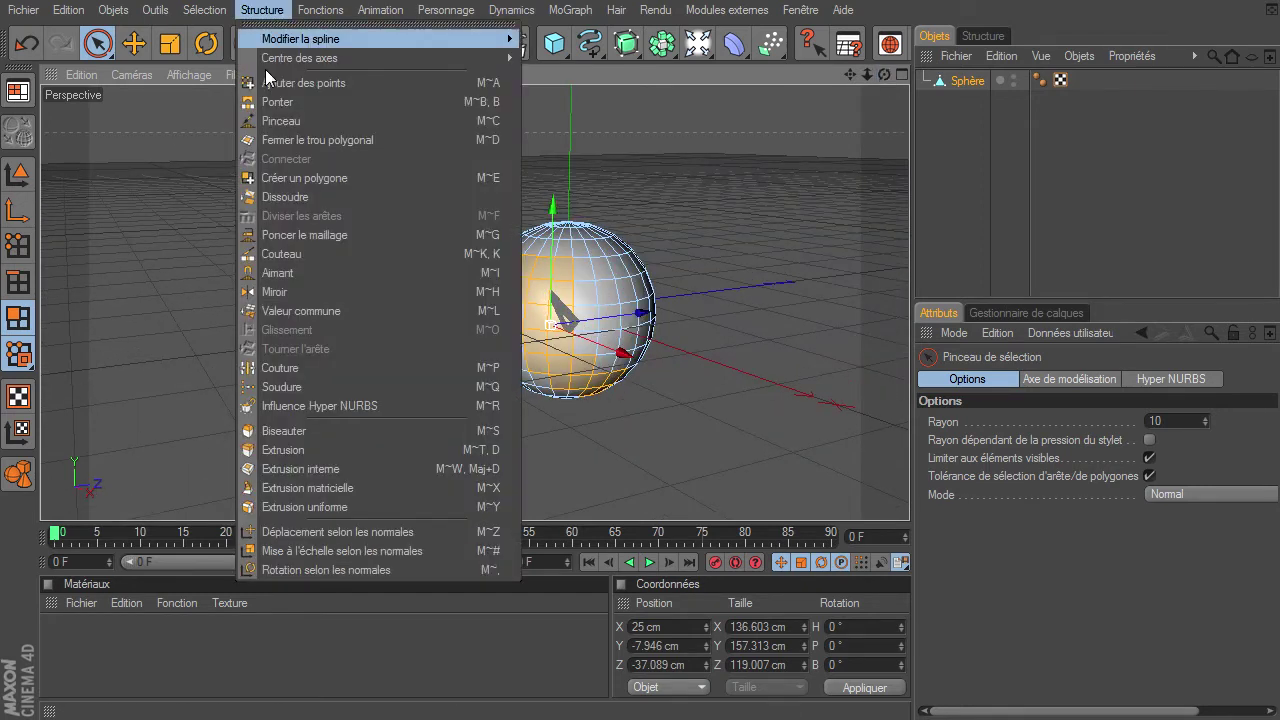
{"action": "left_click", "coordinate": [286, 450]}
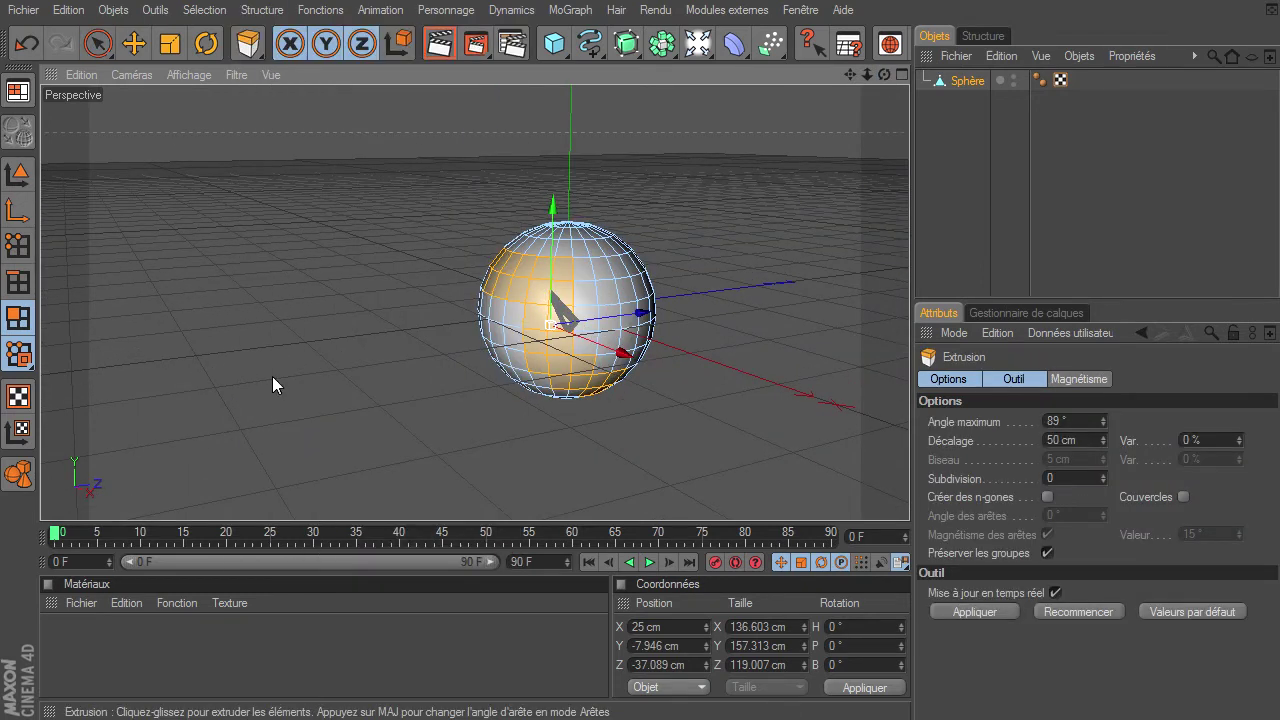
{"action": "left_click_drag", "start_coordinate": [351, 345], "coordinate": [909, 495]}
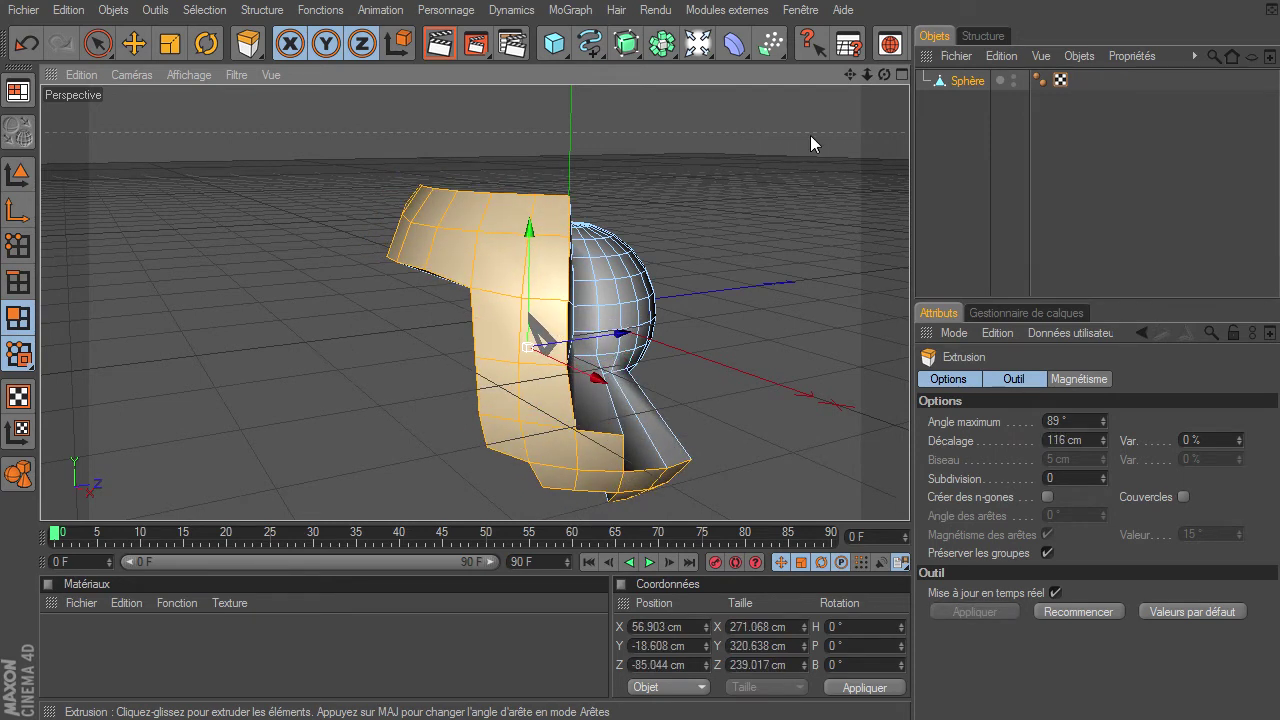
{"action": "mouse_move", "coordinate": [884, 74]}
{"action": "left_mouse_down"}
{"action": "mouse_move", "coordinate": [909, 497]}
{"action": "mouse_move", "coordinate": [1034, 568]}
{"action": "left_mouse_up"}
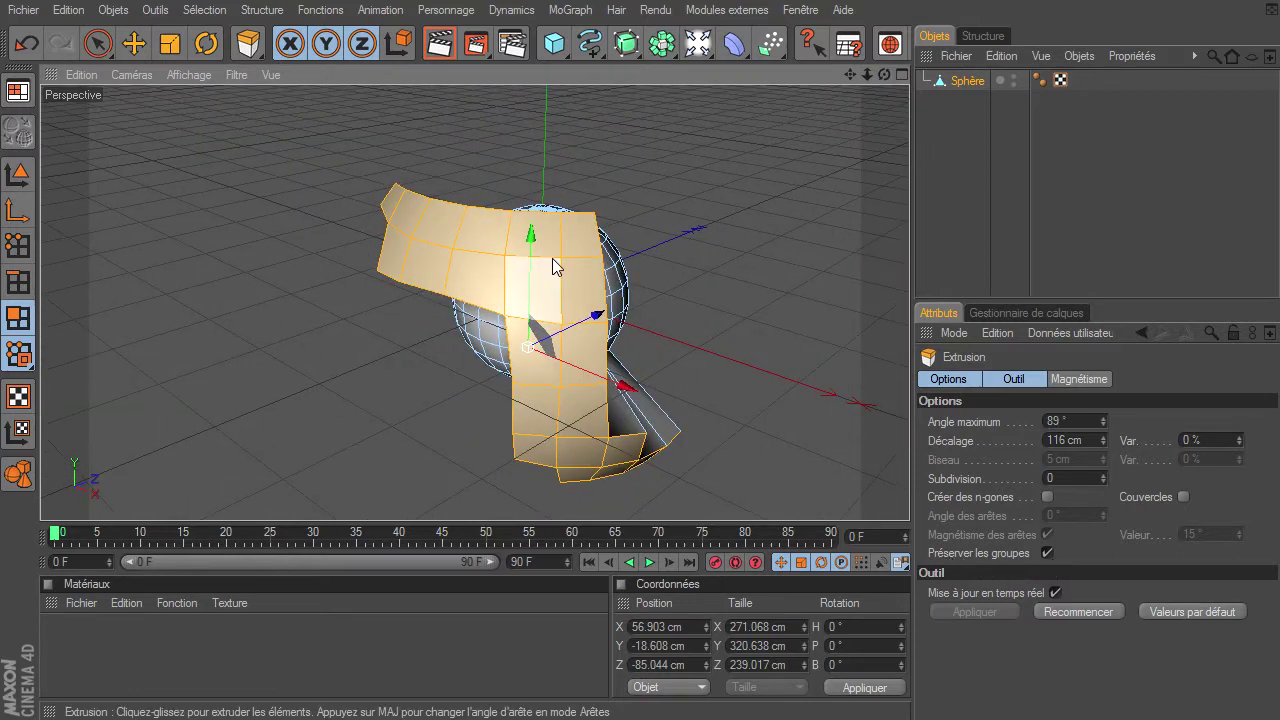
{"action": "left_click_drag", "start_coordinate": [882, 74], "coordinate": [909, 495]}
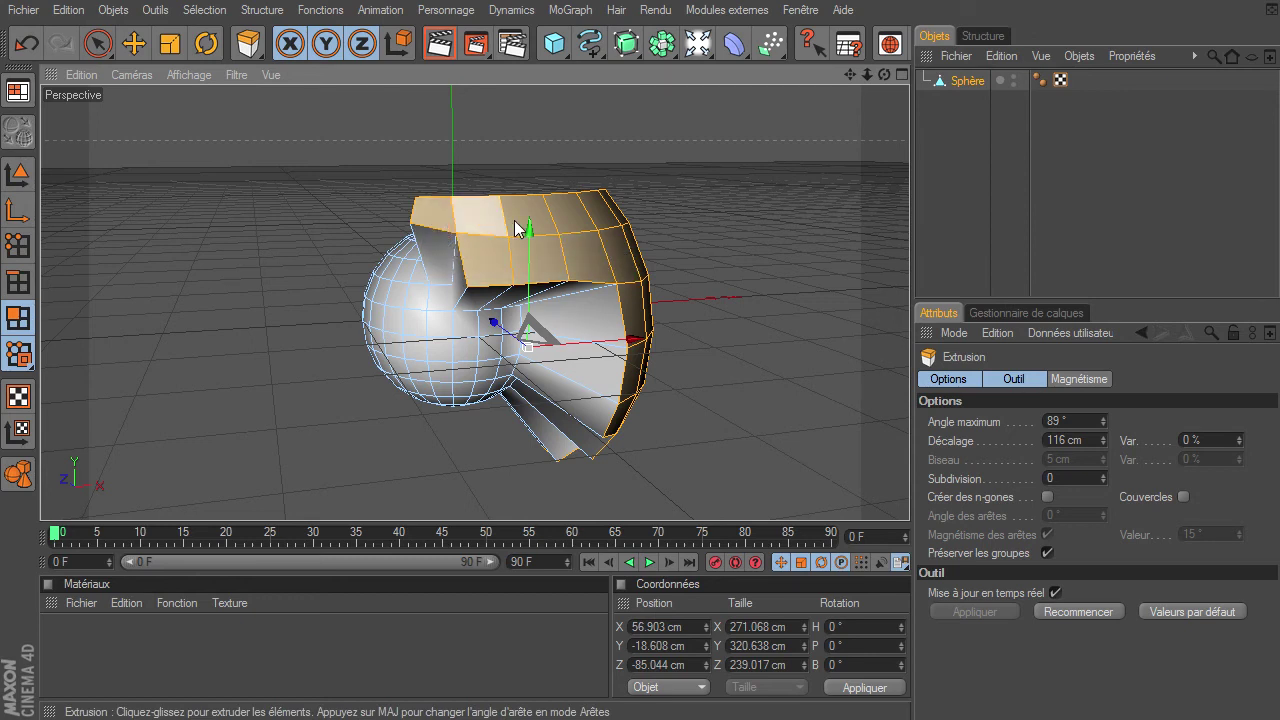
{"action": "mouse_move", "coordinate": [884, 74]}
{"action": "left_mouse_down"}
{"action": "mouse_move", "coordinate": [909, 495]}
{"action": "mouse_move", "coordinate": [760, 450]}
{"action": "left_mouse_up"}
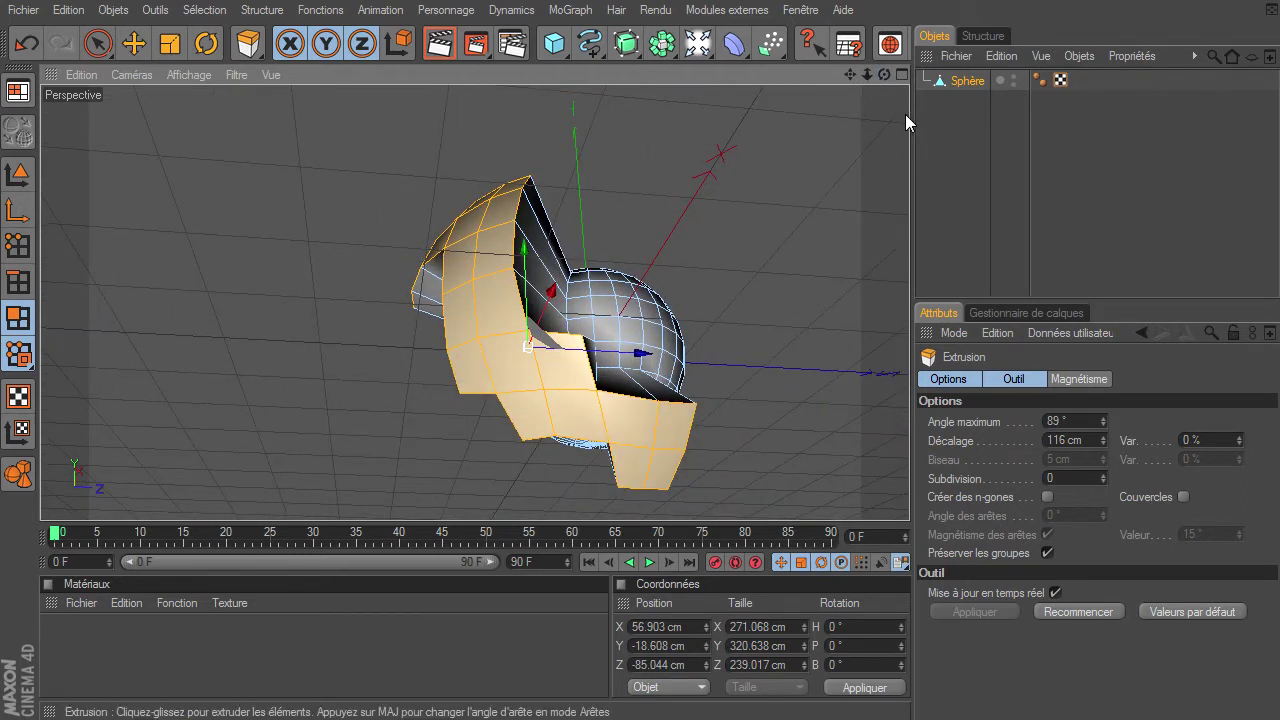
{"action": "key", "text": "ctrl+z"}
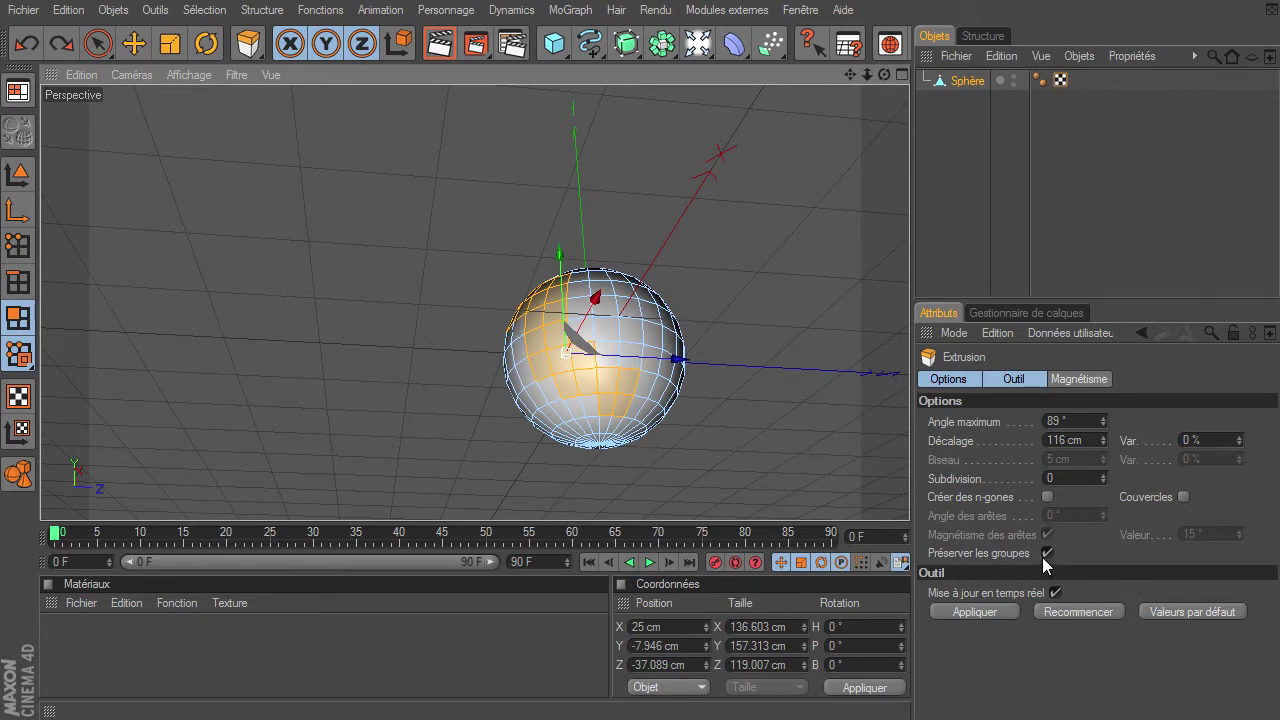
Extrude the sphere polygons with Préserver les groupes off, compare, then re-enable grouping.
{"action": "left_click", "coordinate": [1046, 553]}
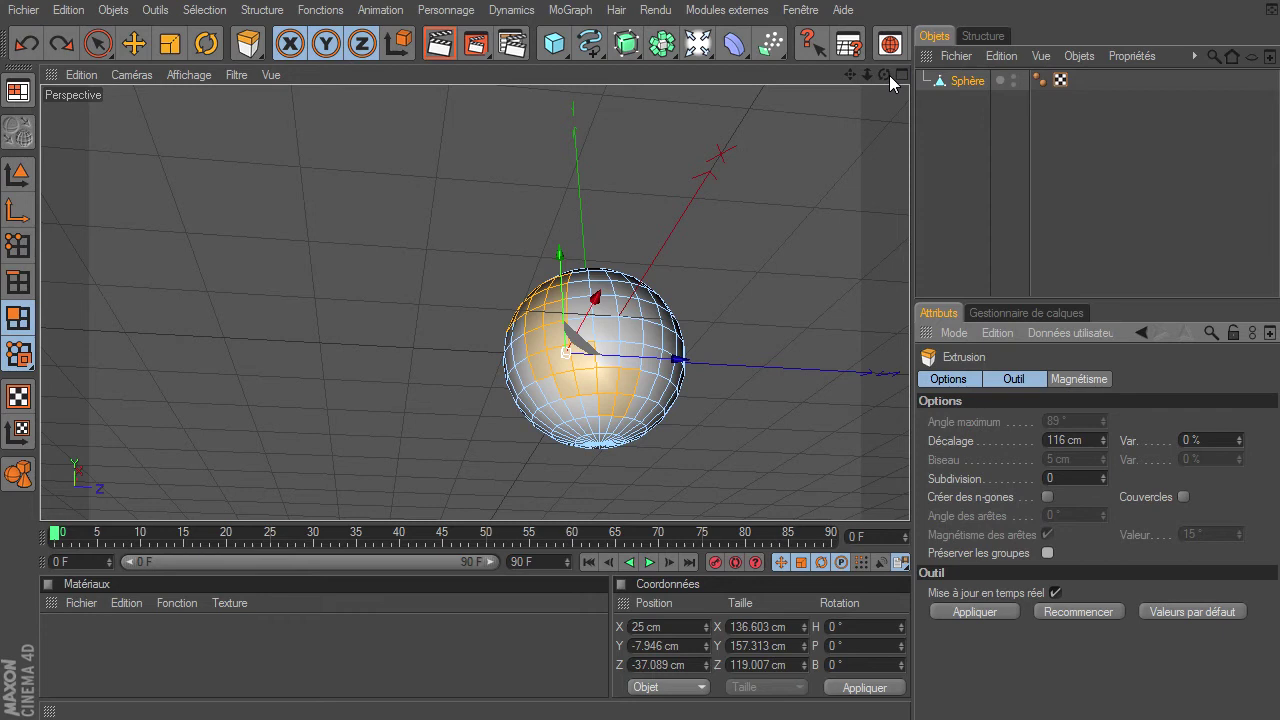
{"action": "left_click_drag", "start_coordinate": [884, 75], "coordinate": [805, 241]}
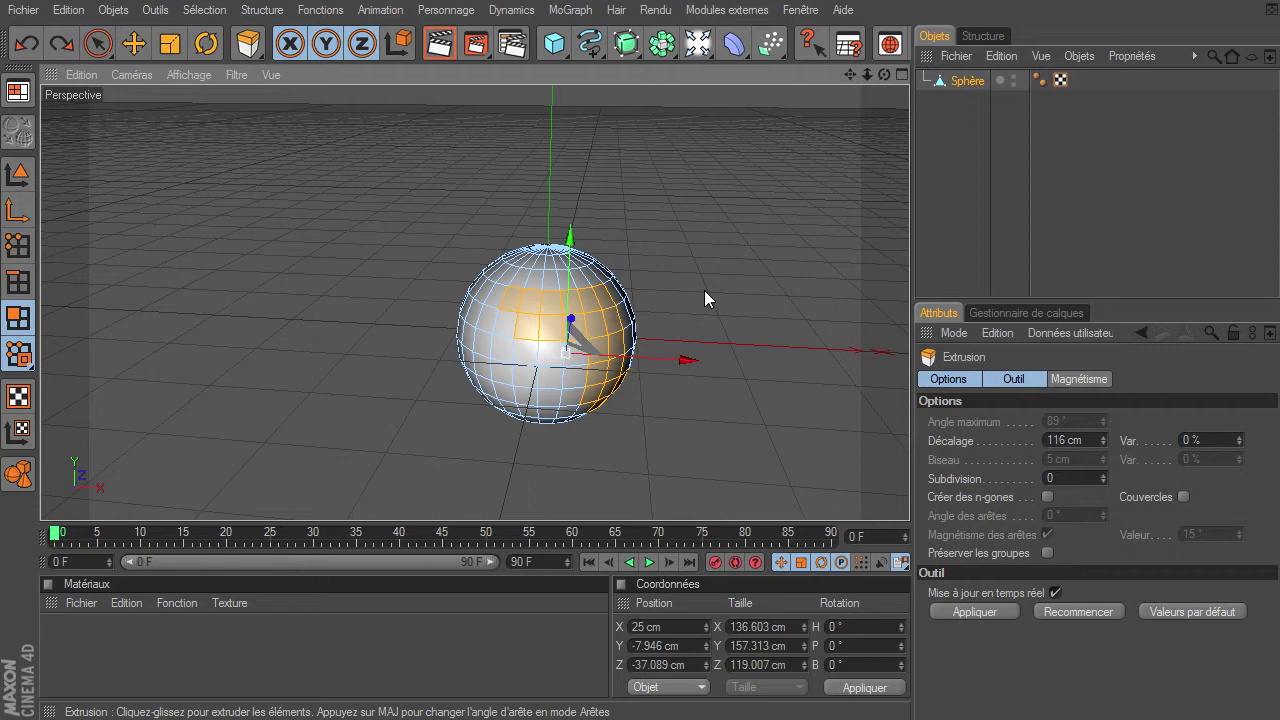
{"action": "left_click_drag", "start_coordinate": [704, 290], "coordinate": [909, 495]}
{"action": "mouse_move", "coordinate": [883, 74]}
{"action": "left_mouse_down"}
{"action": "mouse_move", "coordinate": [909, 495]}
{"action": "mouse_move", "coordinate": [896, 495]}
{"action": "mouse_move", "coordinate": [909, 495]}
{"action": "left_mouse_up"}
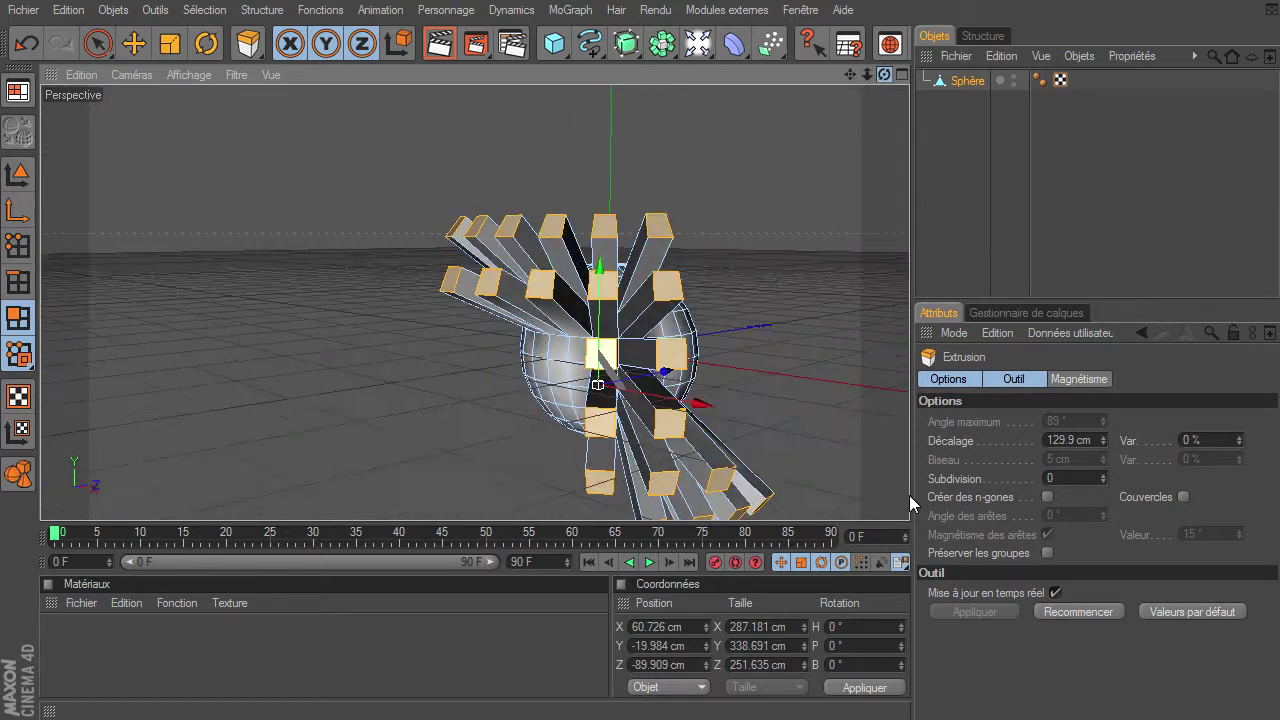
{"action": "left_click_drag", "start_coordinate": [909, 495], "coordinate": [909, 495], "text": "alt"}
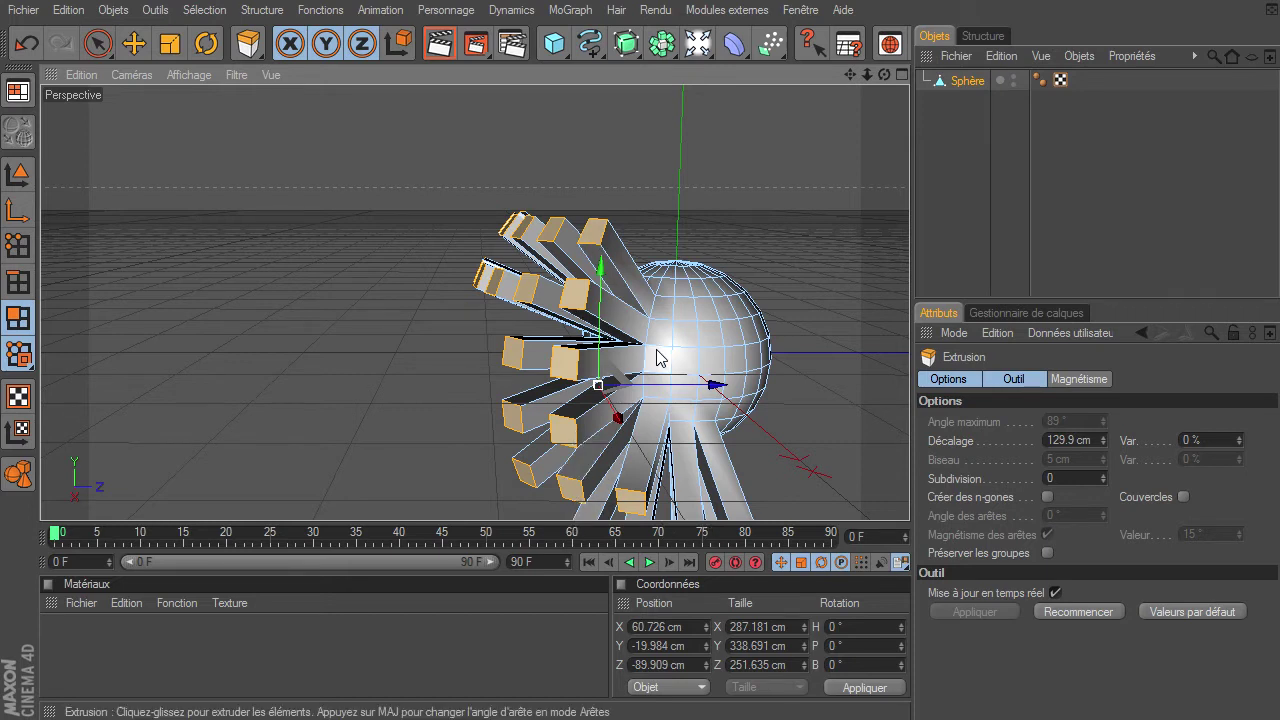
{"action": "left_click", "coordinate": [1047, 553]}
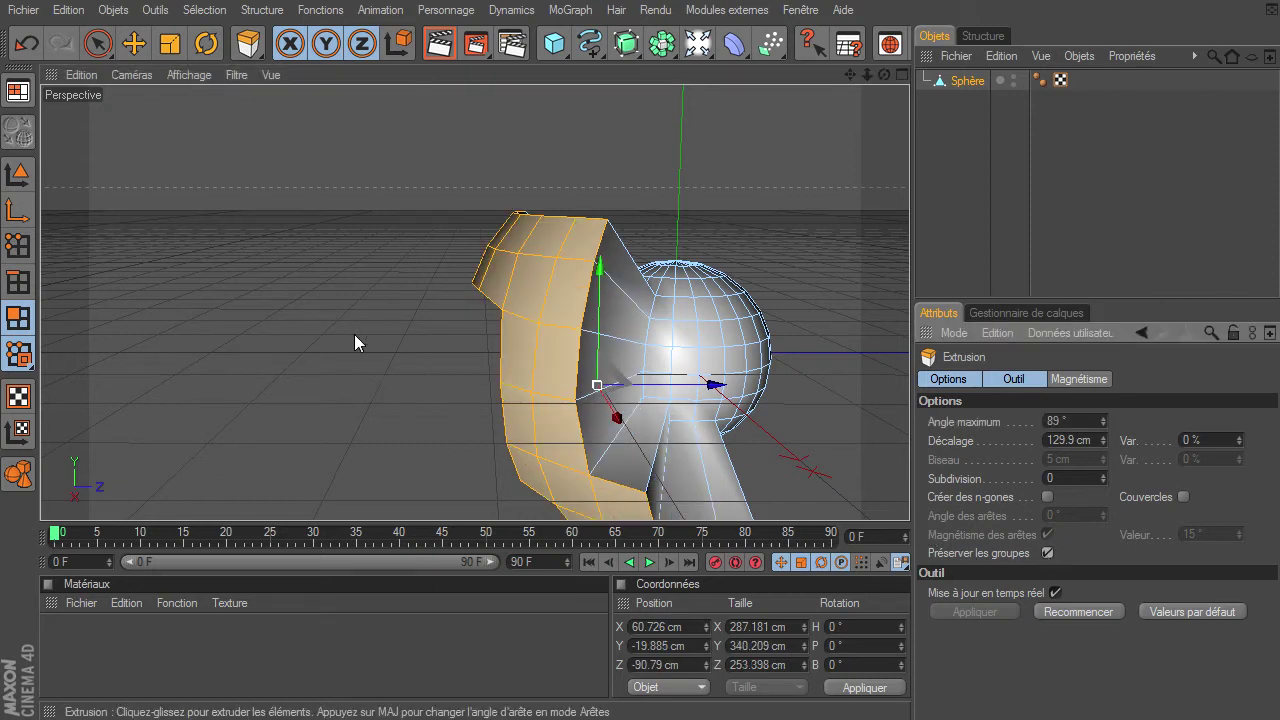
{"action": "left_click", "coordinate": [1047, 553]}
{"action": "left_click", "coordinate": [1047, 553]}
Replace the sphere with a 200 cm cube and make it an editable polygon object.
{"action": "left_click", "coordinate": [964, 82]}
{"action": "key", "text": "Delete"}
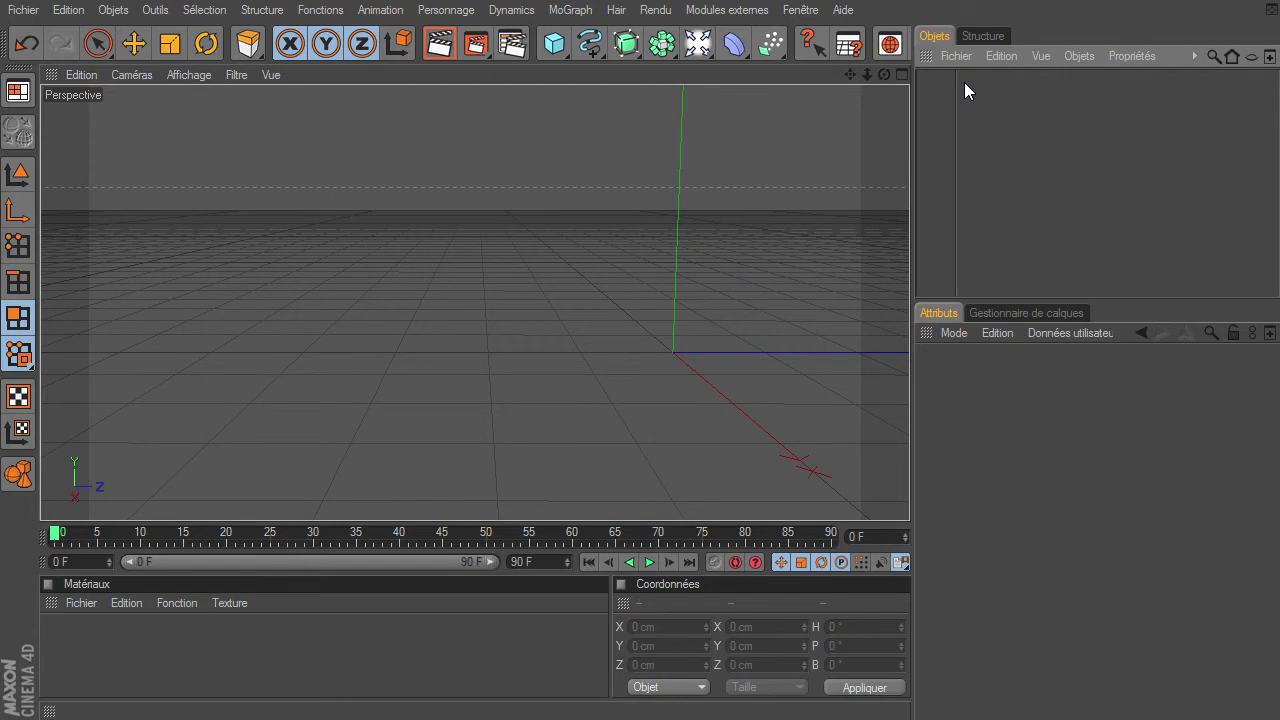
{"action": "left_click_drag", "start_coordinate": [554, 44], "coordinate": [653, 64]}
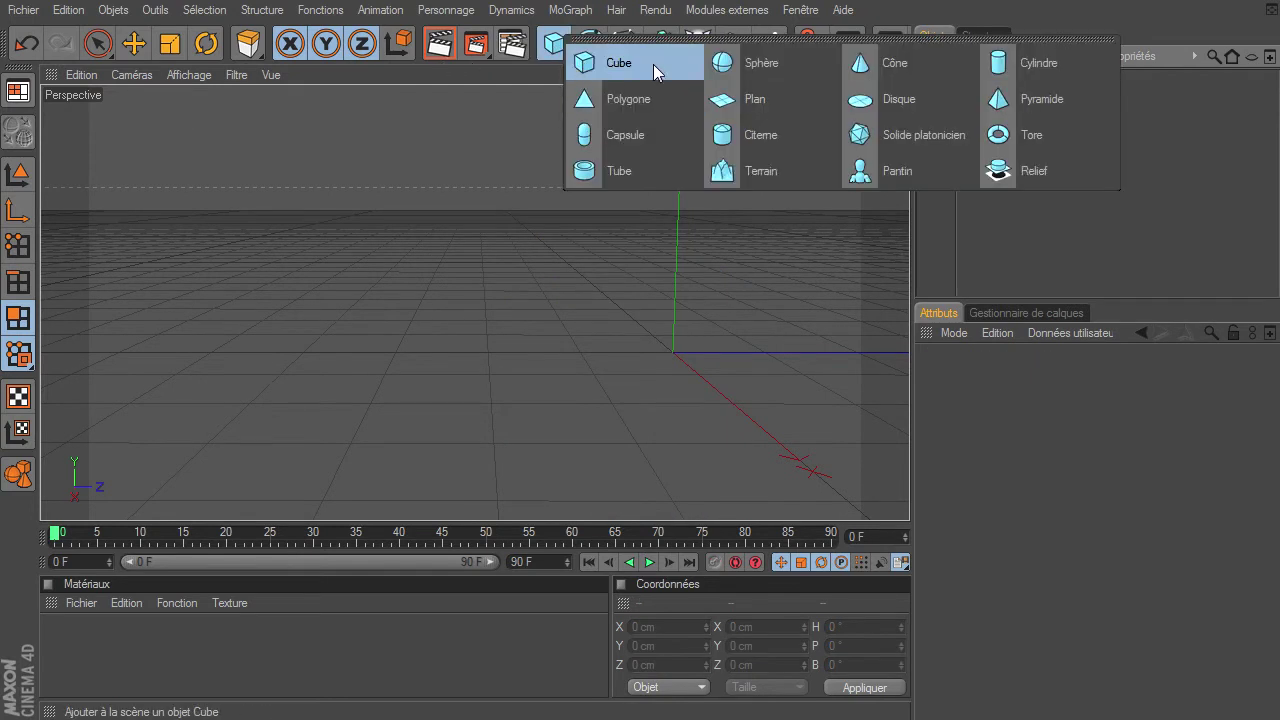
{"action": "mouse_move", "coordinate": [885, 75]}
{"action": "left_mouse_down"}
{"action": "mouse_move", "coordinate": [909, 495]}
{"action": "mouse_move", "coordinate": [880, 430]}
{"action": "left_mouse_up"}
{"action": "left_click", "coordinate": [18, 130]}
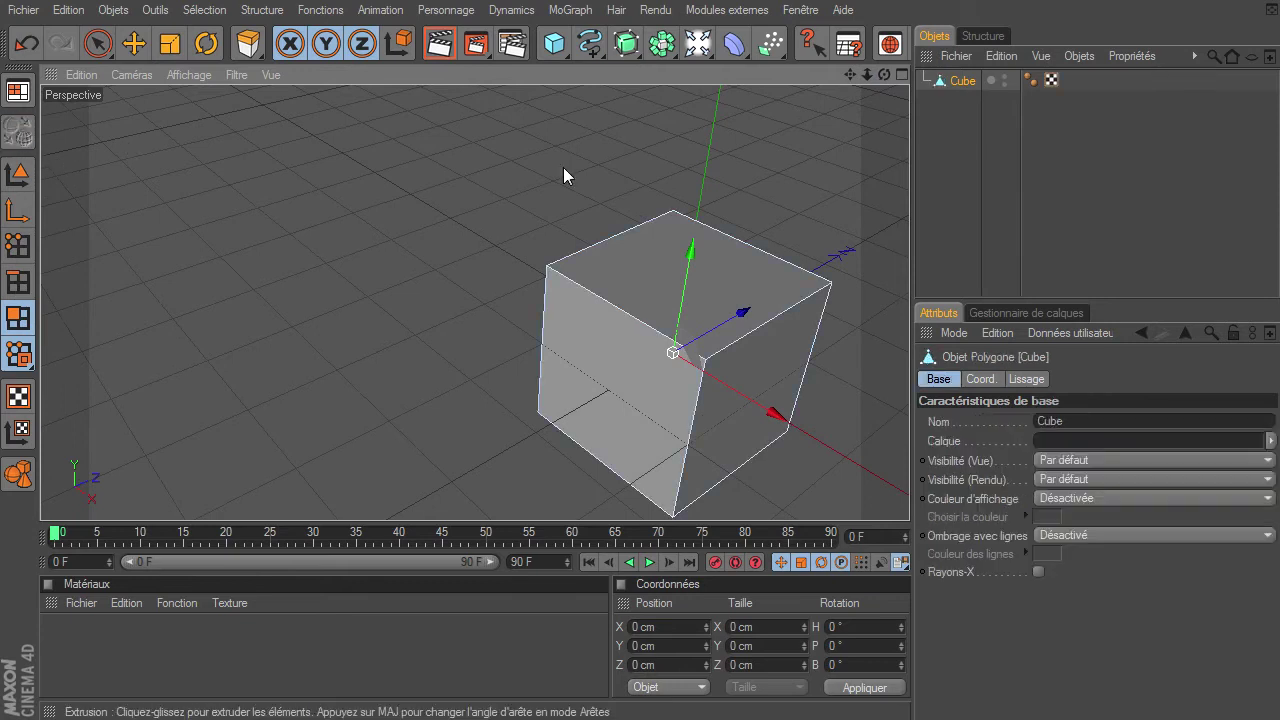
{"action": "left_click_drag", "start_coordinate": [885, 75], "coordinate": [912, 492]}
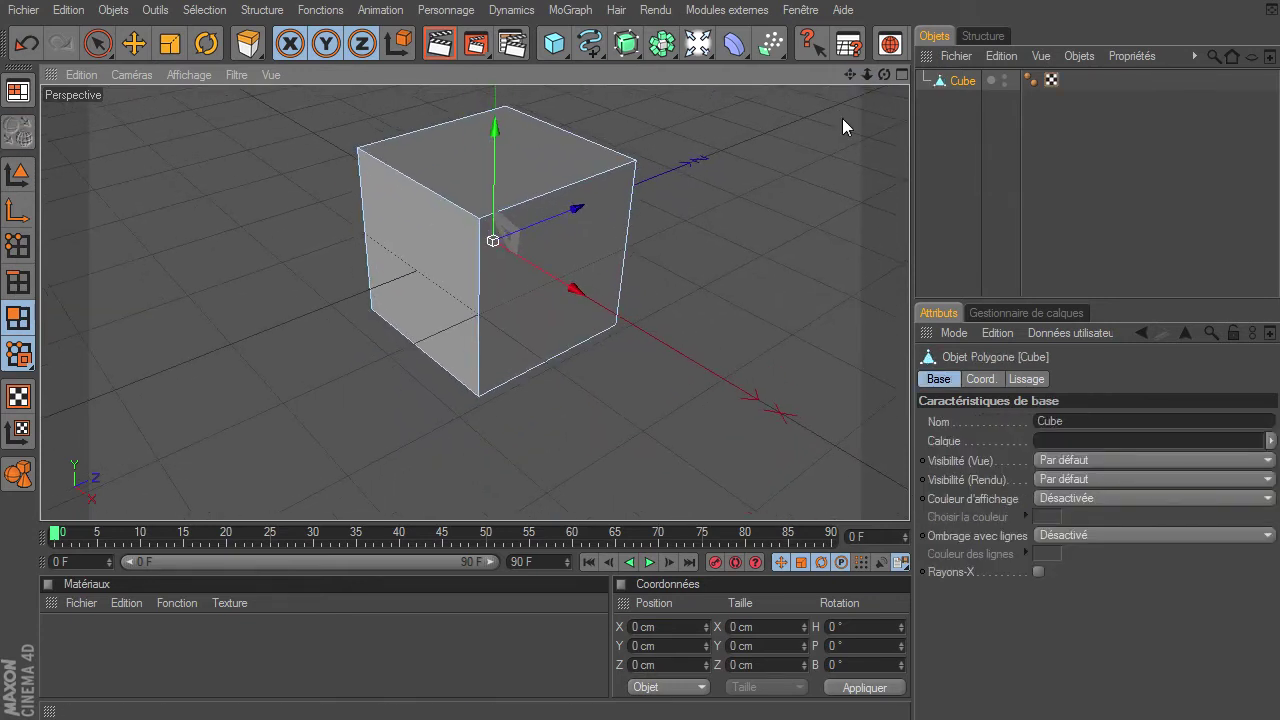
Select the cube's left and right faces, try extruding them, then undo the extrusion.
{"action": "left_click", "coordinate": [425, 256]}
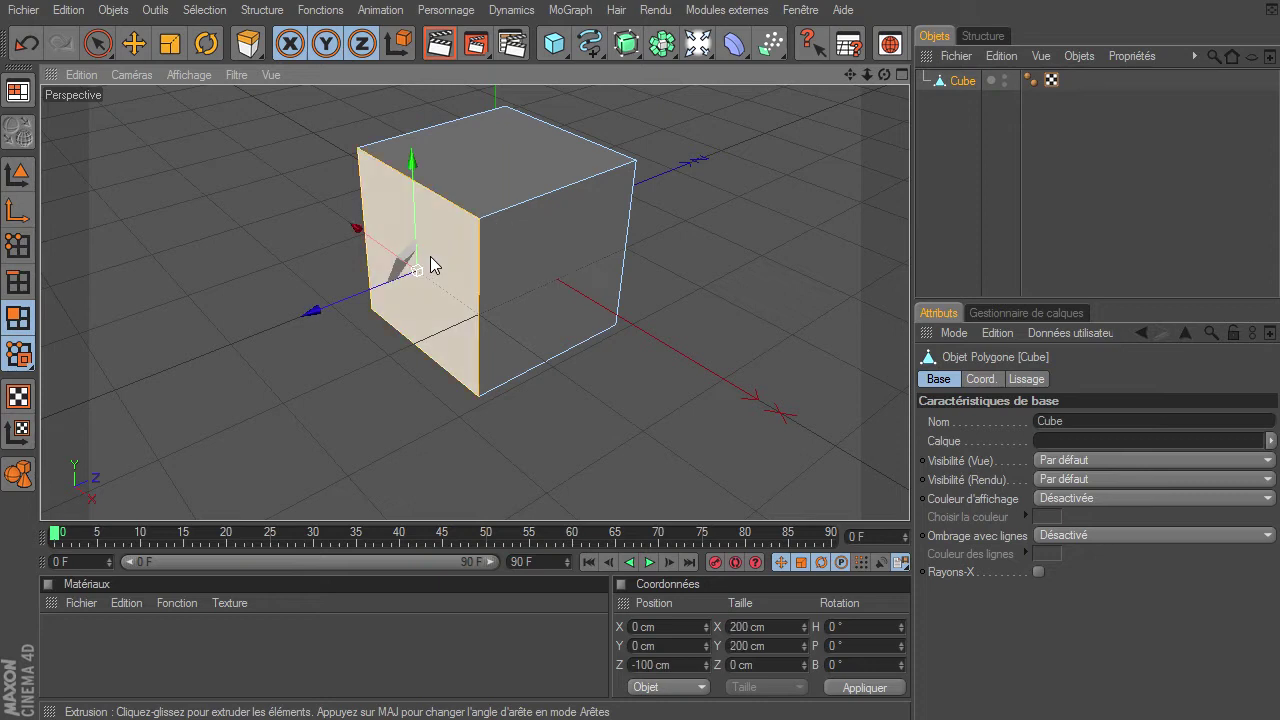
{"action": "left_click", "coordinate": [565, 306], "text": "shift"}
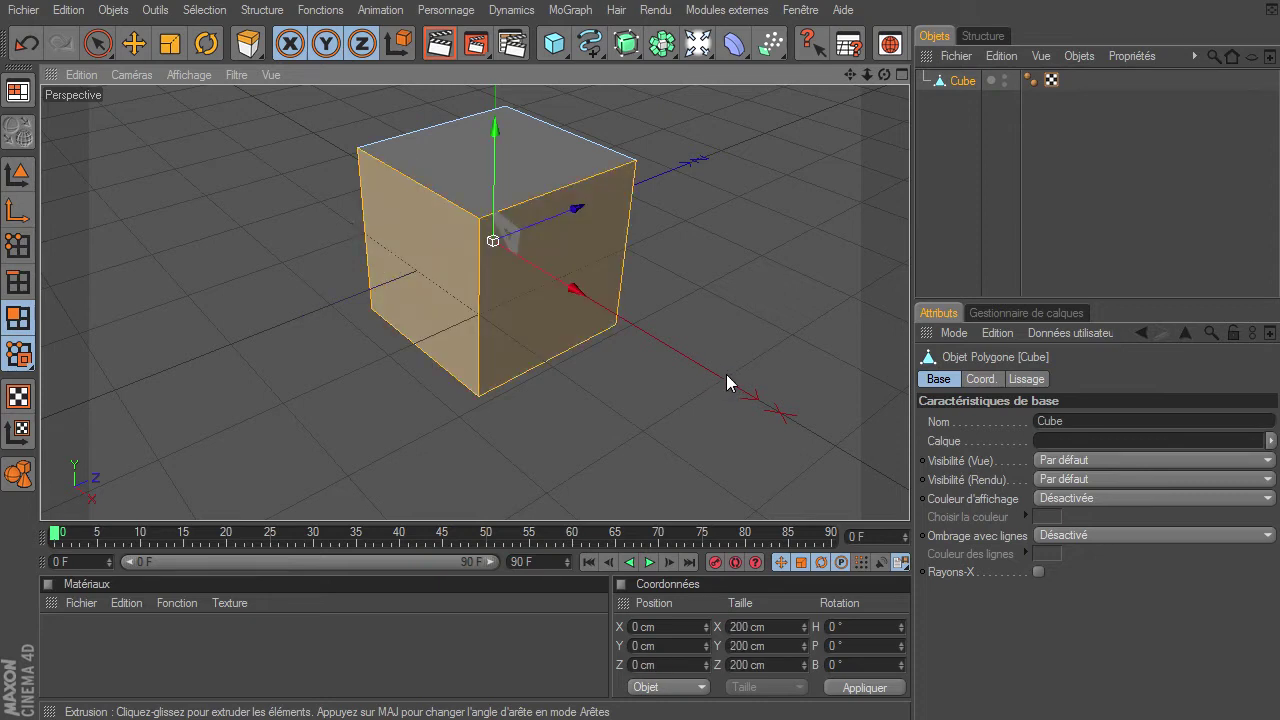
{"action": "left_click_drag", "start_coordinate": [697, 334], "coordinate": [909, 495]}
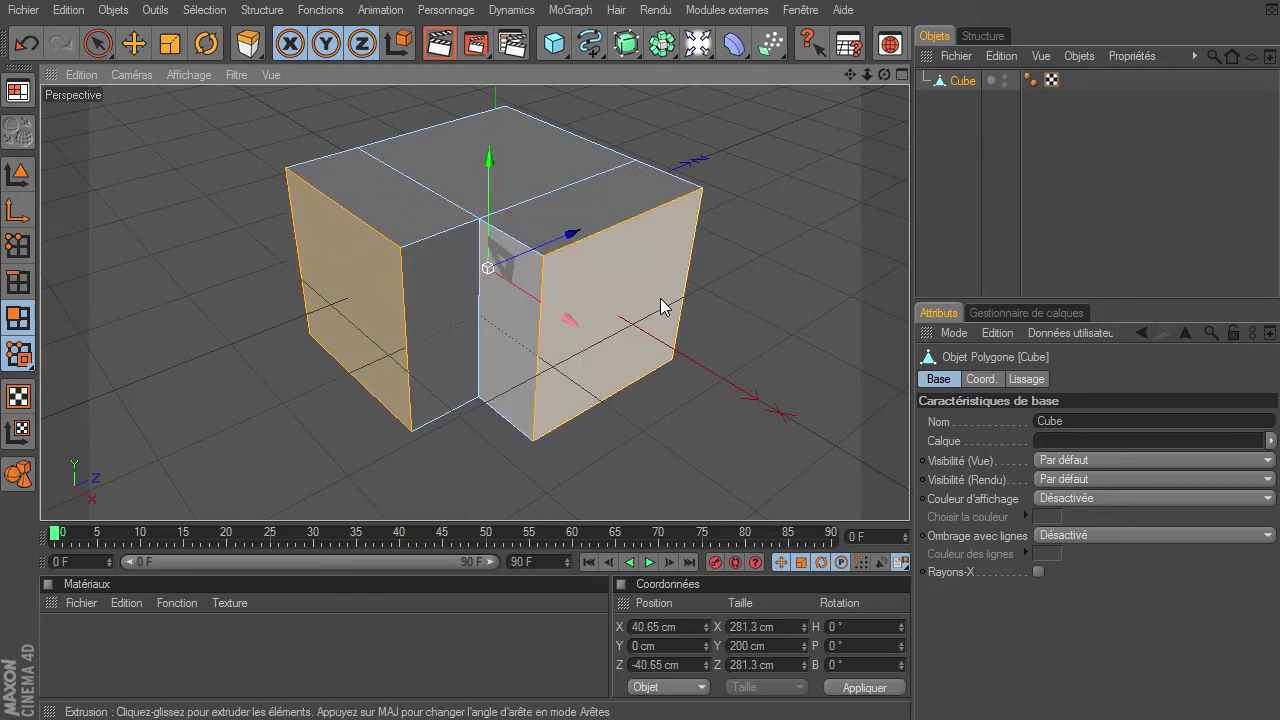
{"action": "key", "text": "ctrl+z"}
{"action": "left_click", "coordinate": [260, 12]}
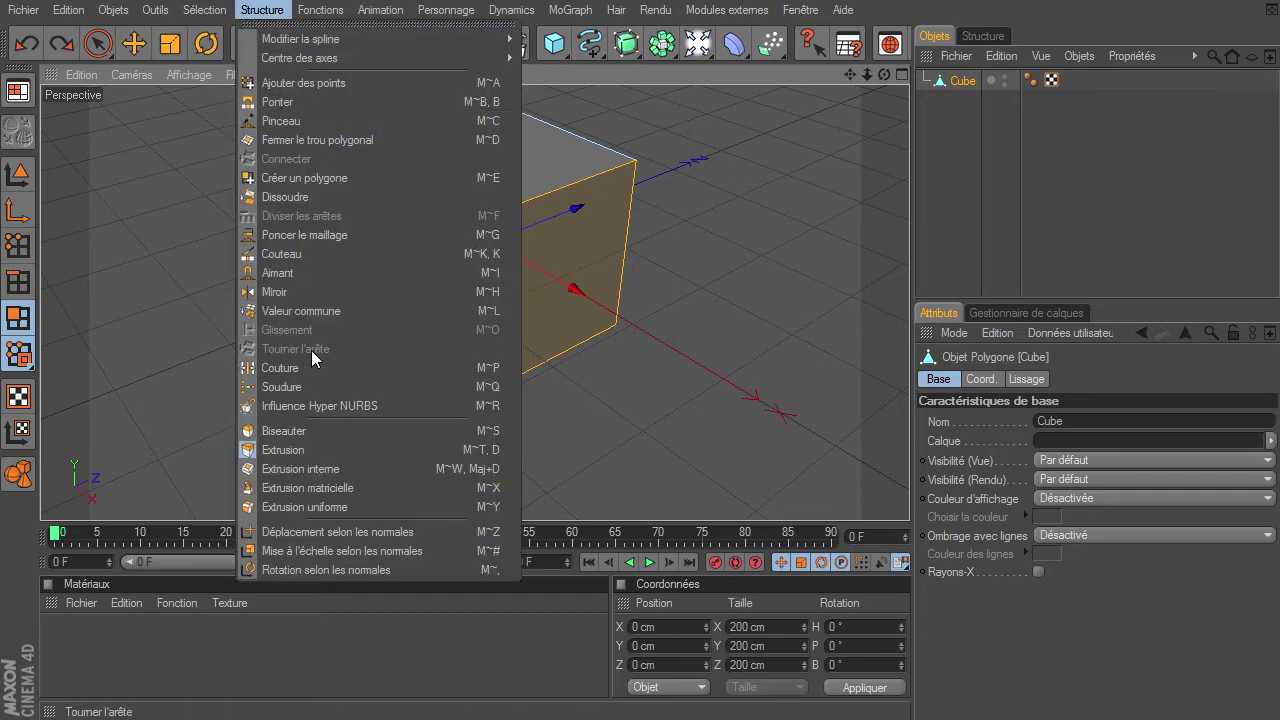
Extrude the selected cube faces with the Extrusion tool, then undo it.
{"action": "left_click", "coordinate": [292, 453]}
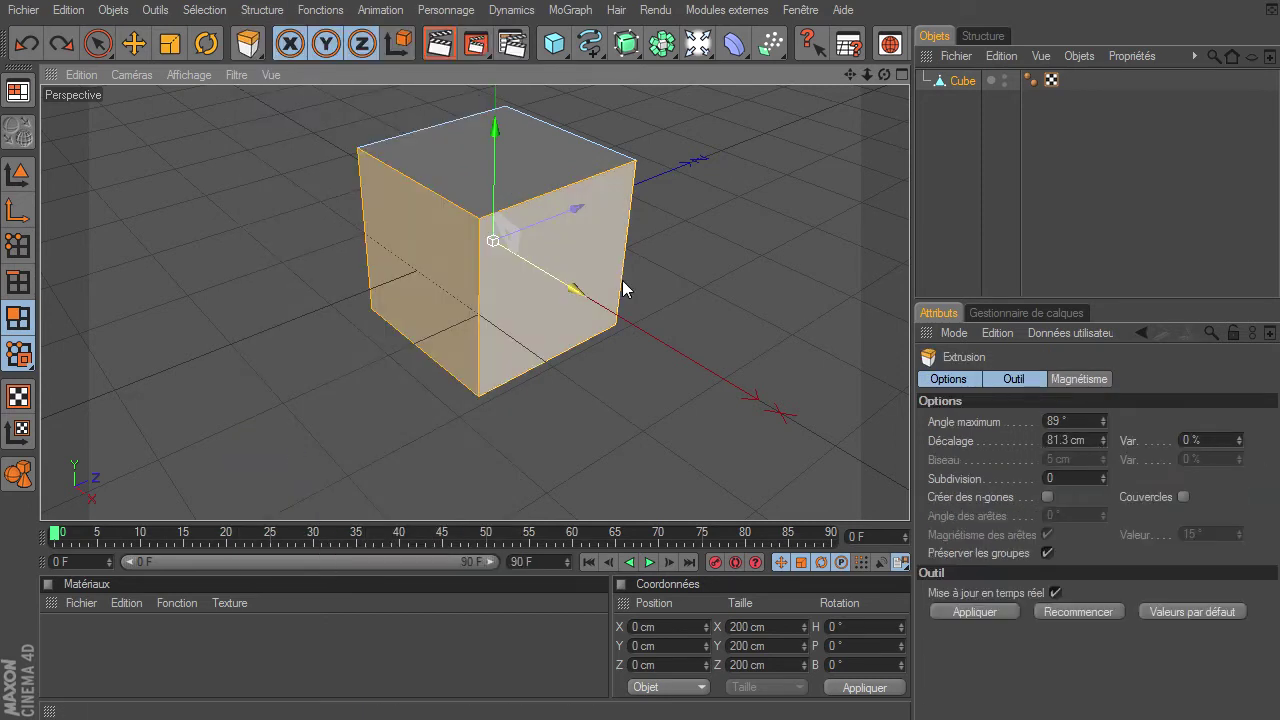
{"action": "left_click_drag", "start_coordinate": [712, 285], "coordinate": [909, 495]}
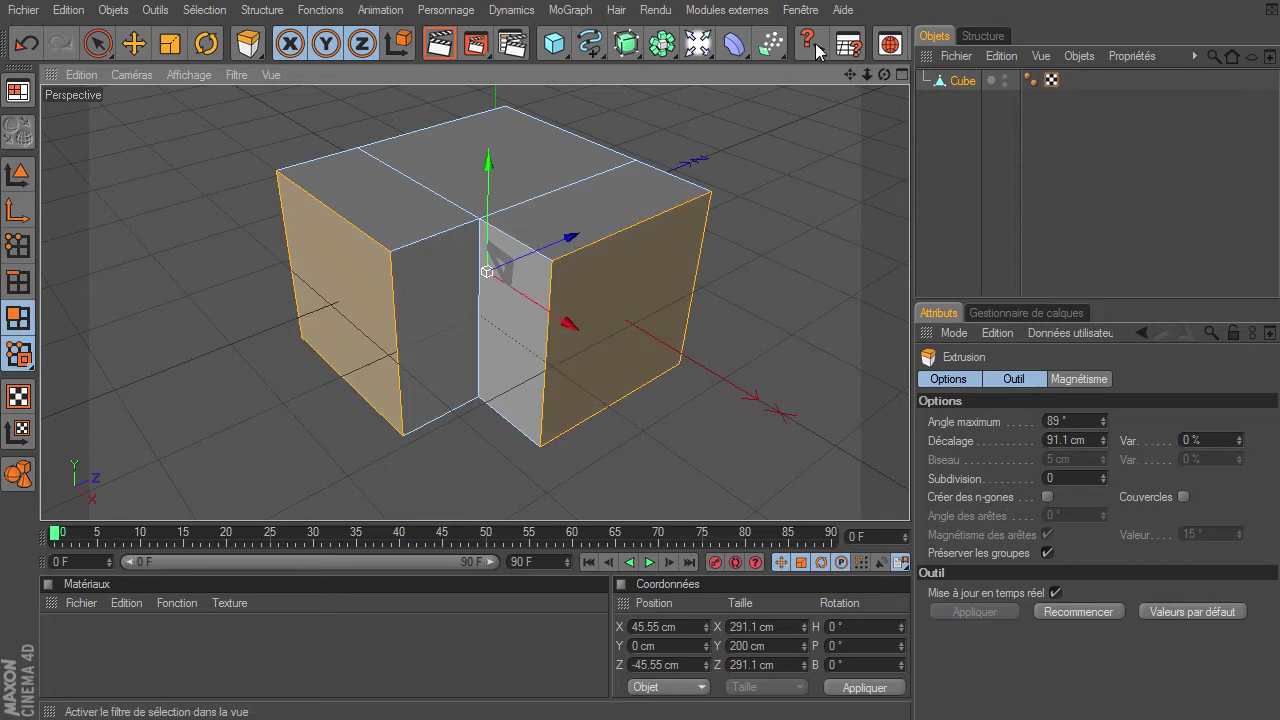
{"action": "left_click_drag", "start_coordinate": [884, 74], "coordinate": [909, 495]}
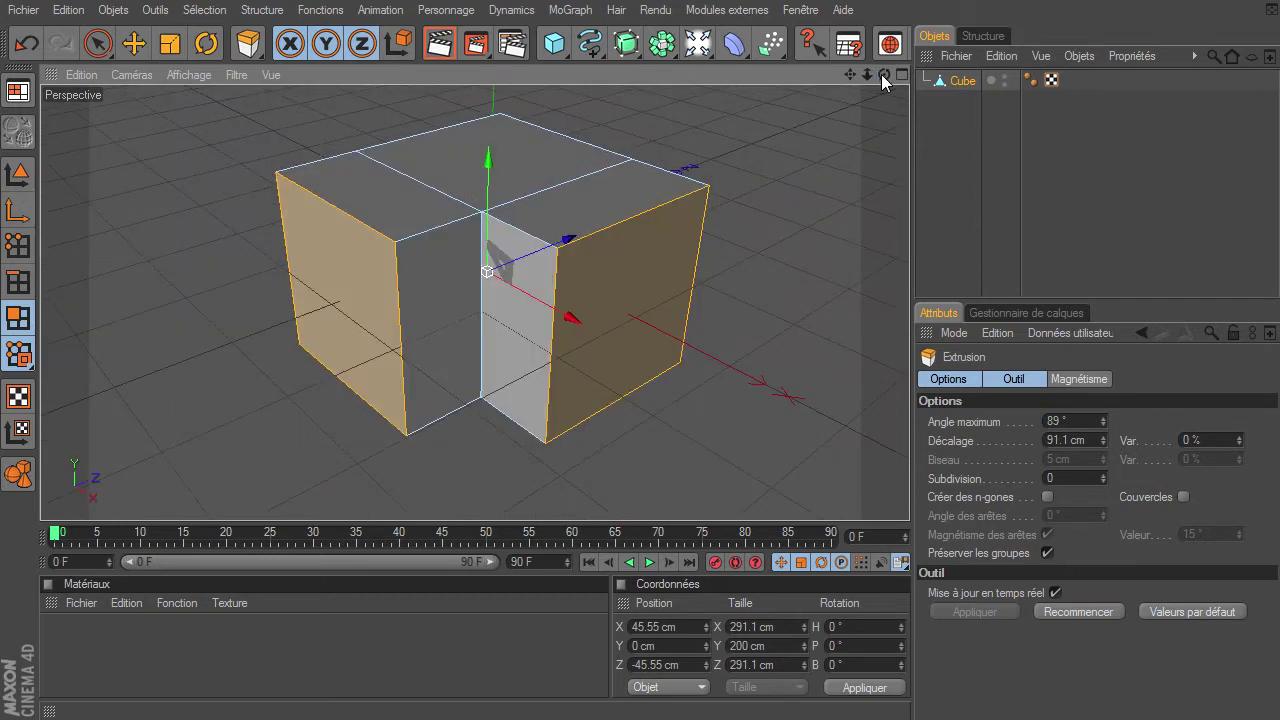
{"action": "key", "text": "ctrl+z"}
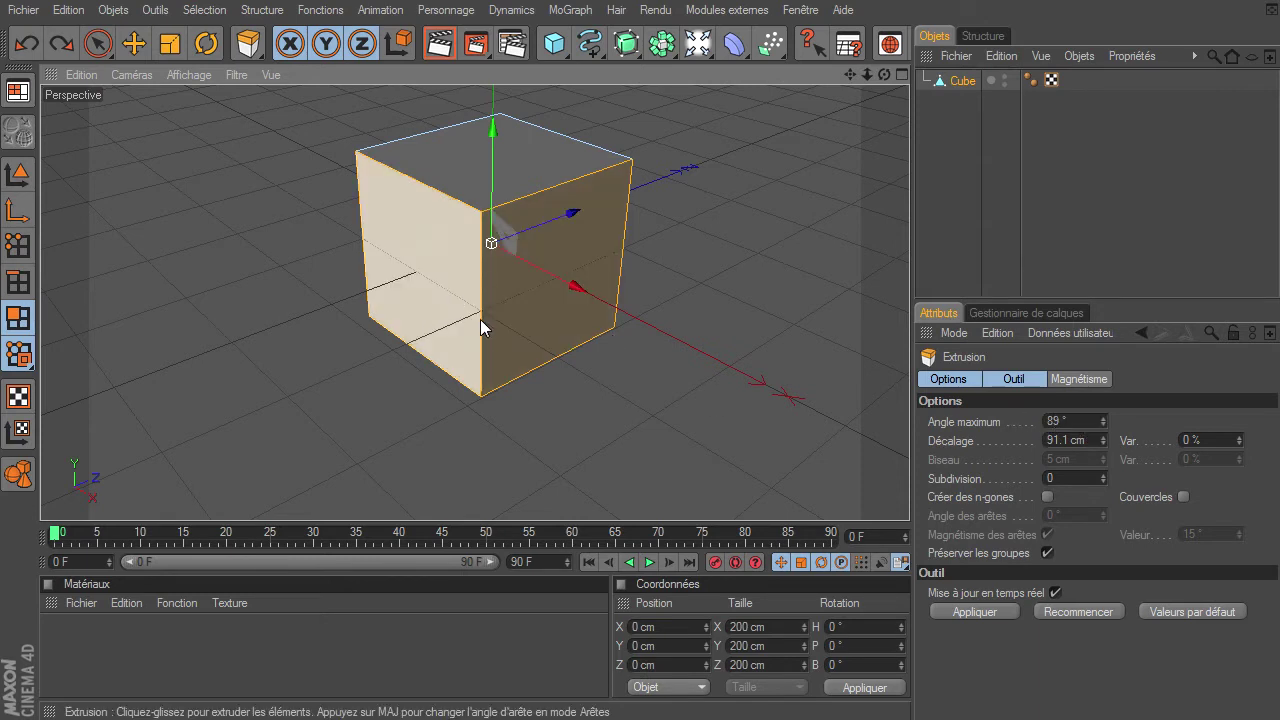
Set the extrusion's maximum angle to 91°, extrude again, then set it back to 89°.
{"action": "left_click", "coordinate": [1072, 422]}
{"action": "type", "text": "91"}
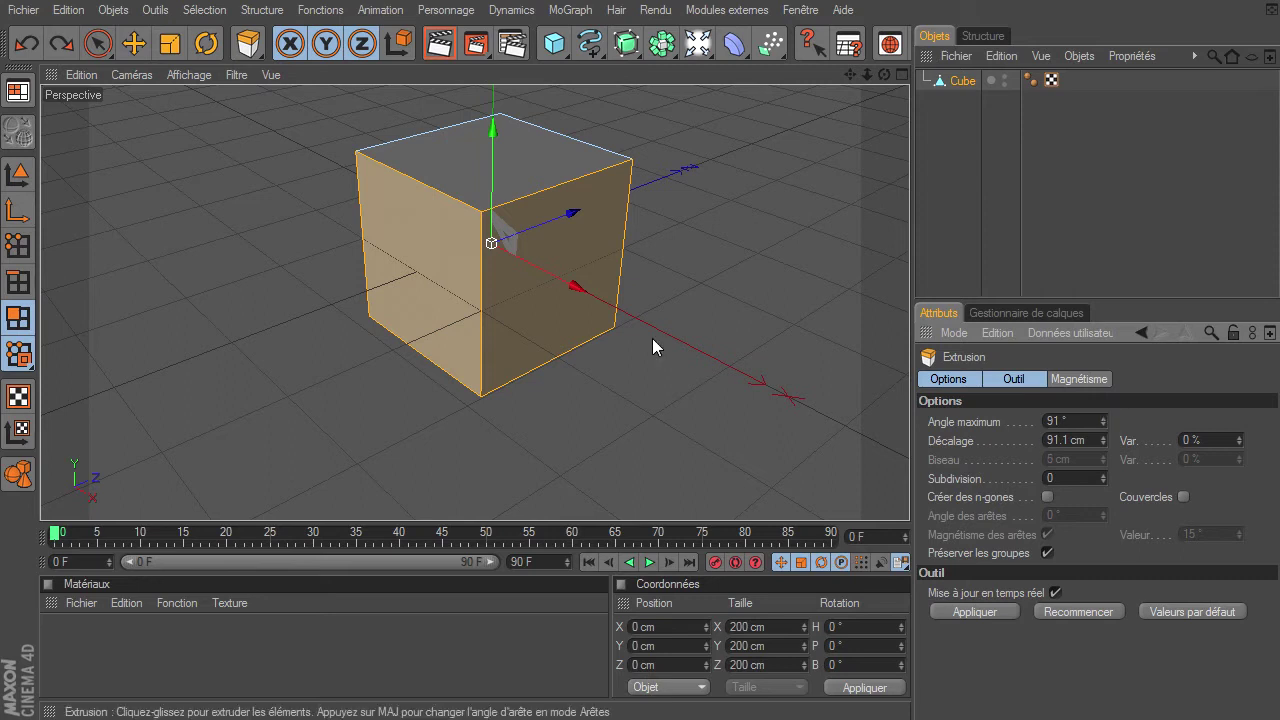
{"action": "mouse_move", "coordinate": [635, 376]}
{"action": "left_mouse_down"}
{"action": "mouse_move", "coordinate": [921, 494]}
{"action": "mouse_move", "coordinate": [644, 343]}
{"action": "left_mouse_up"}
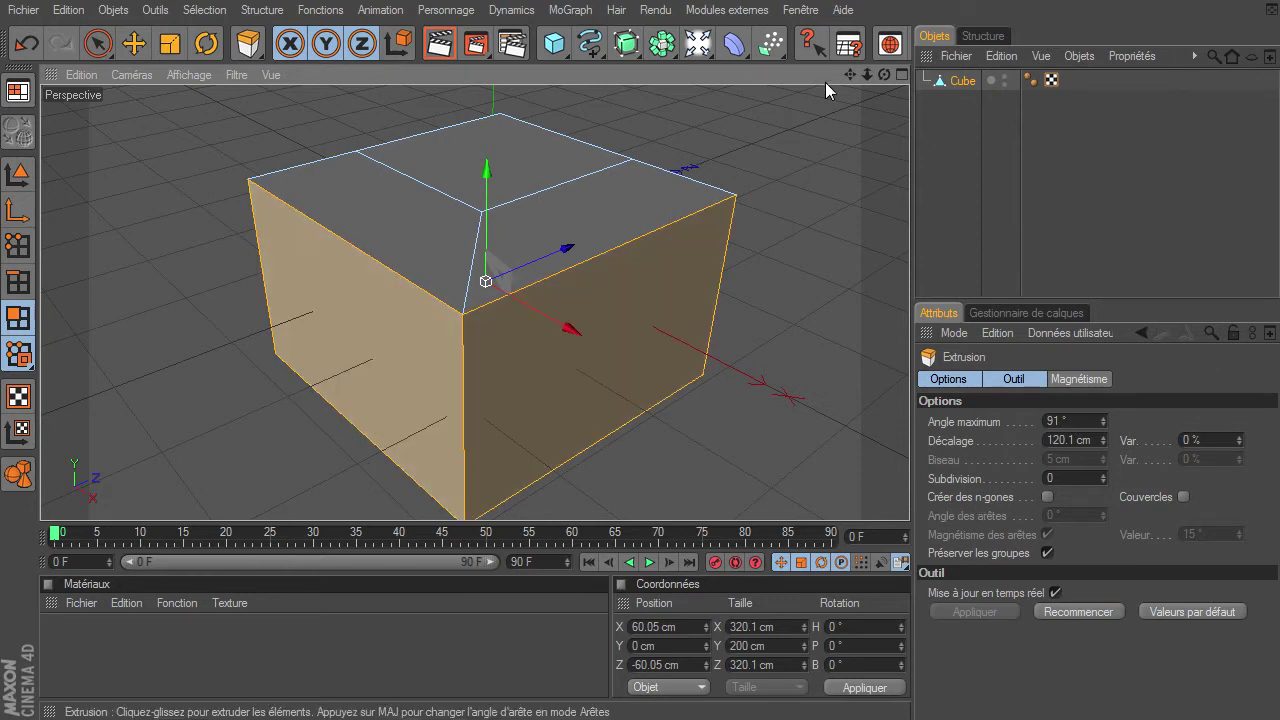
{"action": "left_click_drag", "start_coordinate": [882, 76], "coordinate": [1097, 378]}
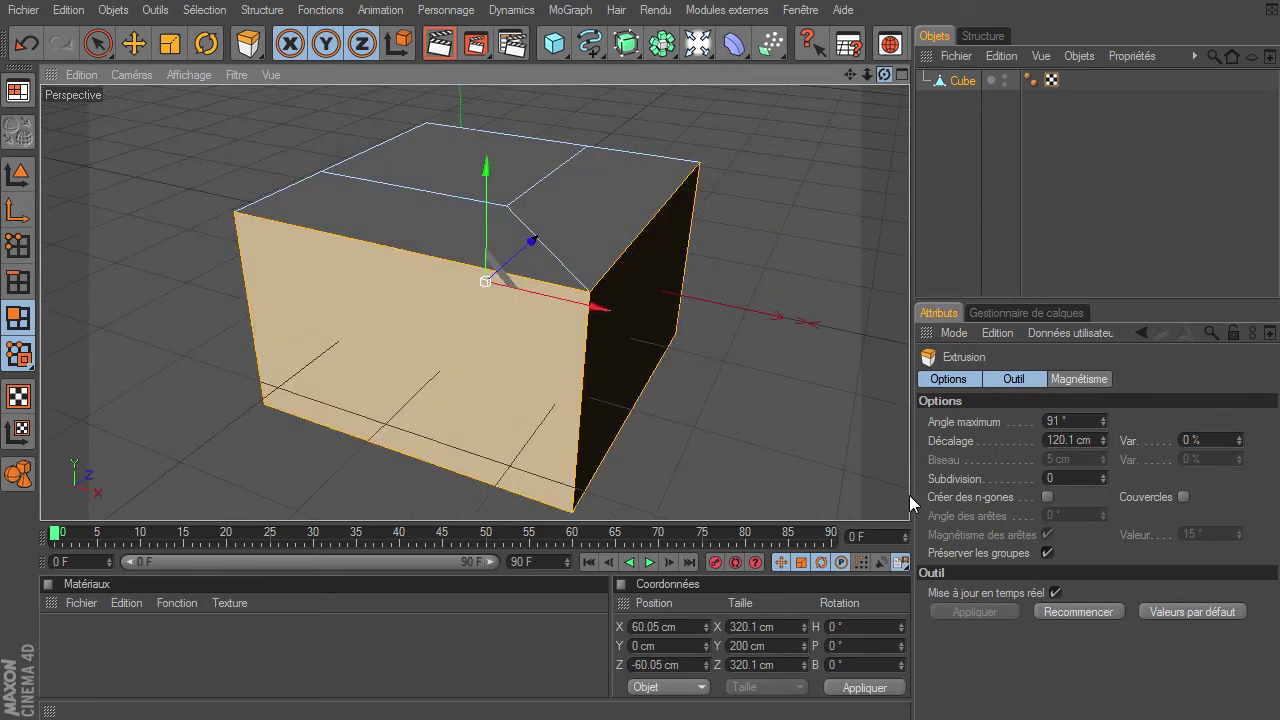
{"action": "left_click", "coordinate": [1078, 424]}
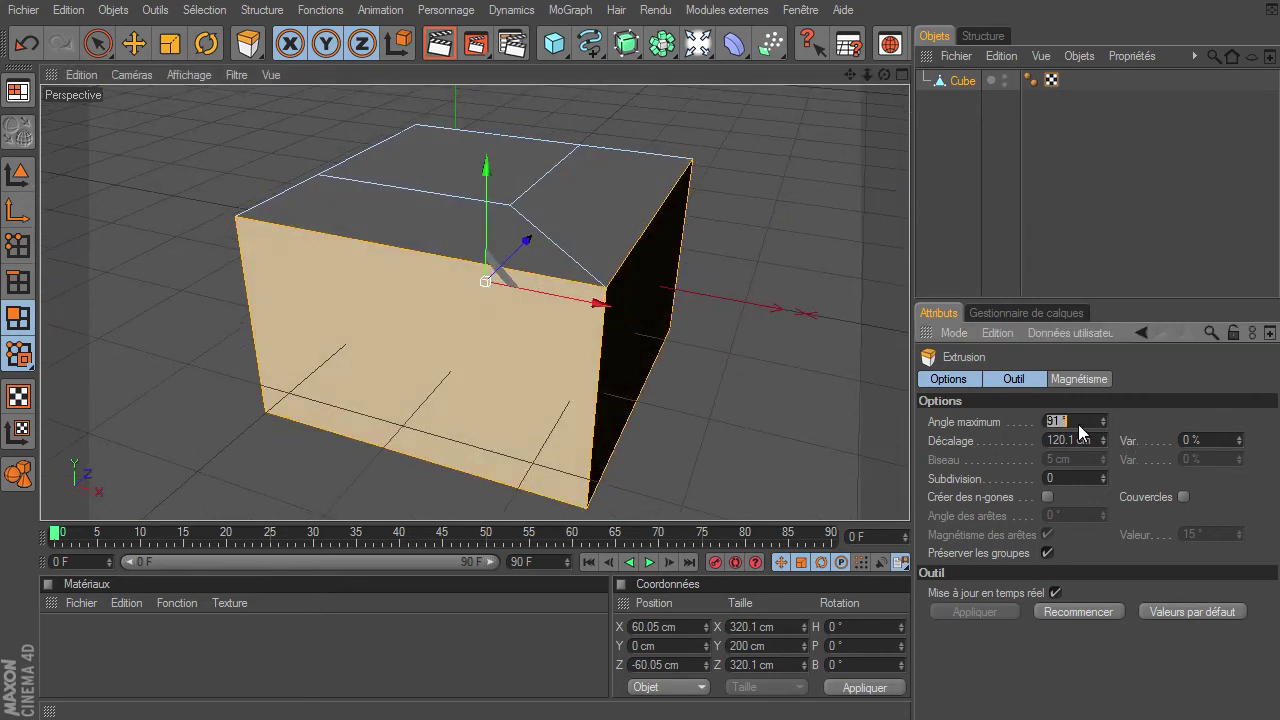
{"action": "type", "text": "89"}
{"action": "key", "text": "Return"}
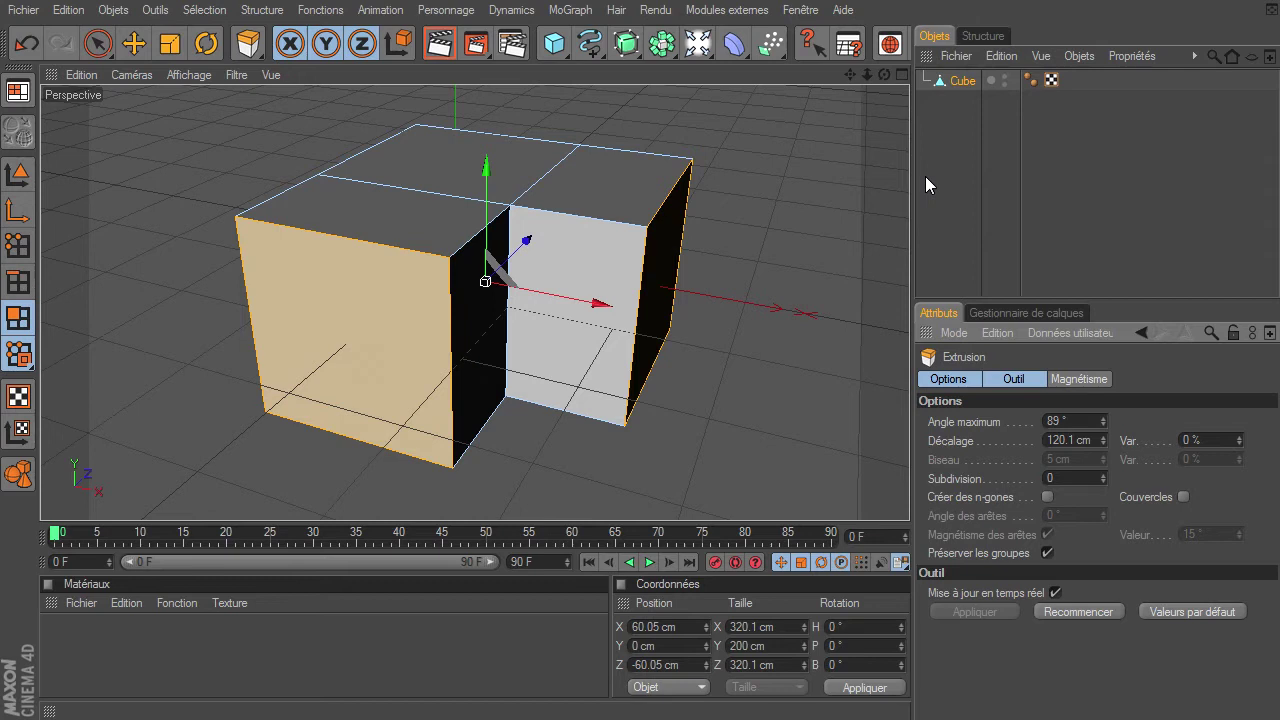
Delete the selected polygons, then delete the Cube object.
{"action": "key", "text": "Delete"}
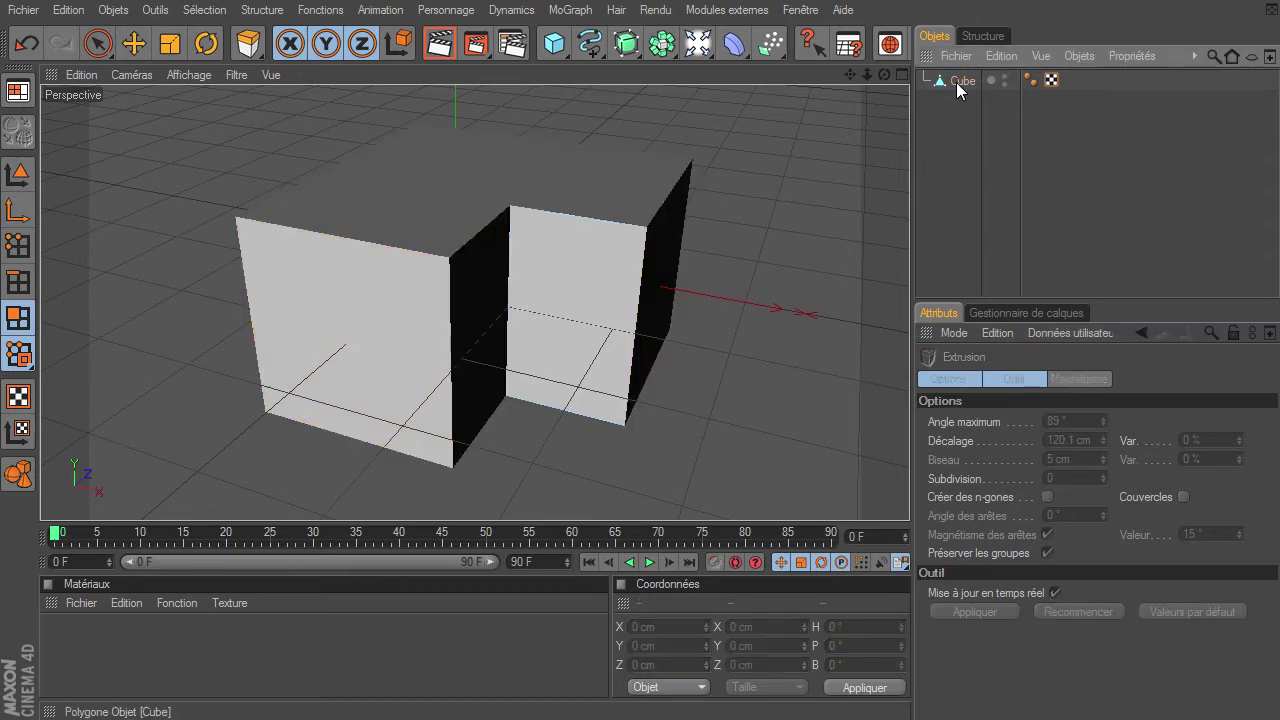
{"action": "left_click", "coordinate": [960, 82]}
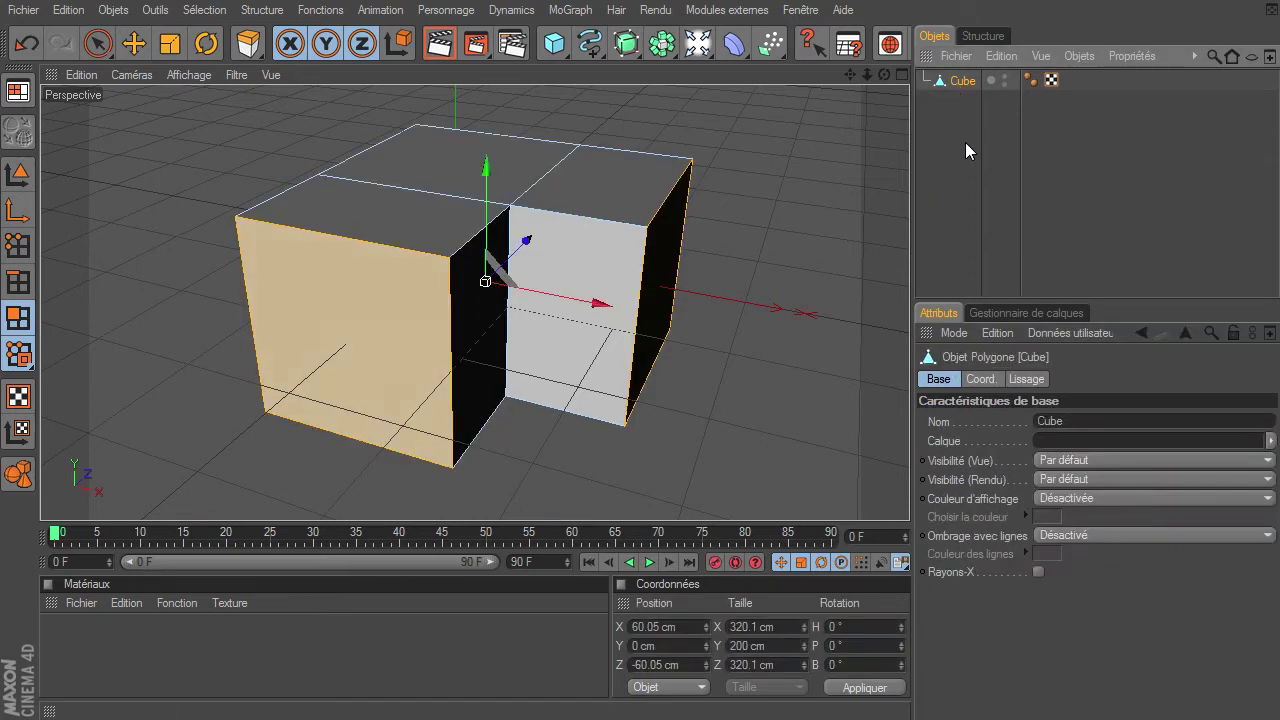
{"action": "key", "text": "Delete"}
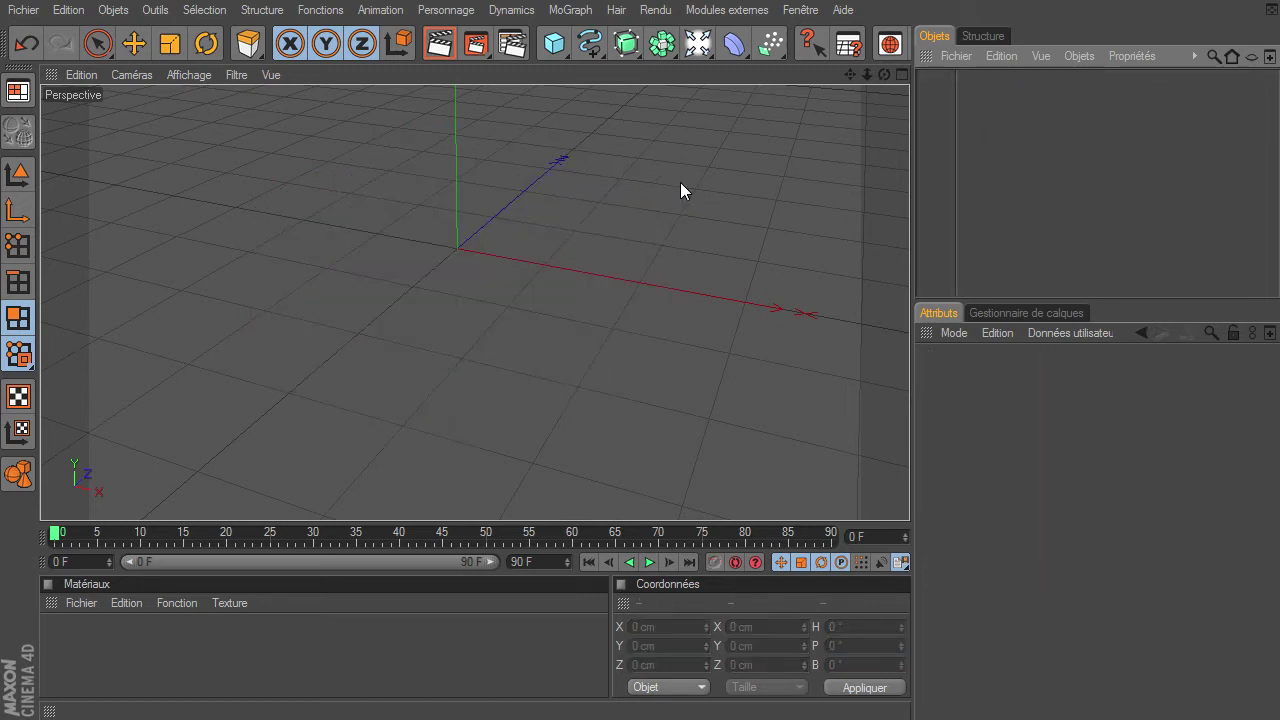
Add a Plan object with 3 width segments and 3 height segments.
{"action": "left_click_drag", "start_coordinate": [554, 43], "coordinate": [796, 106]}
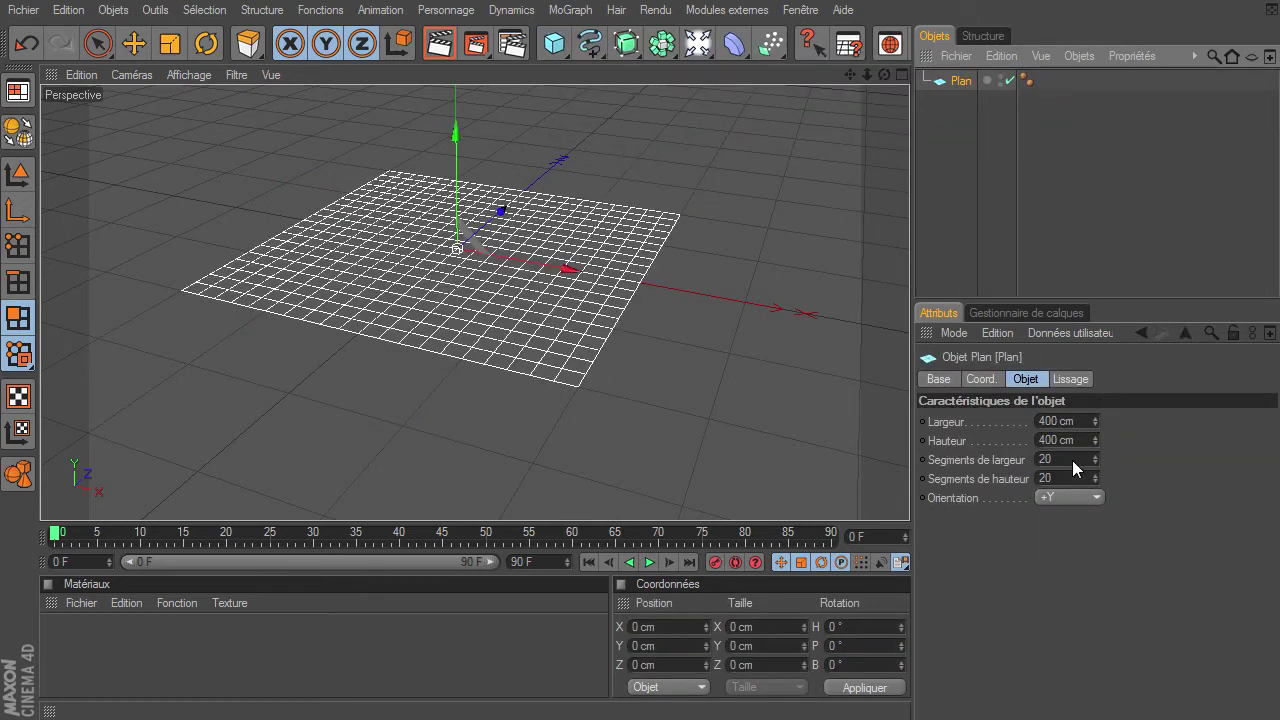
{"action": "left_click", "coordinate": [1072, 460]}
{"action": "left_click", "coordinate": [1068, 475]}
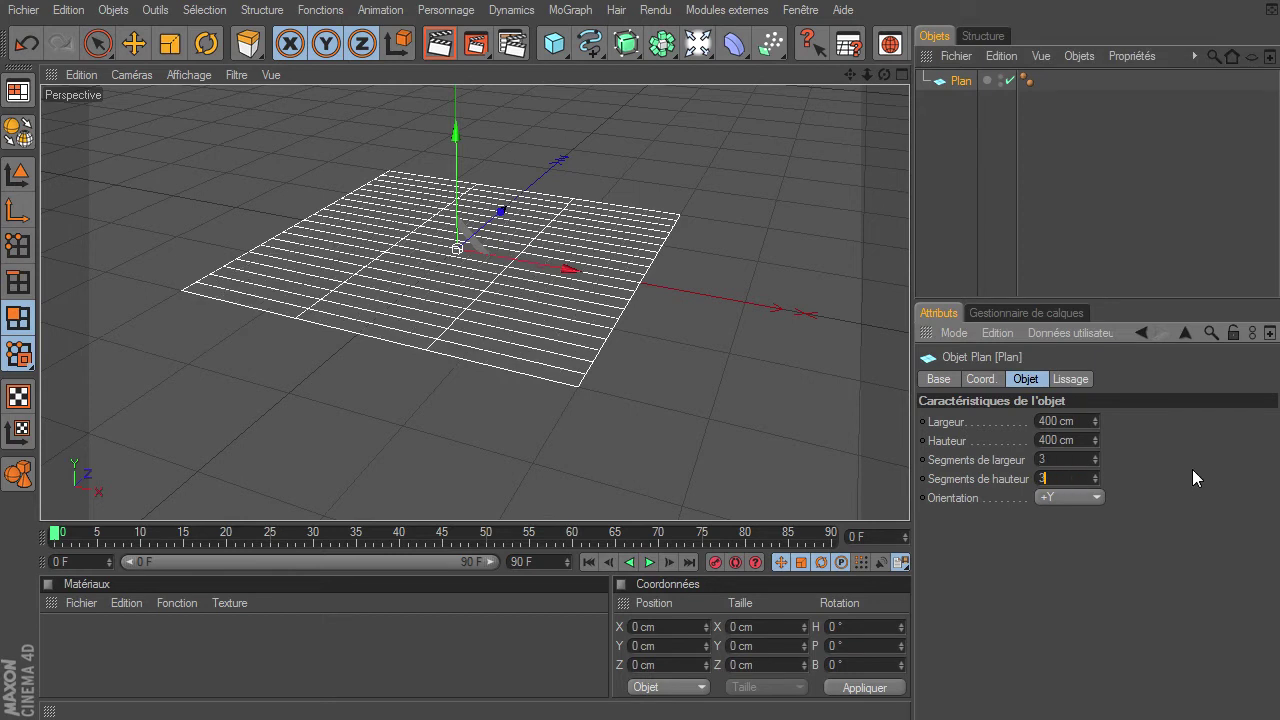
{"action": "key", "text": "Return"}
Make the plane editable and paint-select its centre polygon.
{"action": "left_click", "coordinate": [18, 130]}
{"action": "key", "text": "d"}
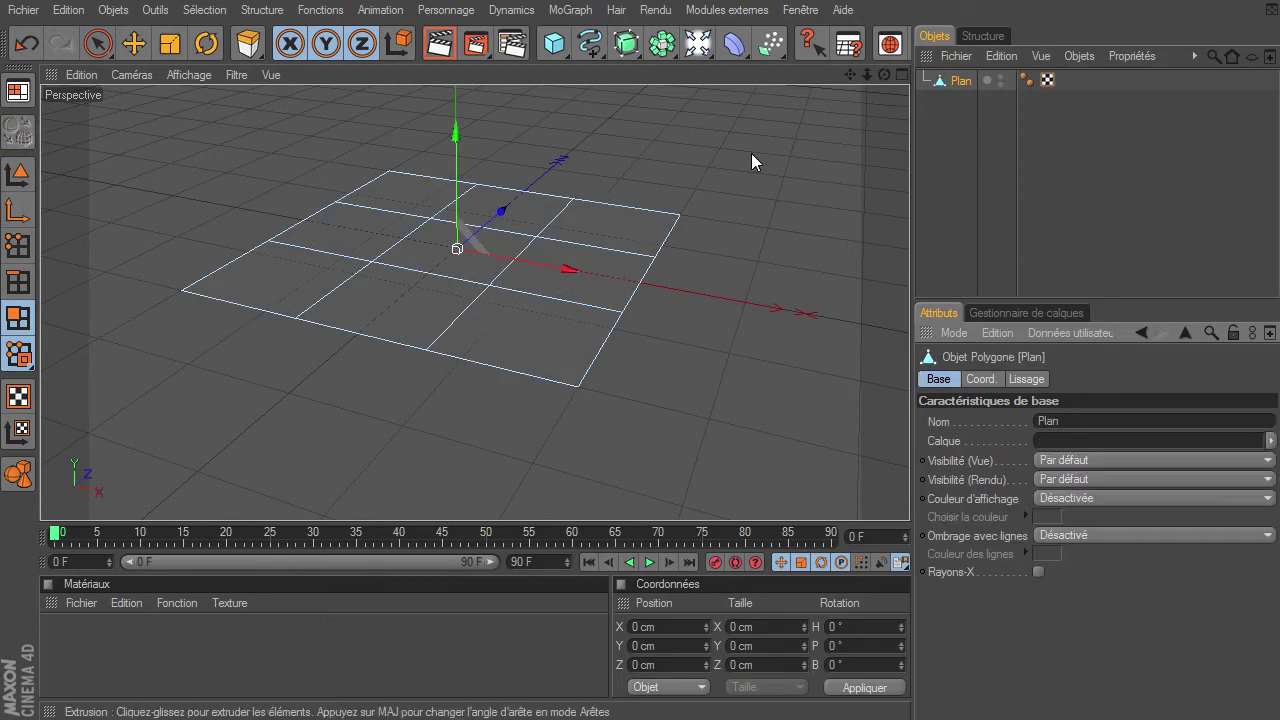
{"action": "left_click", "coordinate": [97, 43]}
{"action": "left_click", "coordinate": [417, 244]}
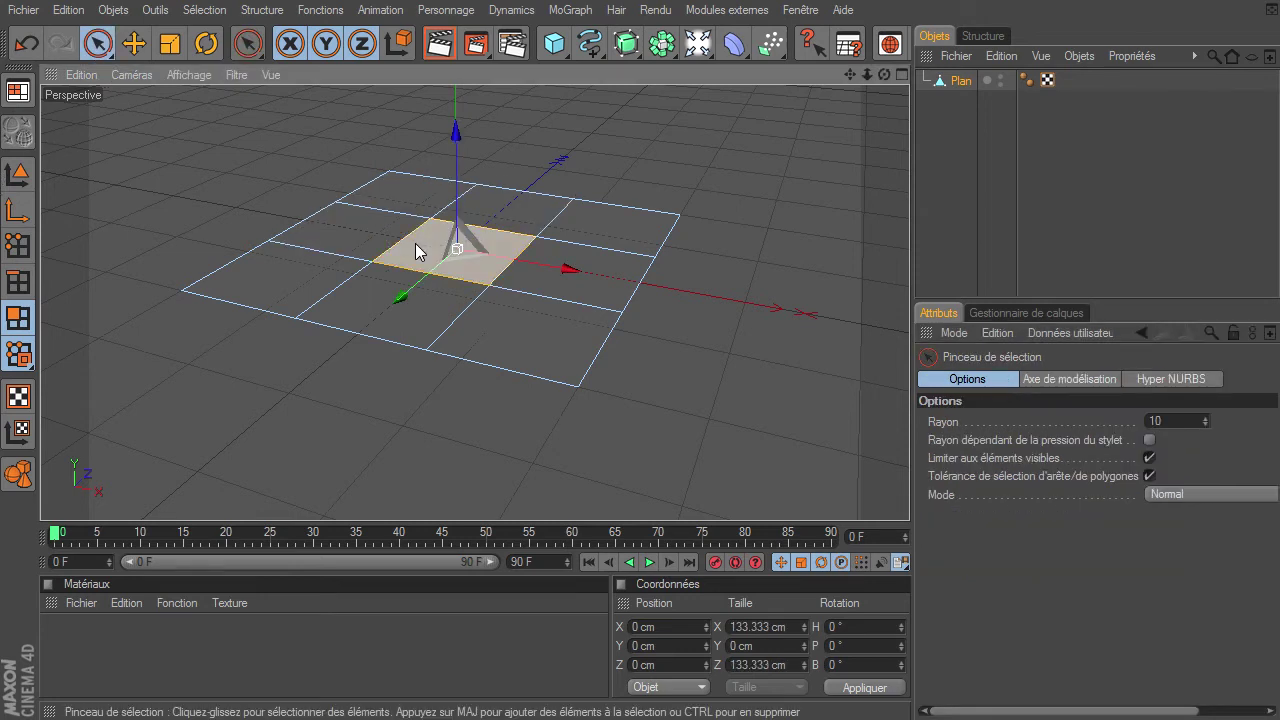
{"action": "left_click_drag", "start_coordinate": [862, 74], "coordinate": [909, 495]}
{"action": "left_click_drag", "start_coordinate": [848, 79], "coordinate": [909, 495]}
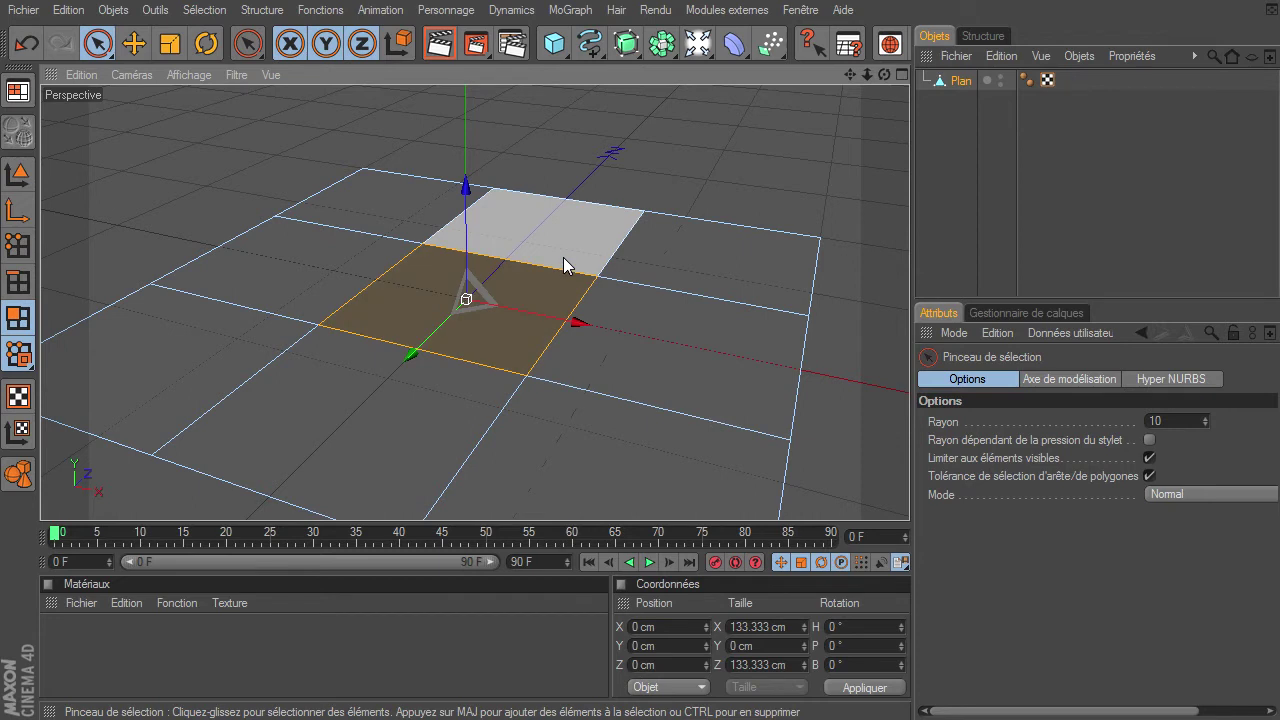
Bevel the centre polygon upward, then reduce its height and inset.
{"action": "left_click", "coordinate": [265, 11]}
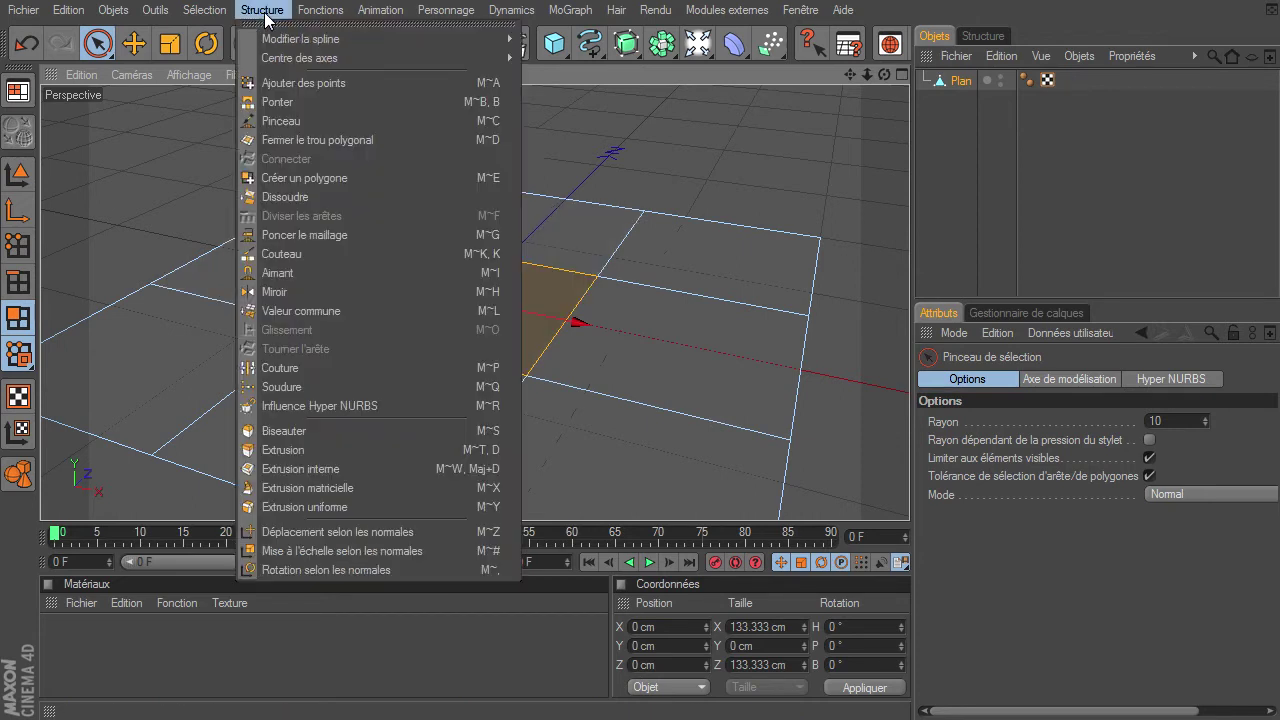
{"action": "left_click", "coordinate": [274, 431]}
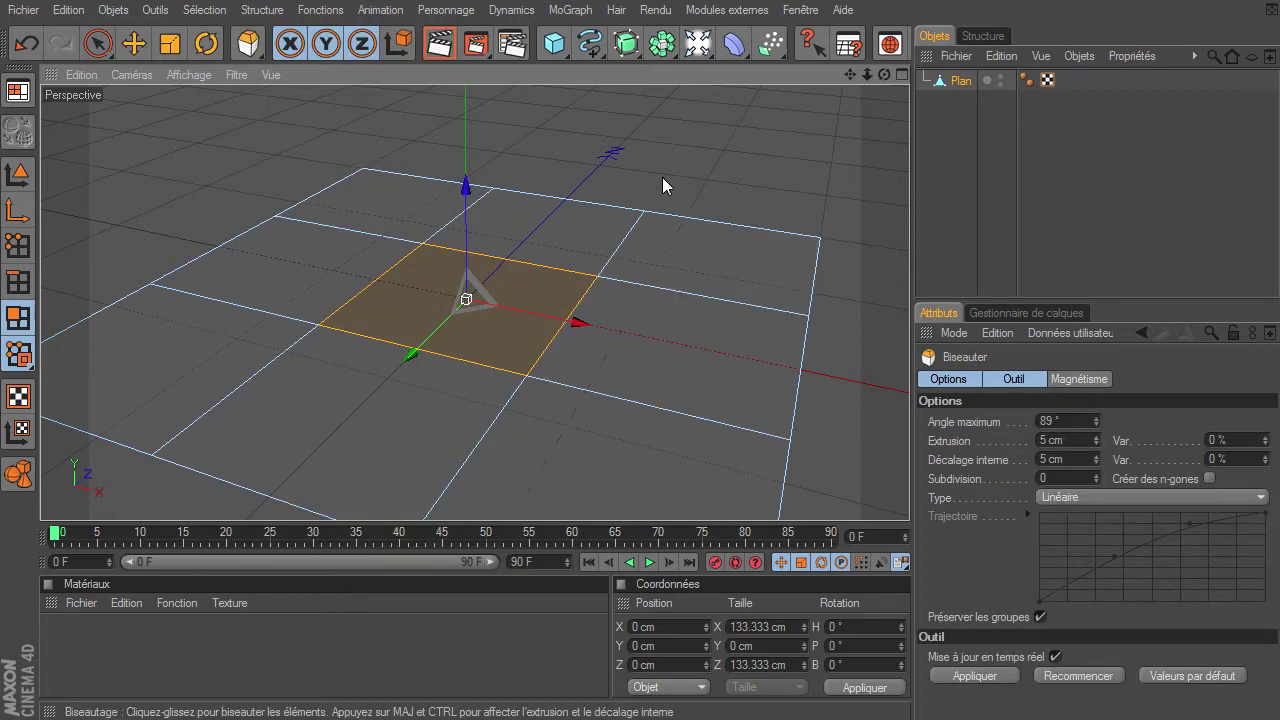
{"action": "left_click_drag", "start_coordinate": [660, 162], "coordinate": [909, 495]}
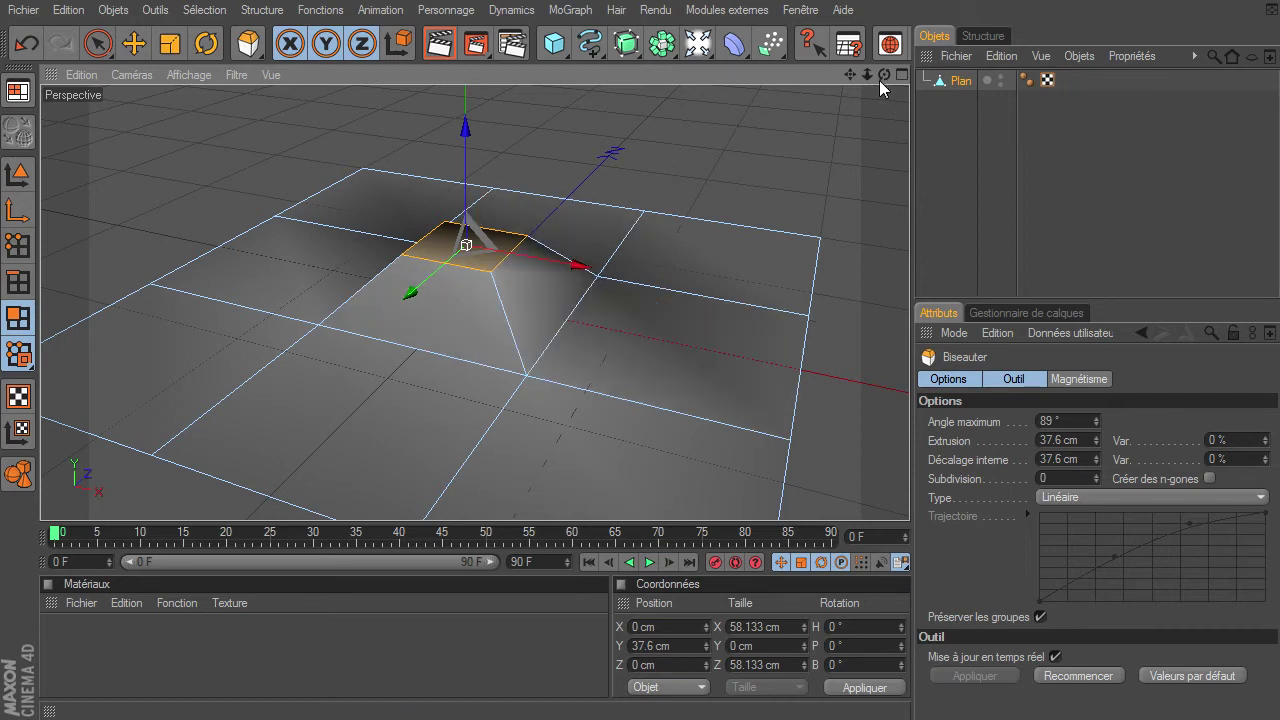
{"action": "left_click_drag", "start_coordinate": [885, 81], "coordinate": [909, 495]}
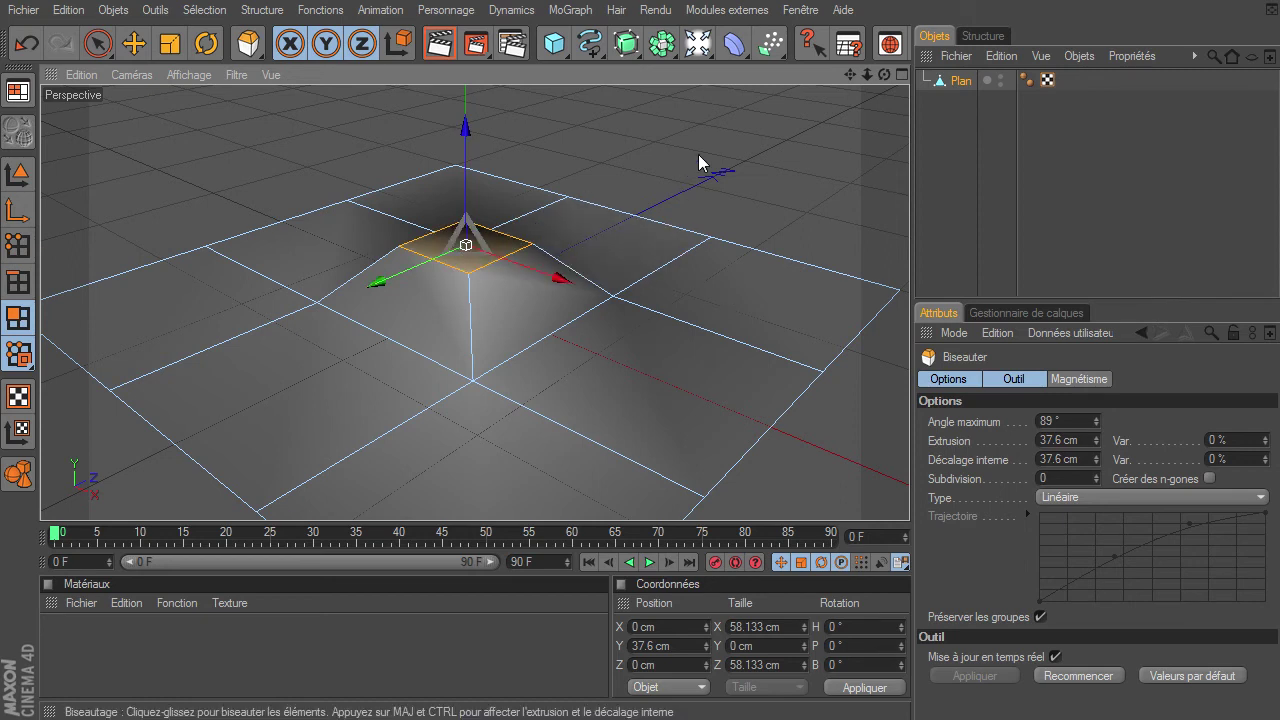
{"action": "mouse_move", "coordinate": [698, 154]}
{"action": "left_mouse_down"}
{"action": "mouse_move", "coordinate": [686, 156]}
{"action": "mouse_move", "coordinate": [689, 135]}
{"action": "left_mouse_up"}
Bevel two outer faces upward and inset the right-front face into a small square.
{"action": "left_click_drag", "start_coordinate": [542, 294], "coordinate": [523, 240]}
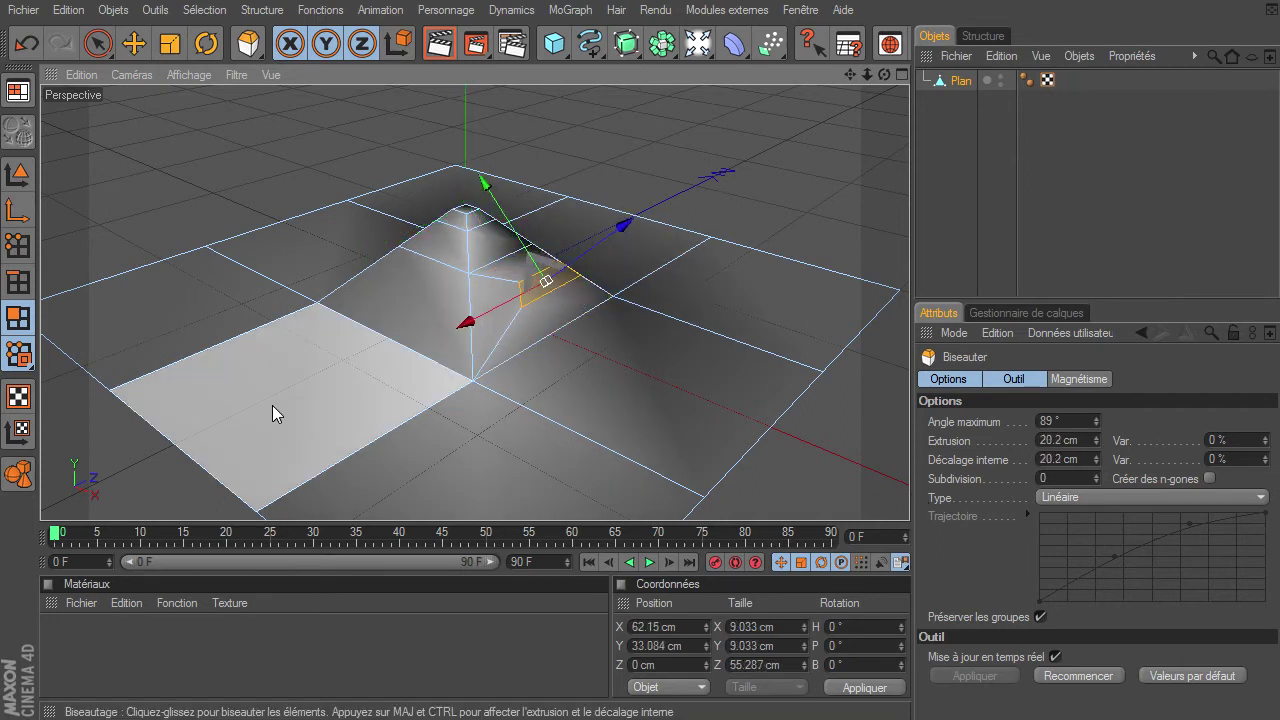
{"action": "left_click_drag", "start_coordinate": [272, 405], "coordinate": [206, 280]}
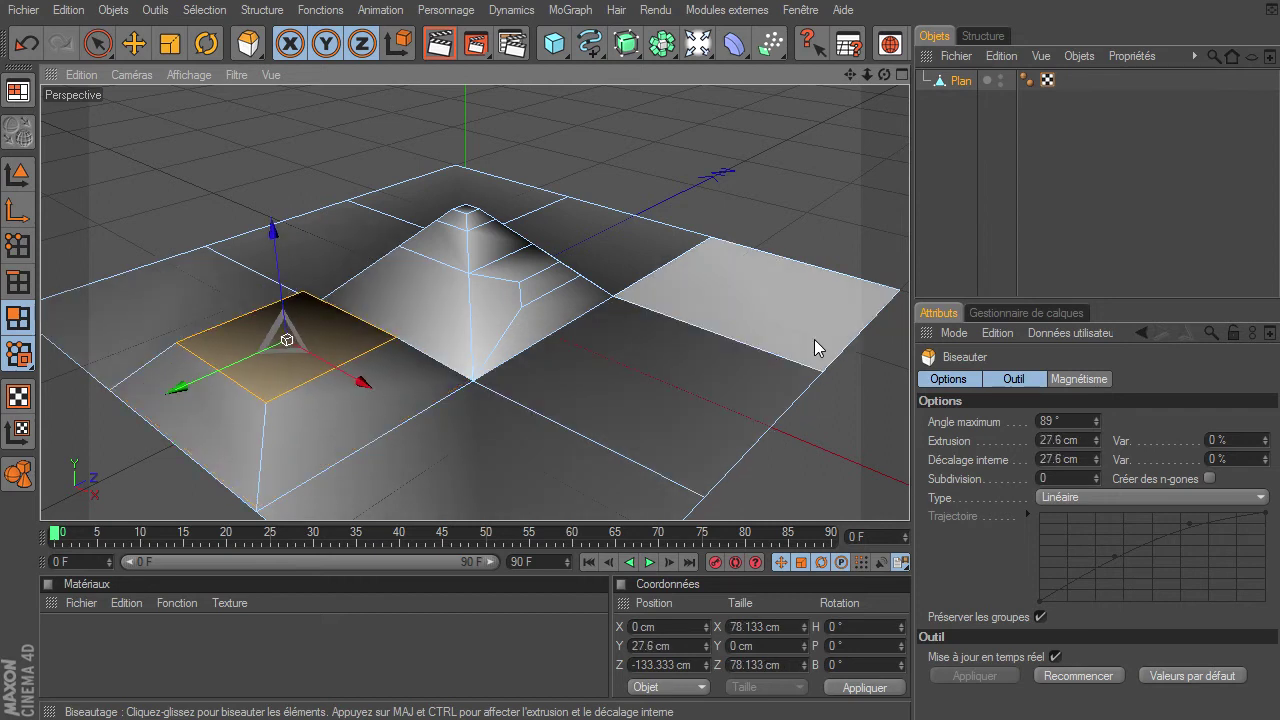
{"action": "left_click_drag", "start_coordinate": [814, 339], "coordinate": [909, 495]}
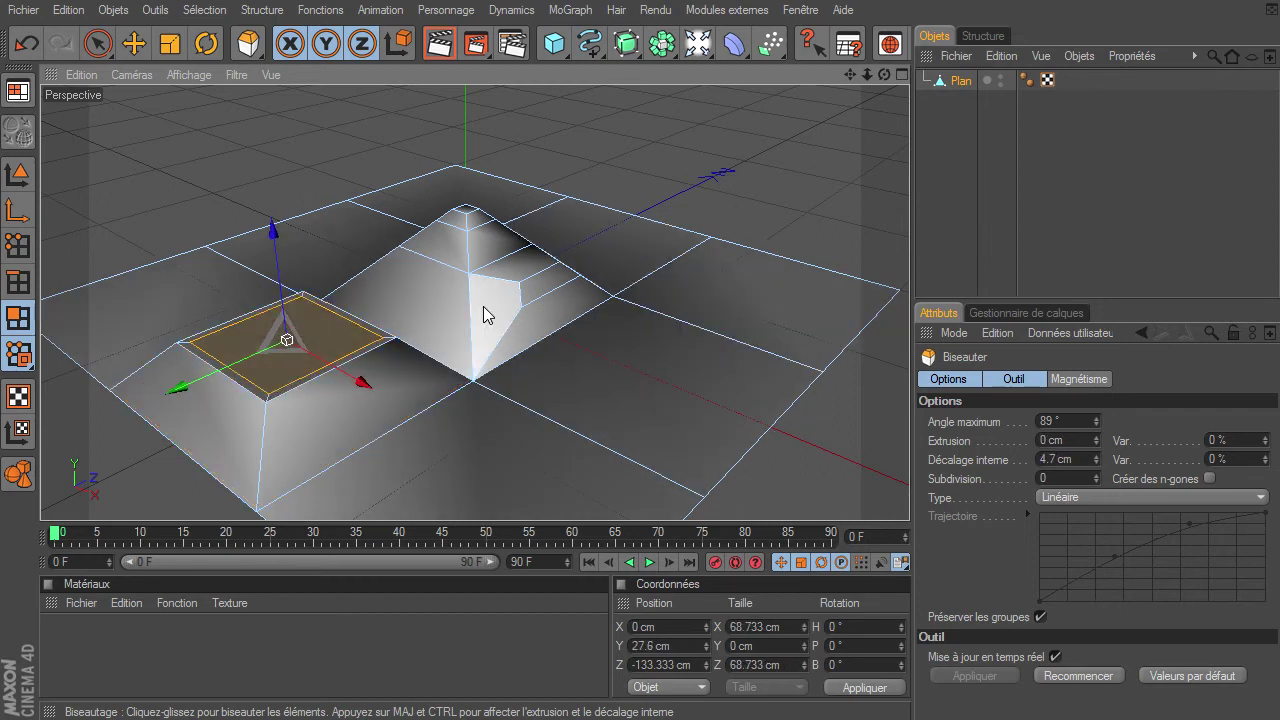
{"action": "left_click", "coordinate": [650, 374]}
{"action": "left_click_drag", "start_coordinate": [677, 365], "coordinate": [909, 495]}
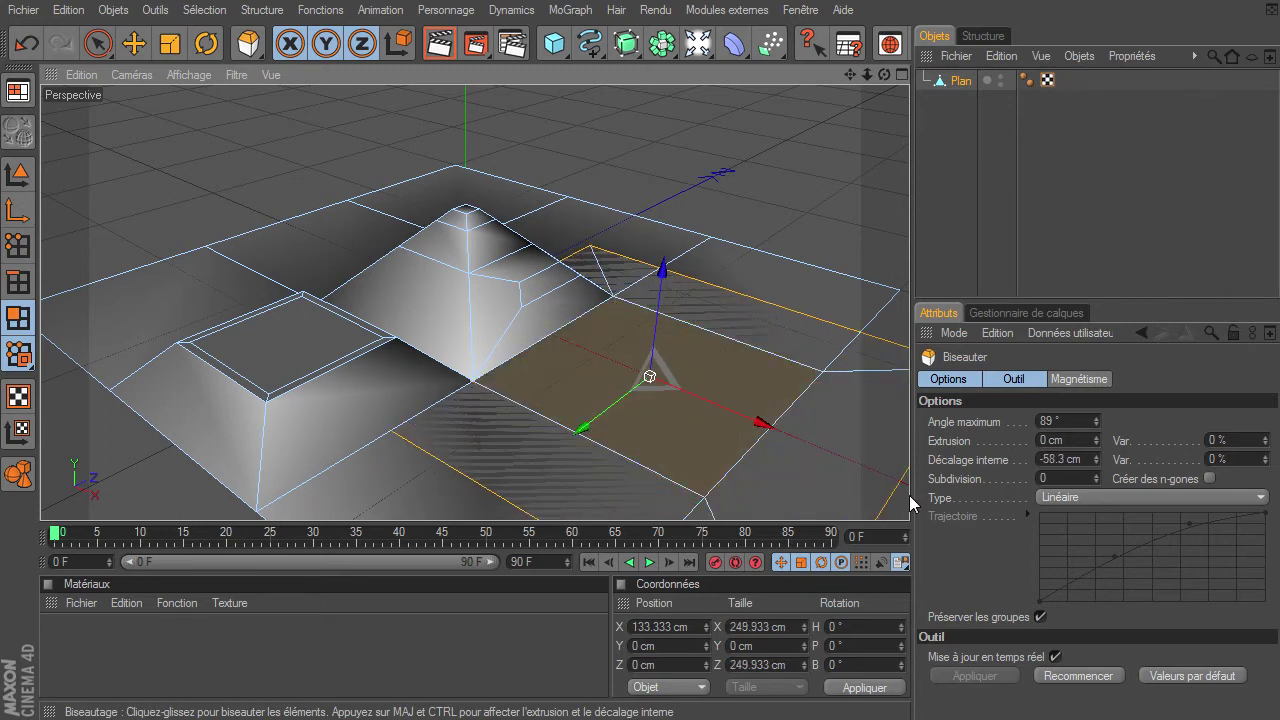
Set the right face's inset to 21.3 cm, then return to Model mode.
{"action": "left_click_drag", "start_coordinate": [885, 76], "coordinate": [910, 499]}
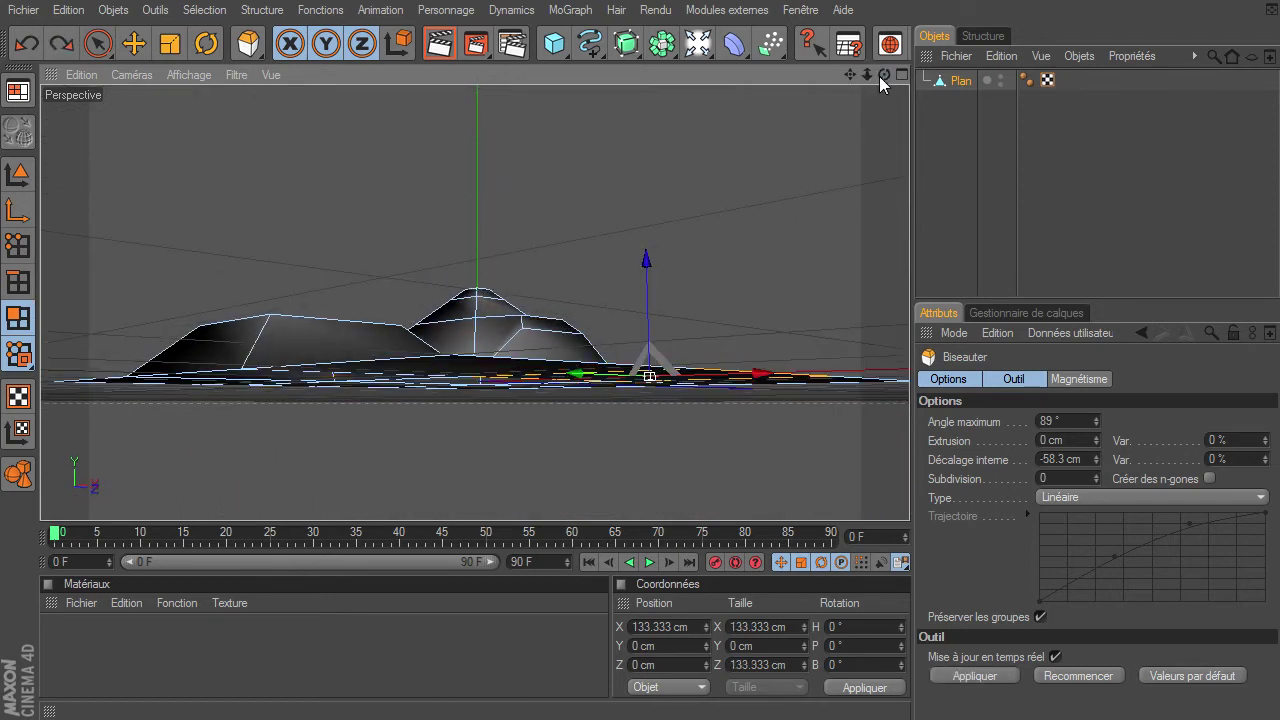
{"action": "left_click_drag", "start_coordinate": [884, 75], "coordinate": [909, 495]}
{"action": "mouse_move", "coordinate": [772, 229]}
{"action": "left_mouse_down"}
{"action": "mouse_move", "coordinate": [666, 332]}
{"action": "mouse_move", "coordinate": [662, 390]}
{"action": "left_mouse_up"}
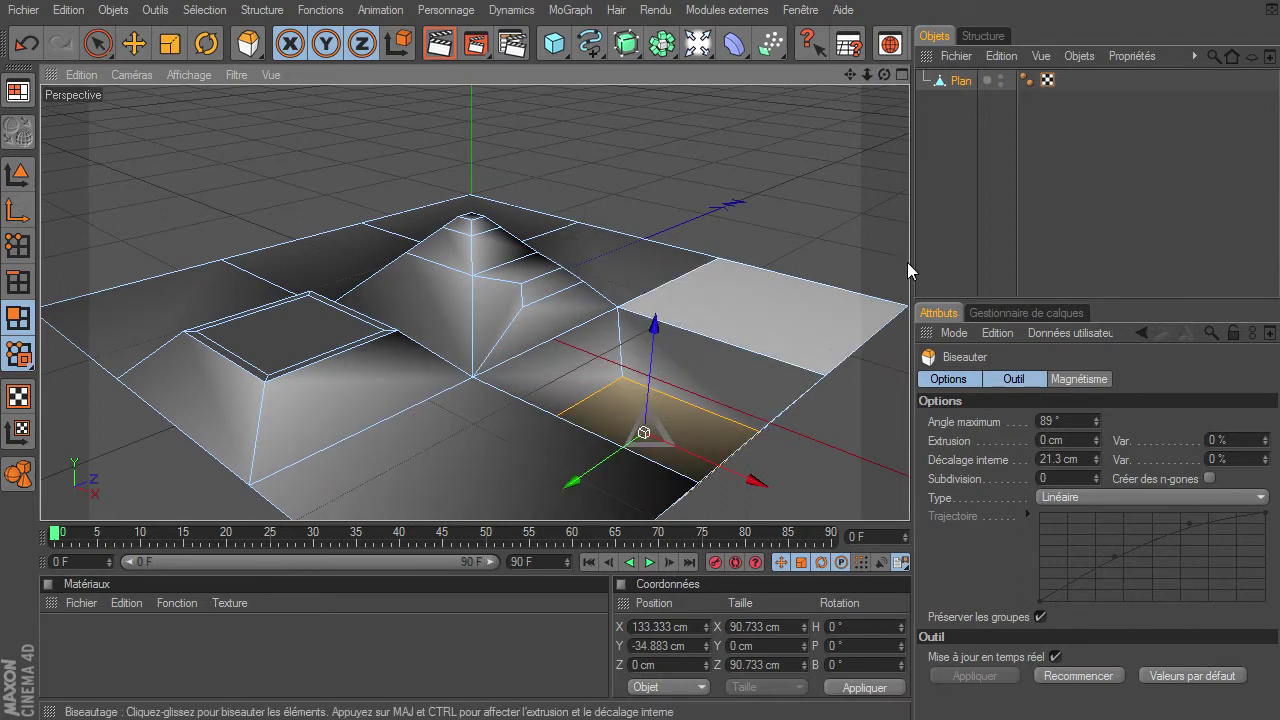
{"action": "left_click_drag", "start_coordinate": [884, 75], "coordinate": [909, 495]}
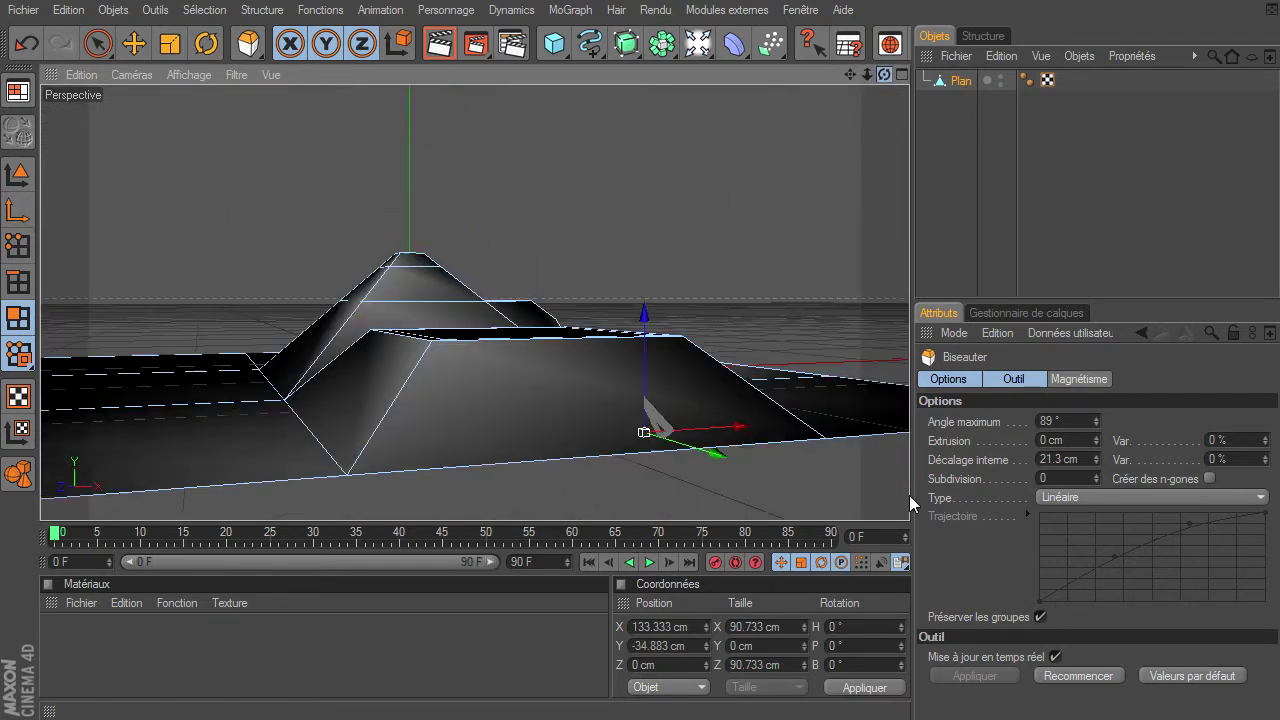
{"action": "left_click_drag", "start_coordinate": [909, 495], "coordinate": [884, 87]}
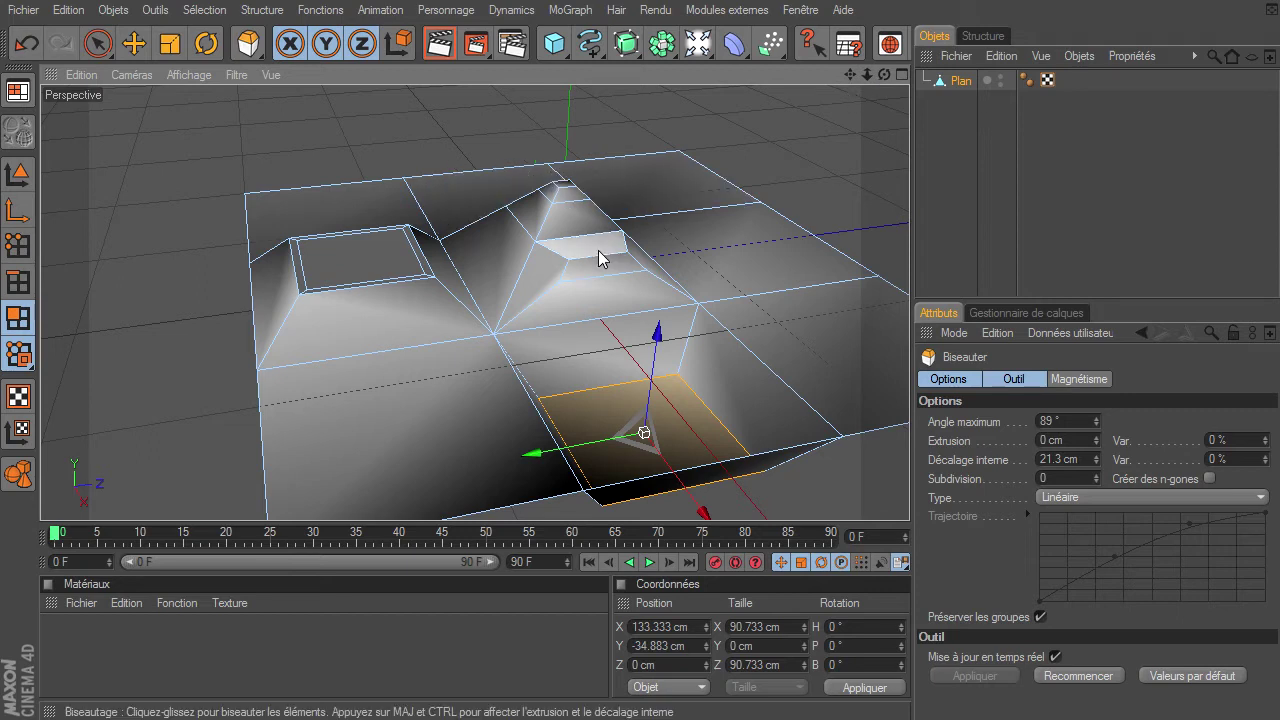
{"action": "left_click", "coordinate": [14, 176]}
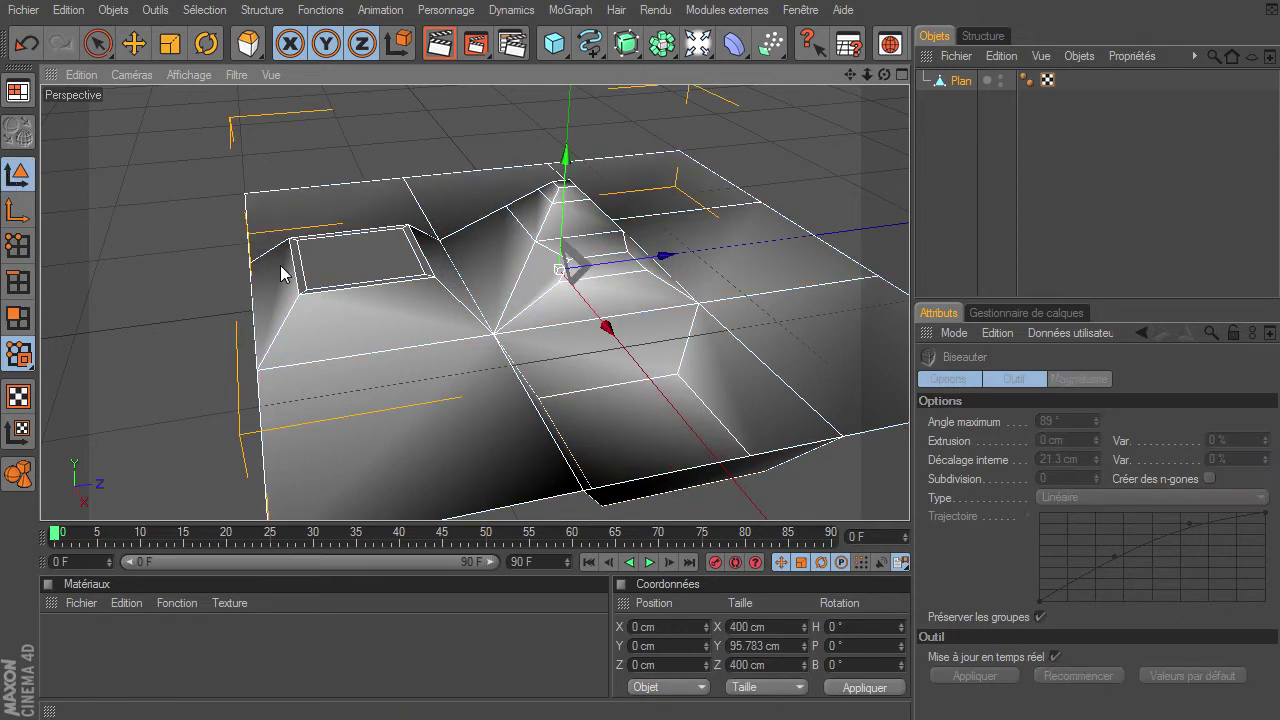
{"action": "left_click_drag", "start_coordinate": [909, 495], "coordinate": [639, 176], "text": "alt"}
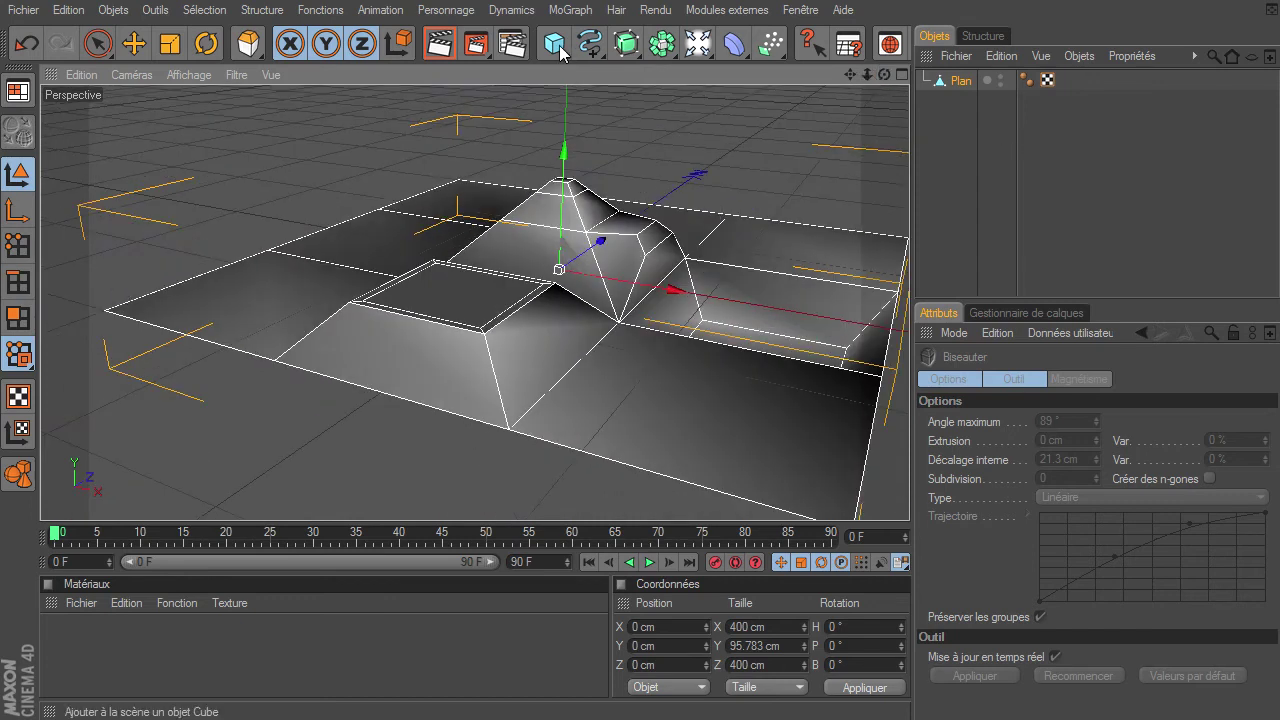
Replace the Plan with an editable cube and select one of its vertical edges.
{"action": "left_click", "coordinate": [957, 88]}
{"action": "key", "text": "Delete"}
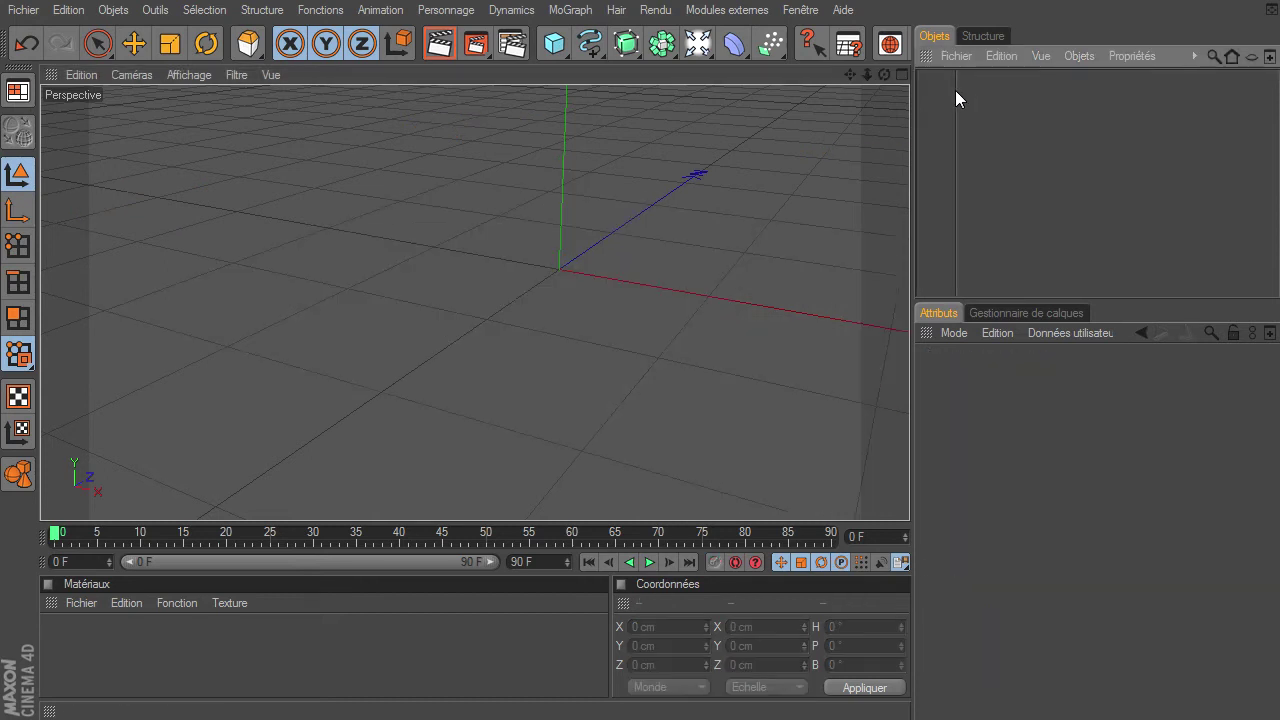
{"action": "left_click", "coordinate": [567, 50]}
{"action": "left_click", "coordinate": [18, 130]}
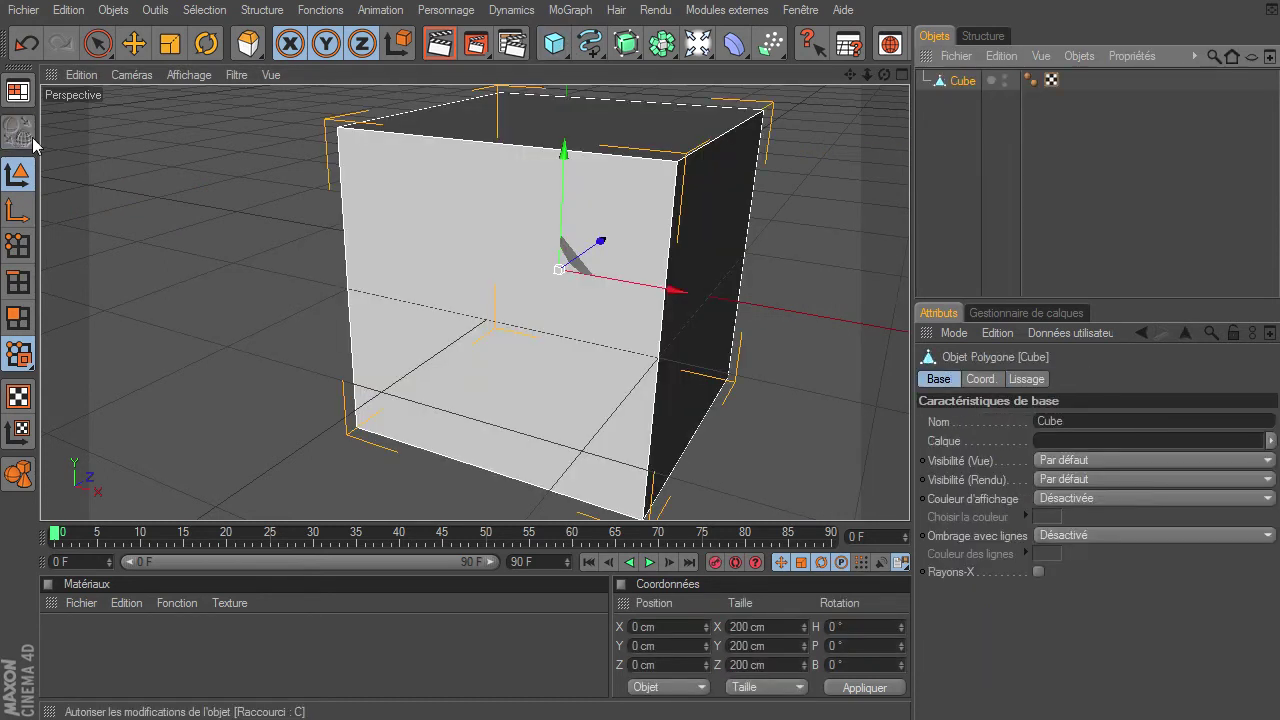
{"action": "left_click", "coordinate": [18, 282]}
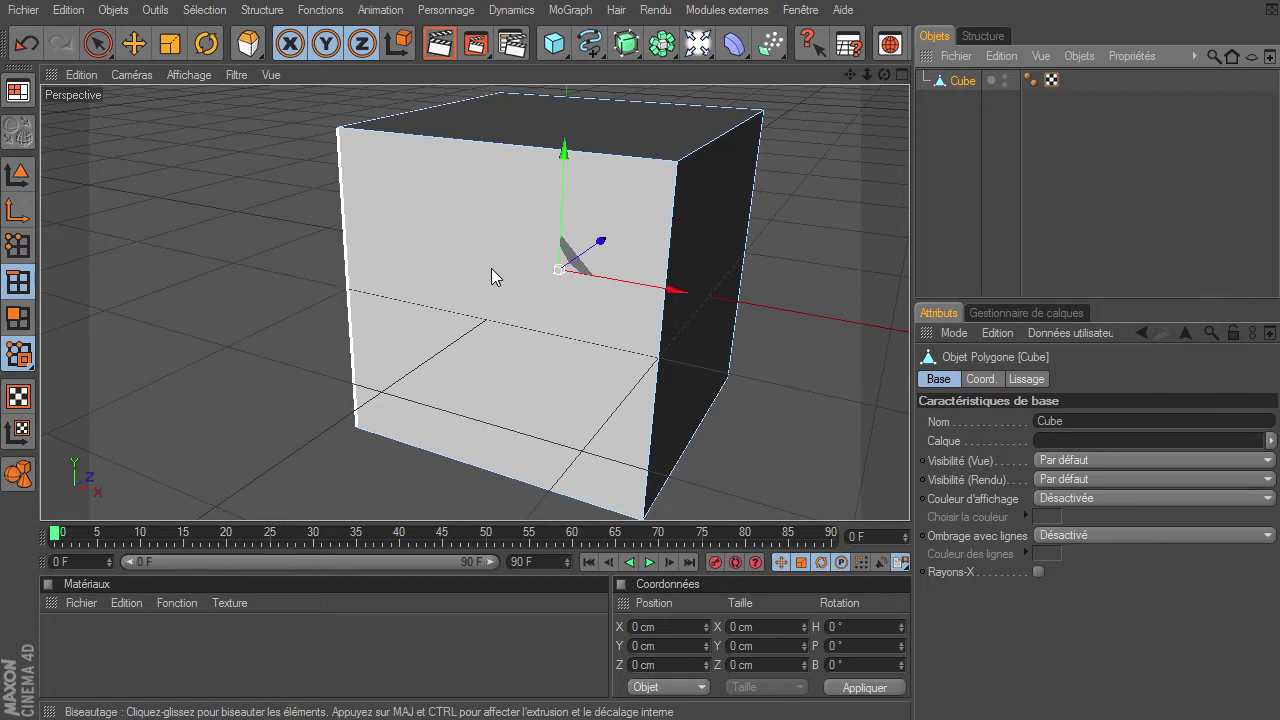
{"action": "left_click", "coordinate": [655, 400]}
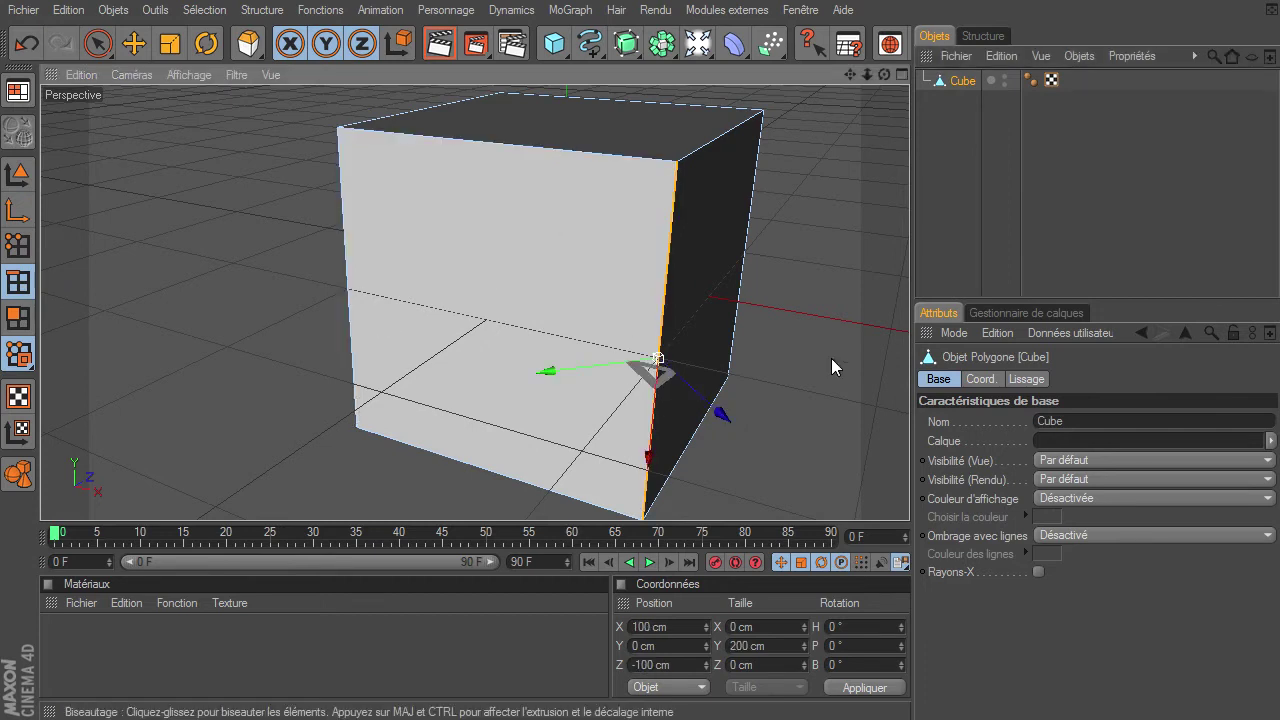
Bevel the selected cube edge, narrowing the bevel to about 10 cm.
{"action": "left_click", "coordinate": [261, 10]}
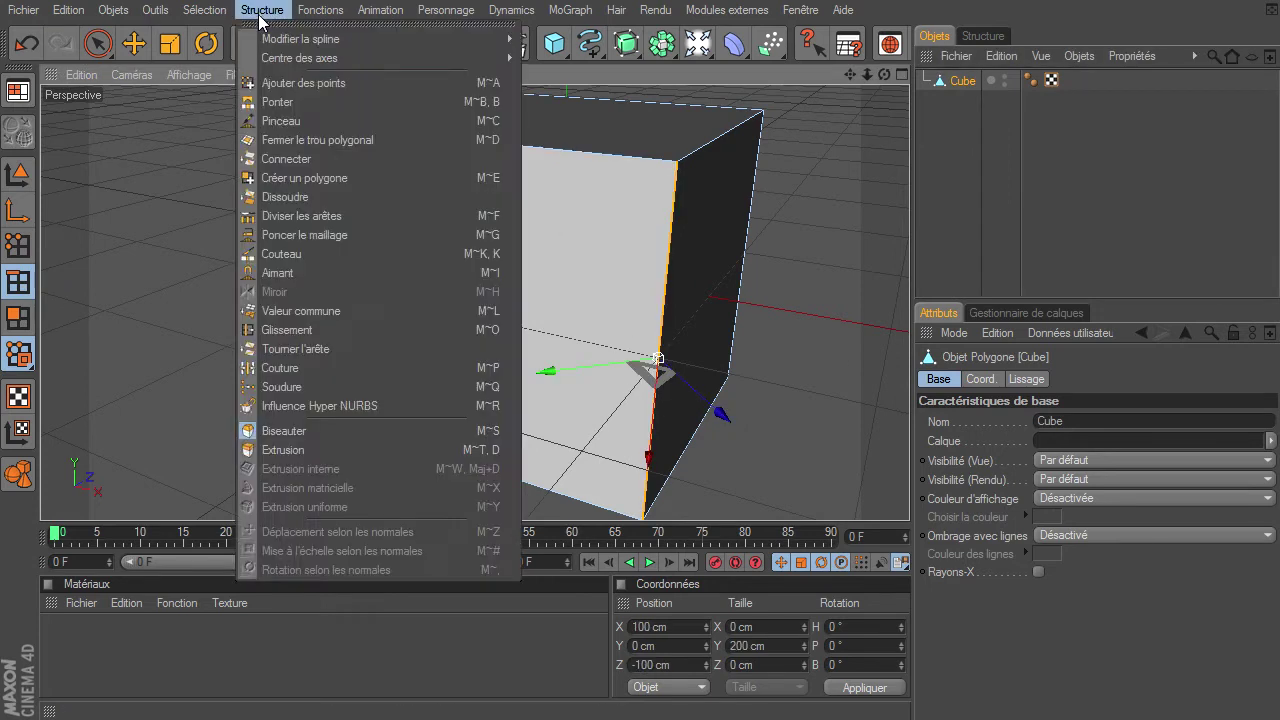
{"action": "left_click", "coordinate": [284, 430]}
{"action": "left_click_drag", "start_coordinate": [879, 73], "coordinate": [909, 495]}
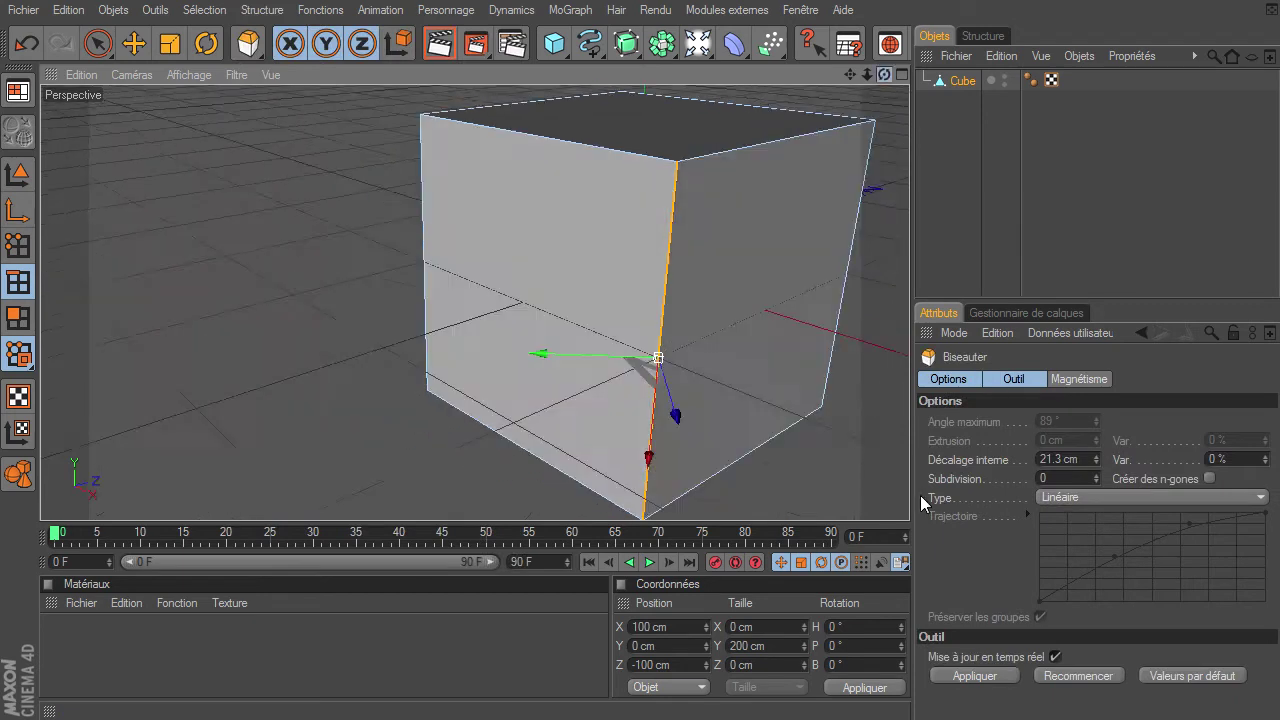
{"action": "left_click_drag", "start_coordinate": [846, 74], "coordinate": [909, 495]}
{"action": "left_click_drag", "start_coordinate": [853, 75], "coordinate": [909, 495]}
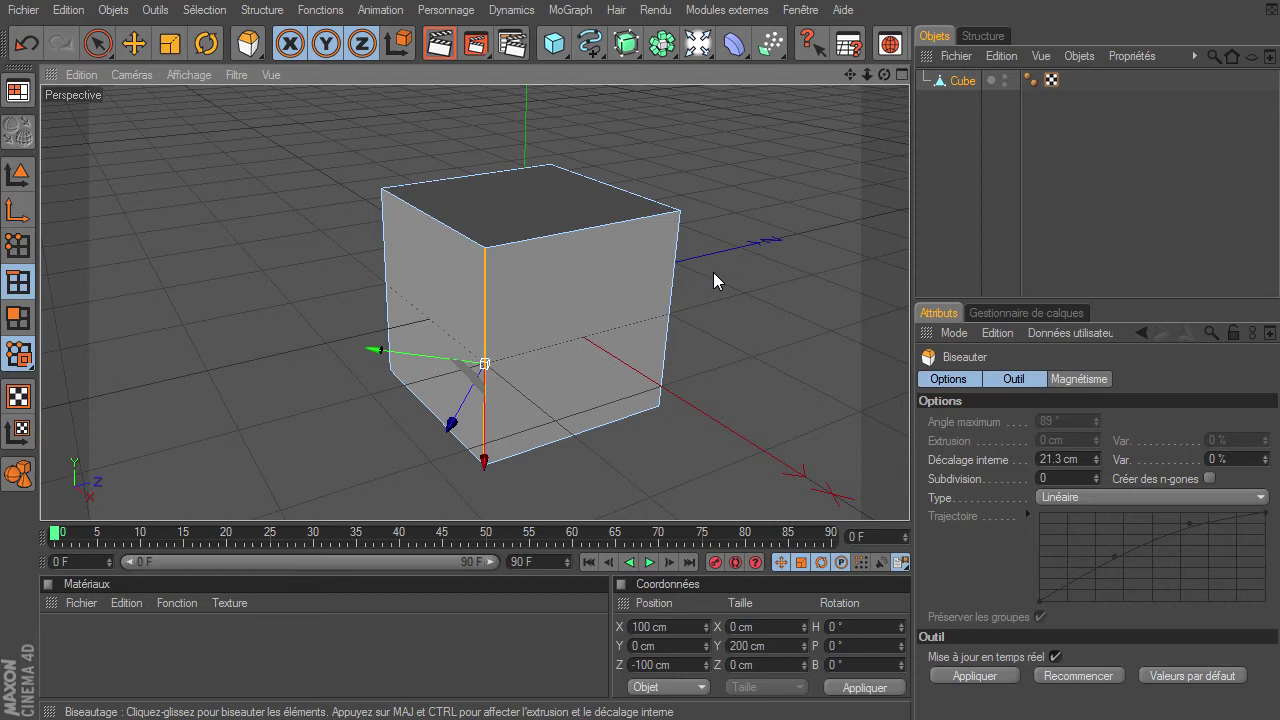
{"action": "mouse_move", "coordinate": [709, 335]}
{"action": "left_mouse_down"}
{"action": "mouse_move", "coordinate": [909, 495]}
{"action": "mouse_move", "coordinate": [708, 333]}
{"action": "left_mouse_up"}
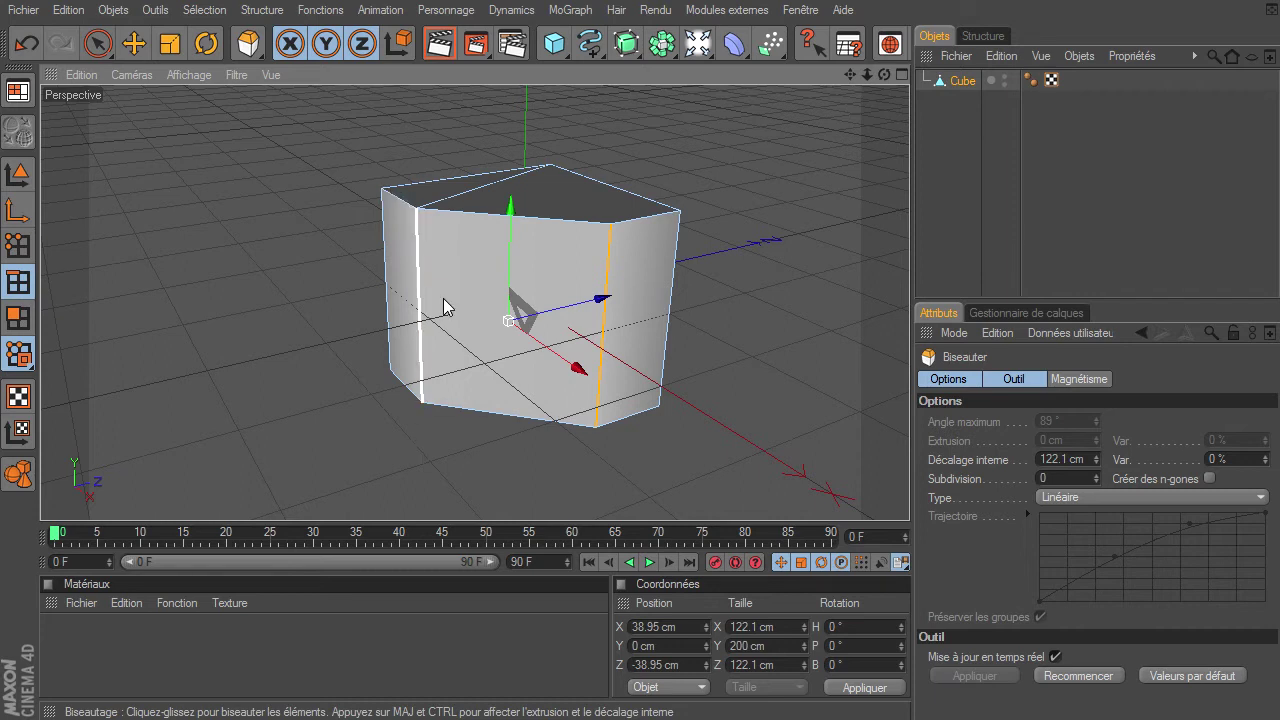
{"action": "mouse_move", "coordinate": [880, 77]}
{"action": "left_mouse_down"}
{"action": "mouse_move", "coordinate": [909, 495]}
{"action": "mouse_move", "coordinate": [869, 119]}
{"action": "left_mouse_up"}
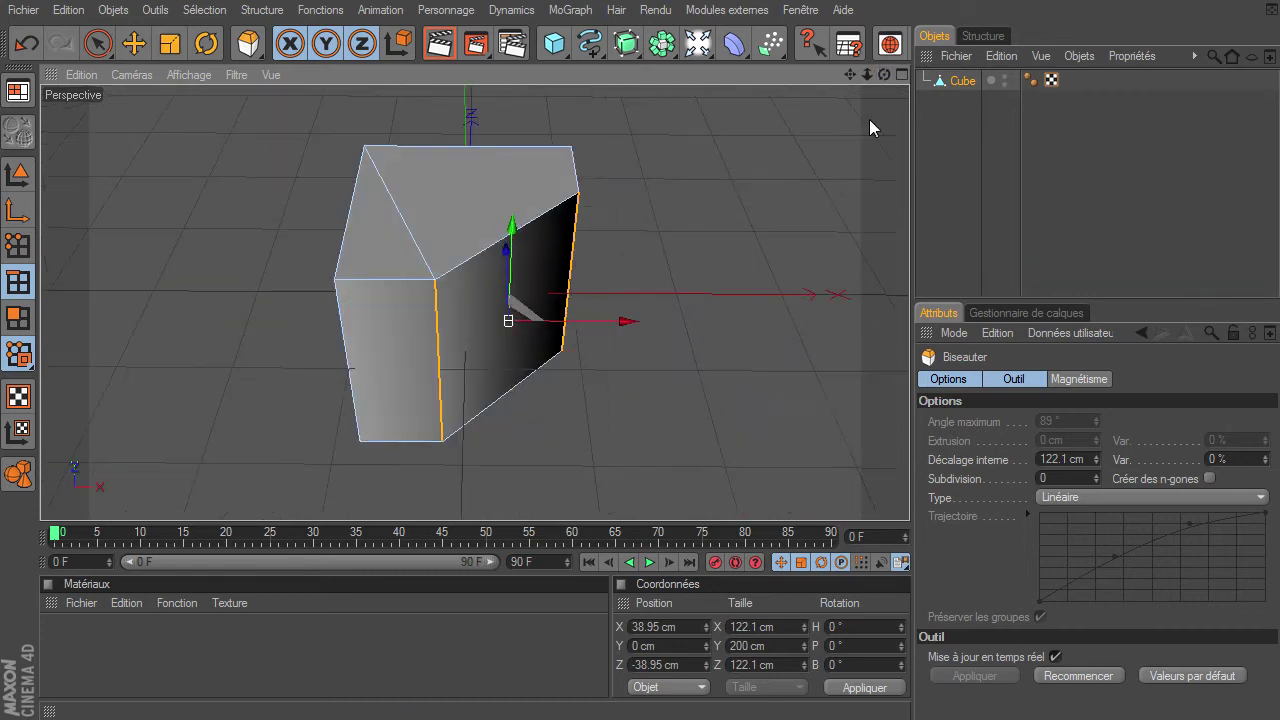
{"action": "key", "text": "ctrl+z"}
{"action": "left_click_drag", "start_coordinate": [909, 495], "coordinate": [773, 183]}
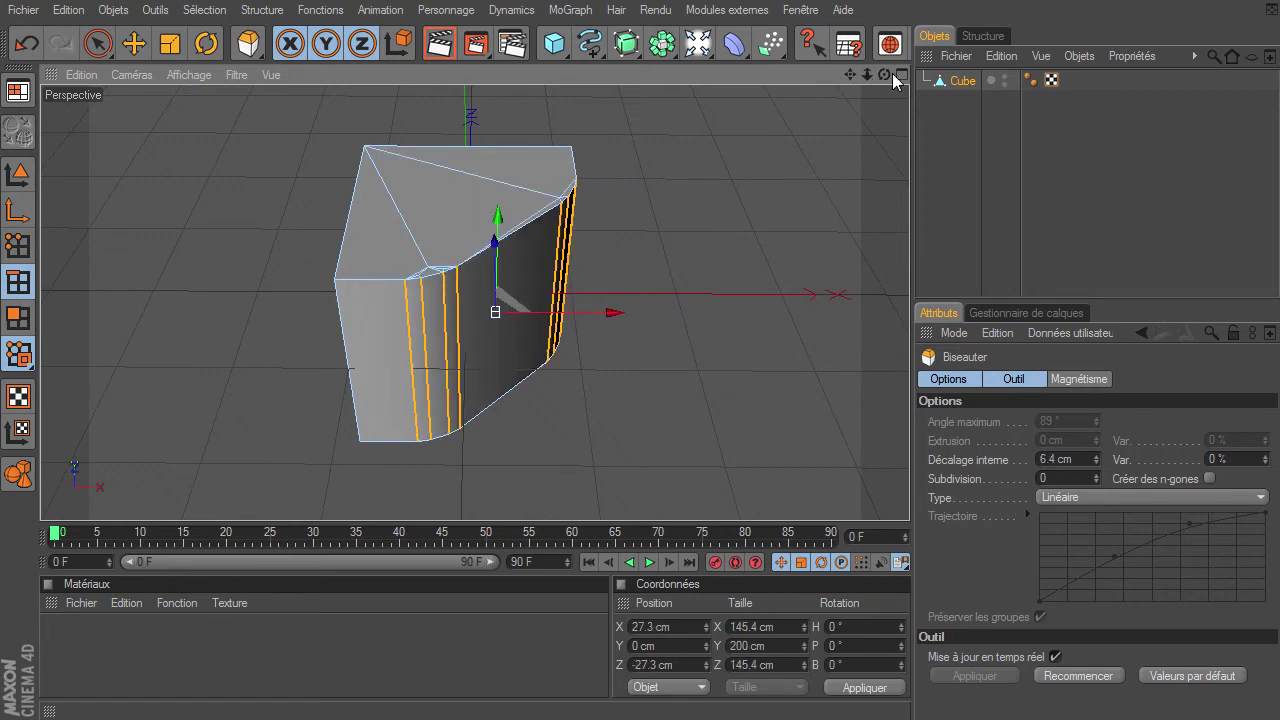
Return to element selection, view the cube from the front, and delete it.
{"action": "left_click", "coordinate": [97, 43]}
{"action": "left_click", "coordinate": [205, 260]}
{"action": "mouse_move", "coordinate": [884, 74]}
{"action": "left_mouse_down"}
{"action": "mouse_move", "coordinate": [909, 495]}
{"action": "mouse_move", "coordinate": [884, 77]}
{"action": "left_mouse_up"}
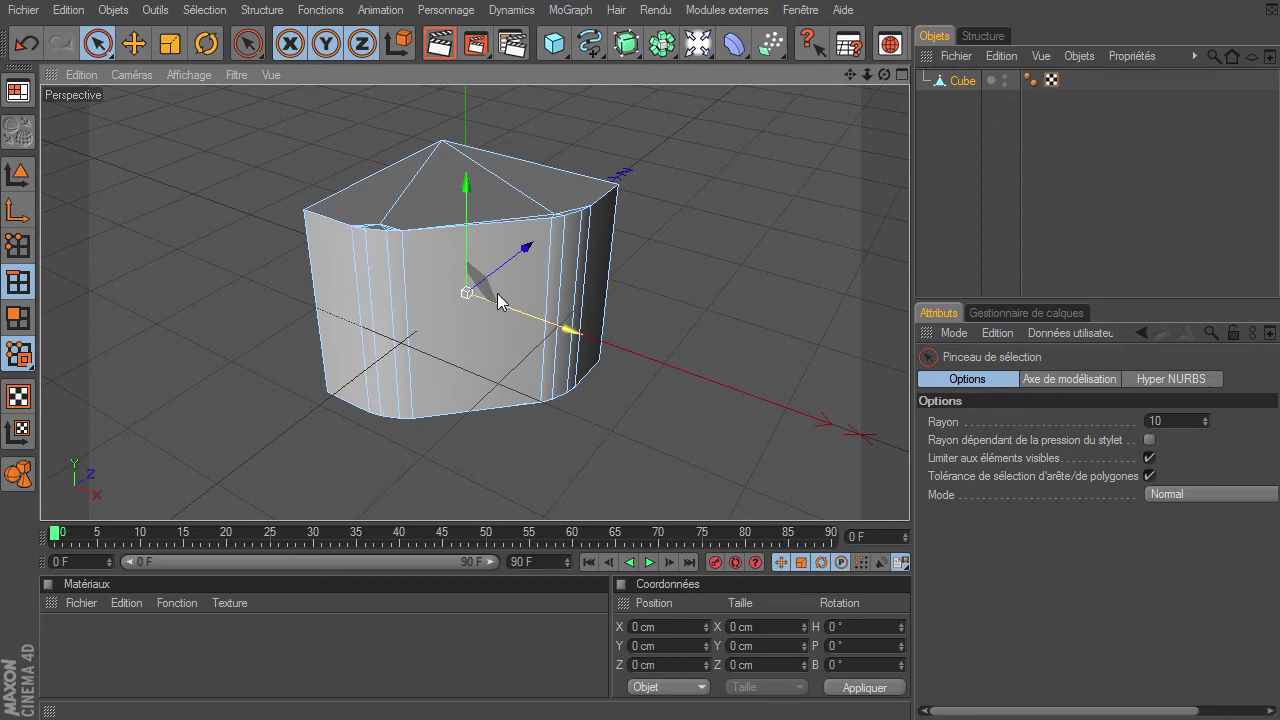
{"action": "left_click", "coordinate": [972, 80]}
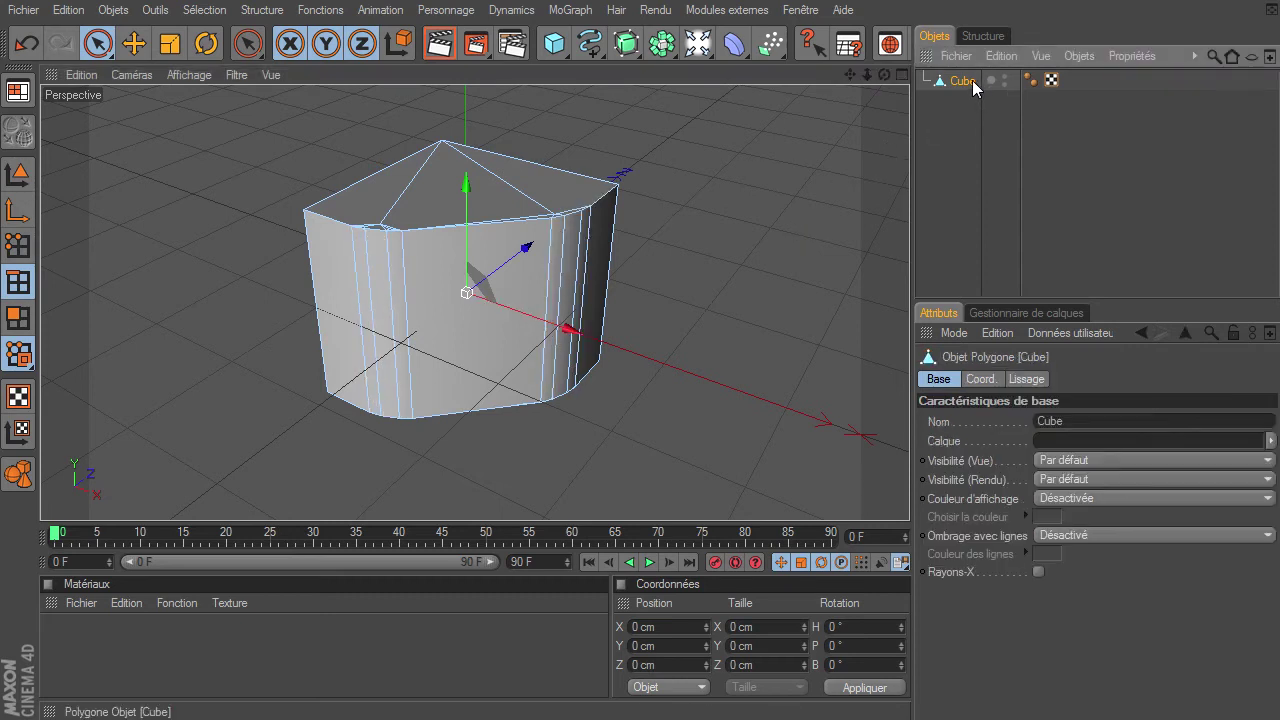
{"action": "key", "text": "Delete"}
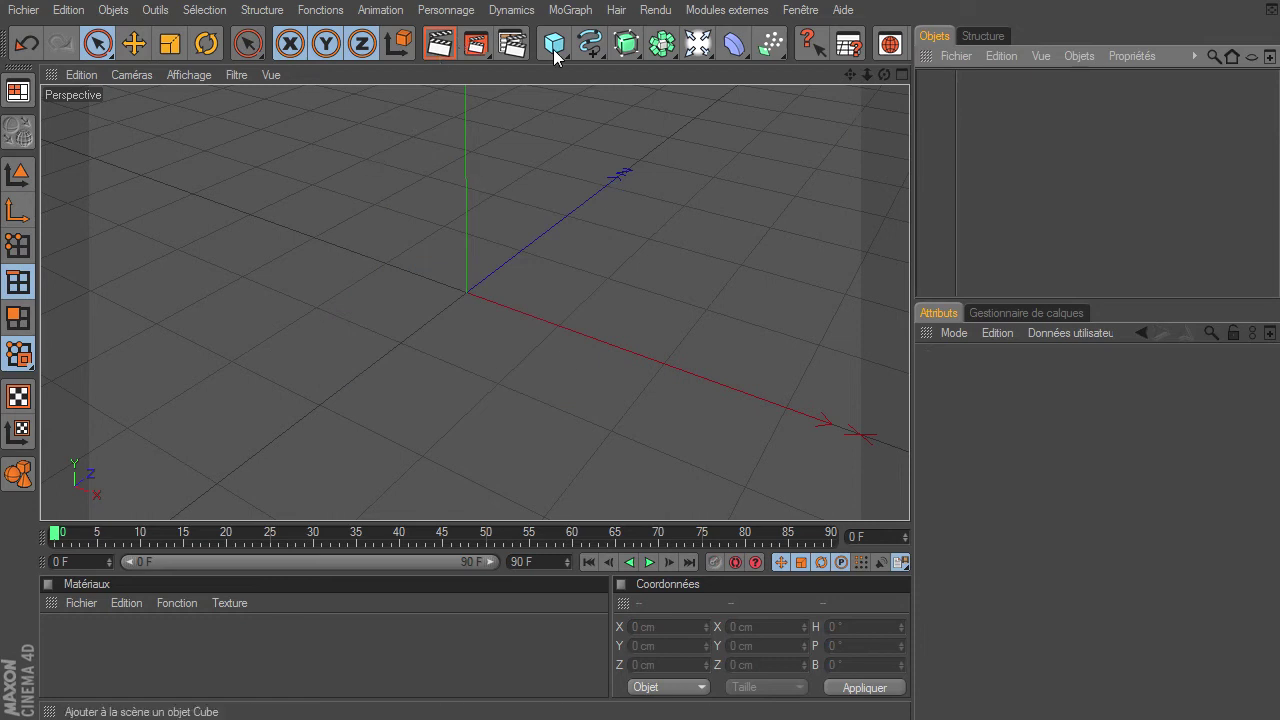
Add a plane with 3 width segments and 3 height segments.
{"action": "left_click", "coordinate": [556, 44]}
{"action": "left_click", "coordinate": [797, 105]}
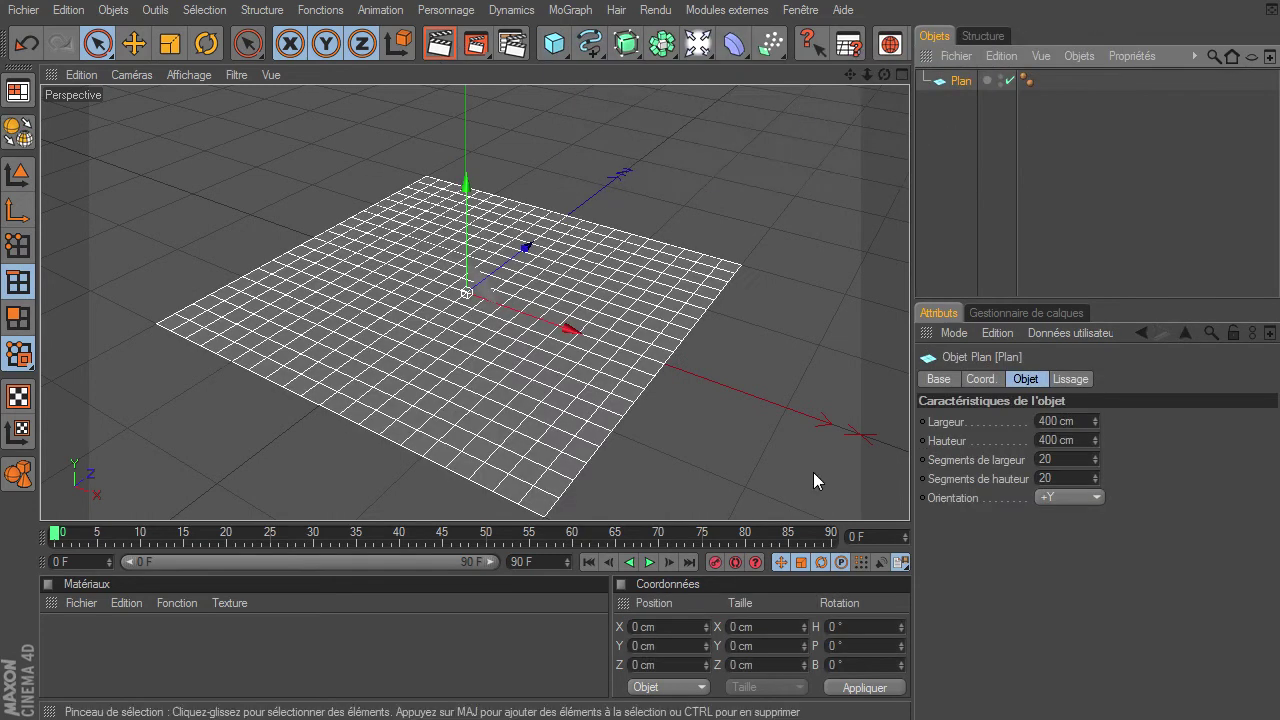
{"action": "left_click", "coordinate": [1080, 452]}
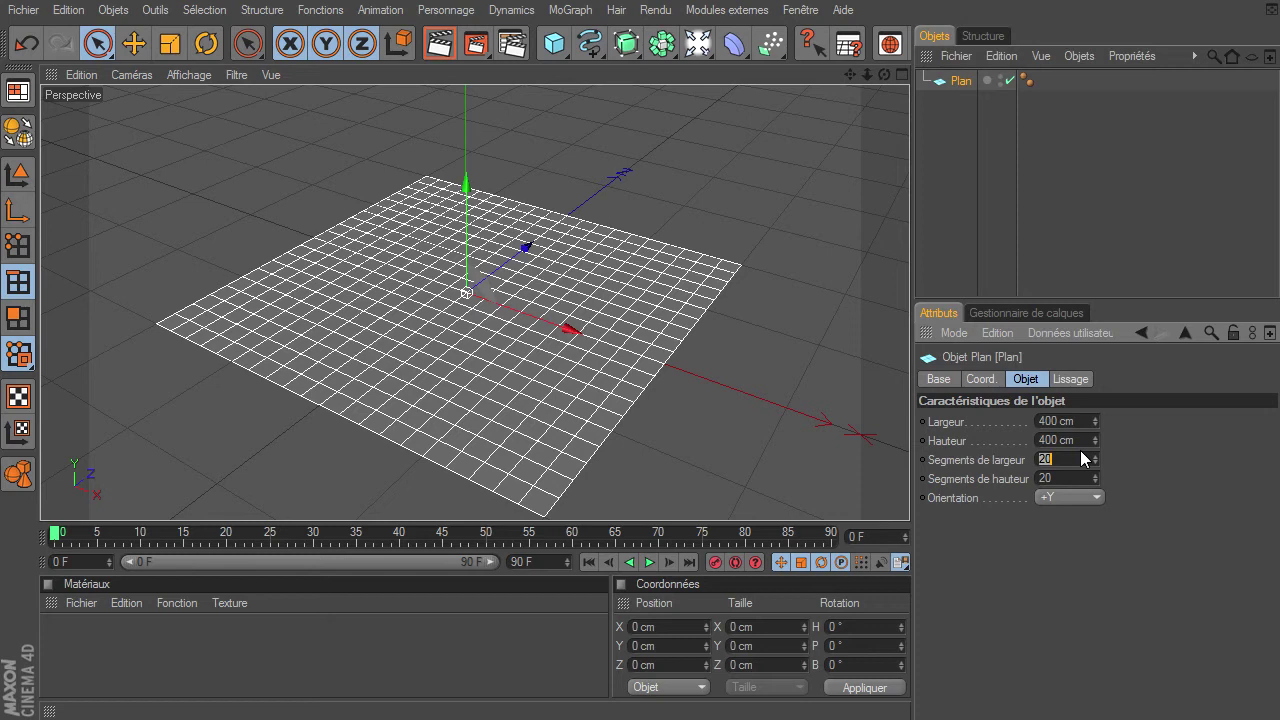
{"action": "type", "text": "3"}
{"action": "key", "text": "Tab"}
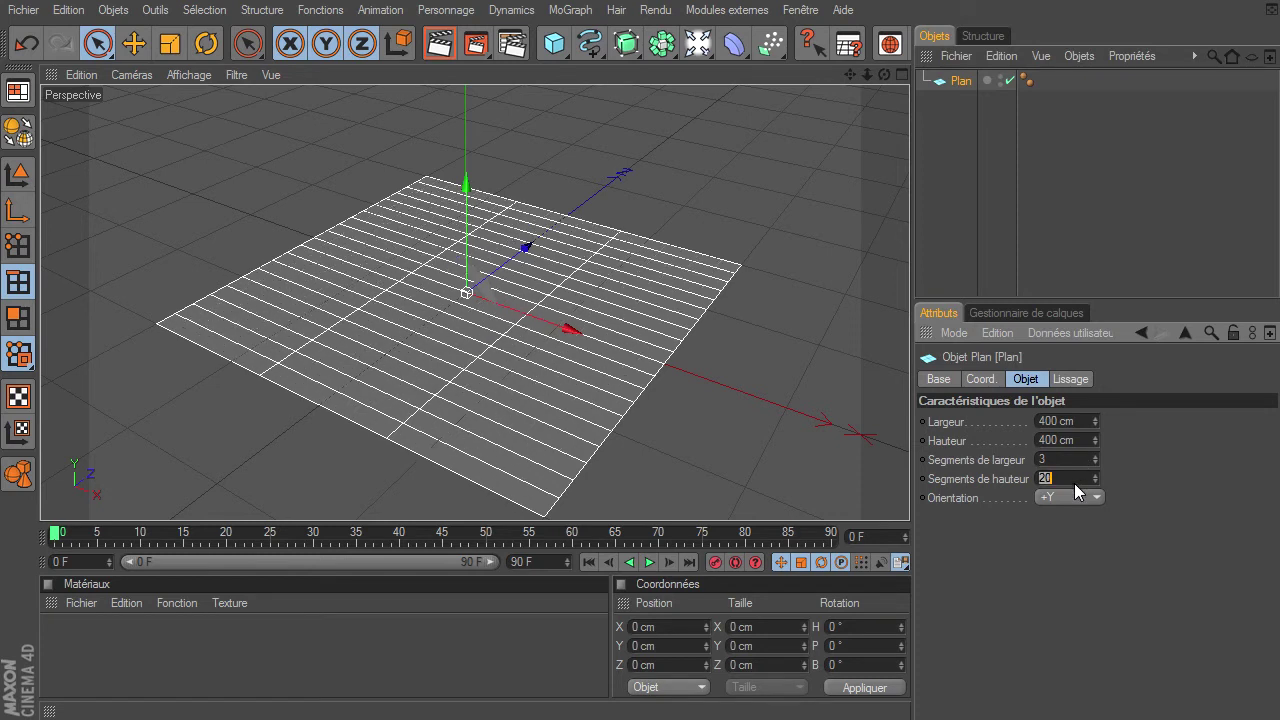
{"action": "type", "text": "3"}
{"action": "key", "text": "Return"}
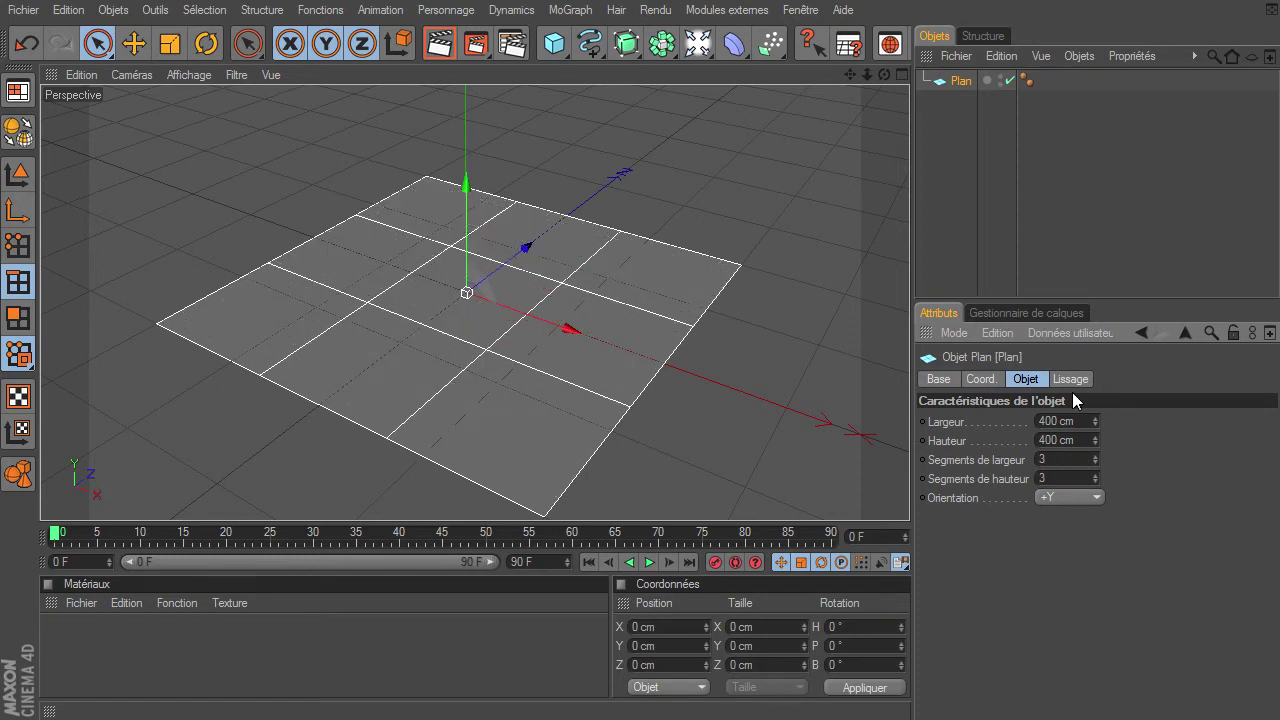
Make the plane editable and select its lower-left polygon in Polygon mode.
{"action": "left_click", "coordinate": [18, 130]}
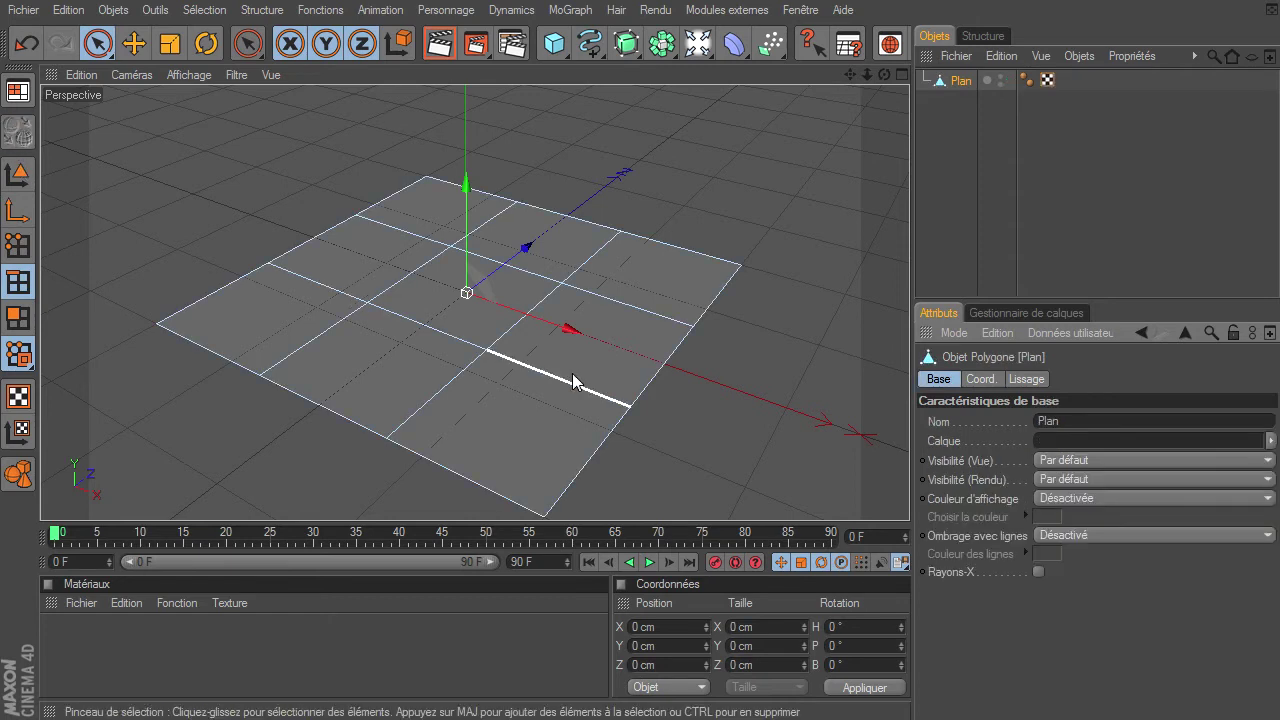
{"action": "left_click", "coordinate": [14, 320]}
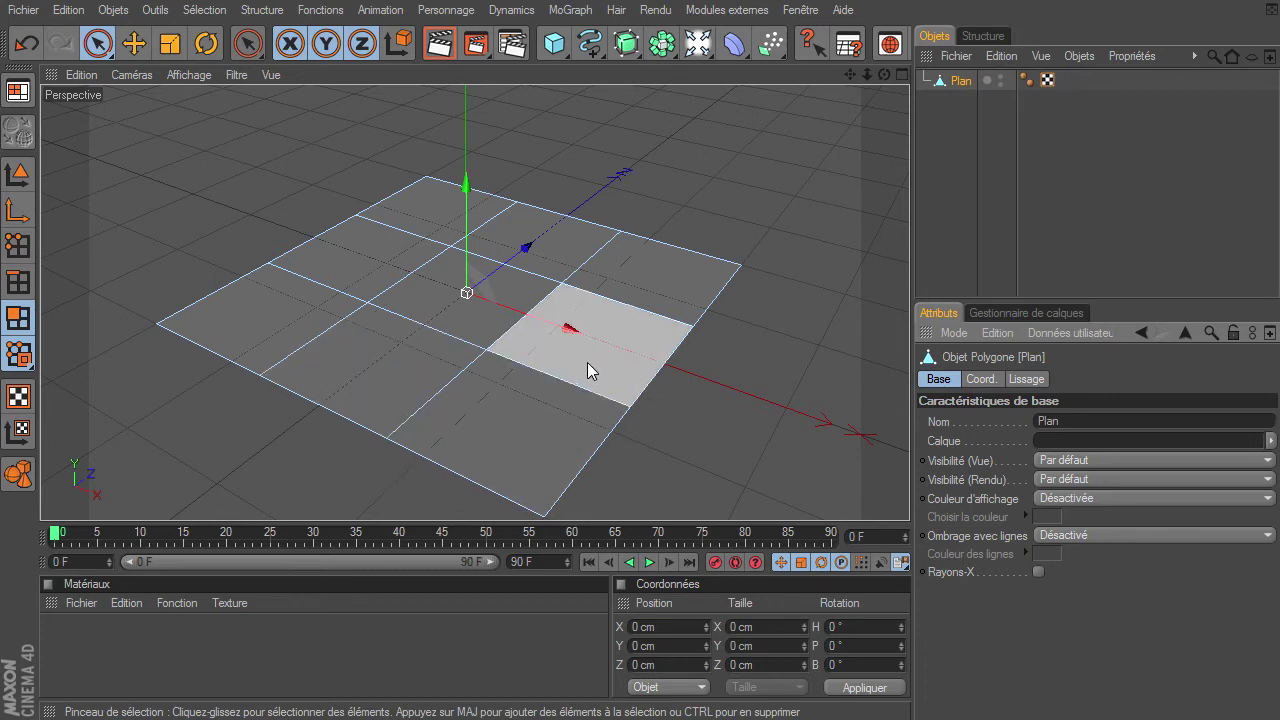
{"action": "left_click", "coordinate": [389, 366]}
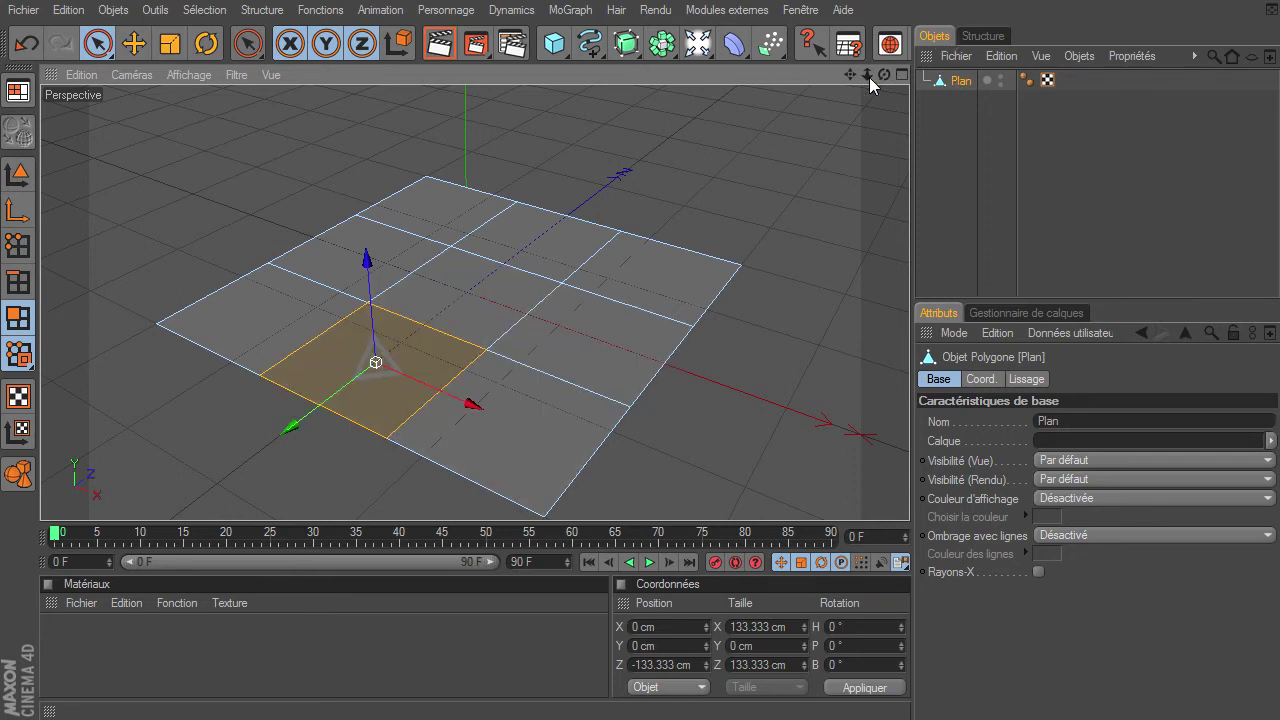
{"action": "left_click_drag", "start_coordinate": [849, 76], "coordinate": [909, 495]}
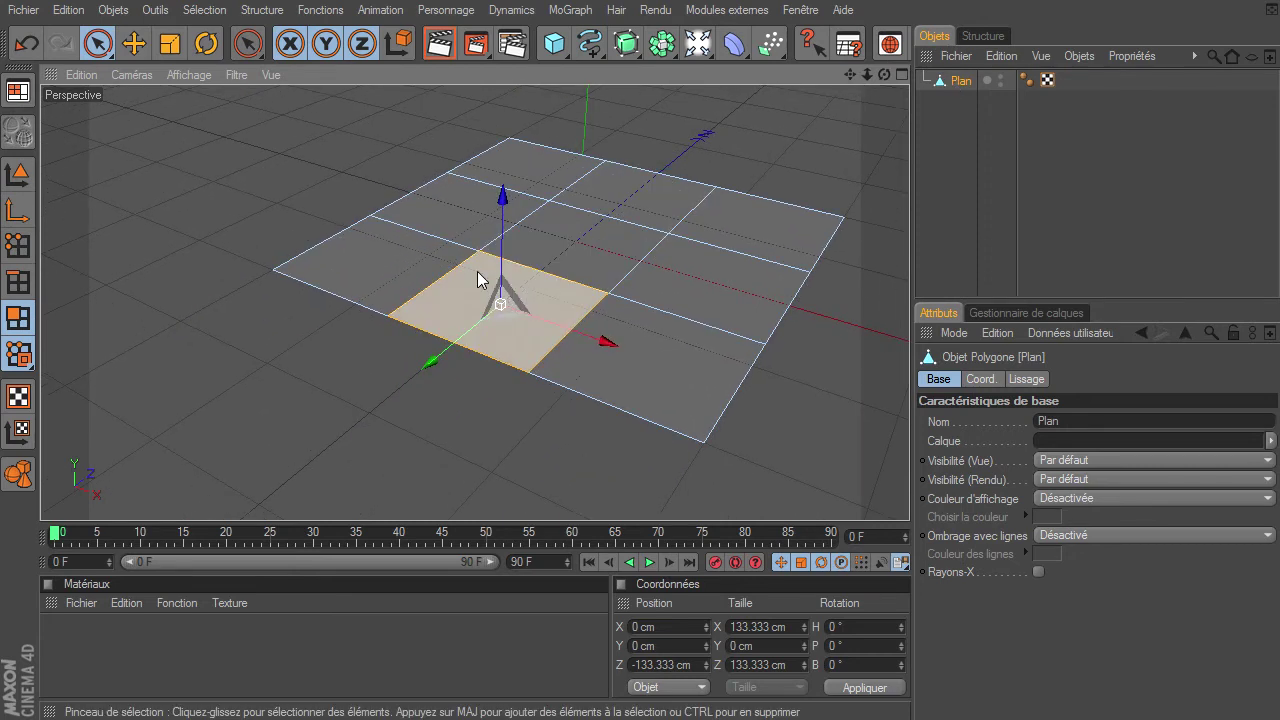
{"action": "mouse_move", "coordinate": [884, 75]}
{"action": "left_mouse_down"}
{"action": "mouse_move", "coordinate": [910, 497]}
{"action": "mouse_move", "coordinate": [706, 166]}
{"action": "left_mouse_up"}
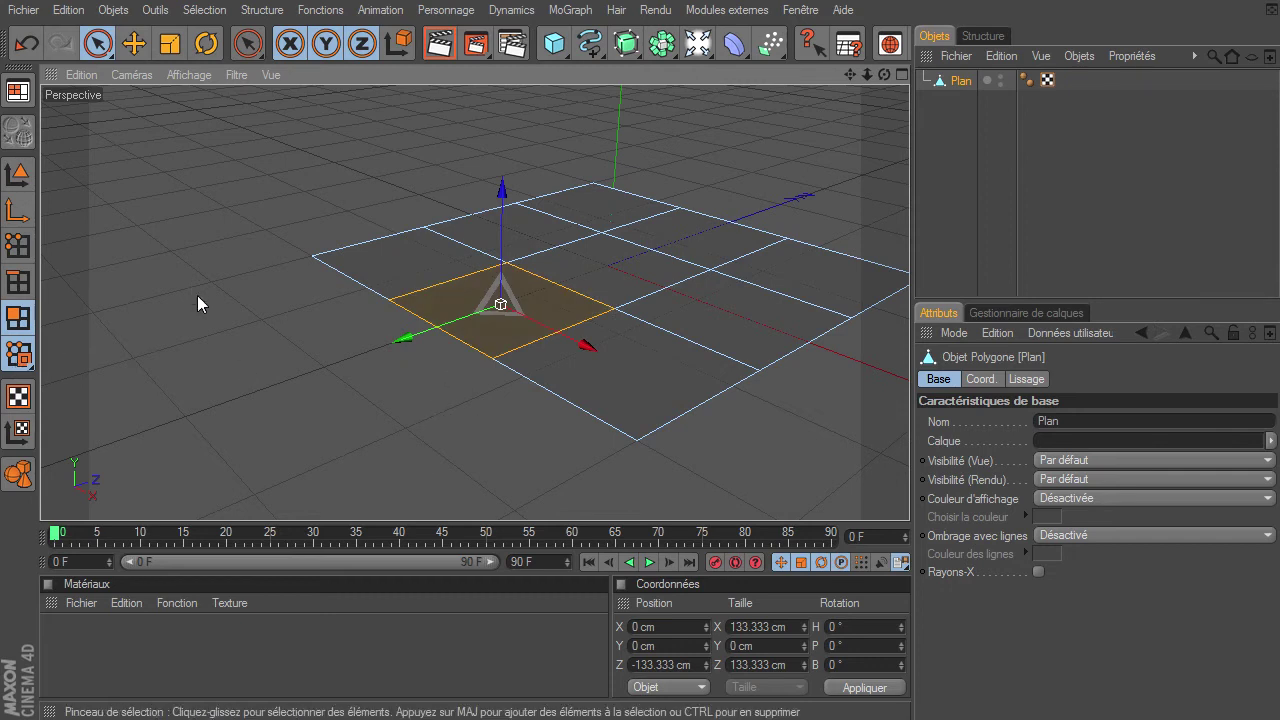
{"action": "left_click", "coordinate": [261, 10]}
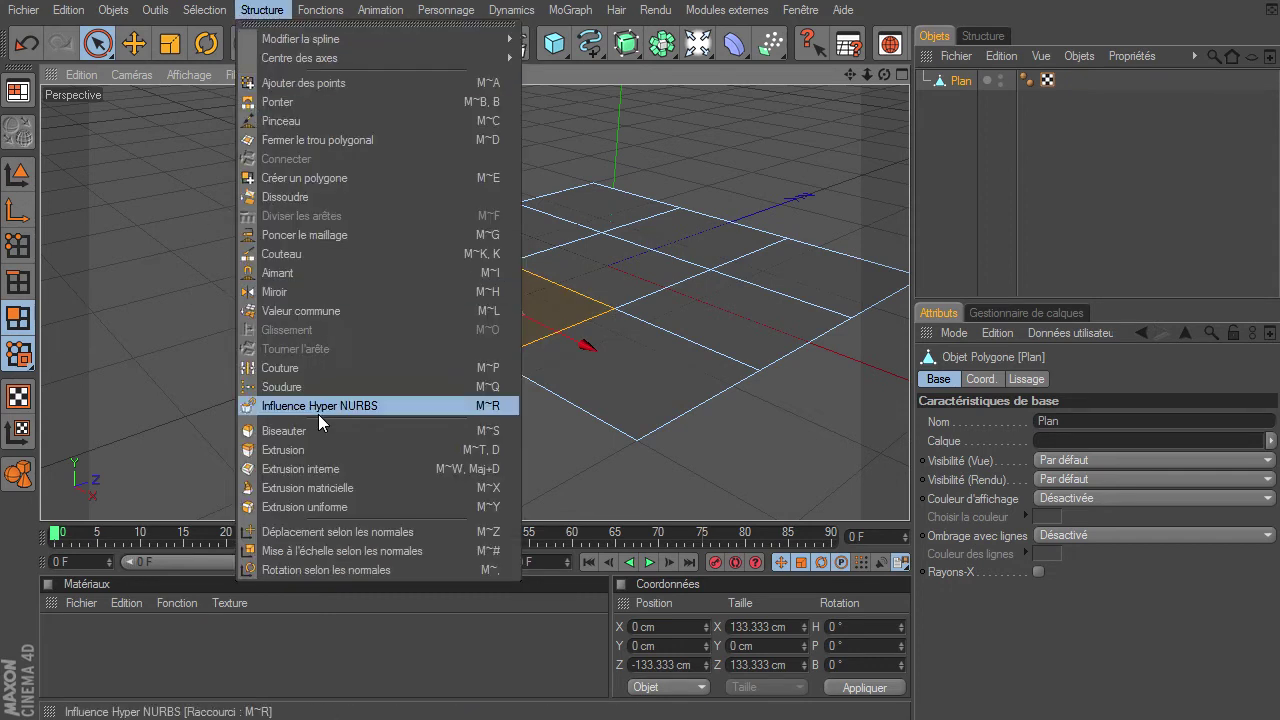
{"action": "left_click", "coordinate": [301, 448]}
{"action": "left_click_drag", "start_coordinate": [274, 382], "coordinate": [907, 493]}
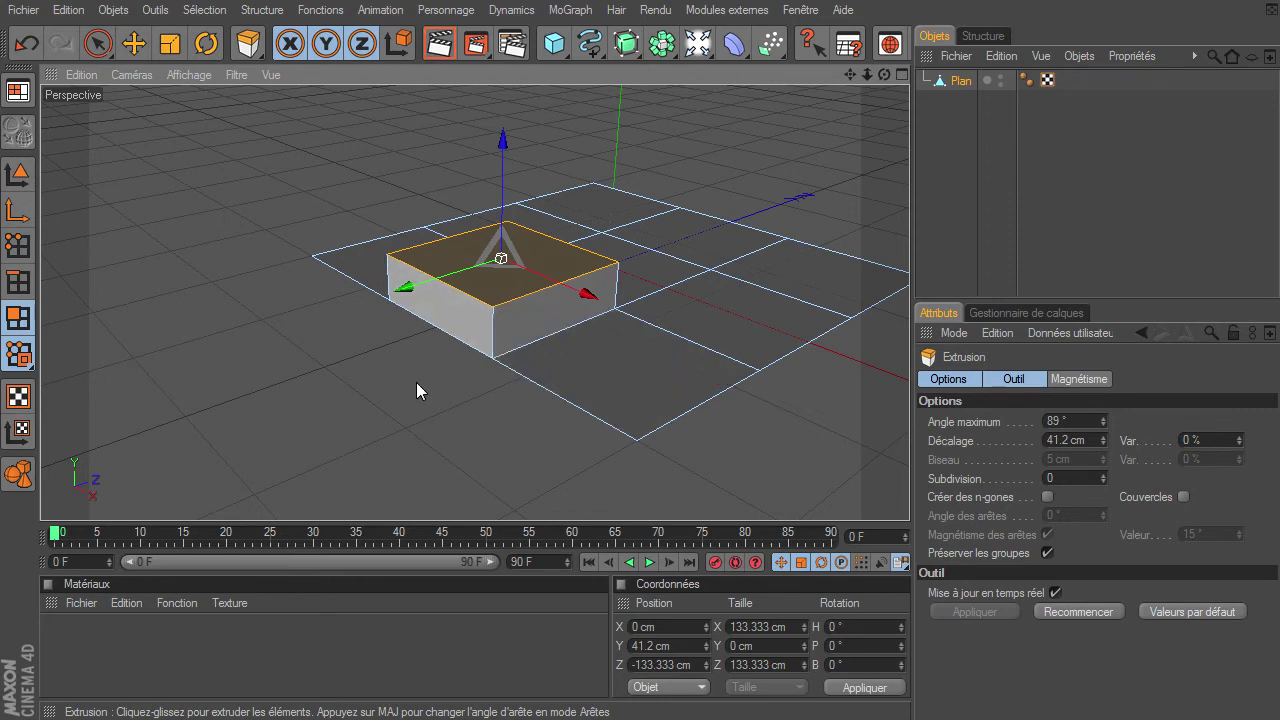
{"action": "key", "text": "ctrl+z"}
Try a bevel inset on the corner polygon, then undo it back to a flat grid.
{"action": "left_click", "coordinate": [262, 10]}
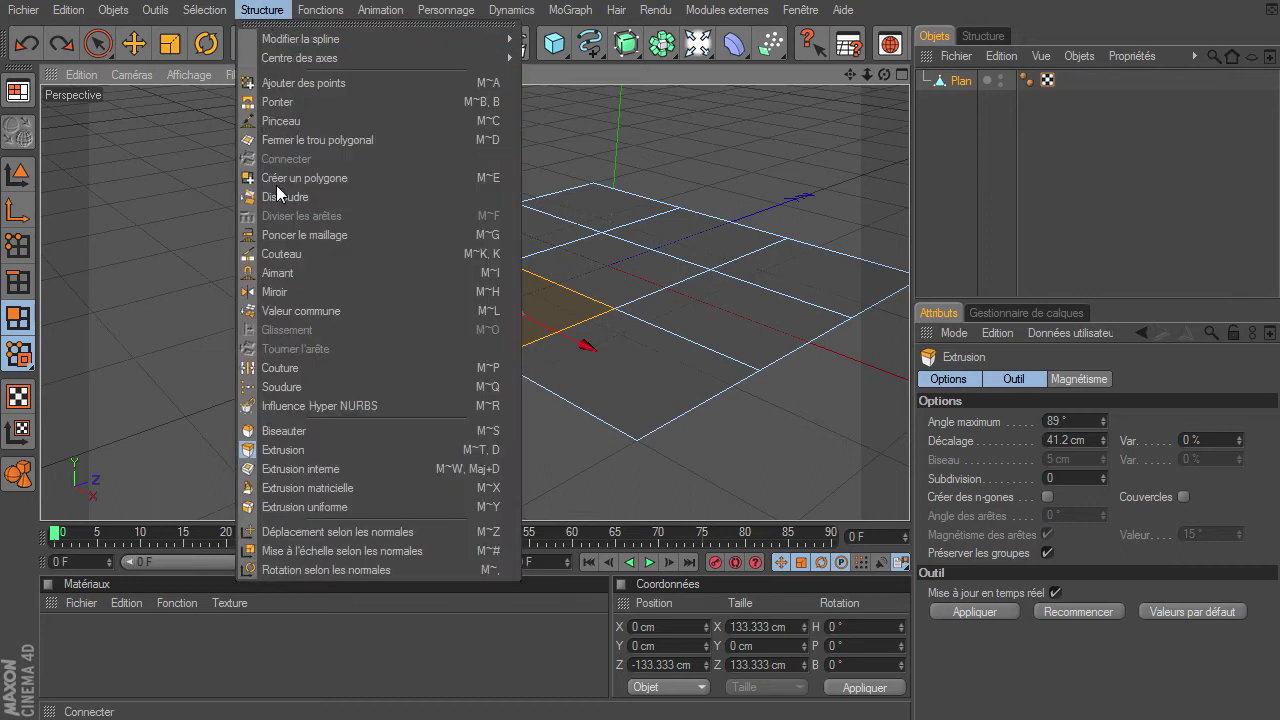
{"action": "left_click", "coordinate": [300, 430]}
{"action": "left_click_drag", "start_coordinate": [300, 443], "coordinate": [366, 435]}
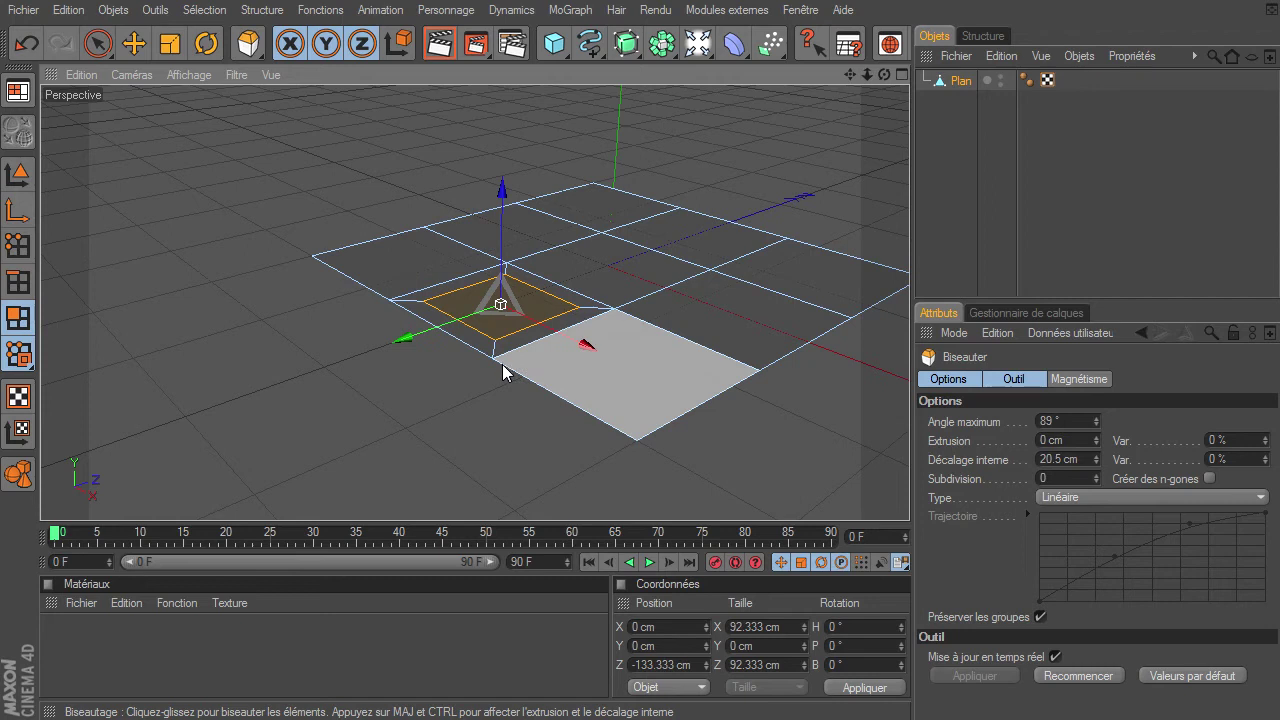
{"action": "mouse_move", "coordinate": [885, 77]}
{"action": "left_mouse_down"}
{"action": "mouse_move", "coordinate": [909, 495]}
{"action": "mouse_move", "coordinate": [927, 498]}
{"action": "mouse_move", "coordinate": [909, 495]}
{"action": "left_mouse_up"}
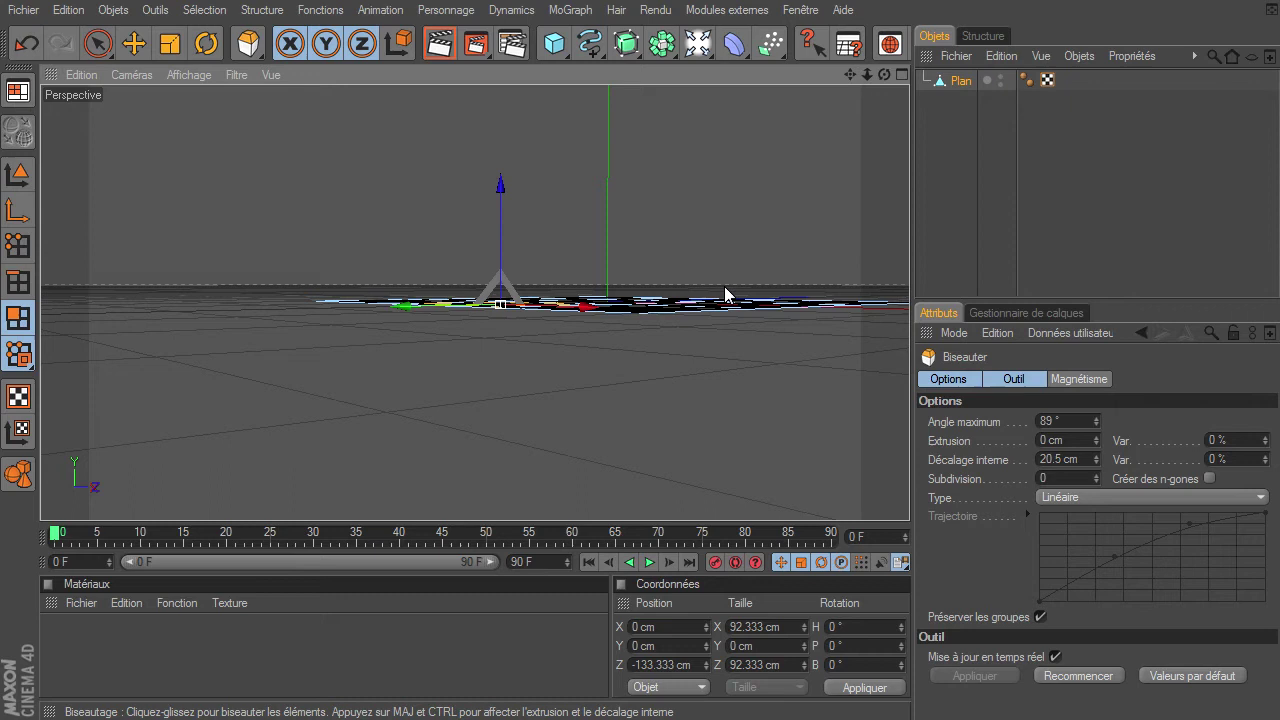
{"action": "key", "text": "ctrl+z"}
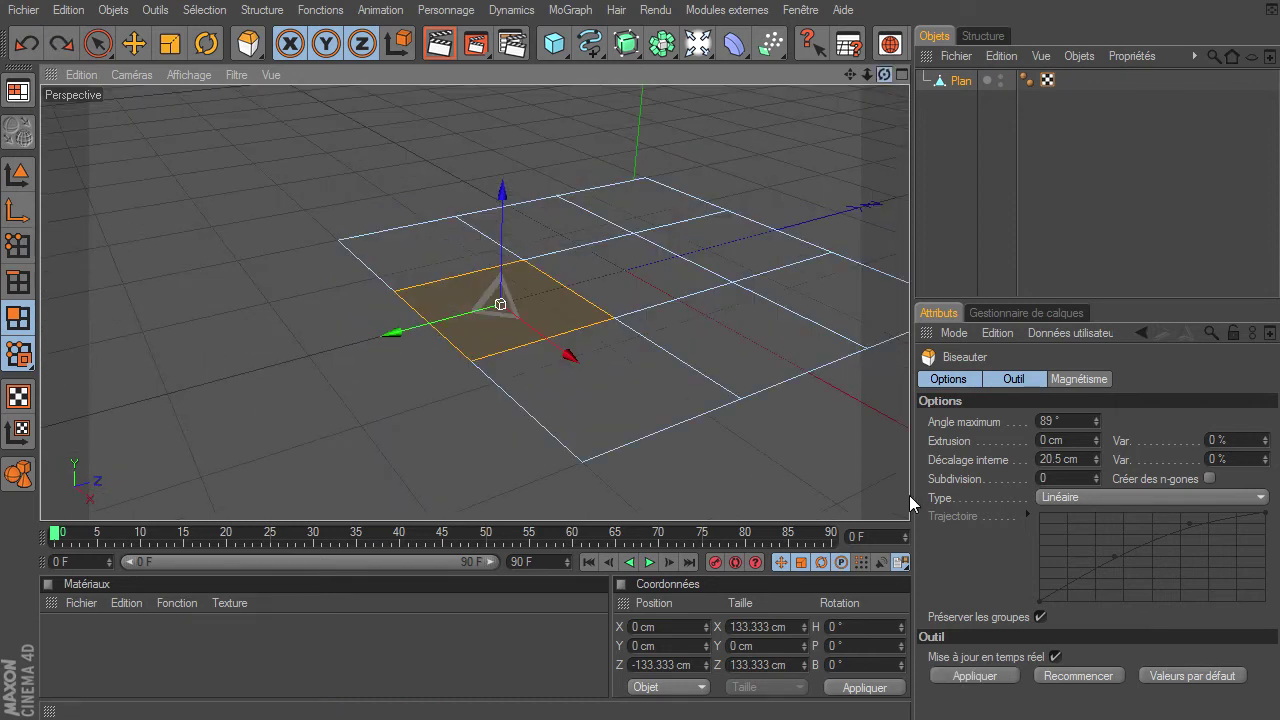
{"action": "key", "text": "ctrl+z"}
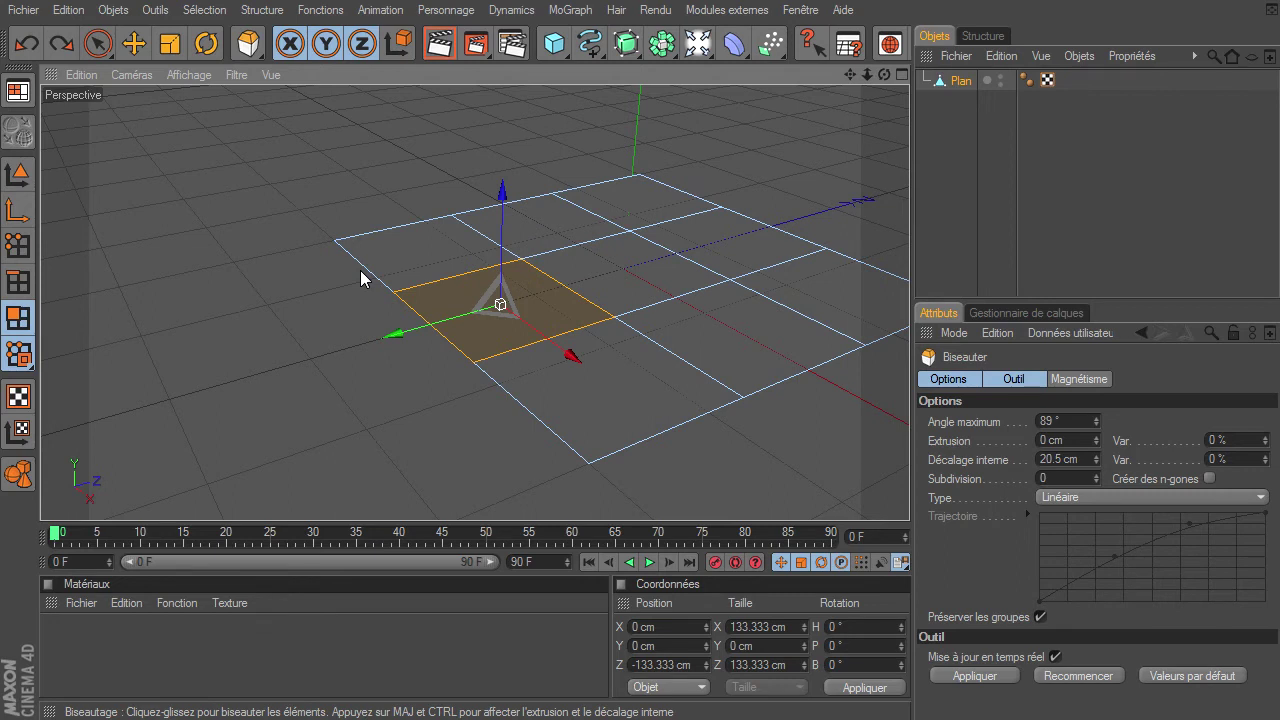
{"action": "left_click", "coordinate": [261, 10]}
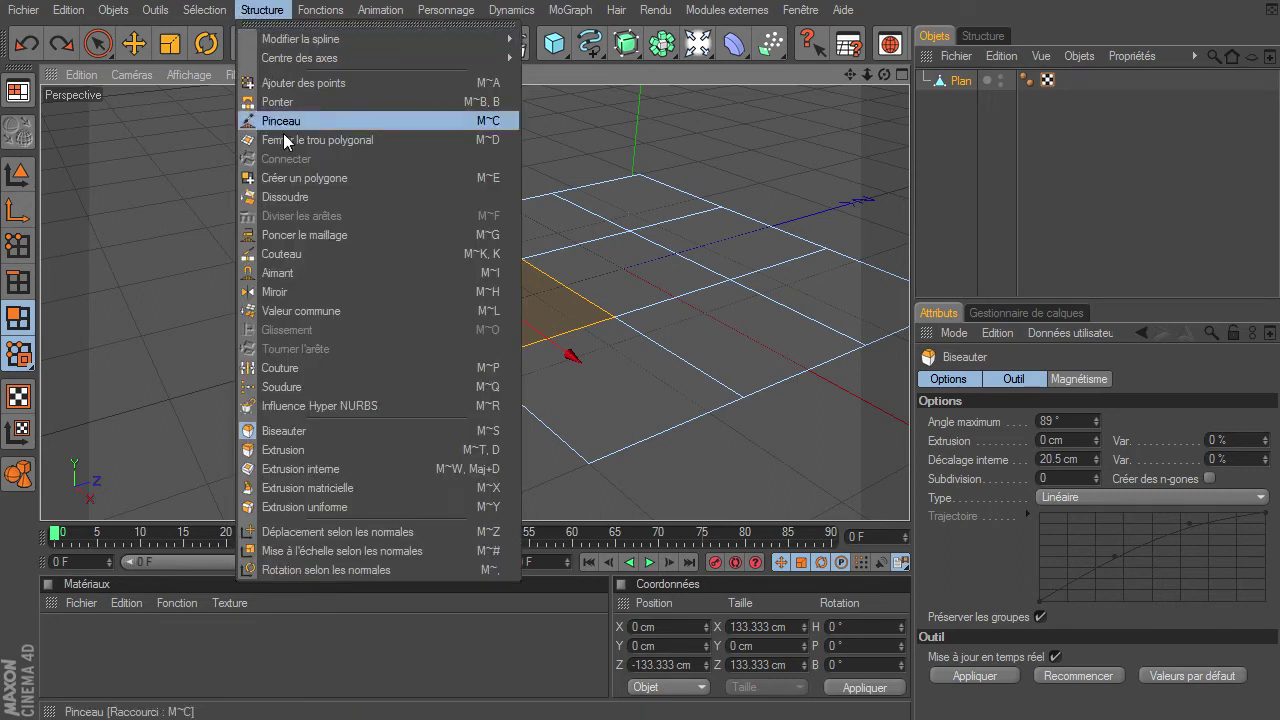
Inset the plane's corner polygon with Extrusion interne.
{"action": "left_click", "coordinate": [349, 466]}
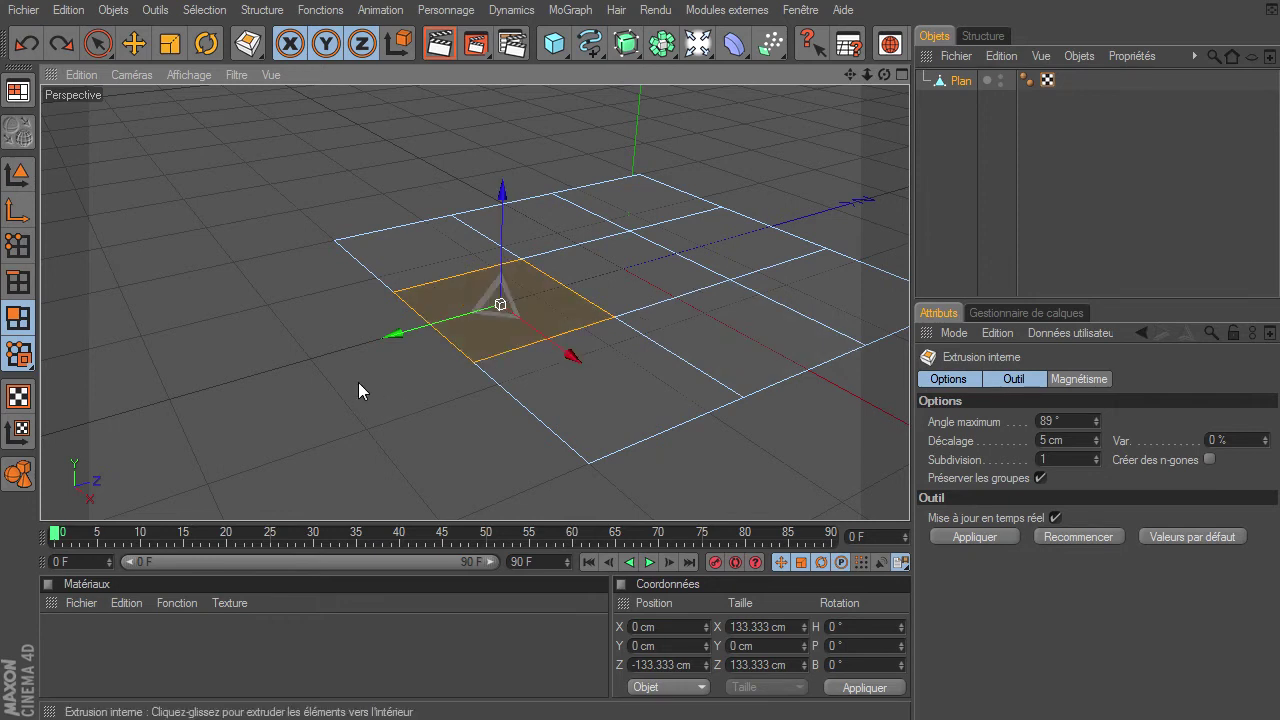
{"action": "left_click_drag", "start_coordinate": [358, 382], "coordinate": [909, 495]}
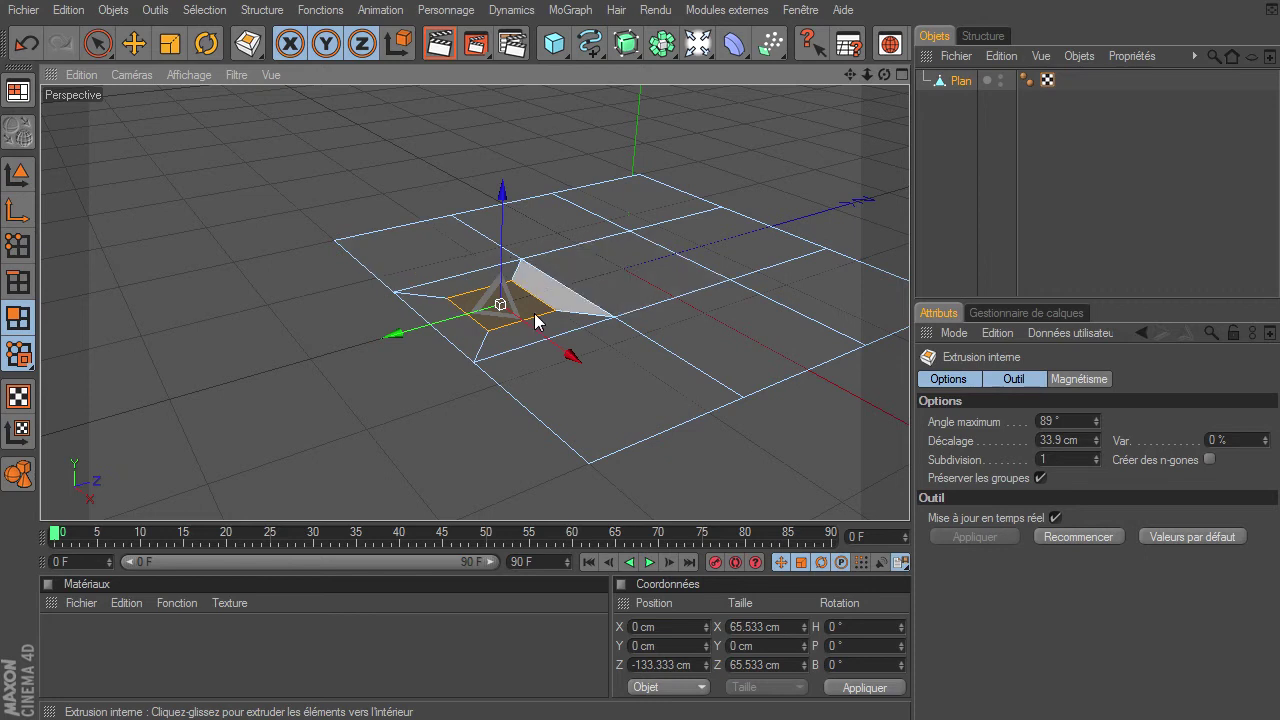
{"action": "left_click_drag", "start_coordinate": [884, 74], "coordinate": [909, 495]}
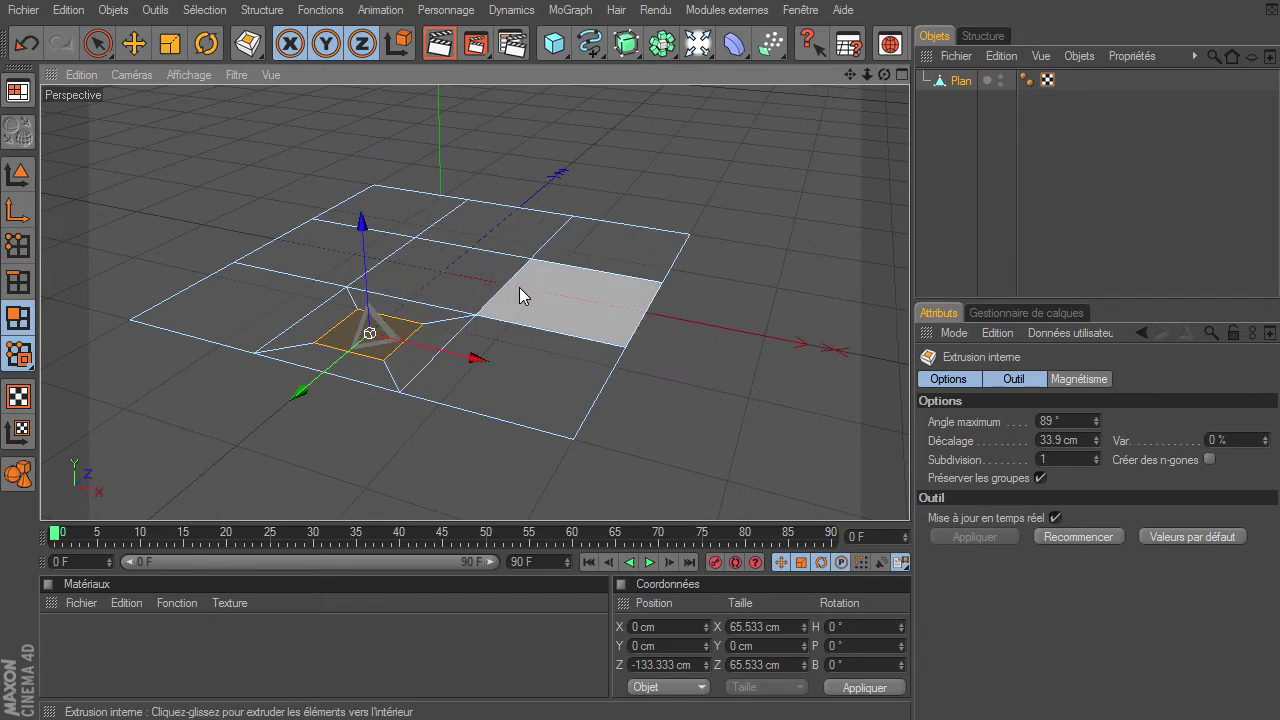
Select the central 2x2 block of polygons and inset it.
{"action": "left_click", "coordinate": [493, 219]}
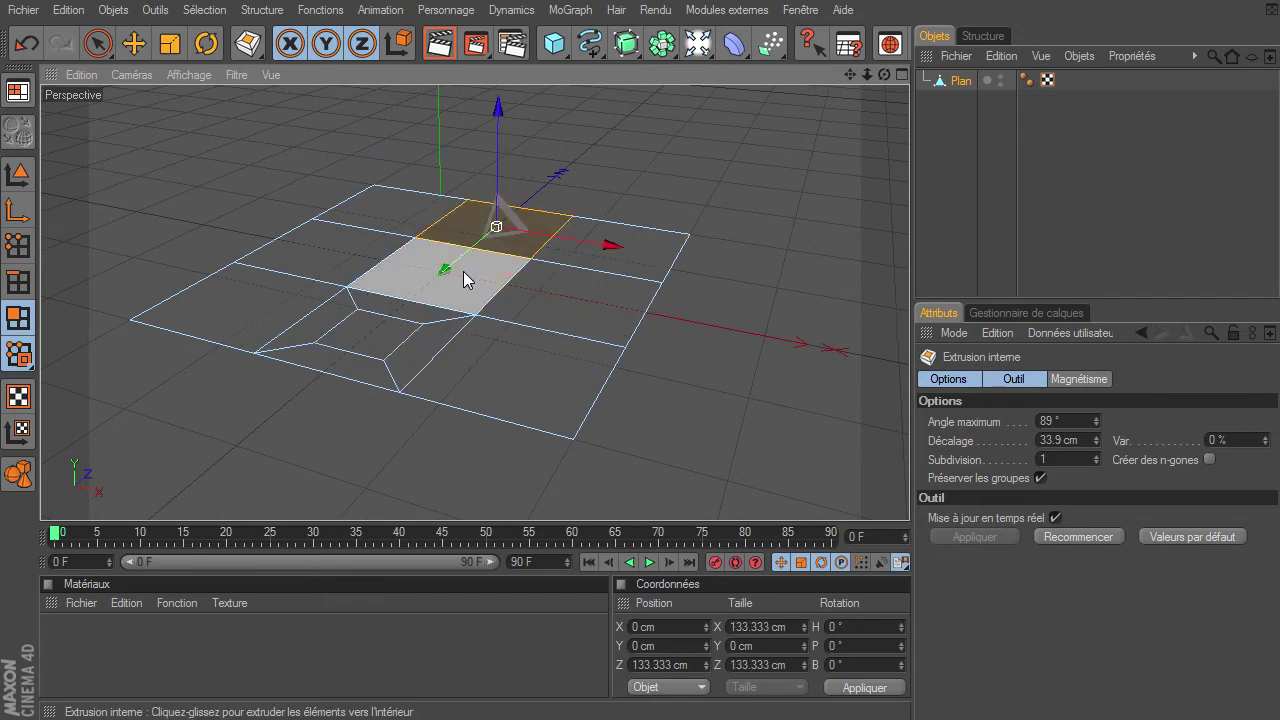
{"action": "left_click", "coordinate": [463, 271], "text": "shift"}
{"action": "left_click", "coordinate": [533, 279], "text": "shift"}
{"action": "left_click", "coordinate": [593, 237], "text": "shift"}
{"action": "left_click", "coordinate": [591, 258], "text": "shift"}
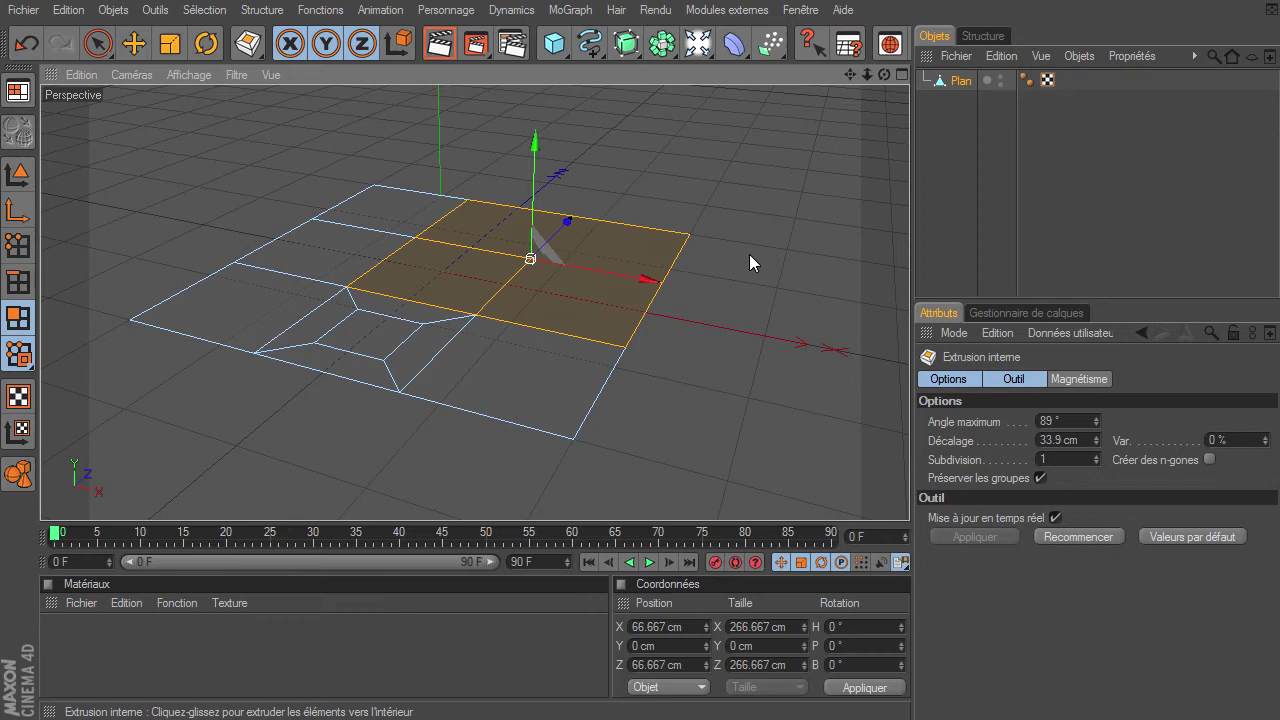
{"action": "left_click_drag", "start_coordinate": [787, 249], "coordinate": [909, 495]}
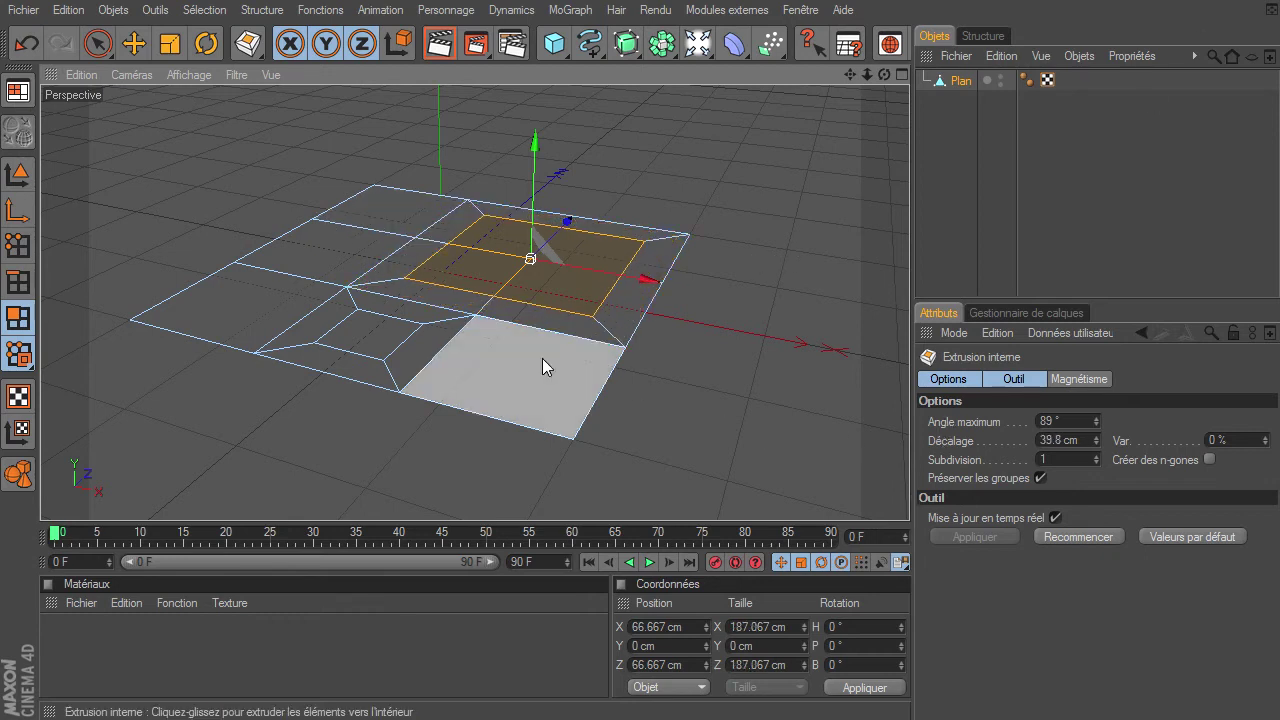
Inset the corner and large left polygons together at a 21.2 cm offset.
{"action": "left_click", "coordinate": [343, 335]}
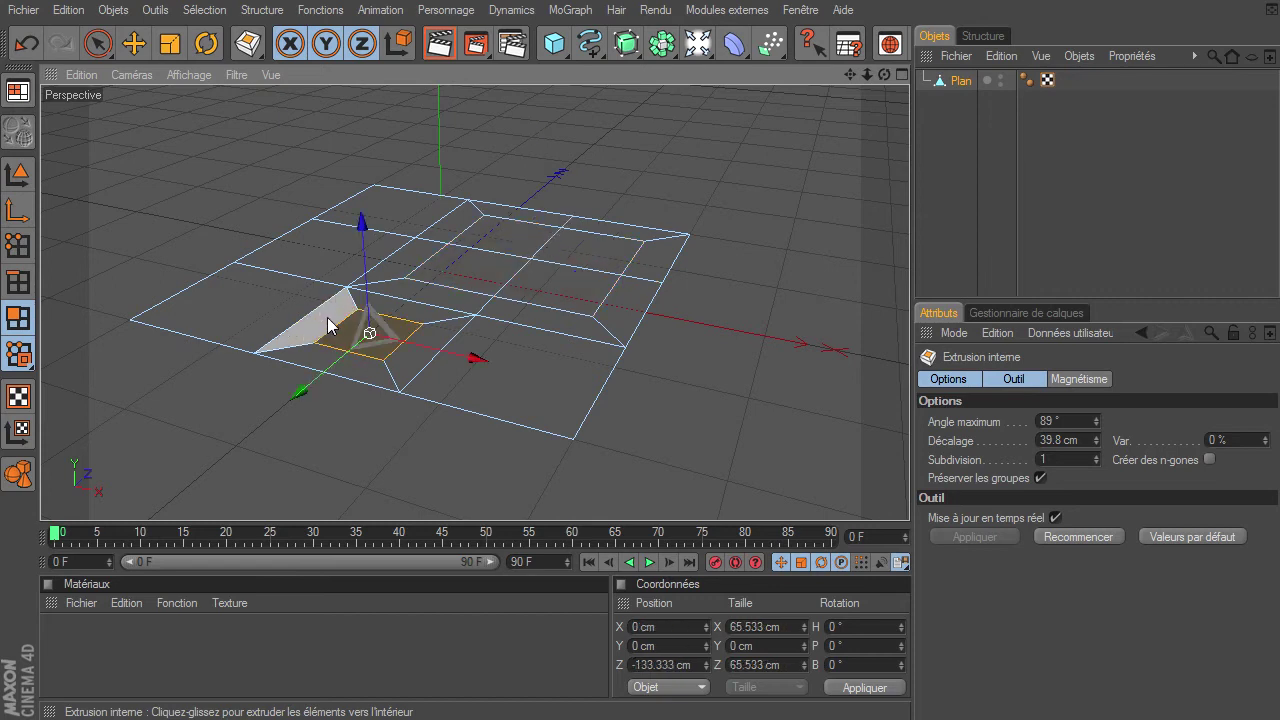
{"action": "left_click", "coordinate": [275, 306], "text": "shift"}
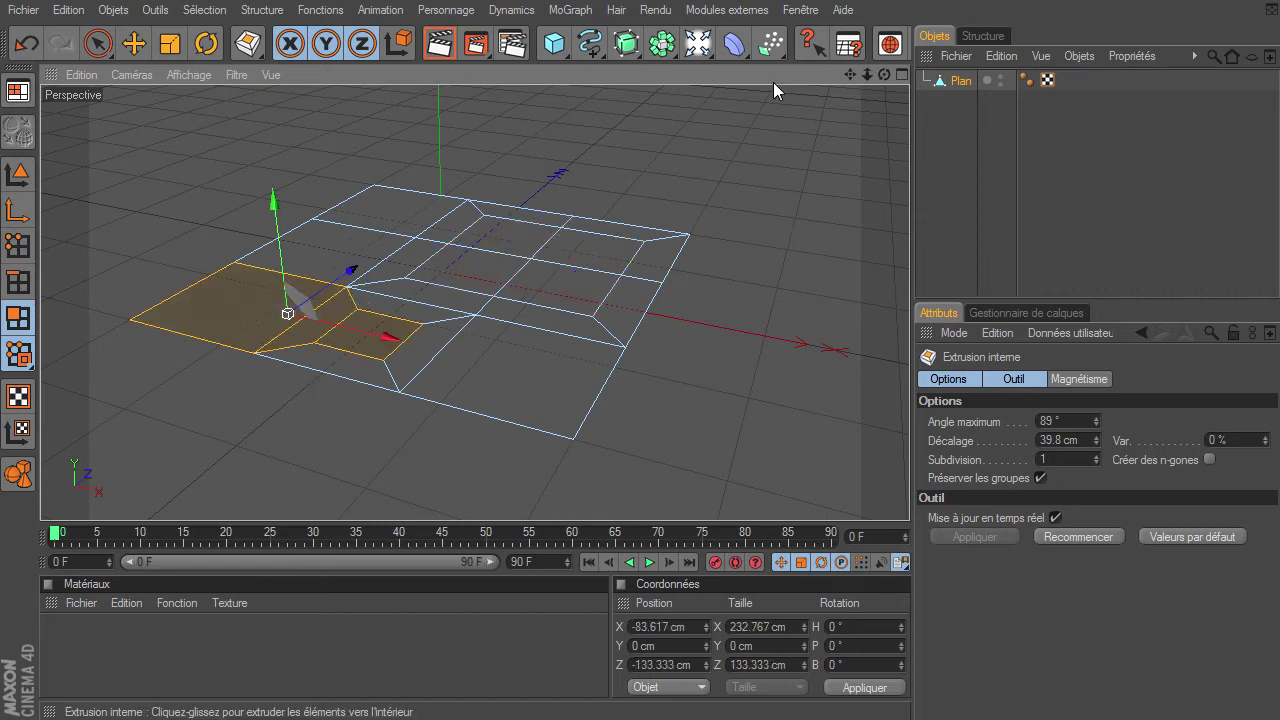
{"action": "left_click_drag", "start_coordinate": [845, 75], "coordinate": [808, 103]}
{"action": "left_click_drag", "start_coordinate": [632, 142], "coordinate": [909, 495]}
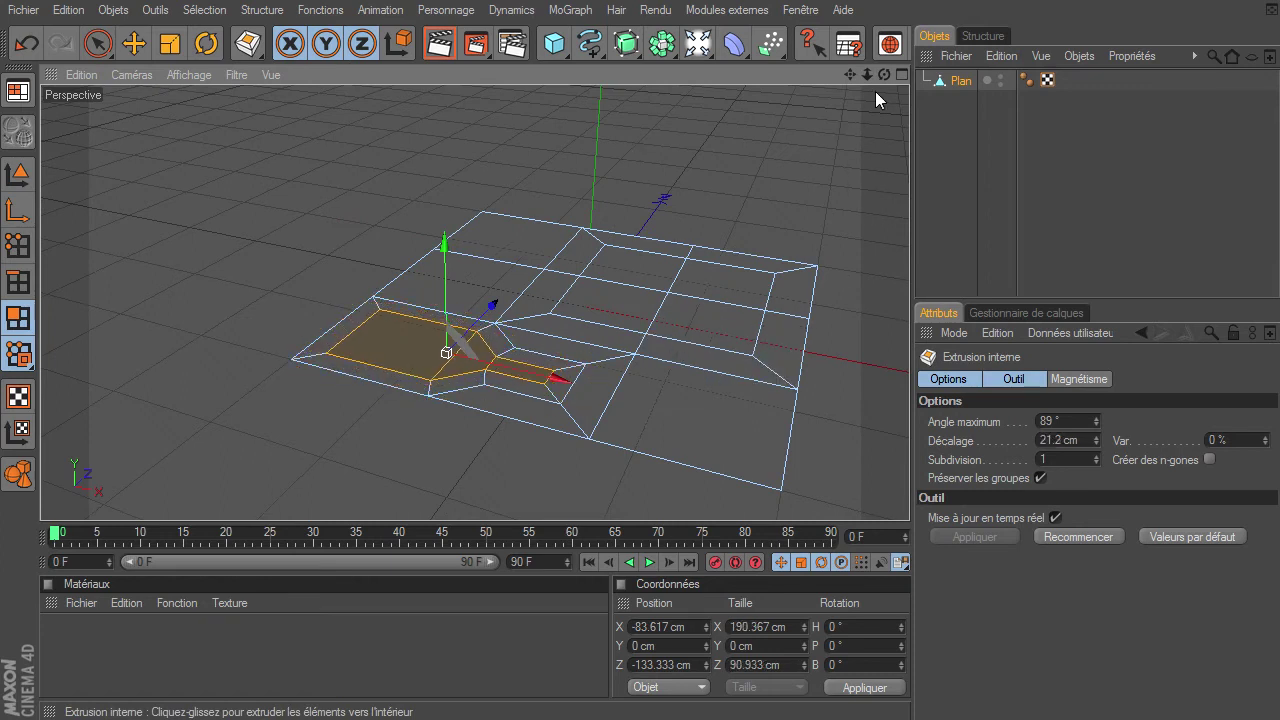
{"action": "mouse_move", "coordinate": [882, 72]}
{"action": "left_mouse_down"}
{"action": "mouse_move", "coordinate": [909, 495]}
{"action": "mouse_move", "coordinate": [970, 462]}
{"action": "mouse_move", "coordinate": [909, 495]}
{"action": "left_mouse_up"}
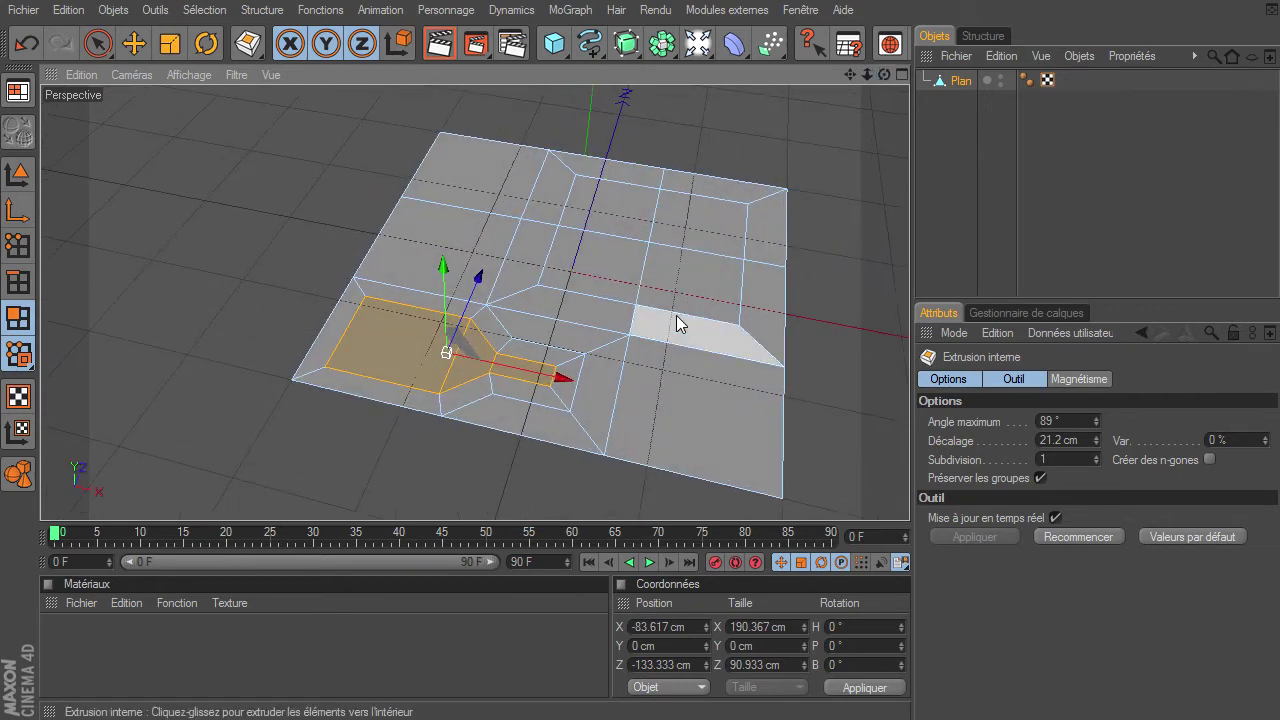
Delete the Plan and close the project without saving.
{"action": "left_click", "coordinate": [18, 174]}
{"action": "left_click", "coordinate": [962, 82]}
{"action": "key", "text": "Delete"}
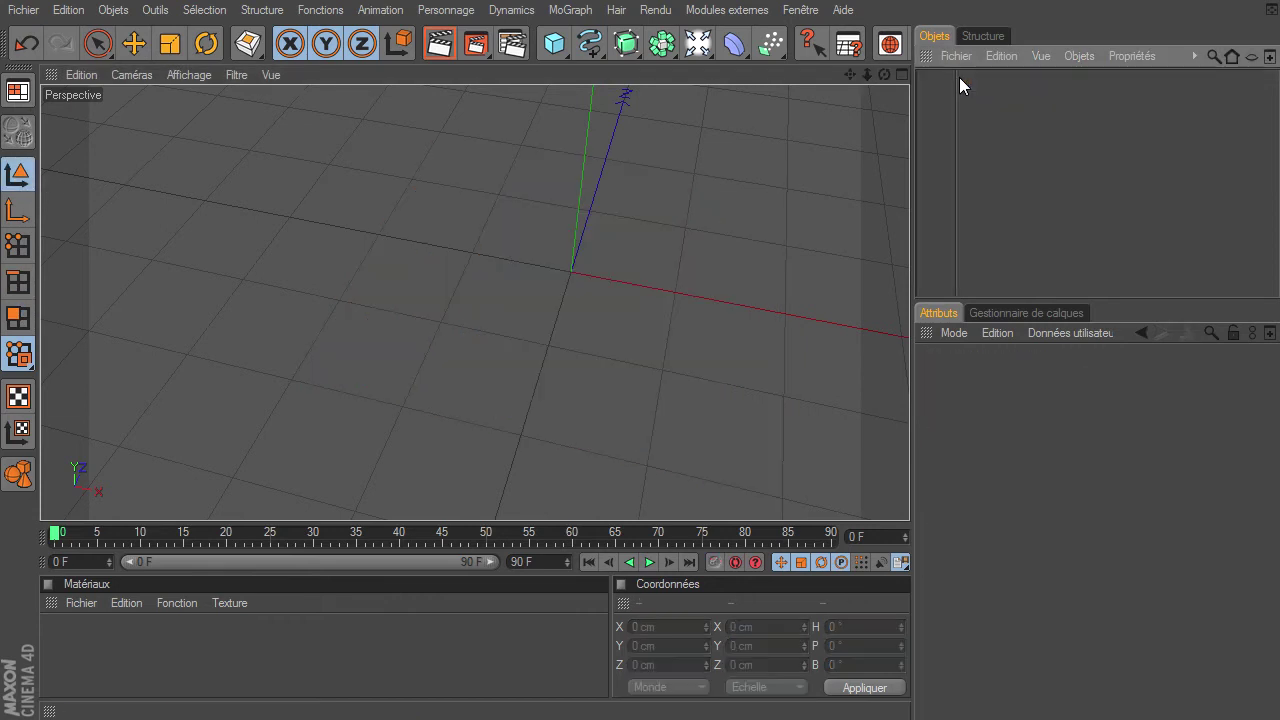
{"action": "left_click", "coordinate": [24, 10]}
{"action": "left_click", "coordinate": [45, 120]}
{"action": "left_click", "coordinate": [1046, 570]}
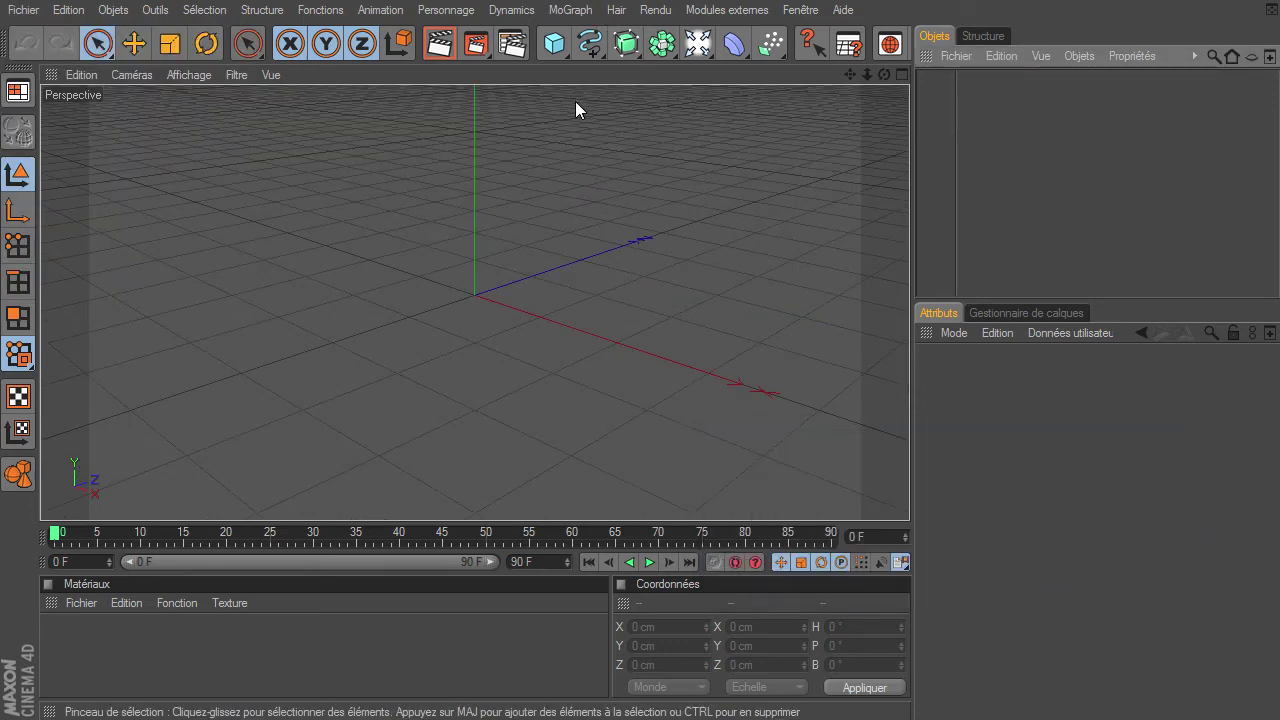
Add a cube, set its Y size to 5 cm, and make it editable.
{"action": "left_click", "coordinate": [554, 43]}
{"action": "left_click", "coordinate": [647, 68]}
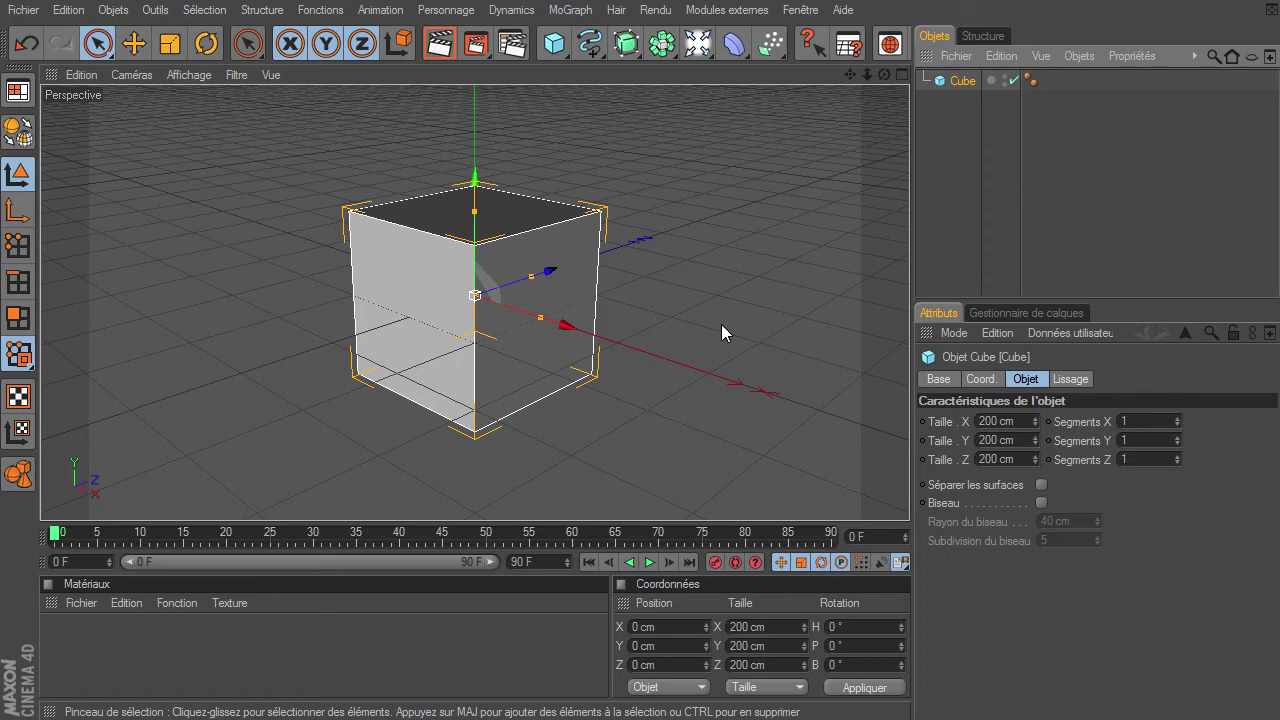
{"action": "double_click", "coordinate": [1026, 439]}
{"action": "type", "text": "5"}
{"action": "key", "text": "Return"}
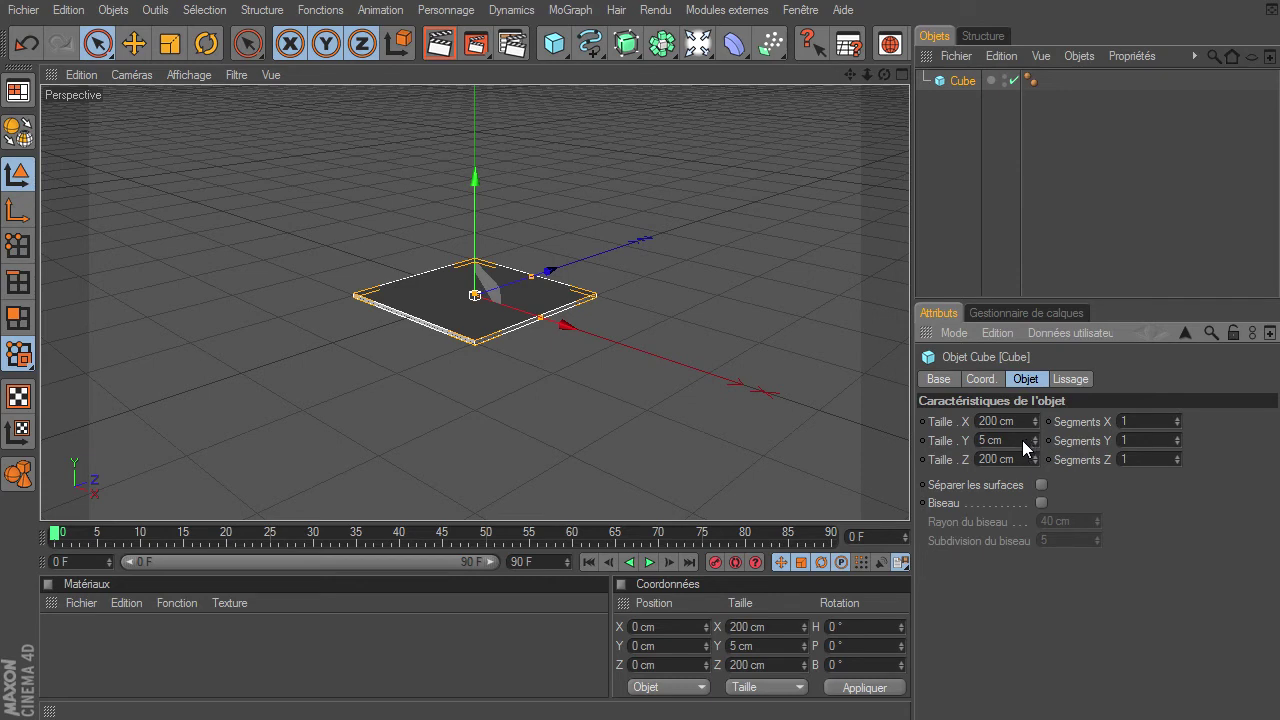
{"action": "left_click_drag", "start_coordinate": [866, 74], "coordinate": [909, 495]}
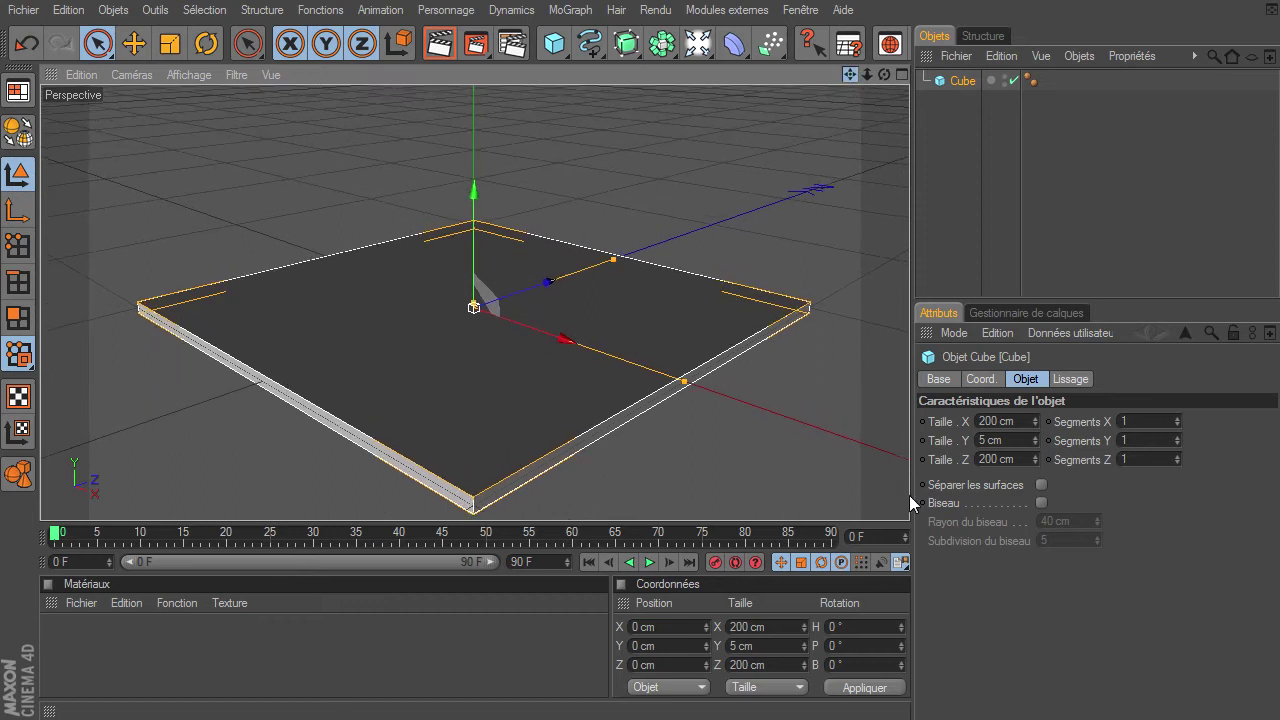
{"action": "left_click_drag", "start_coordinate": [880, 77], "coordinate": [909, 495]}
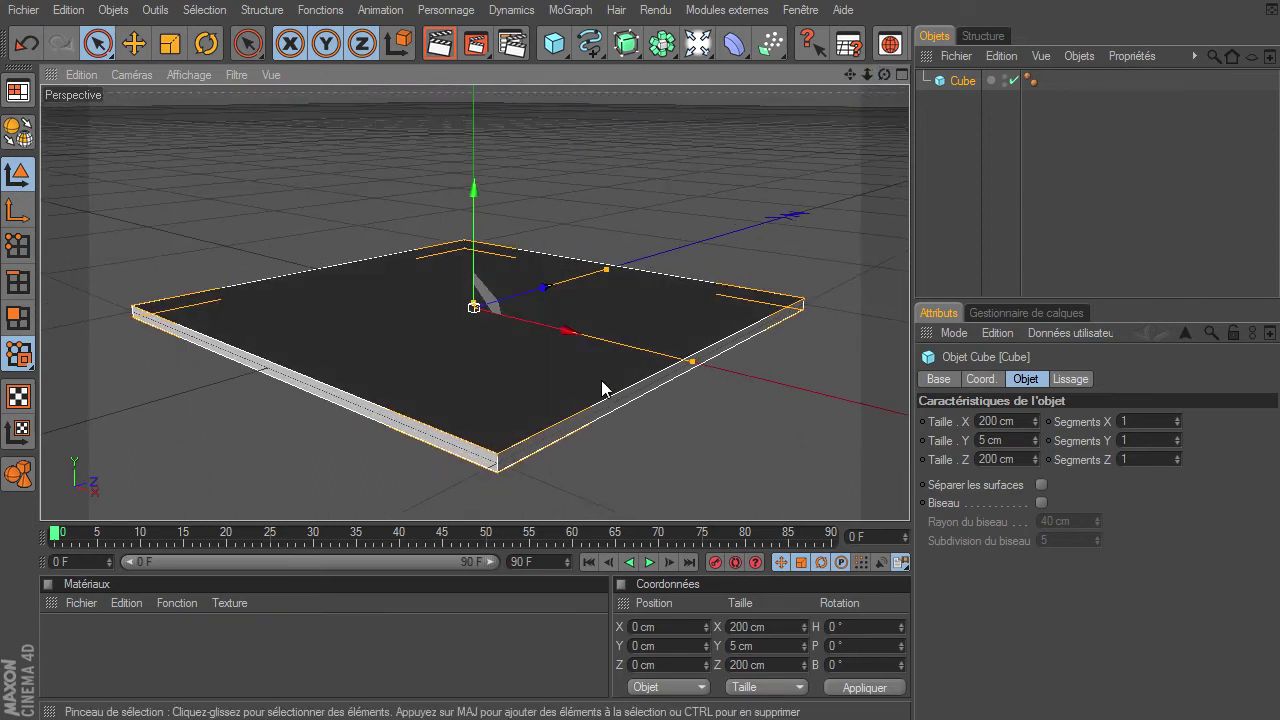
{"action": "left_click", "coordinate": [28, 124]}
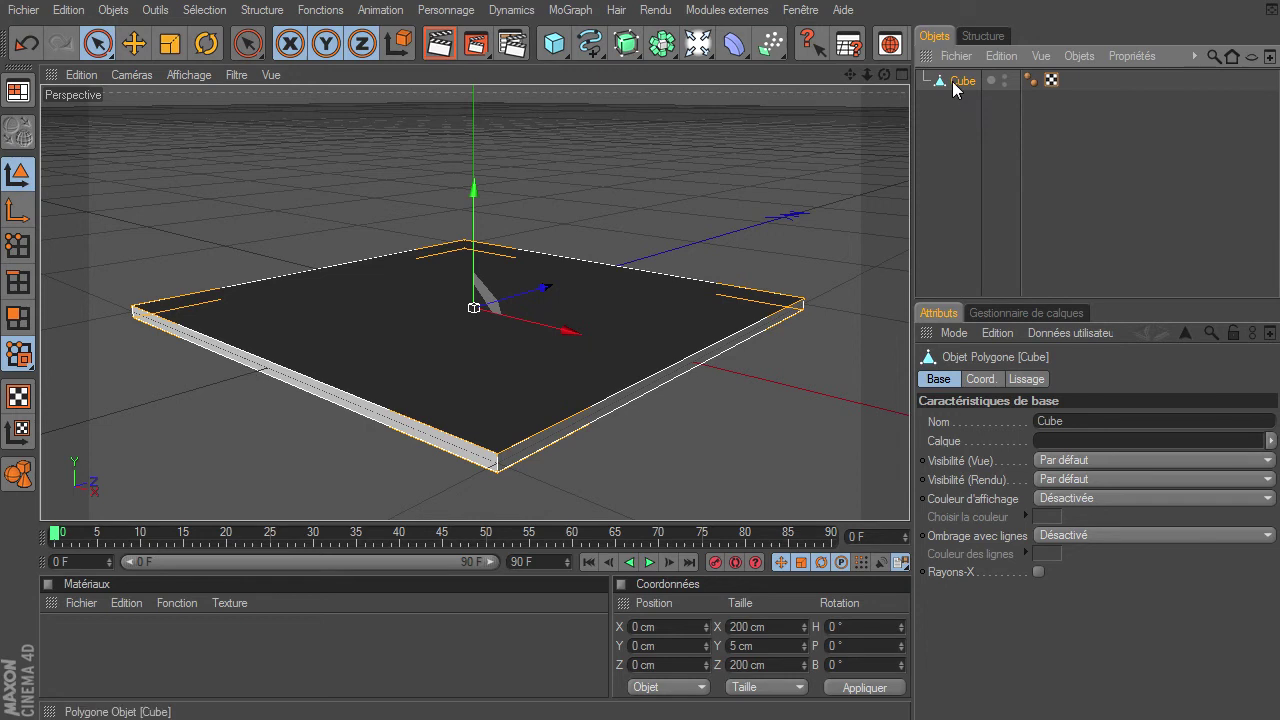
{"action": "key", "text": "ctrl+c"}
{"action": "key", "text": "ctrl+v"}
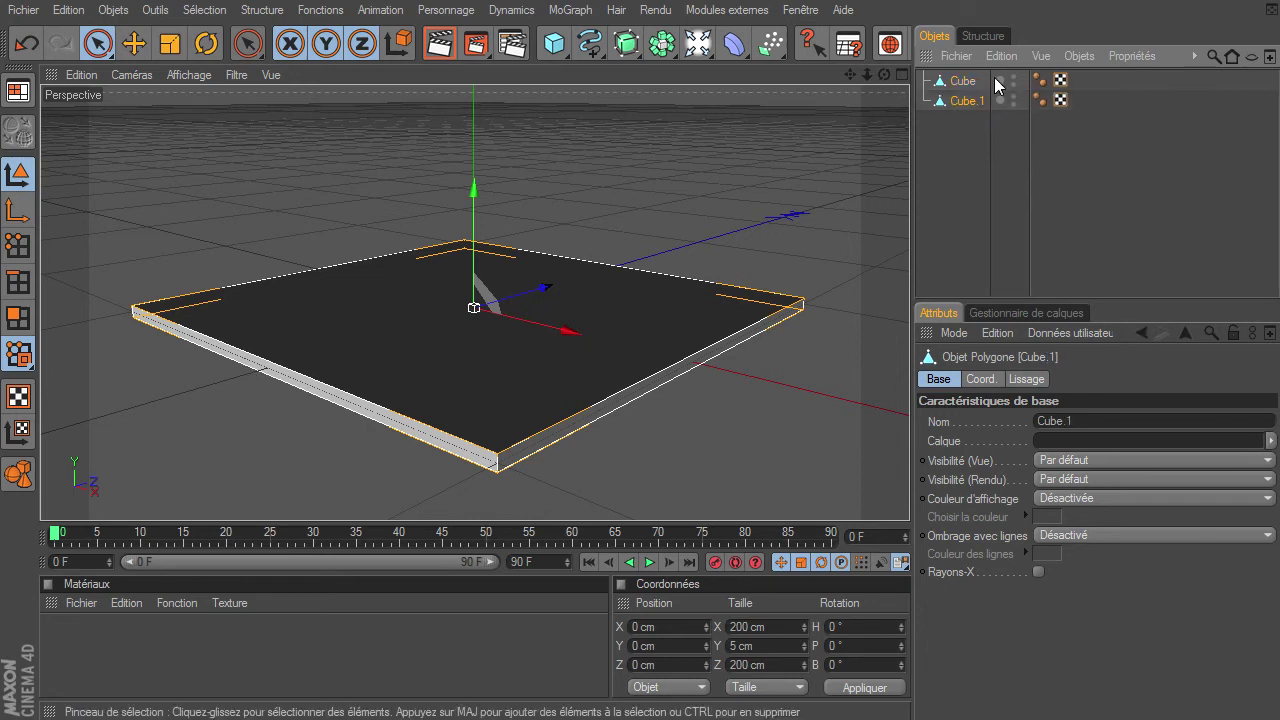
{"action": "left_click", "coordinate": [206, 46]}
{"action": "mouse_move", "coordinate": [505, 267]}
{"action": "left_mouse_down"}
{"action": "mouse_move", "coordinate": [531, 366]}
{"action": "mouse_move", "coordinate": [521, 389]}
{"action": "left_mouse_up"}
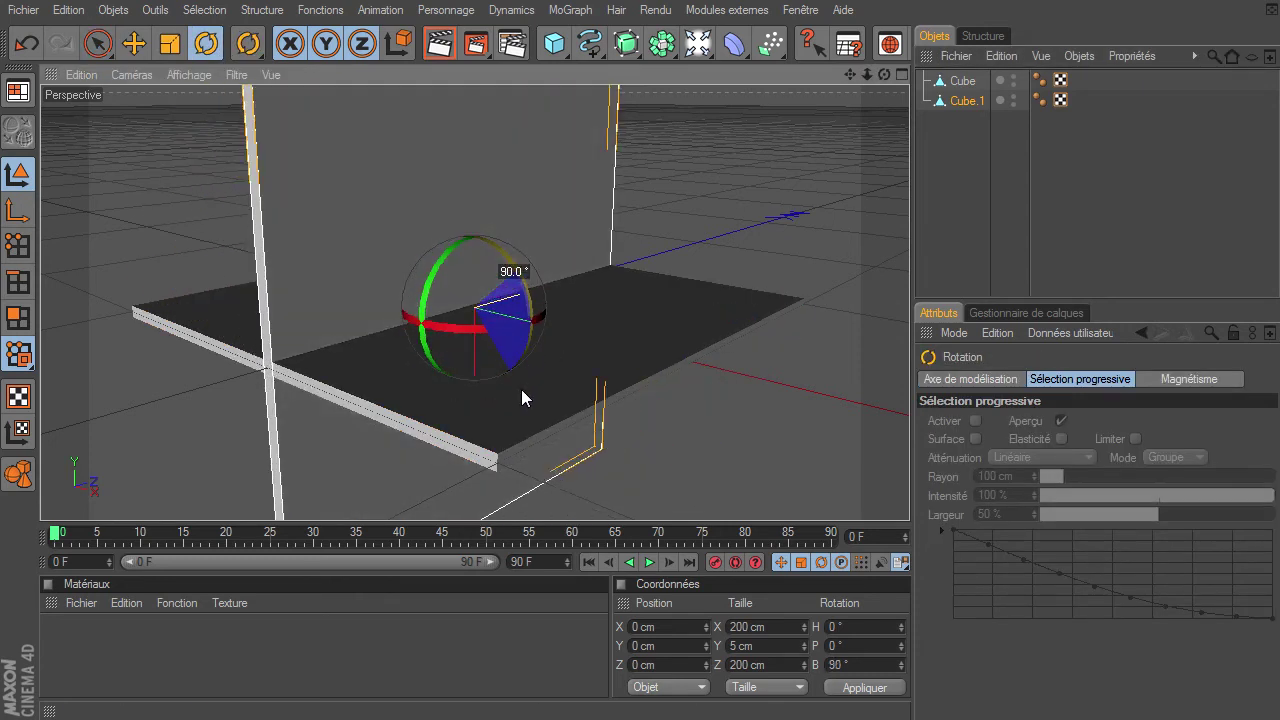
{"action": "left_click", "coordinate": [133, 44]}
{"action": "left_click_drag", "start_coordinate": [553, 288], "coordinate": [909, 495]}
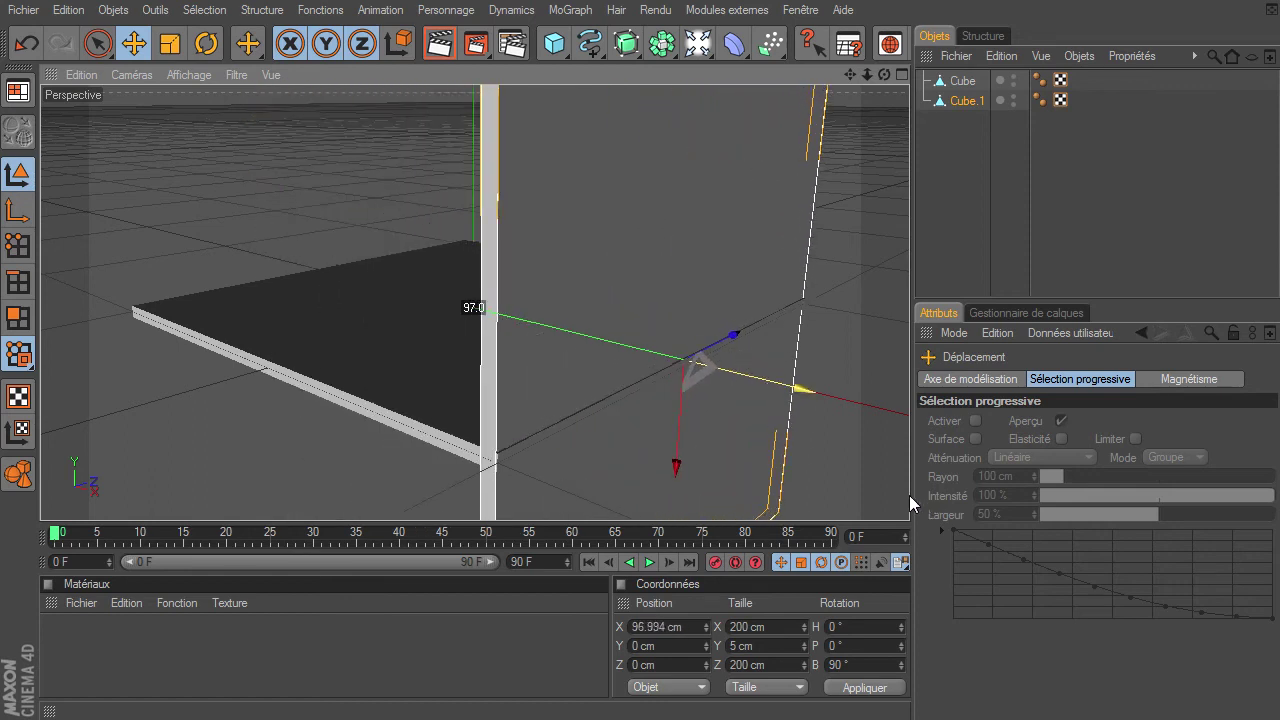
{"action": "mouse_move", "coordinate": [909, 495]}
{"action": "left_mouse_down"}
{"action": "mouse_move", "coordinate": [639, 455]}
{"action": "mouse_move", "coordinate": [909, 495]}
{"action": "left_mouse_up"}
{"action": "left_click_drag", "start_coordinate": [867, 75], "coordinate": [867, 75]}
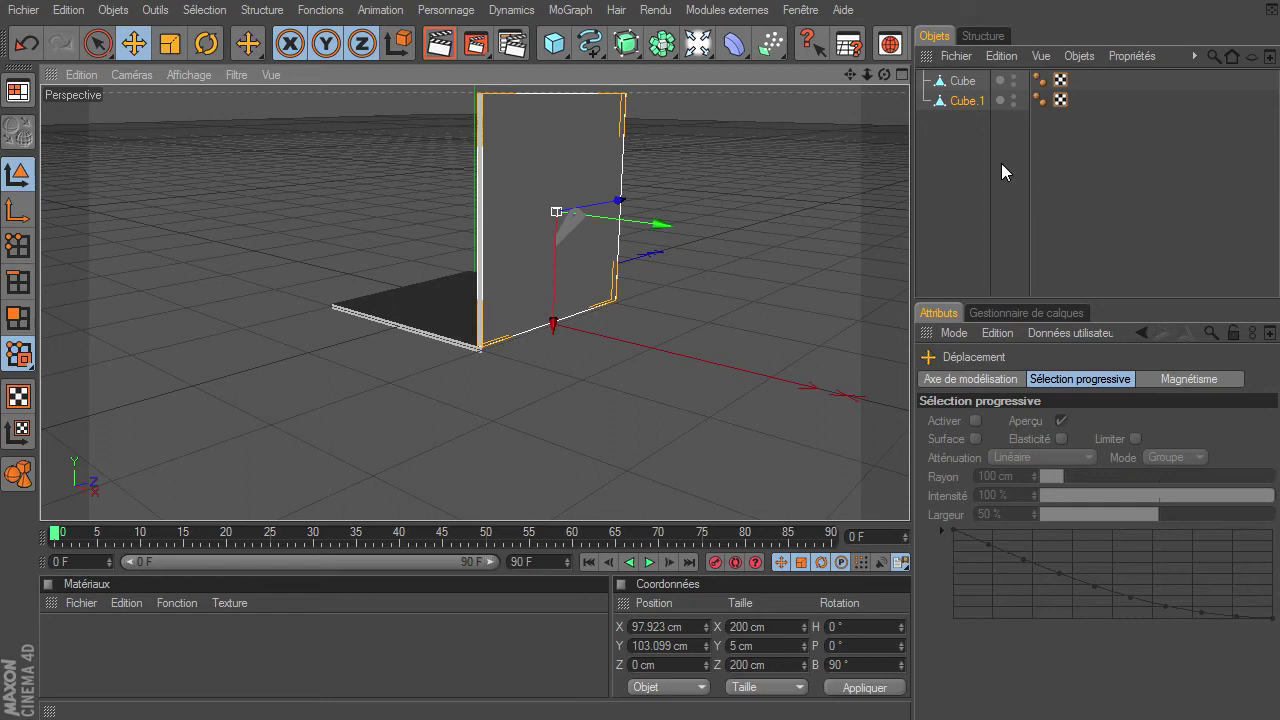
{"action": "key", "text": "Delete"}
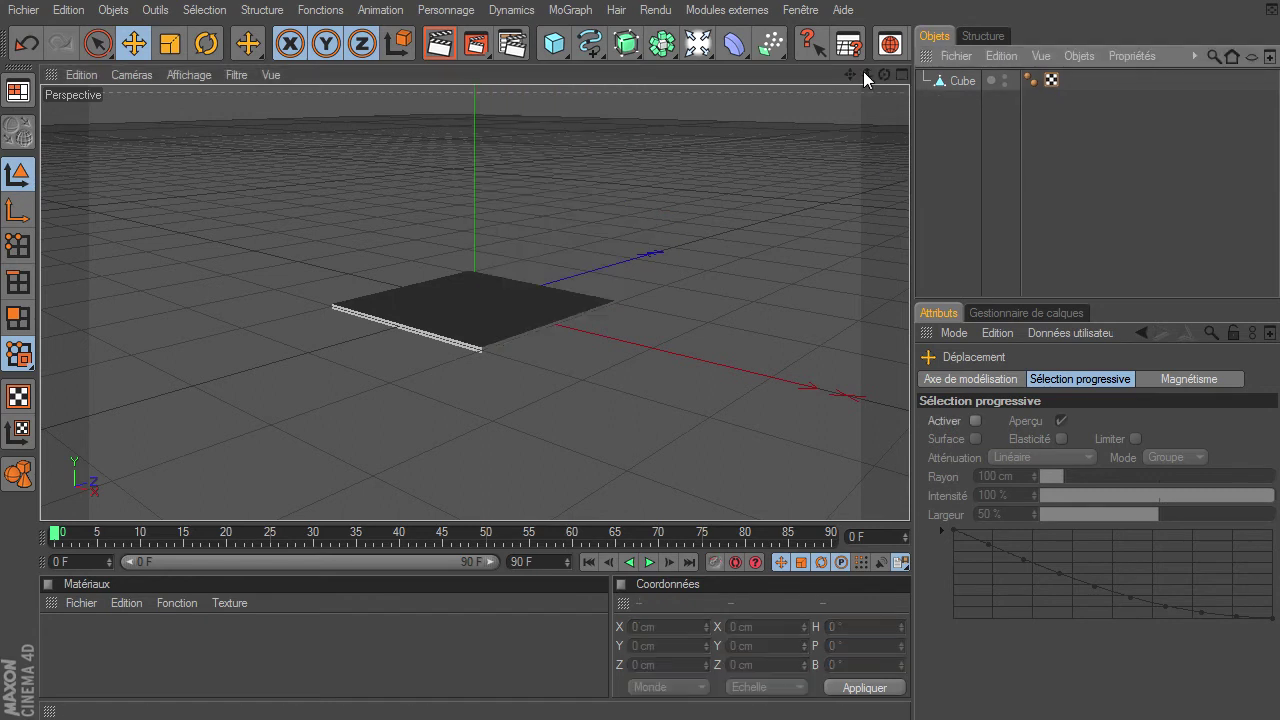
{"action": "left_click_drag", "start_coordinate": [866, 74], "coordinate": [866, 74]}
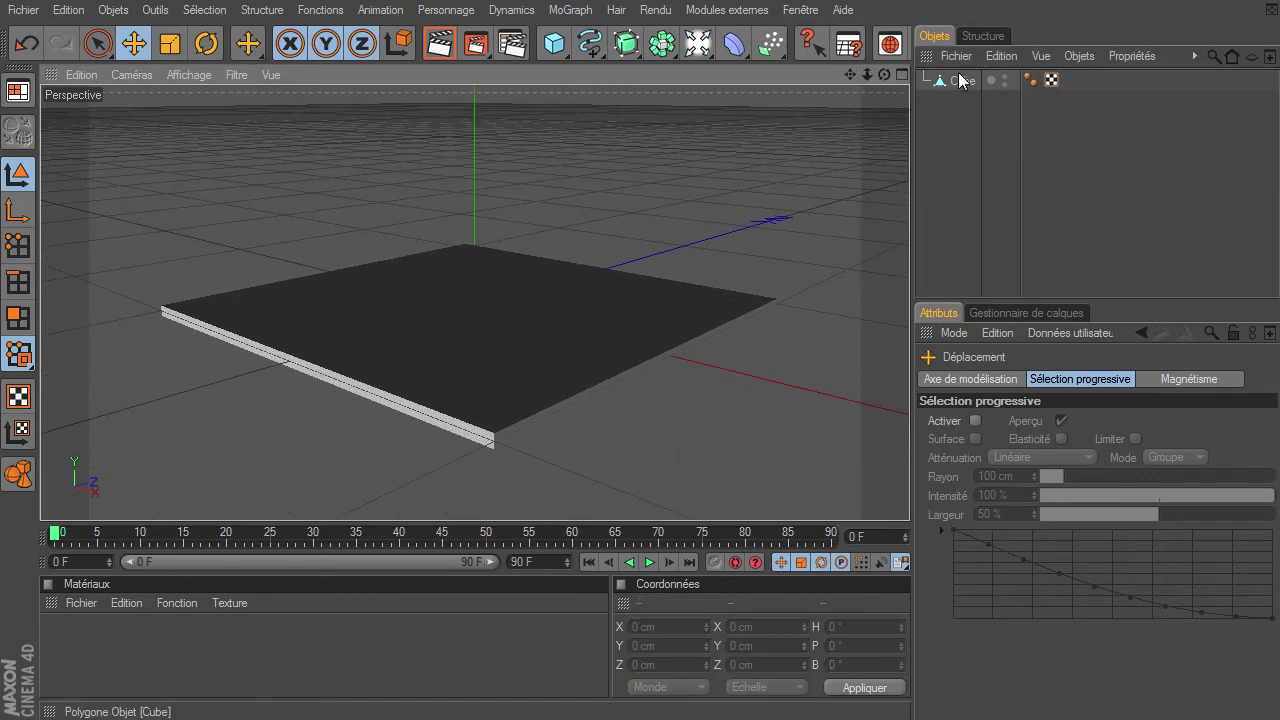
Select the Cube slab's top face in Polygon mode.
{"action": "left_click", "coordinate": [960, 78]}
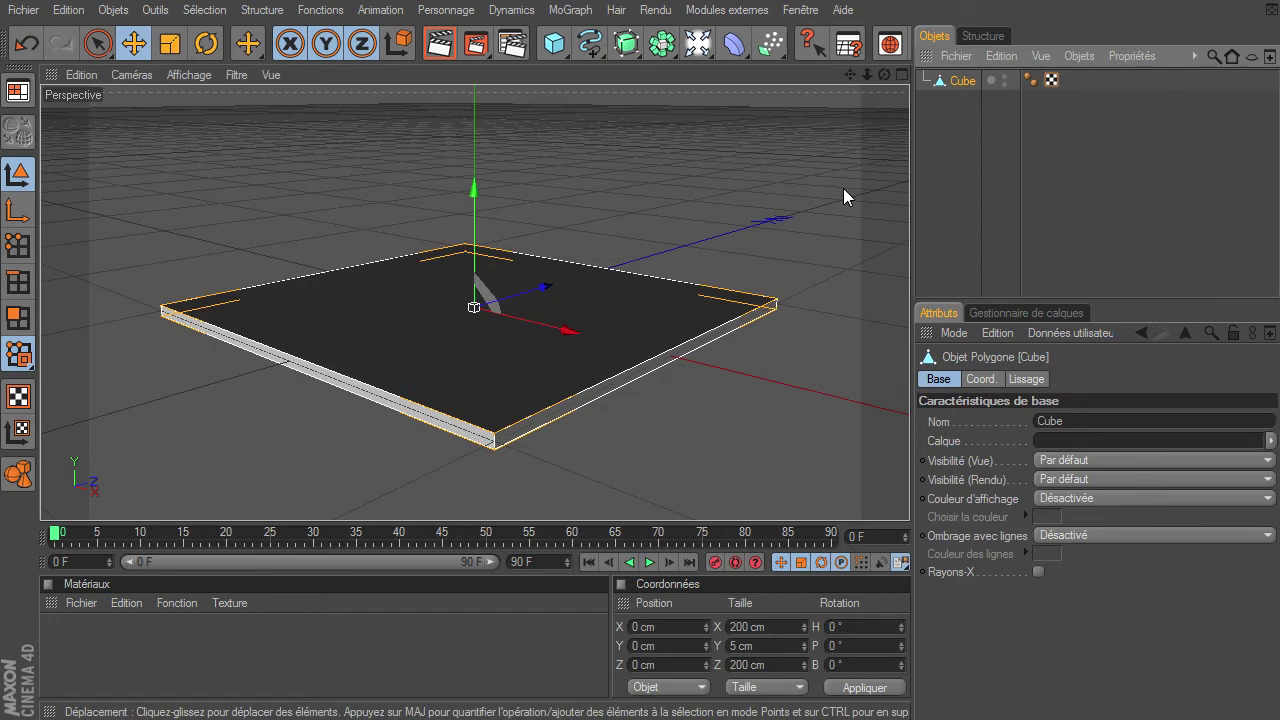
{"action": "left_click", "coordinate": [20, 322]}
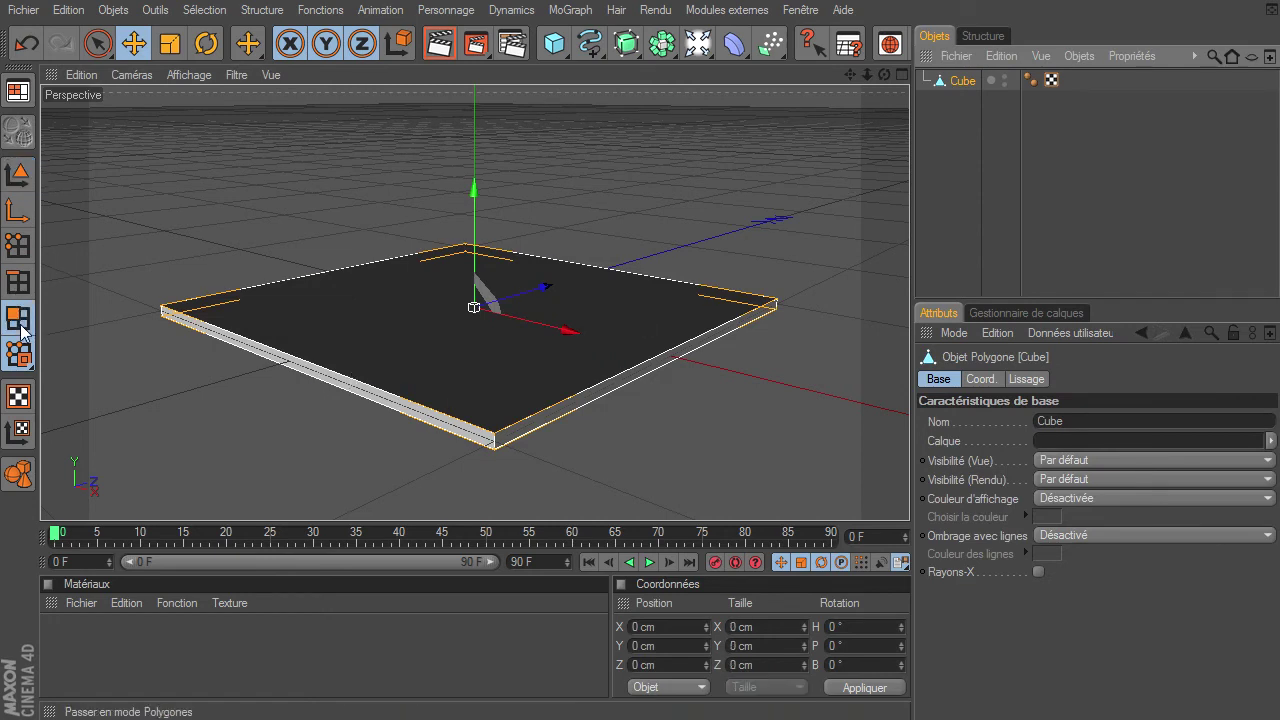
{"action": "left_click", "coordinate": [333, 322]}
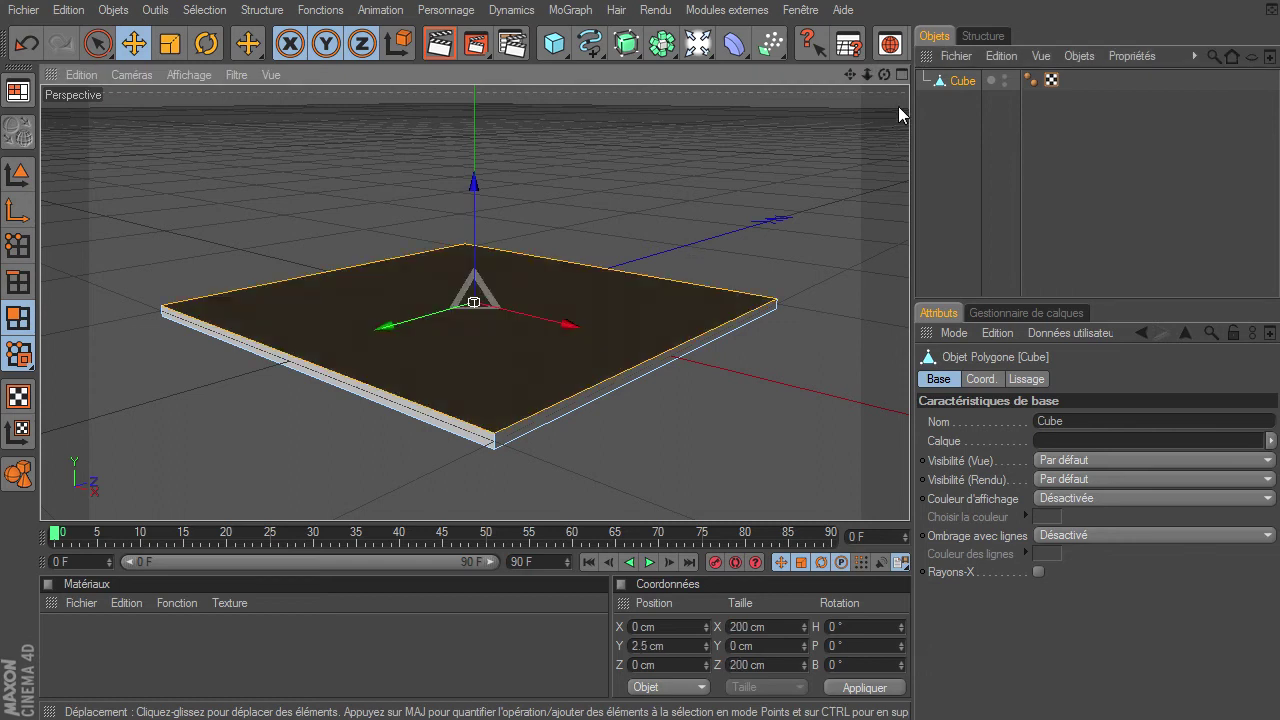
{"action": "left_click_drag", "start_coordinate": [884, 74], "coordinate": [909, 497]}
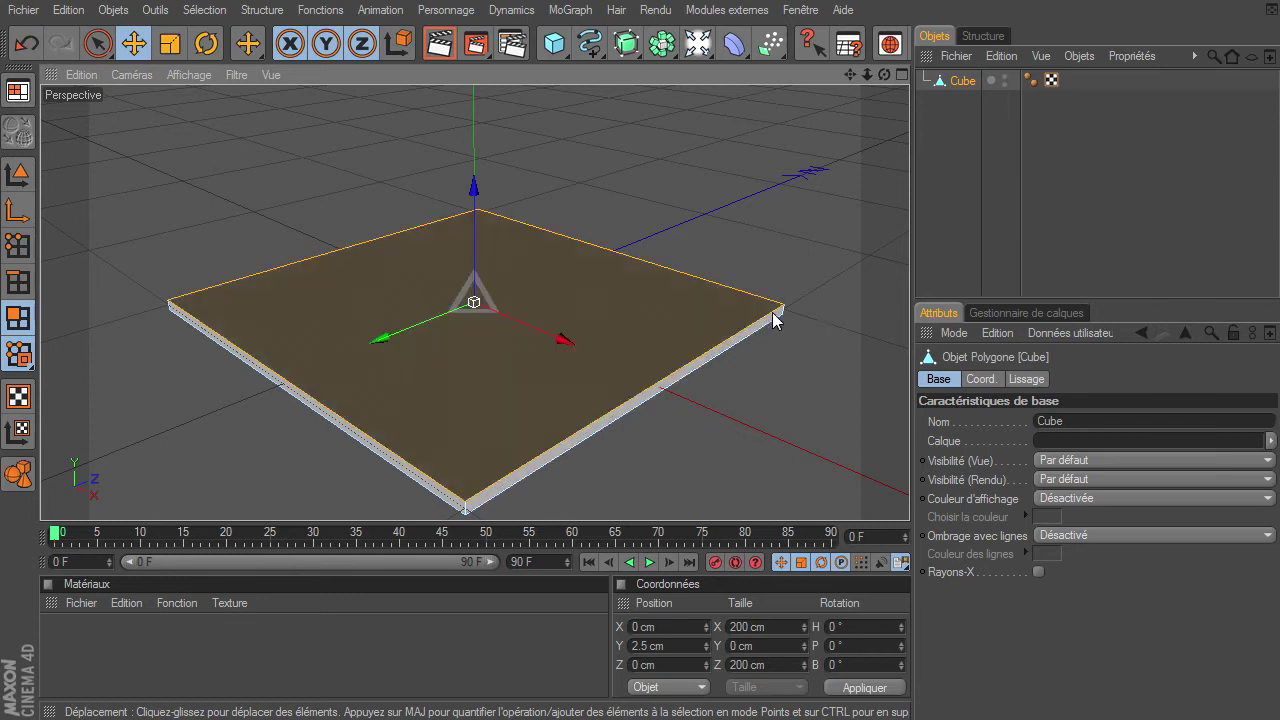
{"action": "left_click", "coordinate": [452, 202]}
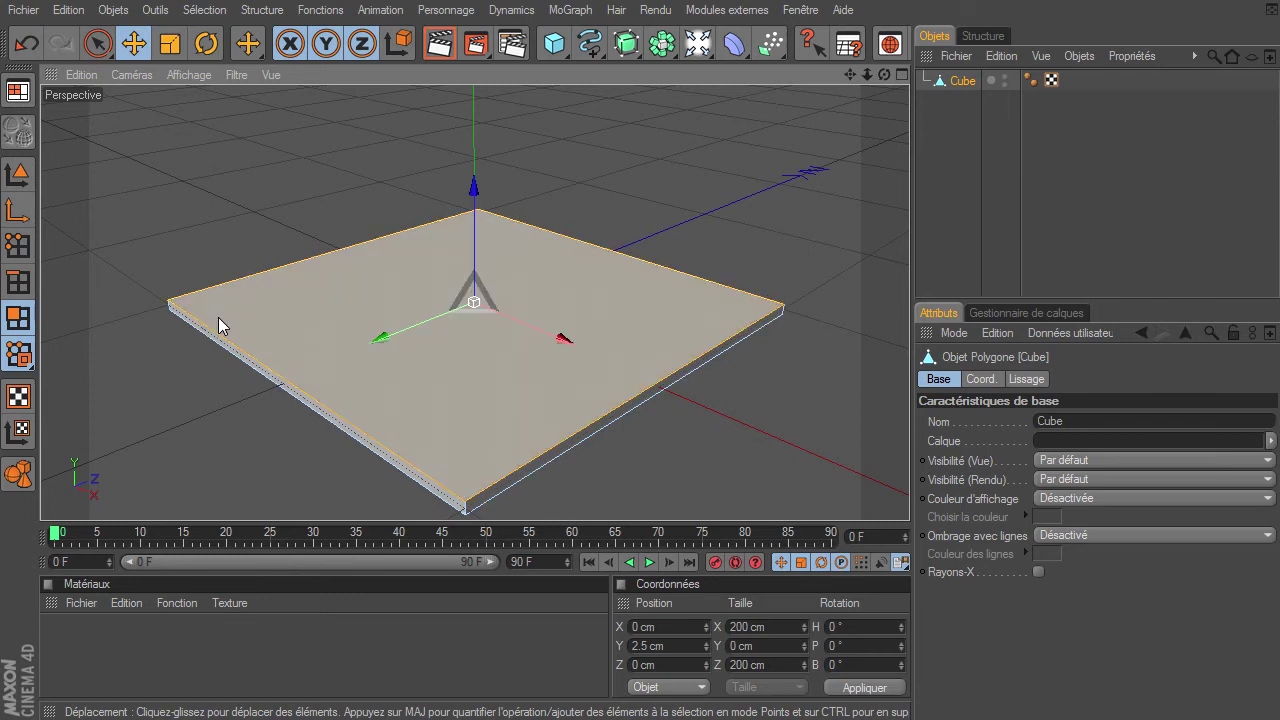
{"action": "left_click", "coordinate": [218, 317]}
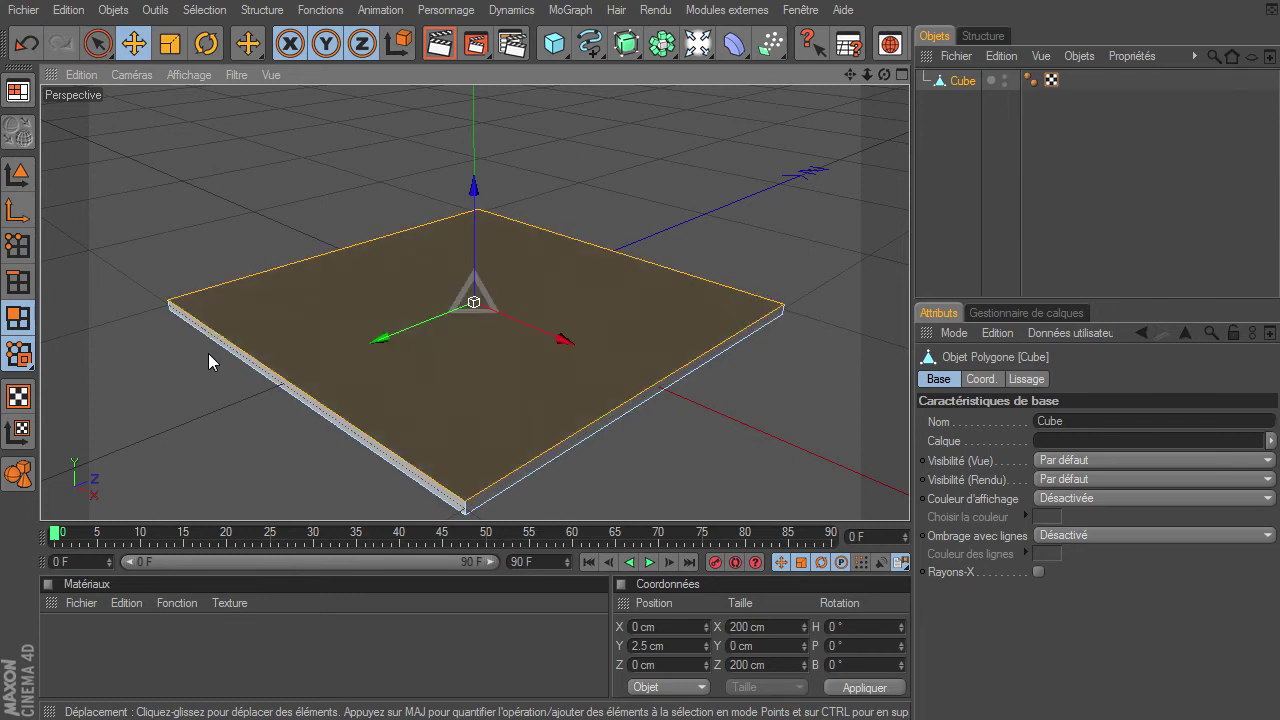
{"action": "left_click", "coordinate": [208, 353]}
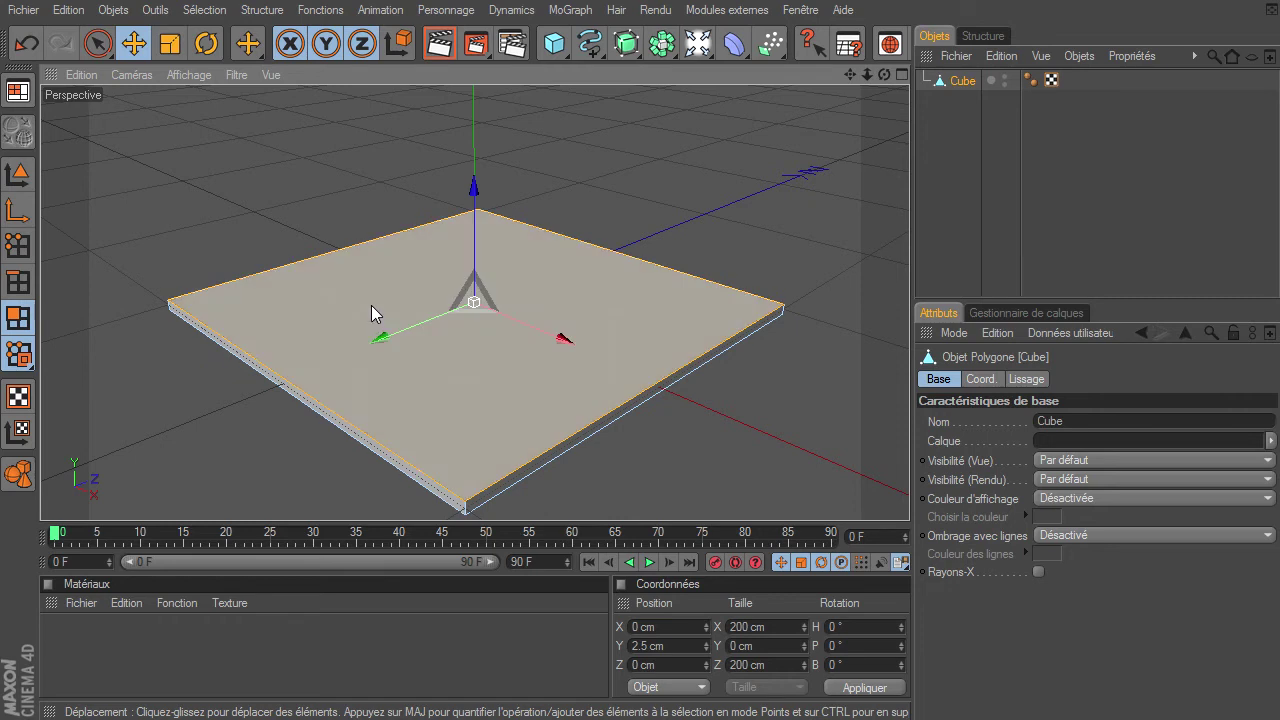
{"action": "left_click", "coordinate": [371, 305]}
Inset the top face by about 5.7 cm with Extrusion interne.
{"action": "left_click", "coordinate": [262, 10]}
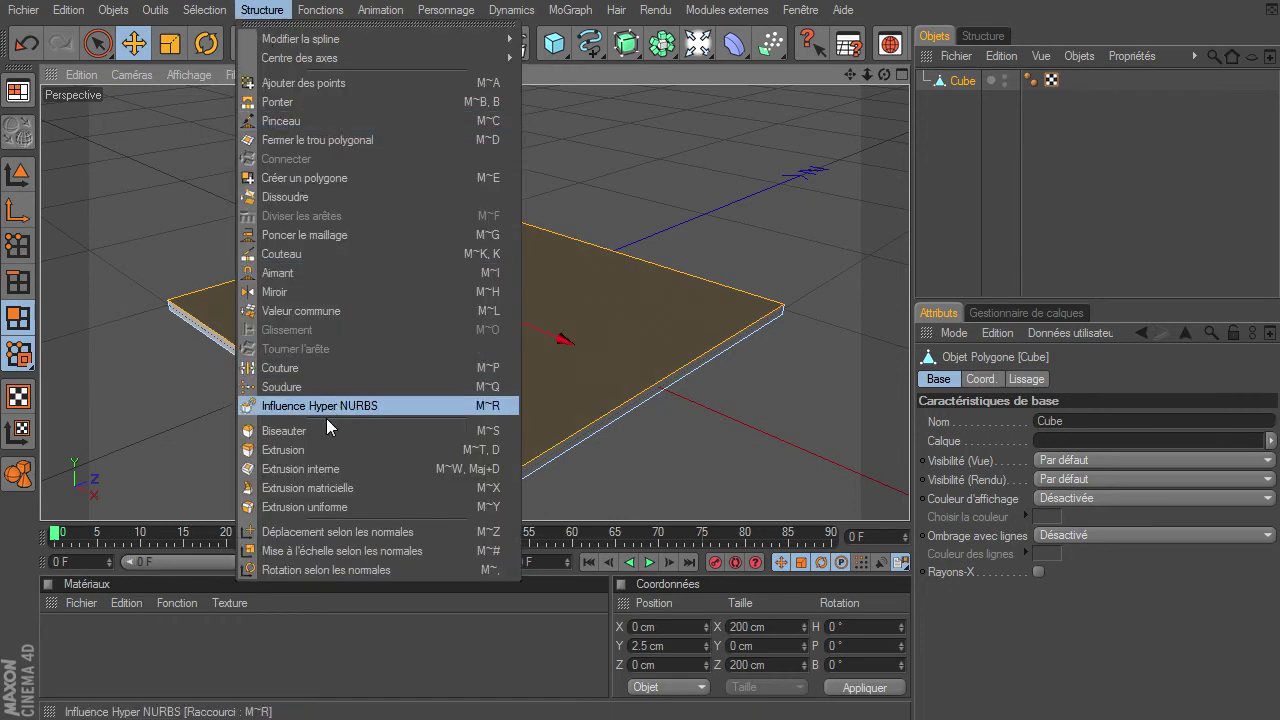
{"action": "left_click", "coordinate": [314, 469]}
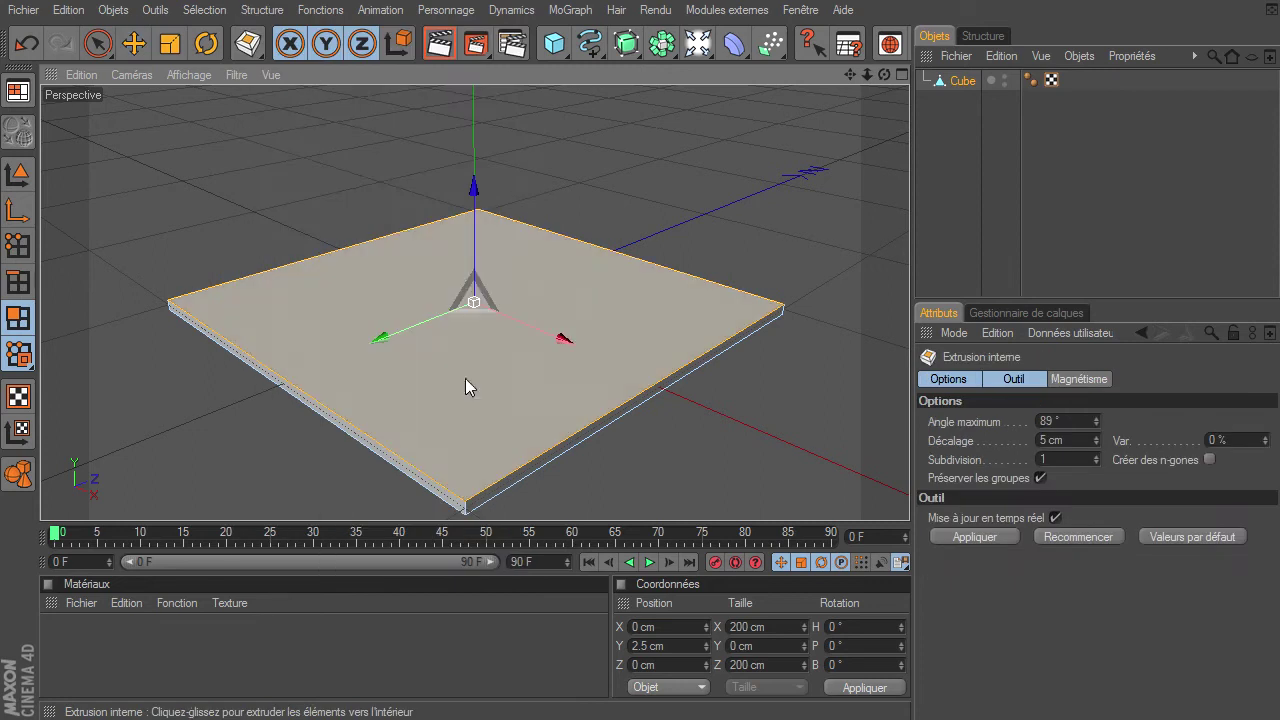
{"action": "left_click_drag", "start_coordinate": [653, 203], "coordinate": [909, 495]}
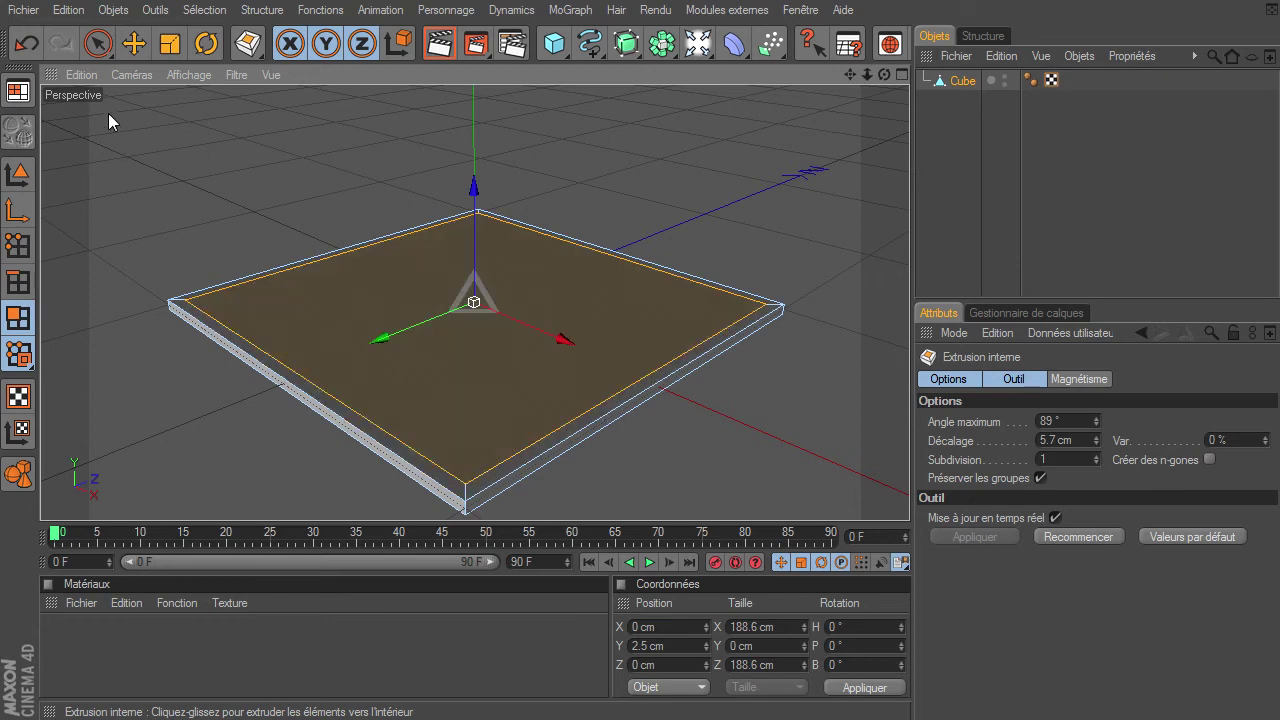
{"action": "left_click", "coordinate": [97, 43]}
Clear the plate's face selection and orbit to inspect the front border strip.
{"action": "left_click", "coordinate": [185, 166]}
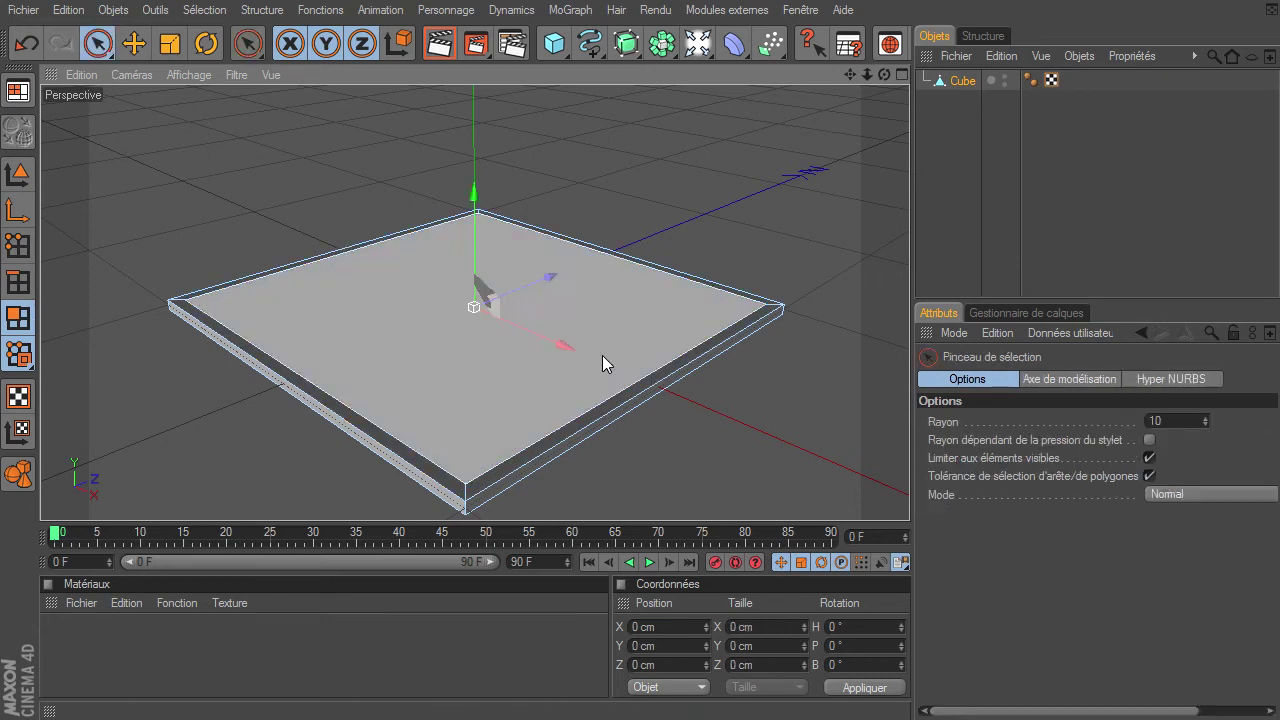
{"action": "mouse_move", "coordinate": [884, 74]}
{"action": "left_mouse_down"}
{"action": "mouse_move", "coordinate": [909, 495]}
{"action": "mouse_move", "coordinate": [604, 541]}
{"action": "left_mouse_up"}
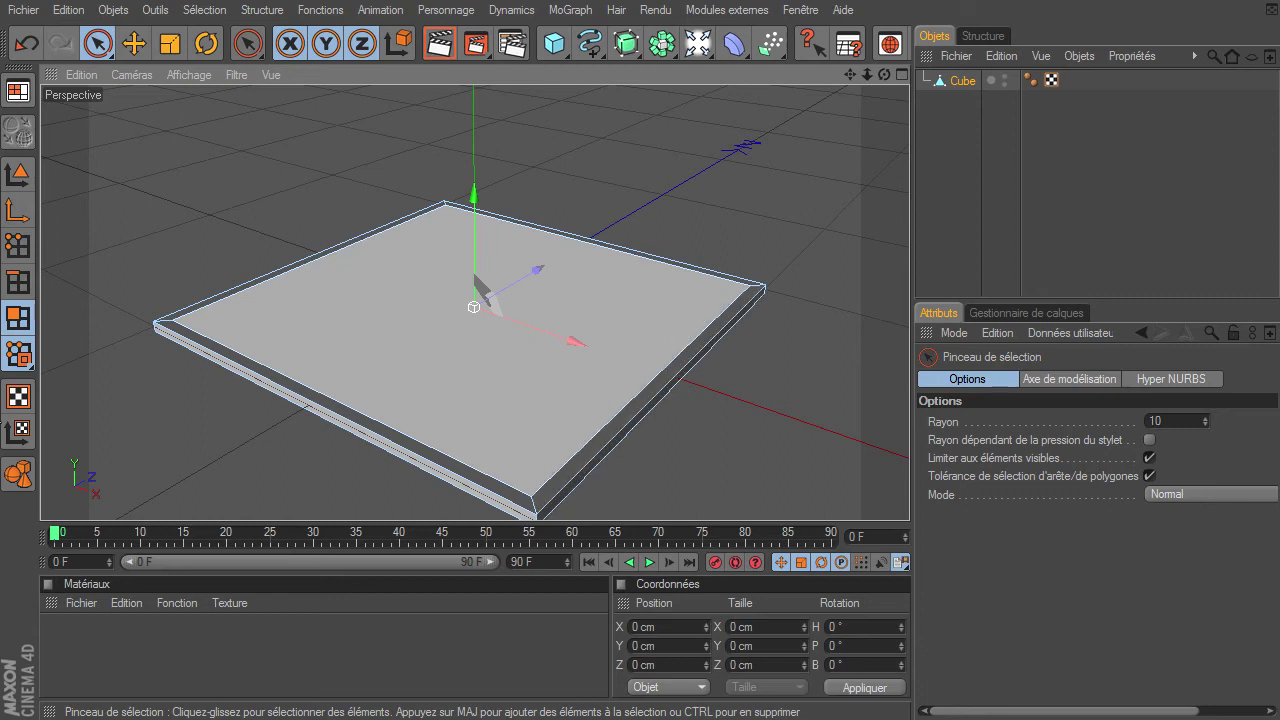
{"action": "mouse_move", "coordinate": [854, 80]}
{"action": "left_mouse_down"}
{"action": "mouse_move", "coordinate": [868, 83]}
{"action": "mouse_move", "coordinate": [909, 495]}
{"action": "mouse_move", "coordinate": [851, 126]}
{"action": "mouse_move", "coordinate": [697, 420]}
{"action": "left_mouse_up"}
{"action": "left_click", "coordinate": [694, 405]}
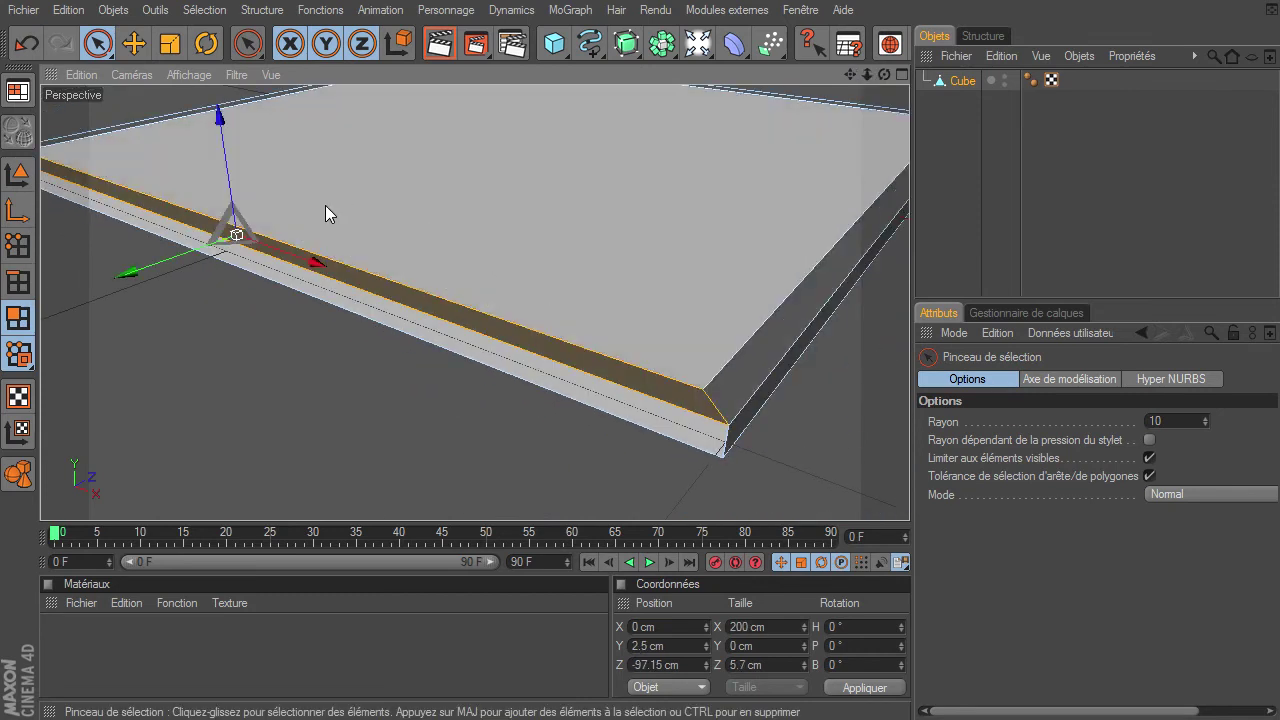
{"action": "left_click_drag", "start_coordinate": [743, 362], "coordinate": [878, 411]}
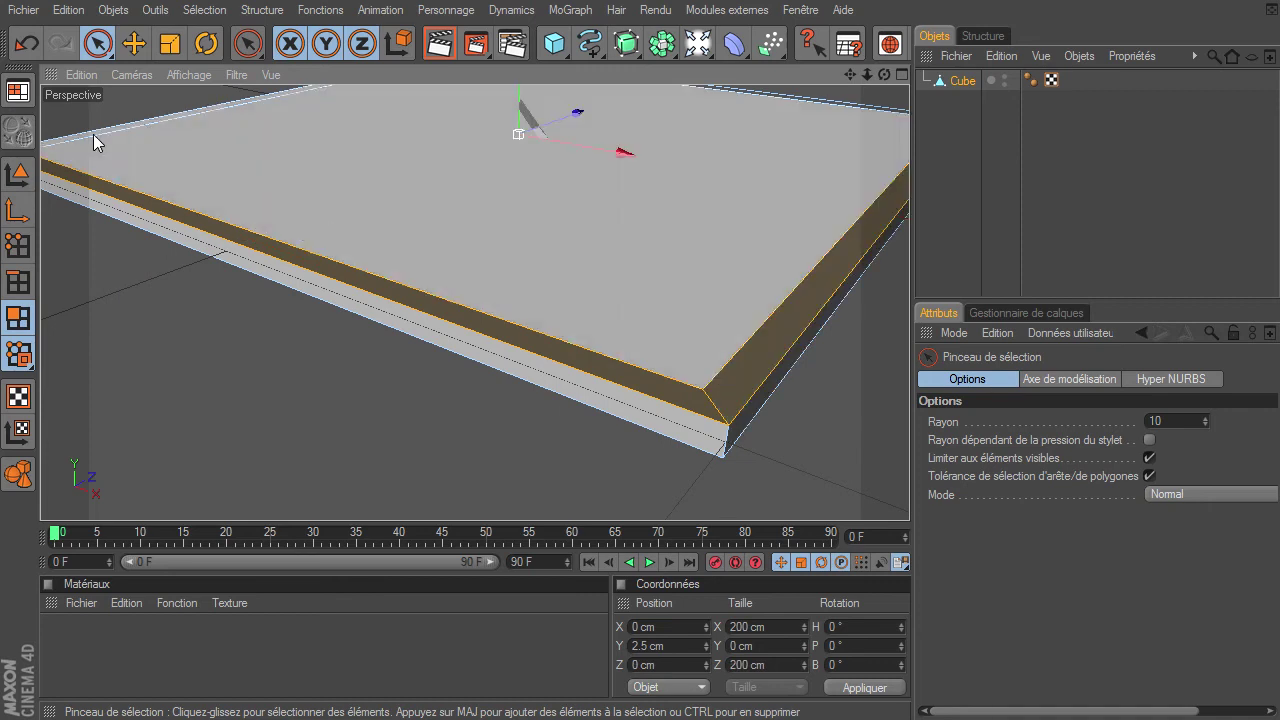
{"action": "key", "text": "Delete"}
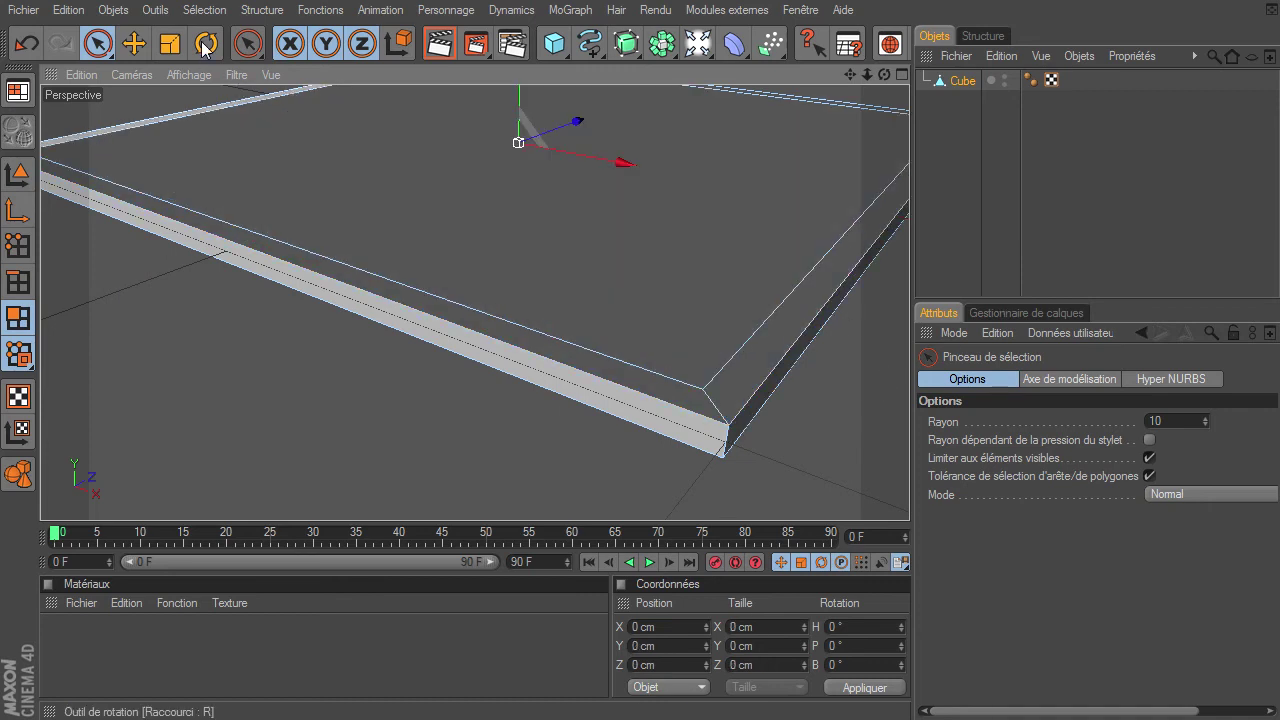
Select the whole ring of border top faces with Sélection par anneau.
{"action": "left_click", "coordinate": [205, 11]}
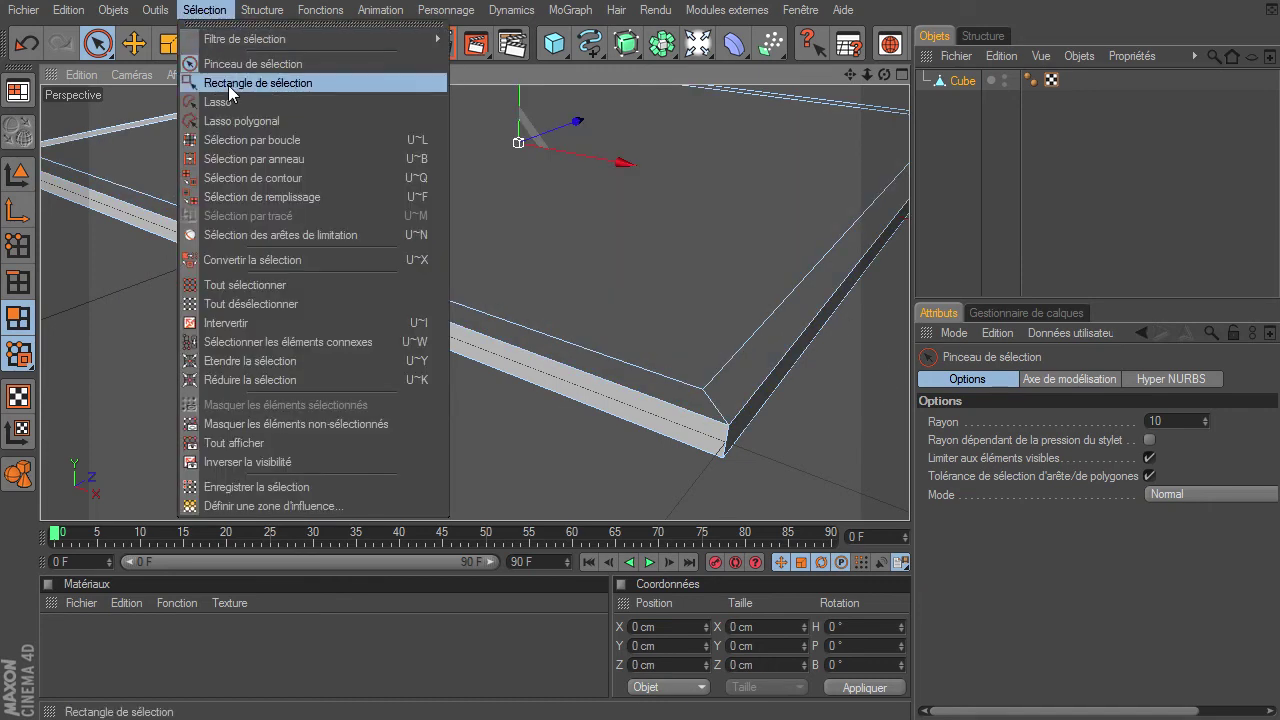
{"action": "left_click", "coordinate": [236, 160]}
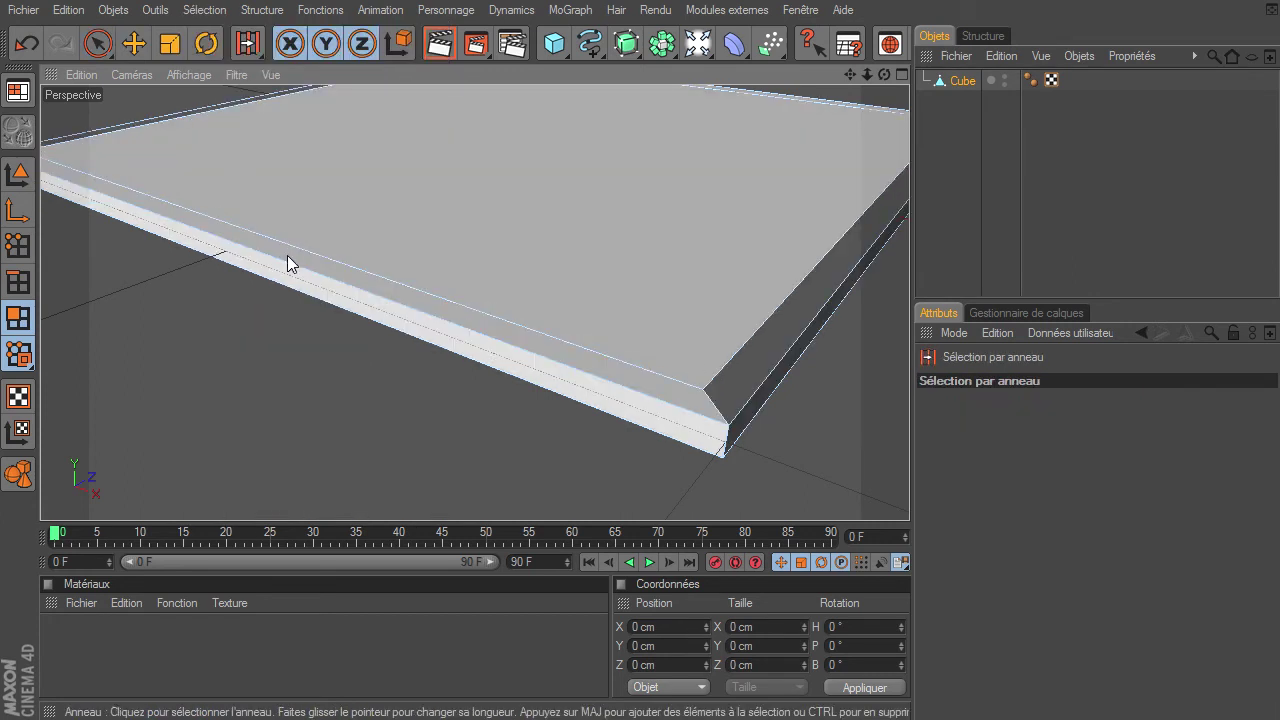
{"action": "left_click", "coordinate": [718, 405]}
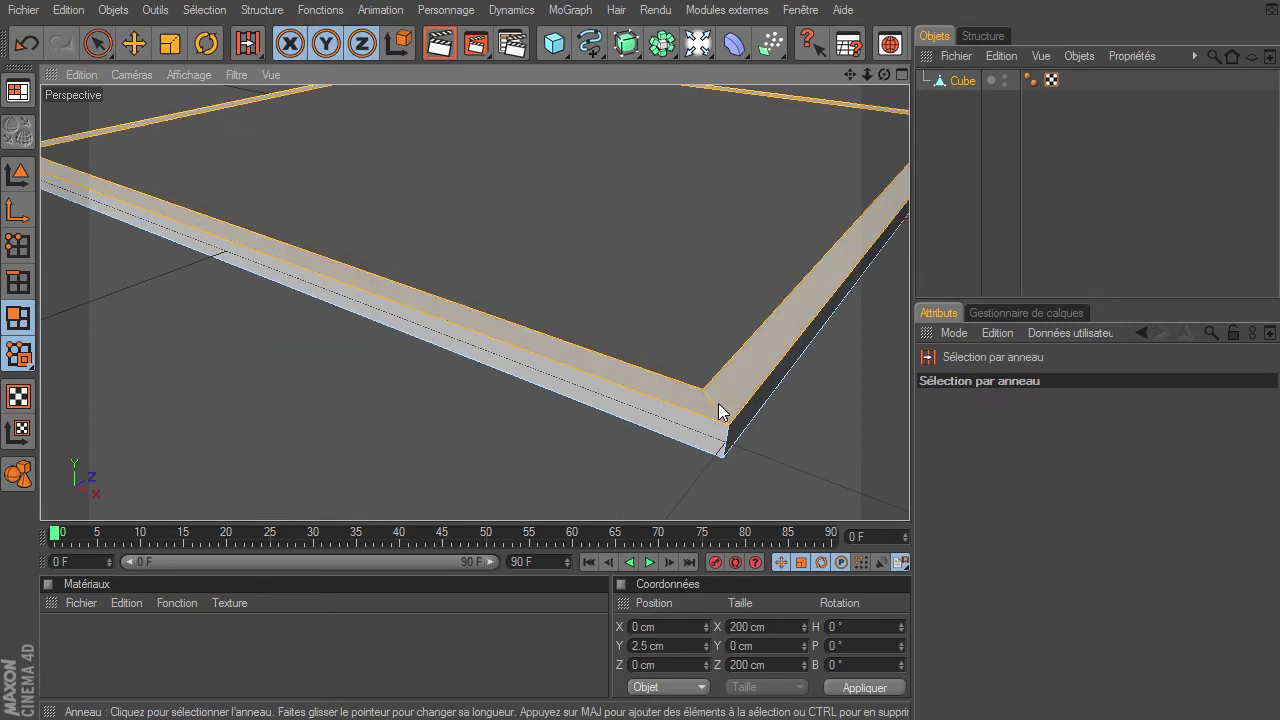
{"action": "left_click_drag", "start_coordinate": [866, 74], "coordinate": [909, 495]}
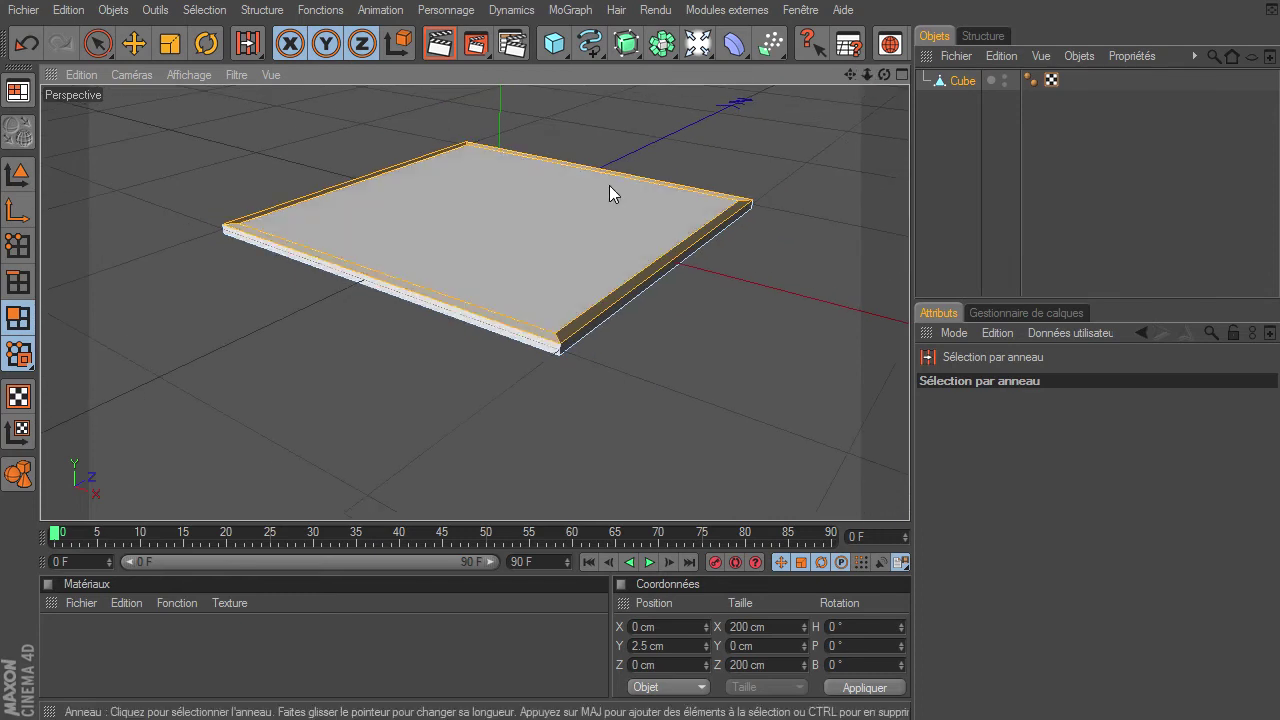
{"action": "left_click_drag", "start_coordinate": [884, 74], "coordinate": [883, 132]}
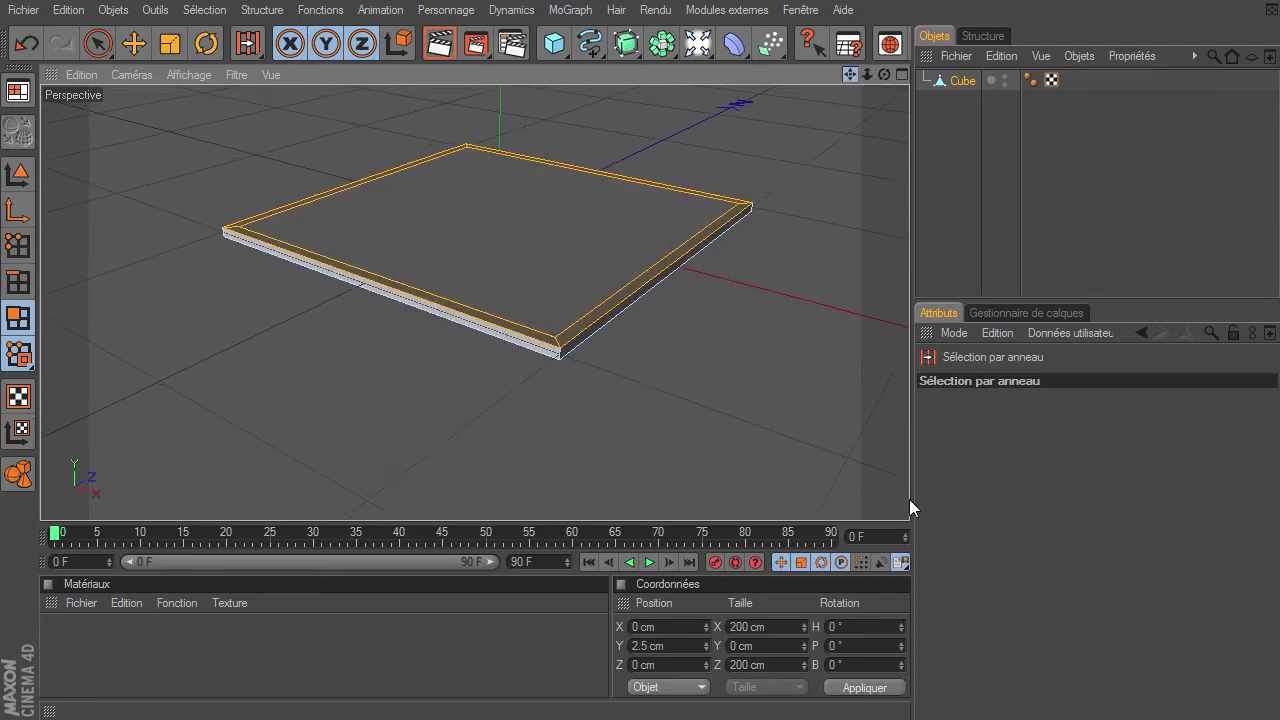
{"action": "left_click", "coordinate": [883, 132]}
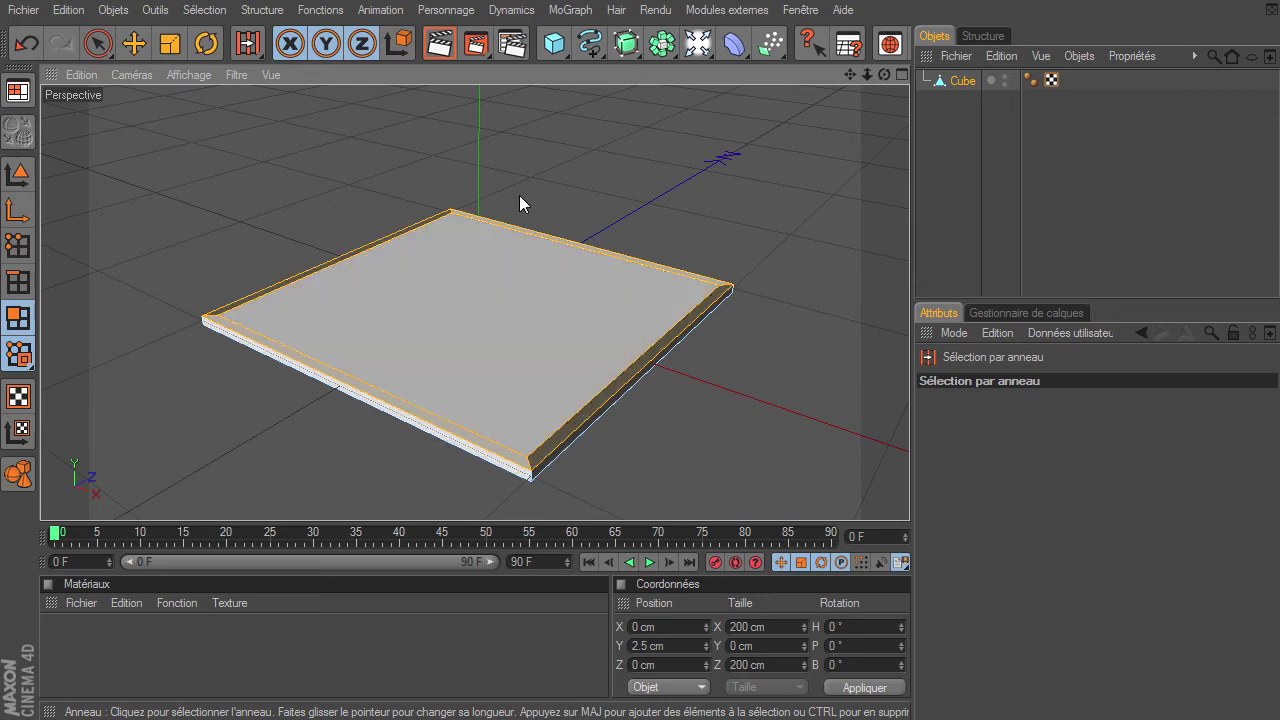
{"action": "left_click", "coordinate": [256, 12]}
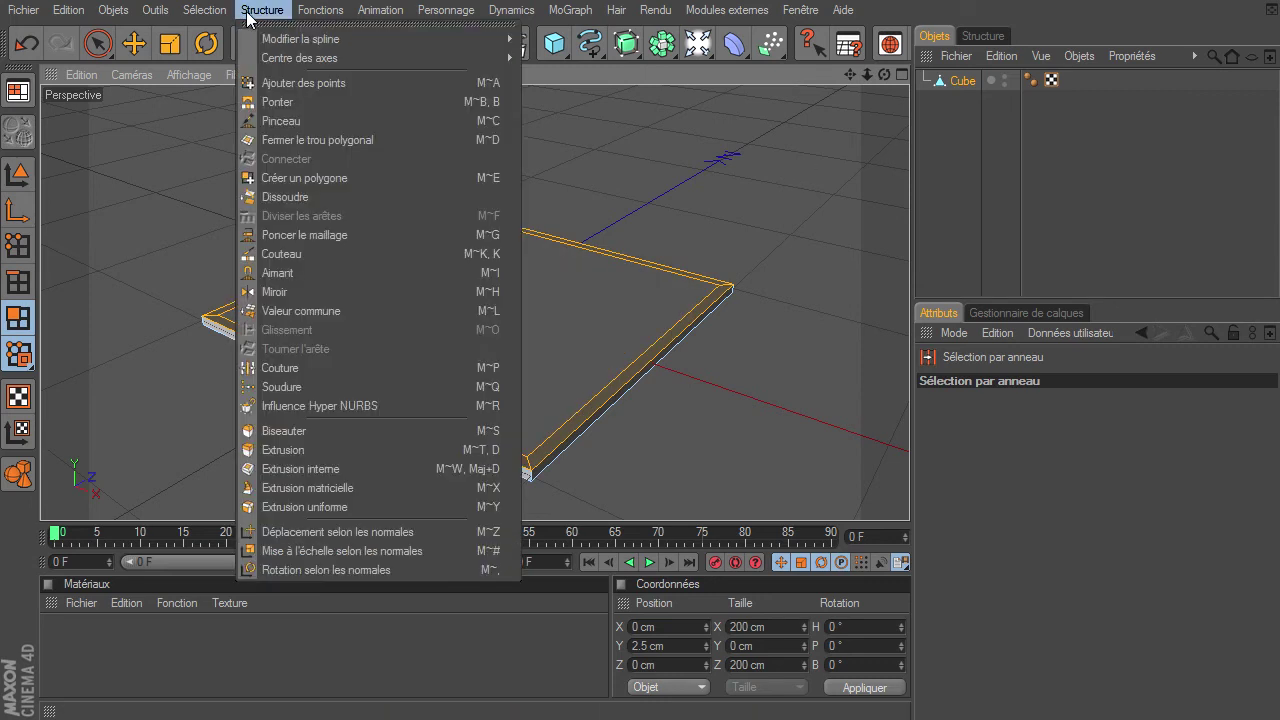
Extrude the border ring 88.8 cm upward into walls, then clear the selection.
{"action": "left_click", "coordinate": [279, 451]}
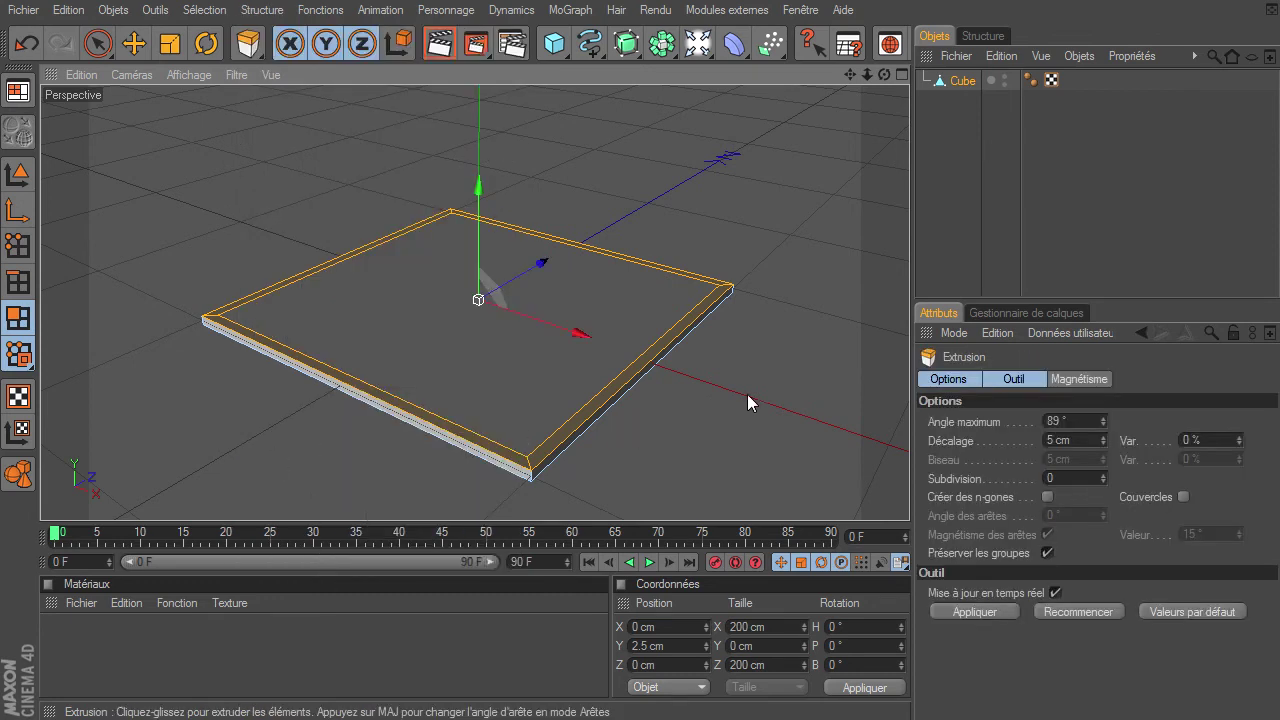
{"action": "left_click_drag", "start_coordinate": [747, 394], "coordinate": [910, 495]}
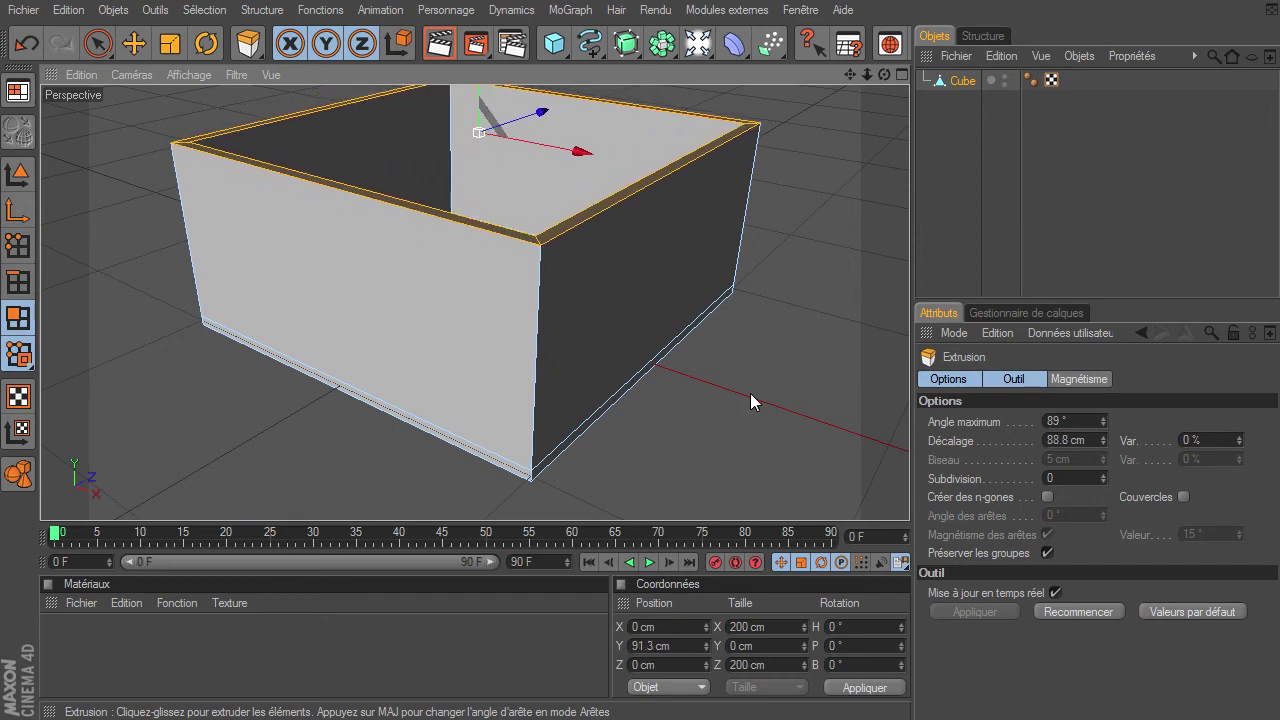
{"action": "mouse_move", "coordinate": [852, 74]}
{"action": "left_mouse_down"}
{"action": "mouse_move", "coordinate": [867, 77]}
{"action": "mouse_move", "coordinate": [868, 120]}
{"action": "left_mouse_up"}
{"action": "left_click", "coordinate": [100, 46]}
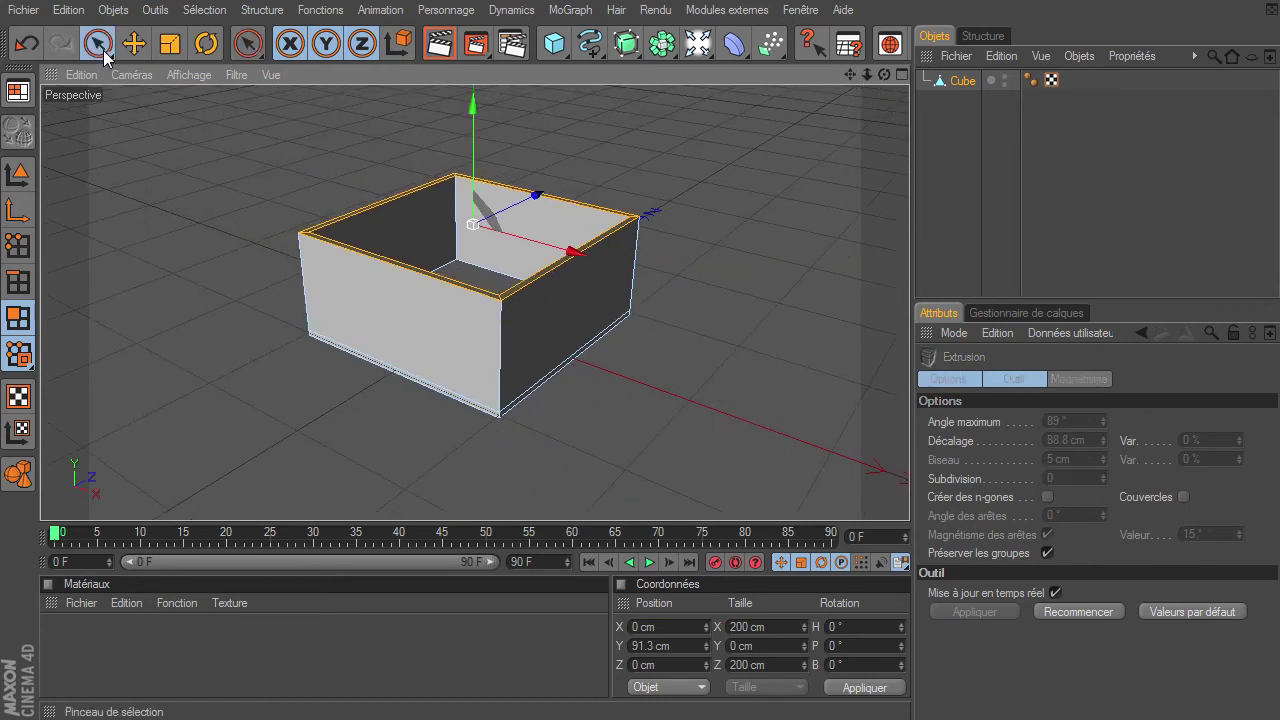
{"action": "left_click", "coordinate": [169, 178]}
{"action": "mouse_move", "coordinate": [884, 74]}
{"action": "left_mouse_down"}
{"action": "mouse_move", "coordinate": [909, 495]}
{"action": "mouse_move", "coordinate": [897, 500]}
{"action": "mouse_move", "coordinate": [909, 495]}
{"action": "left_mouse_up"}
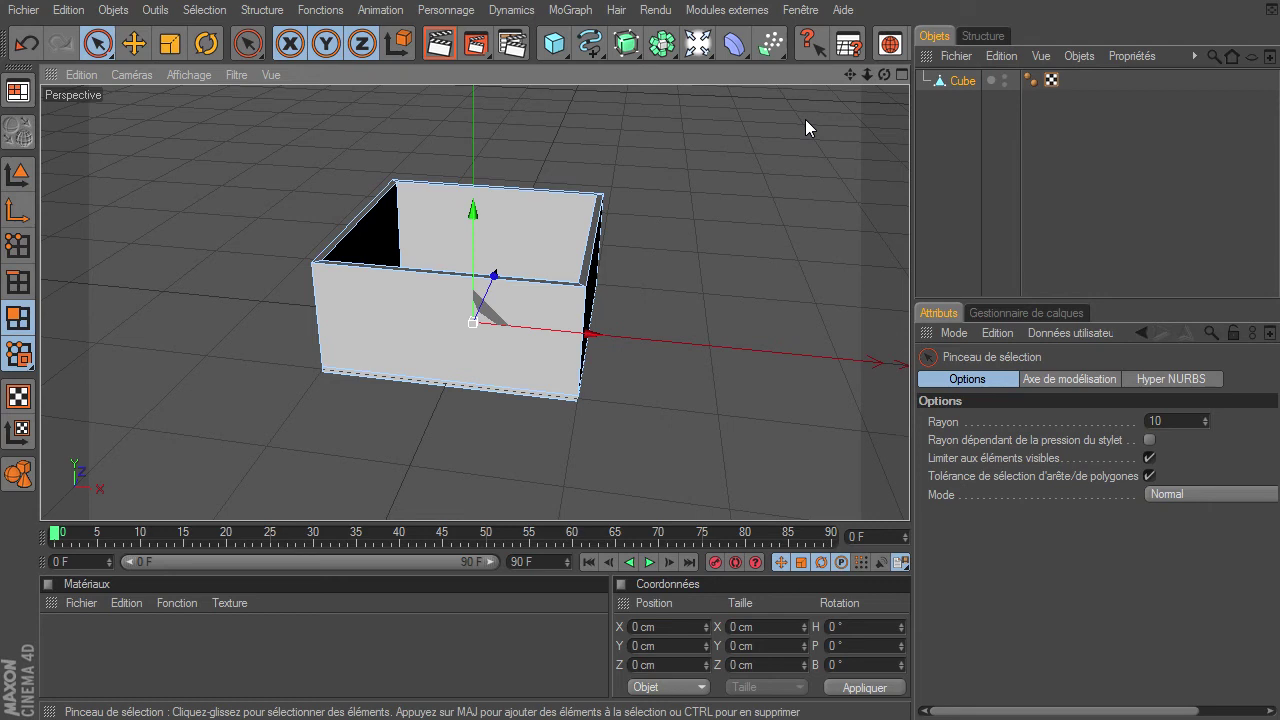
Add a 200 × 3 × 200 cm Cube slab and raise it above the box.
{"action": "left_click_drag", "start_coordinate": [556, 44], "coordinate": [586, 66]}
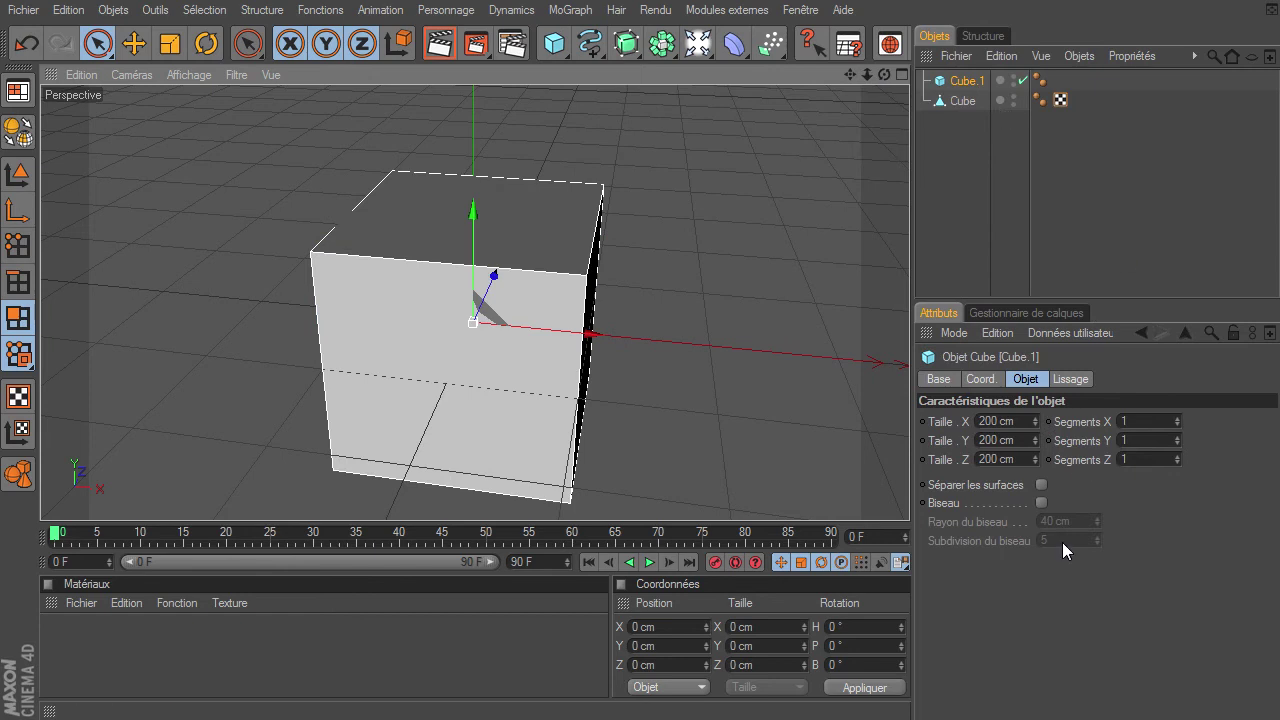
{"action": "left_click", "coordinate": [1021, 440]}
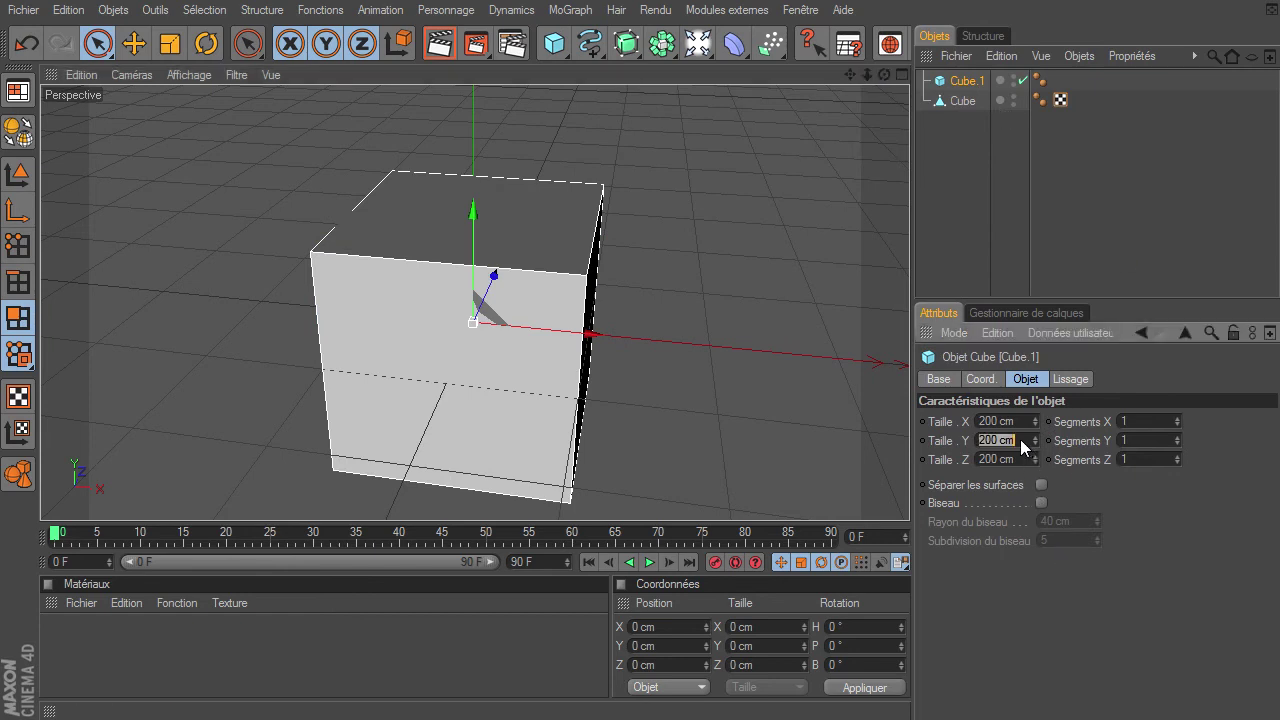
{"action": "type", "text": "5"}
{"action": "key", "text": "Return"}
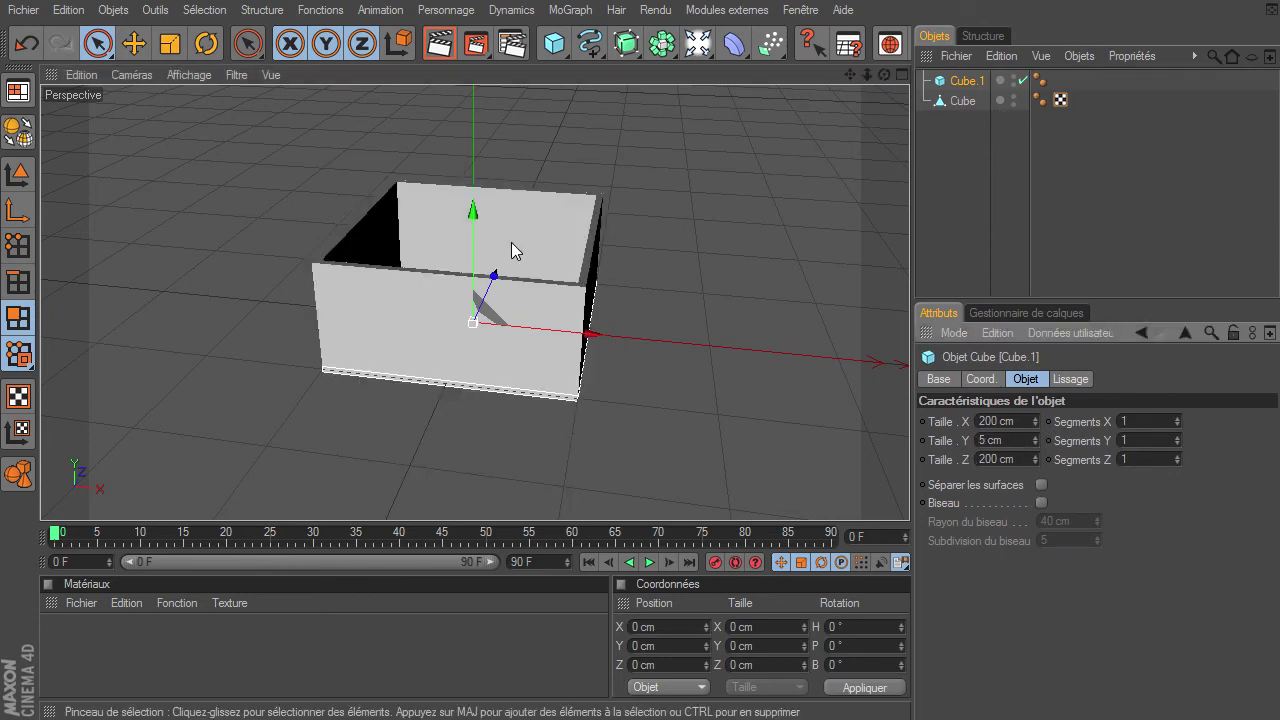
{"action": "left_click_drag", "start_coordinate": [473, 212], "coordinate": [909, 495]}
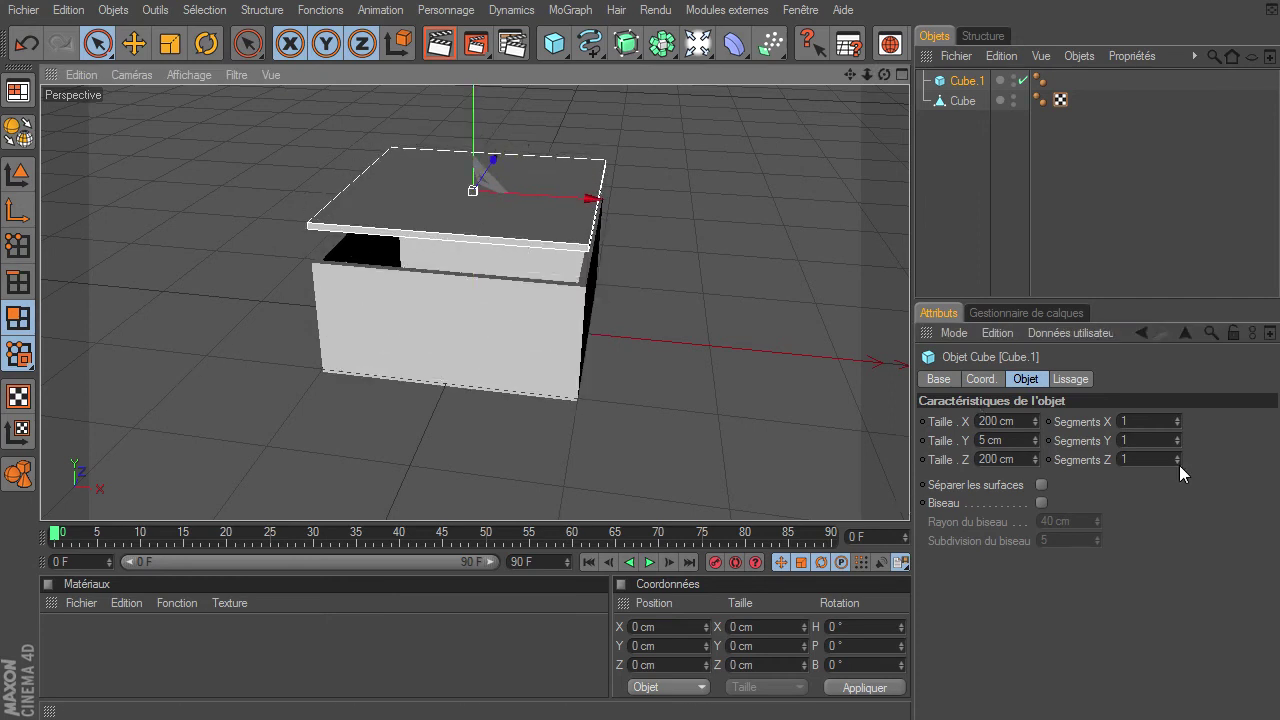
{"action": "double_click", "coordinate": [997, 441]}
{"action": "type", "text": "3"}
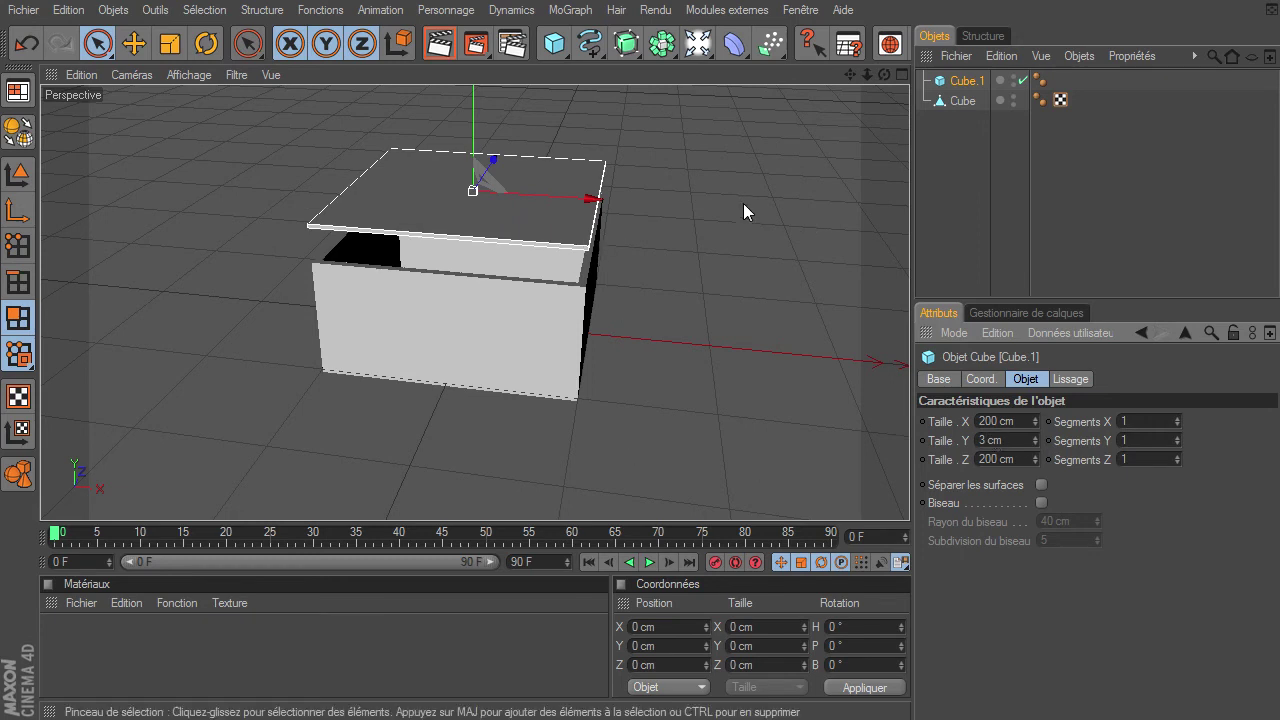
{"action": "mouse_move", "coordinate": [884, 74]}
{"action": "left_mouse_down"}
{"action": "mouse_move", "coordinate": [873, 80]}
{"action": "mouse_move", "coordinate": [909, 495]}
{"action": "left_mouse_up"}
{"action": "mouse_move", "coordinate": [852, 78]}
{"action": "left_mouse_down"}
{"action": "mouse_move", "coordinate": [909, 495]}
{"action": "mouse_move", "coordinate": [900, 490]}
{"action": "left_mouse_up"}
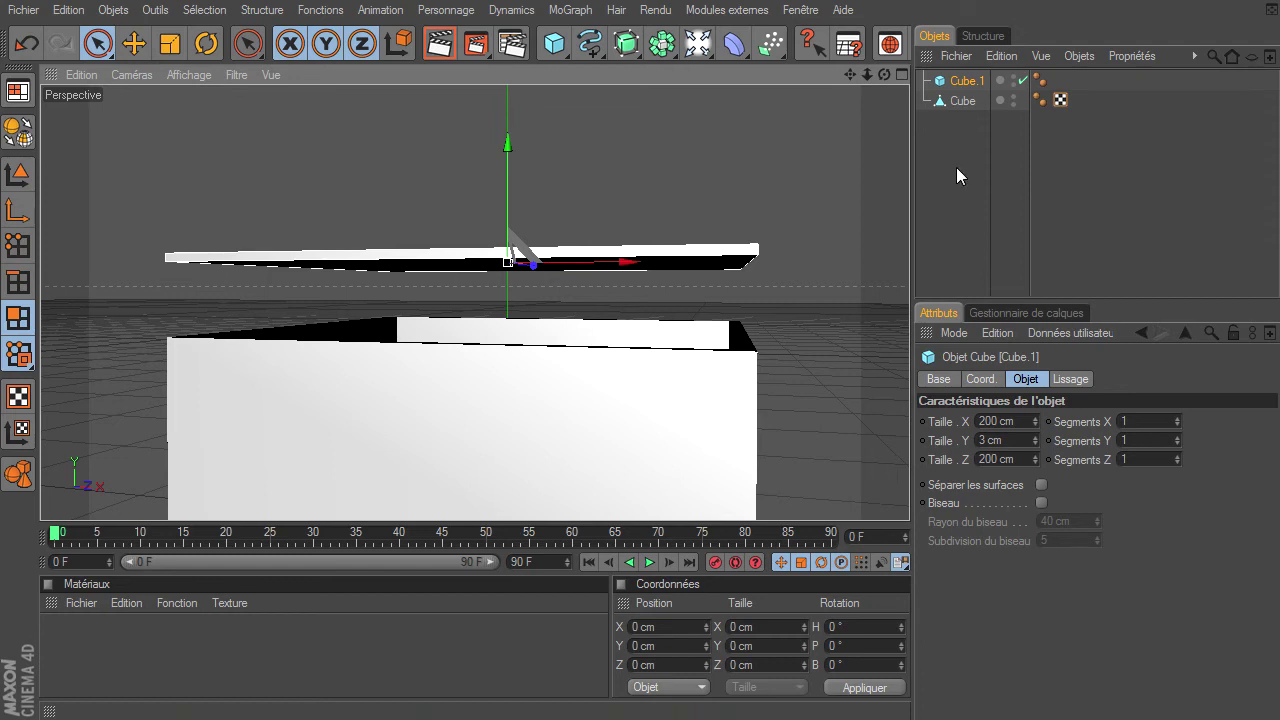
Make the lid editable and bevel its bottom face with 2.4 cm extrusion and 2.4 cm offset.
{"action": "left_click", "coordinate": [18, 130]}
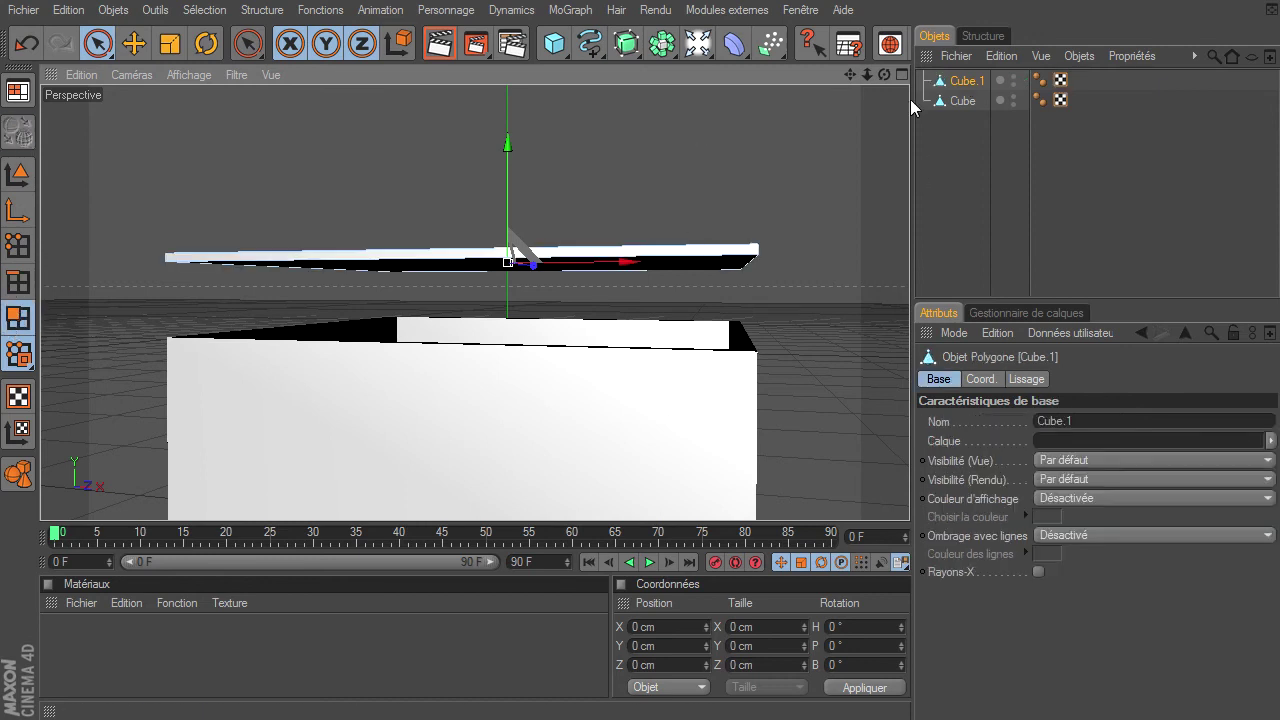
{"action": "left_click_drag", "start_coordinate": [877, 72], "coordinate": [857, 99]}
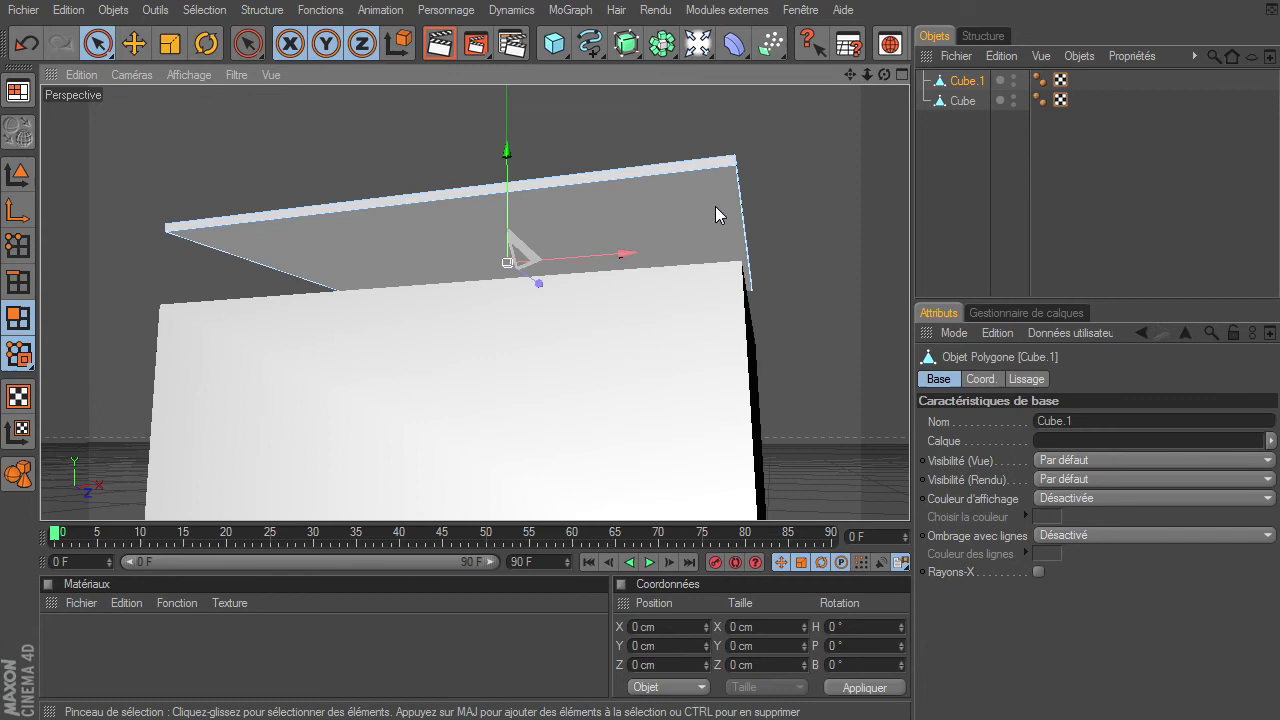
{"action": "left_click", "coordinate": [680, 216]}
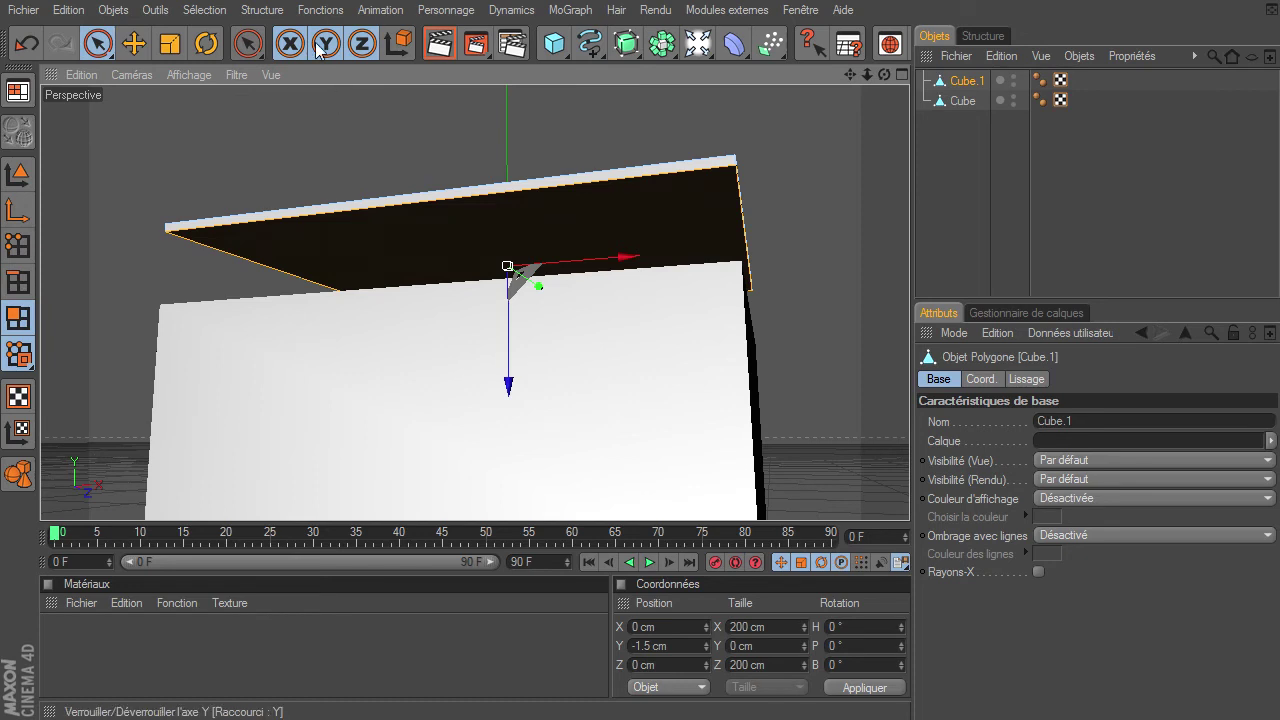
{"action": "left_click", "coordinate": [262, 10]}
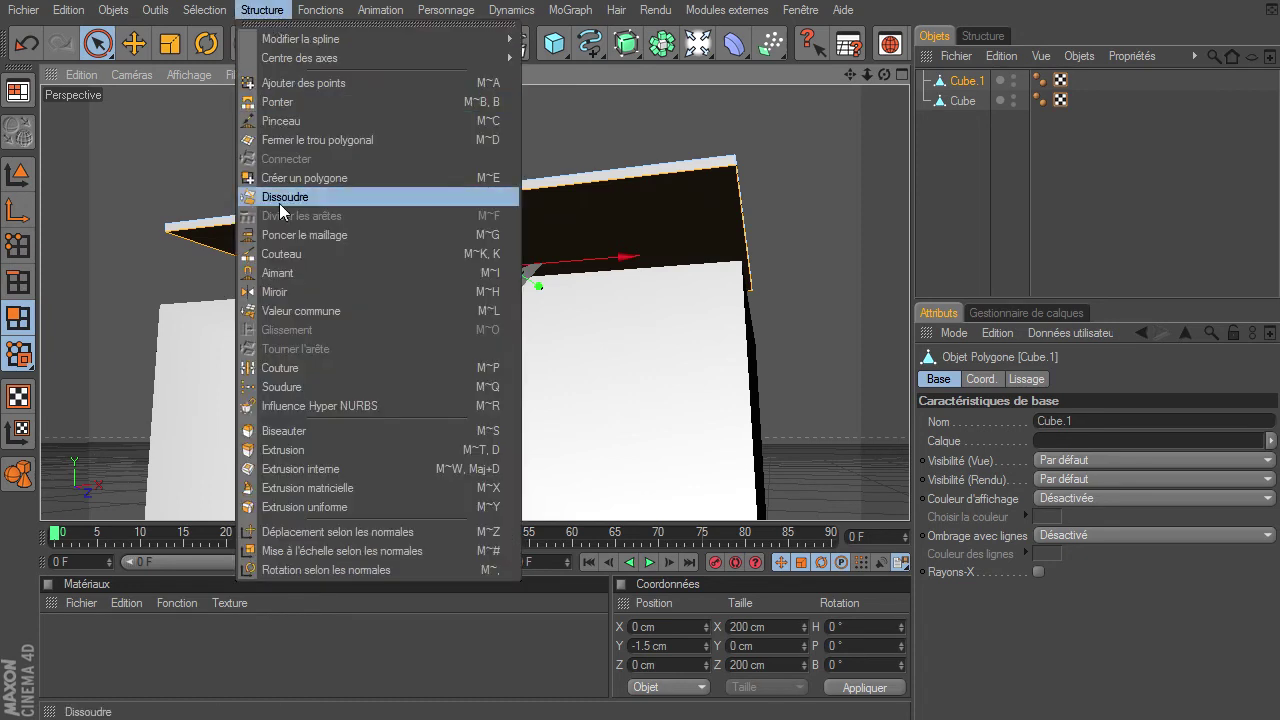
{"action": "left_click", "coordinate": [312, 432]}
{"action": "left_click_drag", "start_coordinate": [781, 206], "coordinate": [909, 495]}
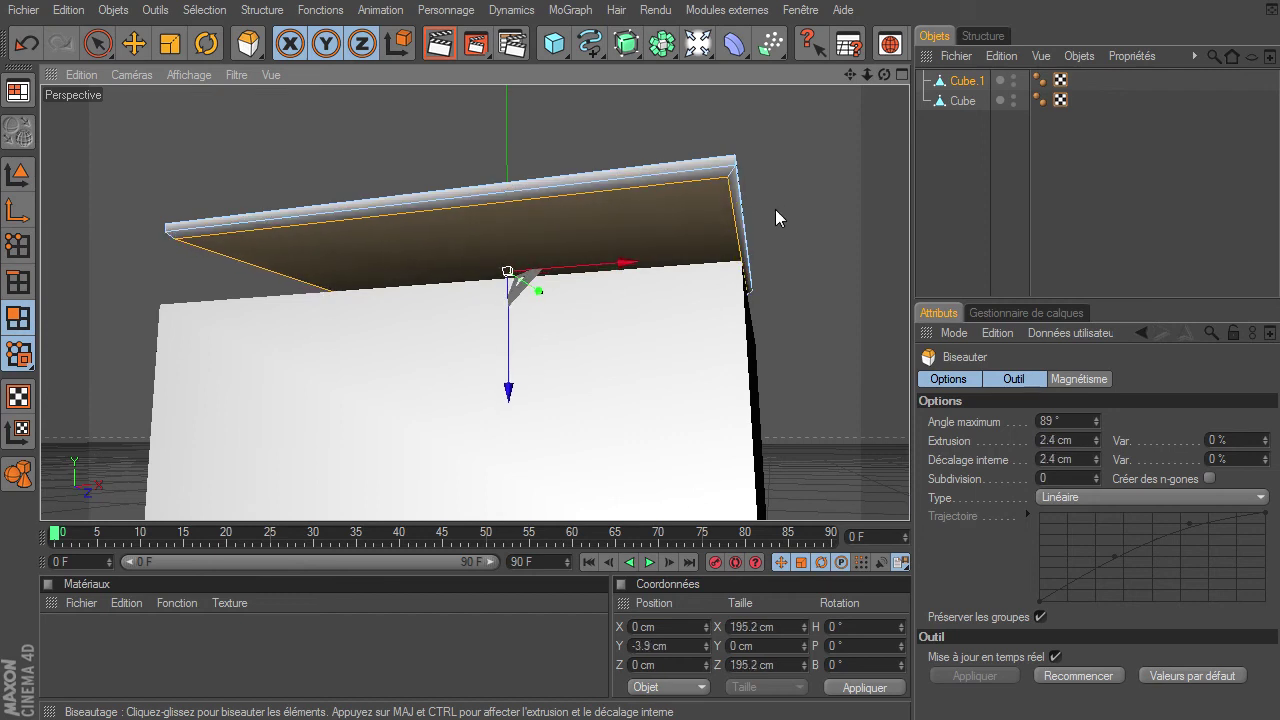
{"action": "left_click", "coordinate": [97, 43]}
{"action": "left_click", "coordinate": [500, 162]}
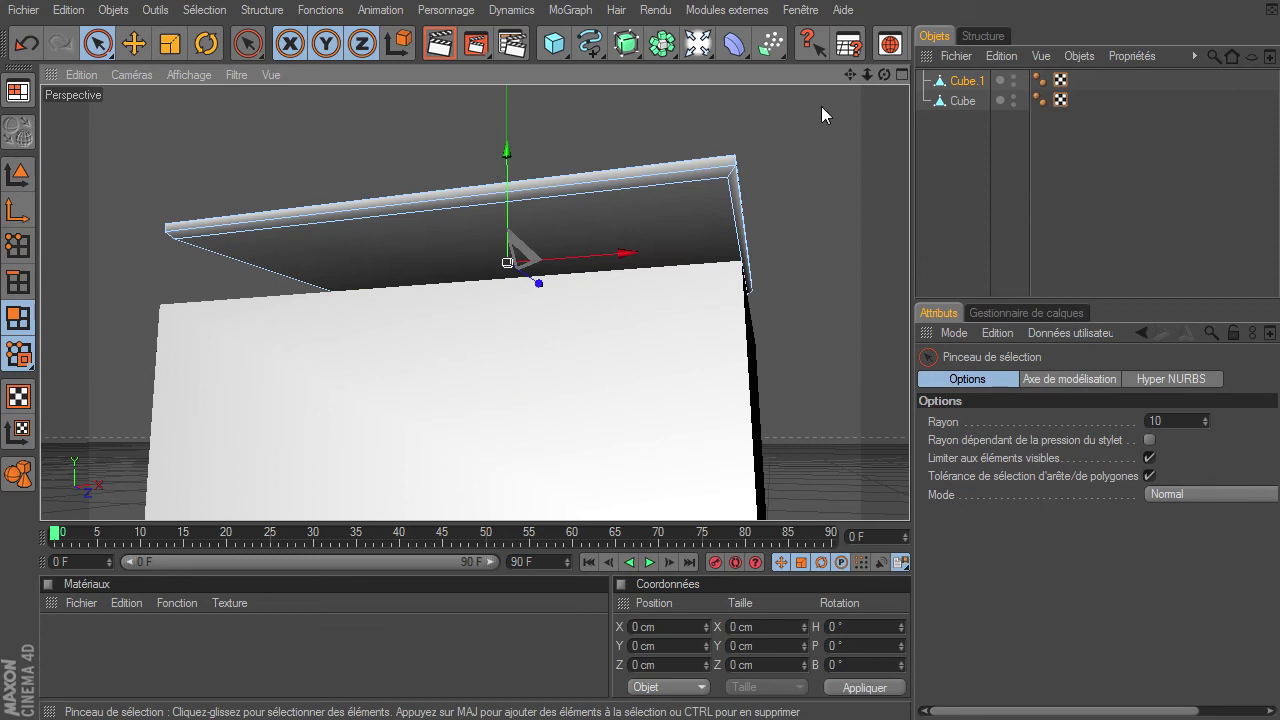
{"action": "left_click_drag", "start_coordinate": [884, 74], "coordinate": [909, 495]}
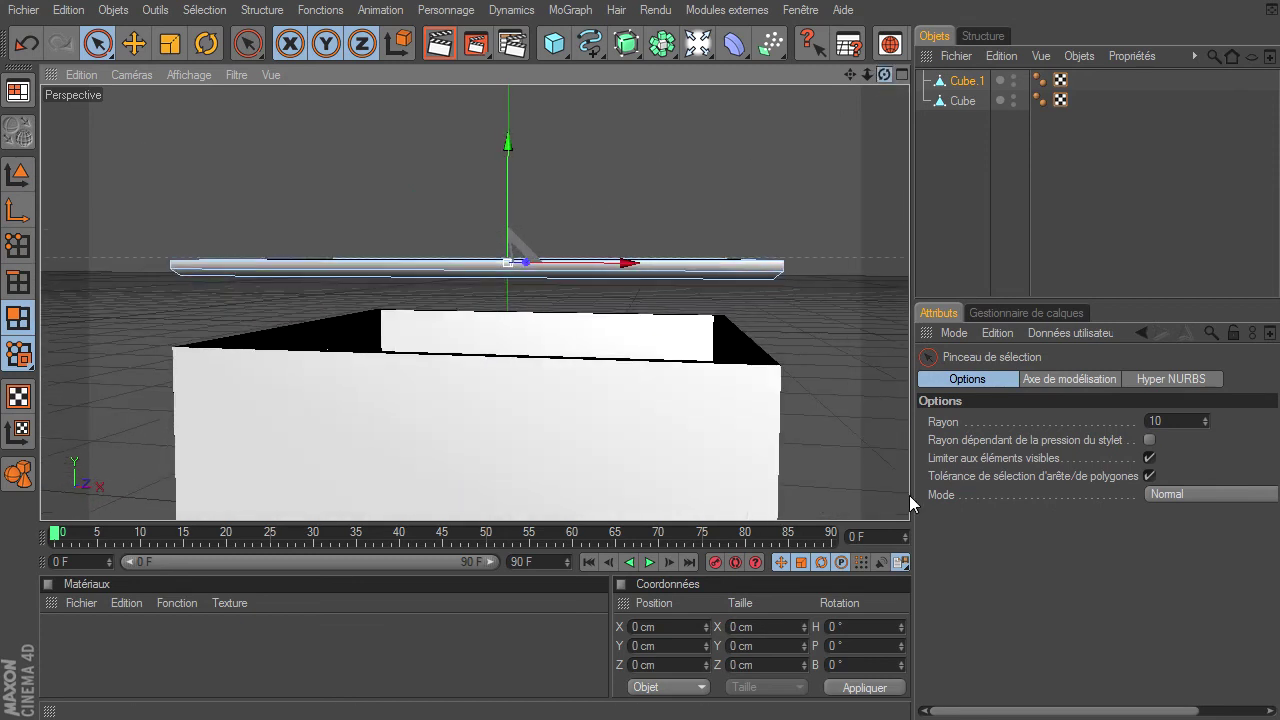
{"action": "left_click_drag", "start_coordinate": [909, 495], "coordinate": [909, 495]}
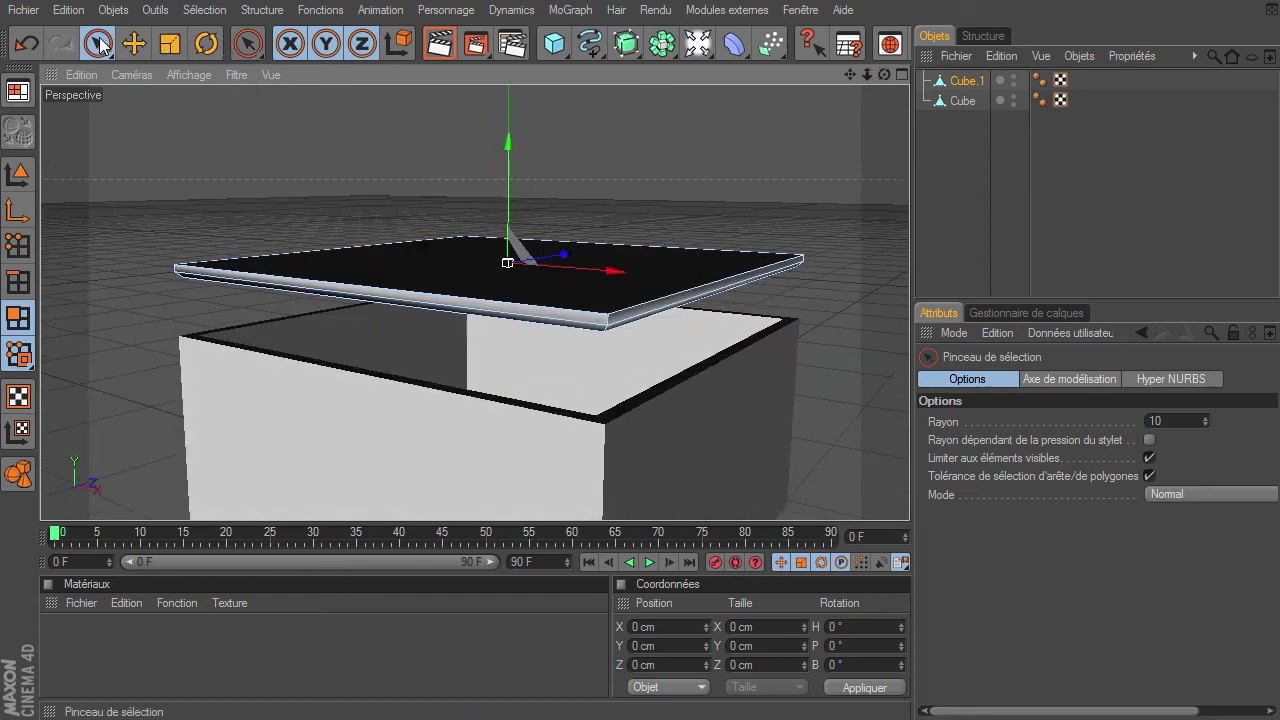
Lower the lid slab onto the box at Y 94.704 cm.
{"action": "left_click", "coordinate": [22, 178]}
{"action": "left_click", "coordinate": [135, 43]}
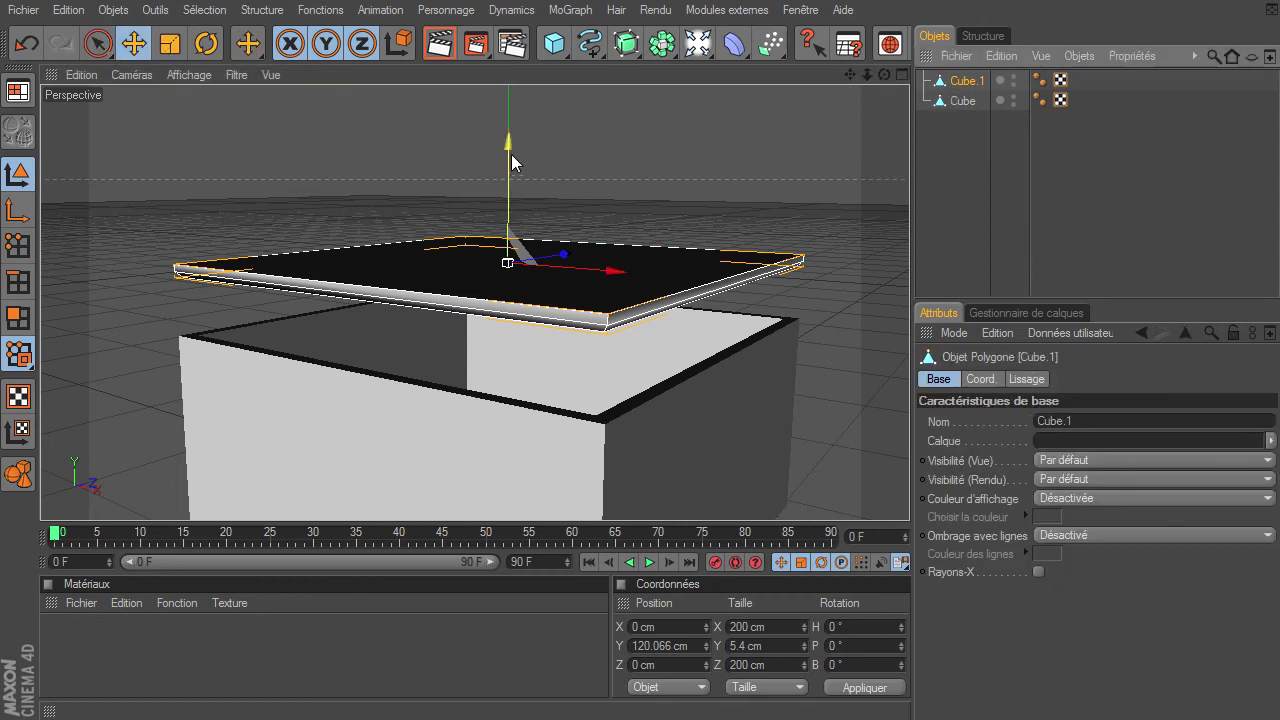
{"action": "left_click_drag", "start_coordinate": [511, 154], "coordinate": [909, 495]}
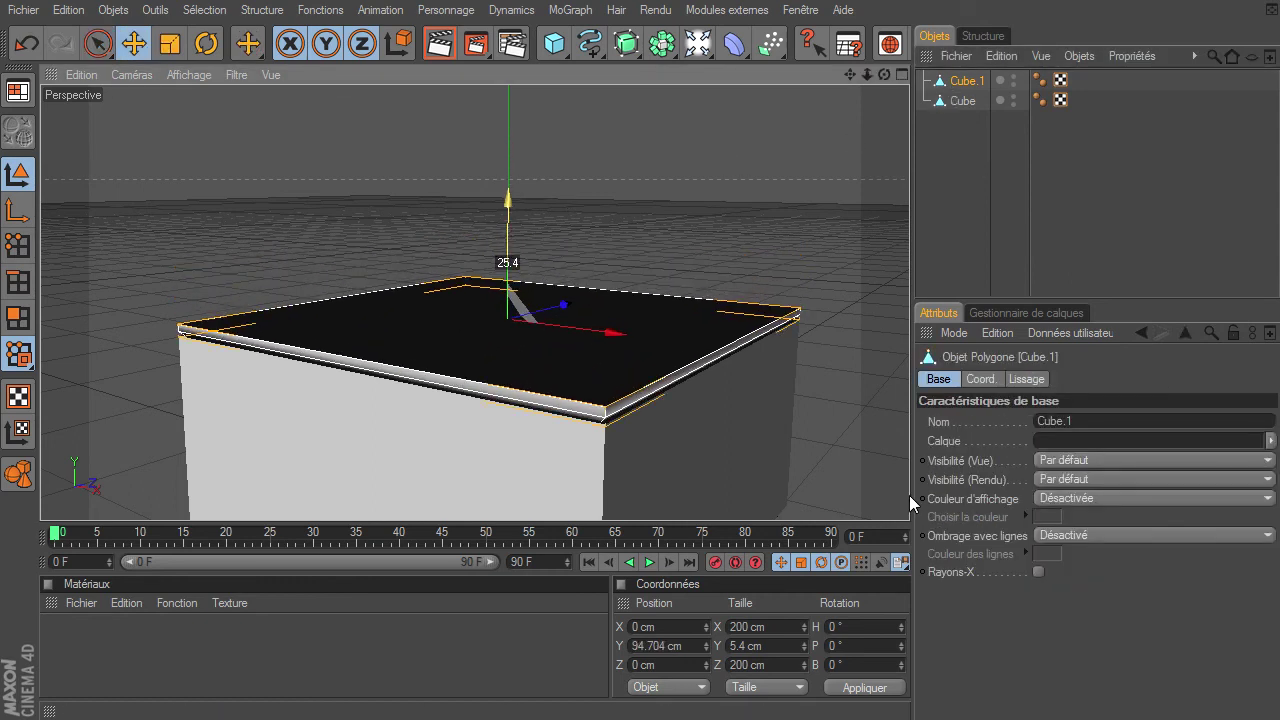
Rename Cube.1 to 'couvercle' and Cube to 'boite'.
{"action": "double_click", "coordinate": [957, 84]}
{"action": "type", "text": "couvrecle"}
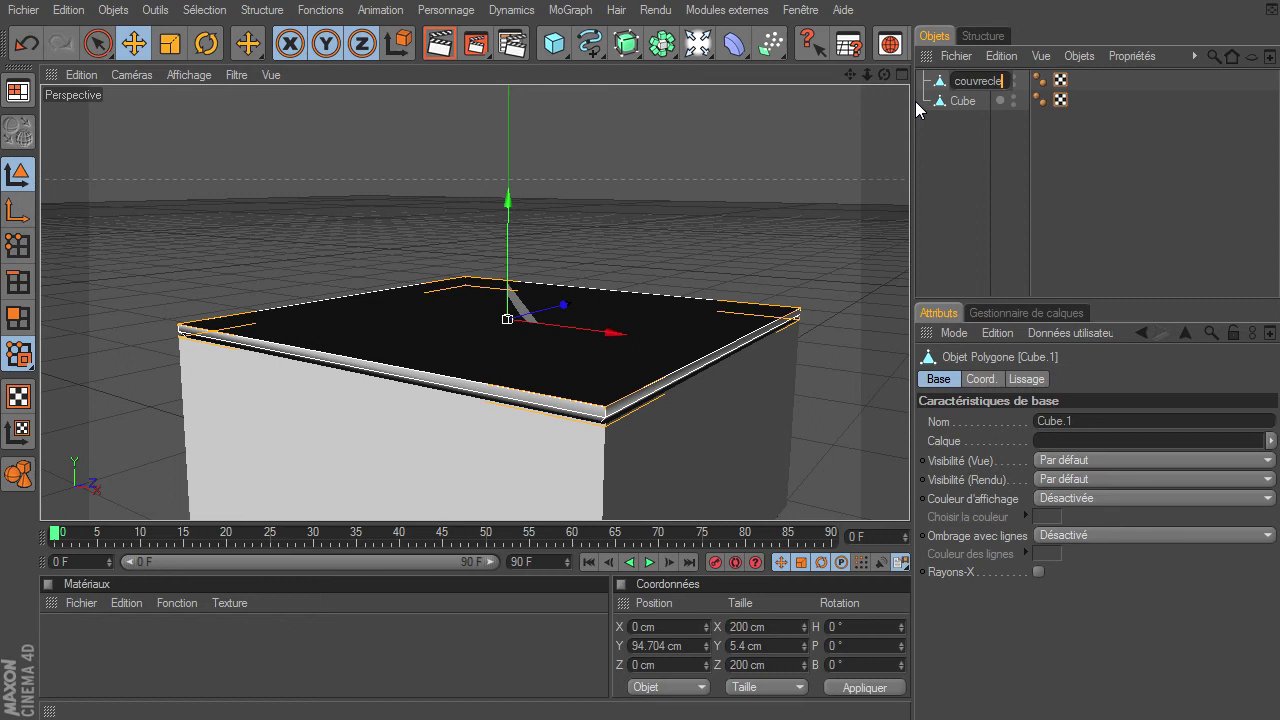
{"action": "key", "text": "Left"}
{"action": "key", "text": "Left"}
{"action": "key", "text": "Left"}
{"action": "key", "text": "BackSpace"}
{"action": "key", "text": "Right"}
{"action": "type", "text": "r"}
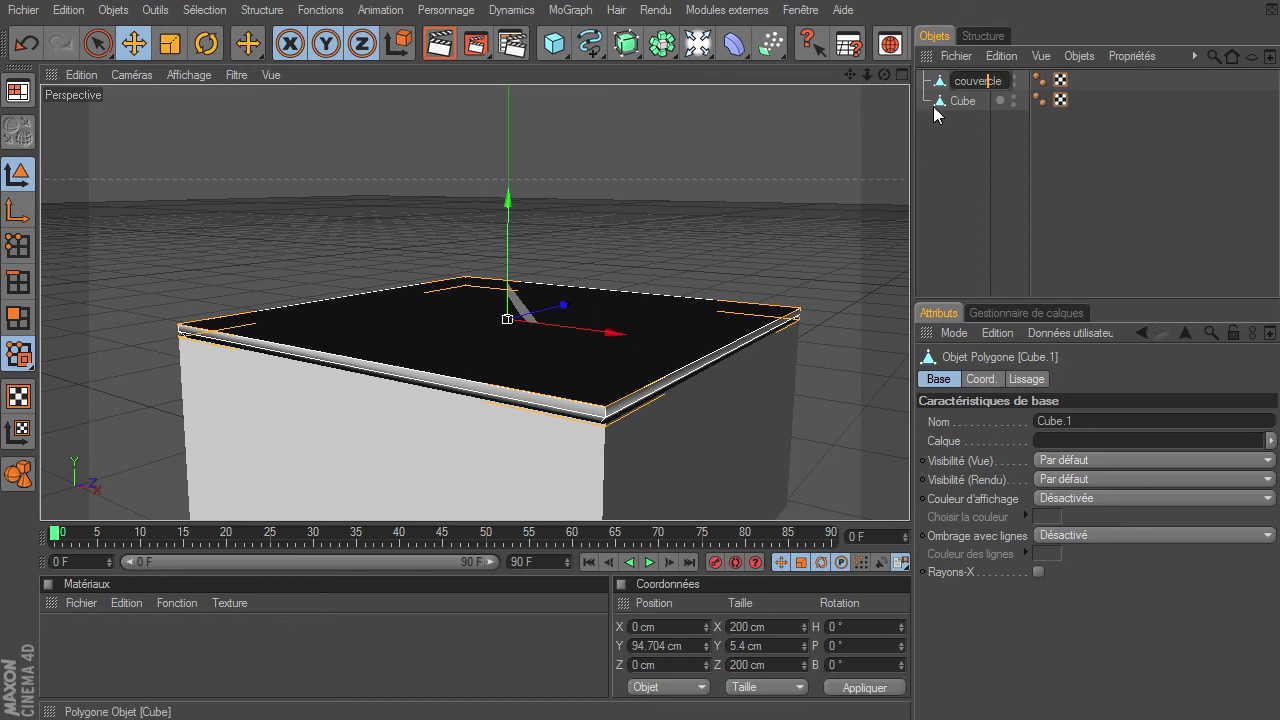
{"action": "key", "text": "Return"}
{"action": "left_click", "coordinate": [961, 101]}
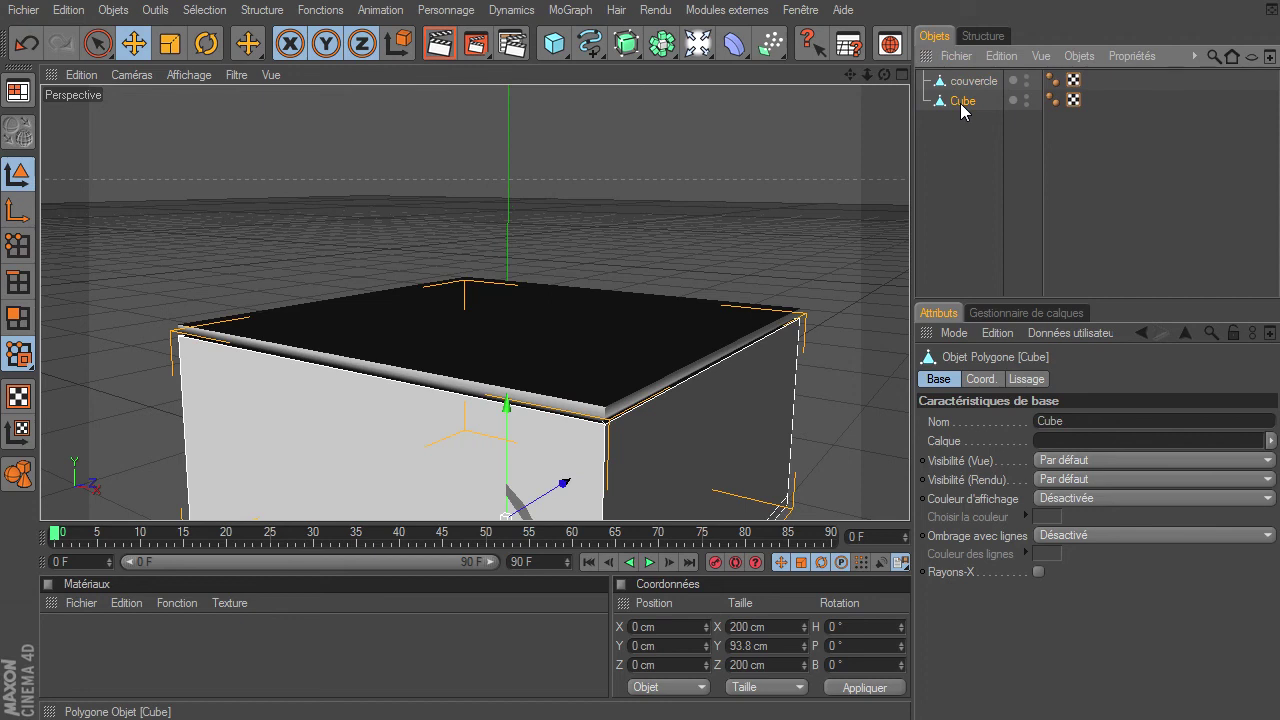
{"action": "double_click", "coordinate": [961, 101]}
{"action": "type", "text": "boit"}
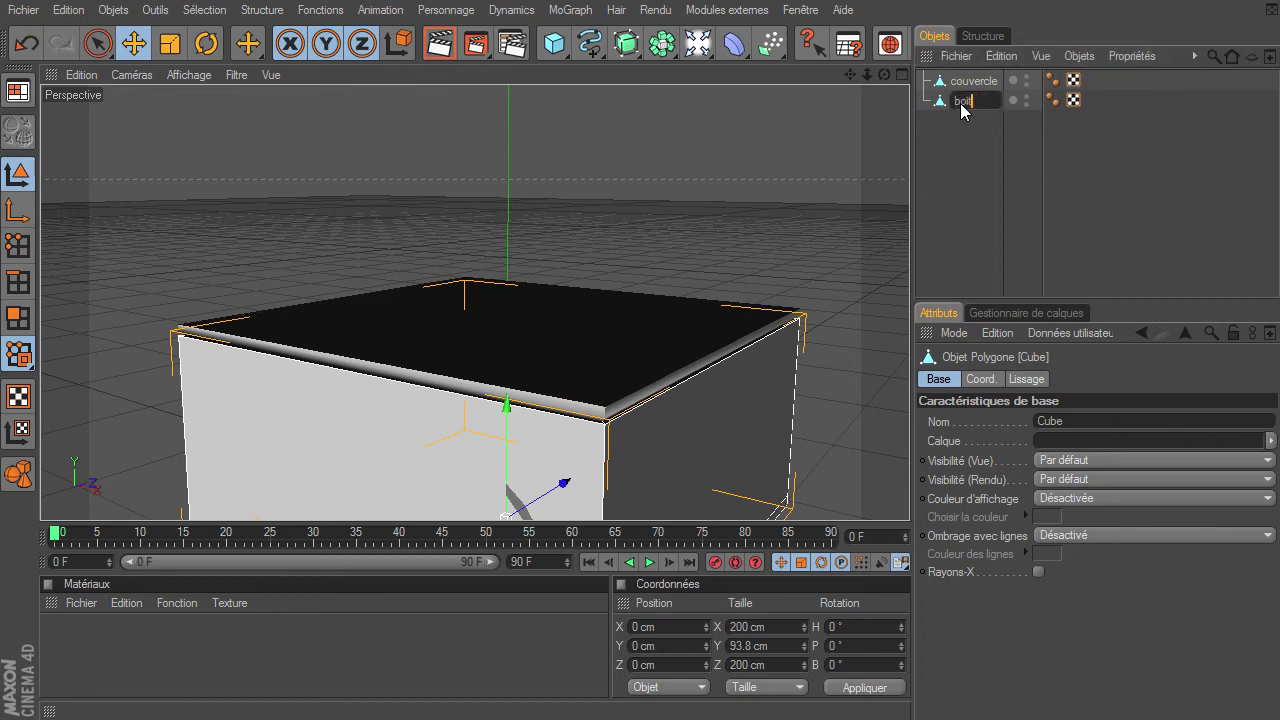
{"action": "type", "text": "e"}
{"action": "key", "text": "Return"}
{"action": "left_click", "coordinate": [955, 172]}
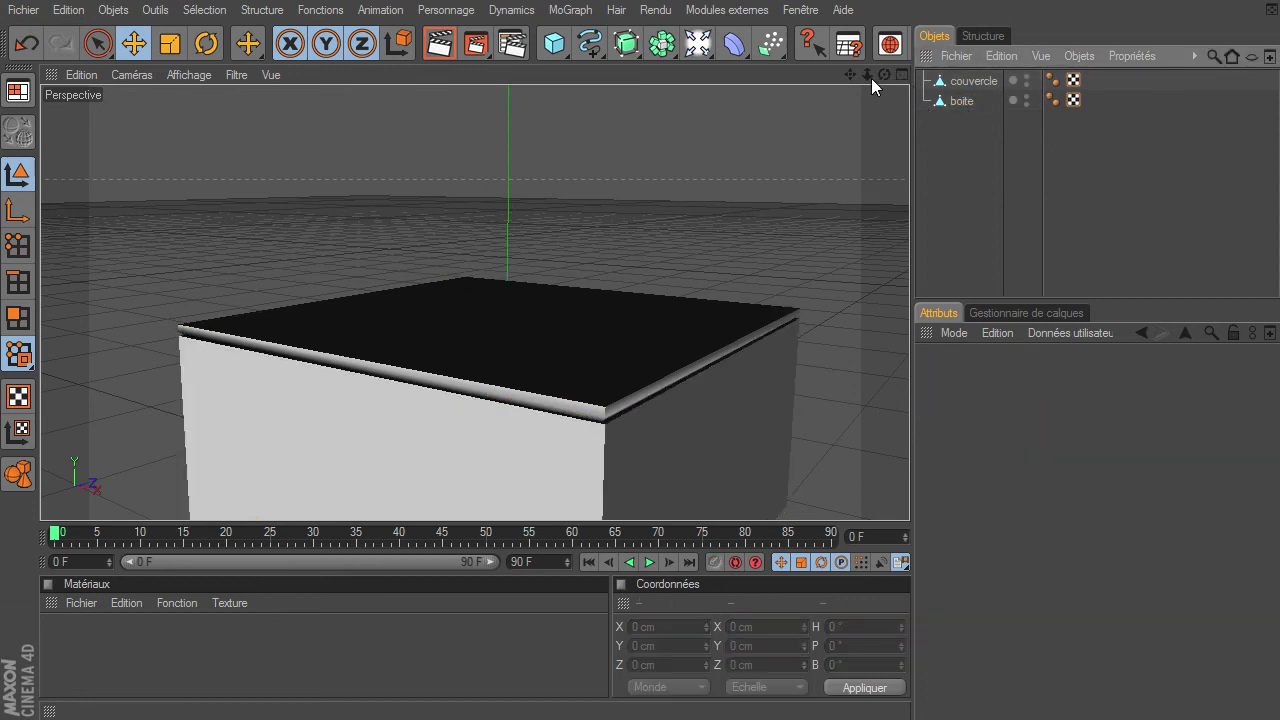
In the front view, move couvercle's pivot axis to its left edge at X -100.891 cm.
{"action": "left_click_drag", "start_coordinate": [871, 78], "coordinate": [909, 494]}
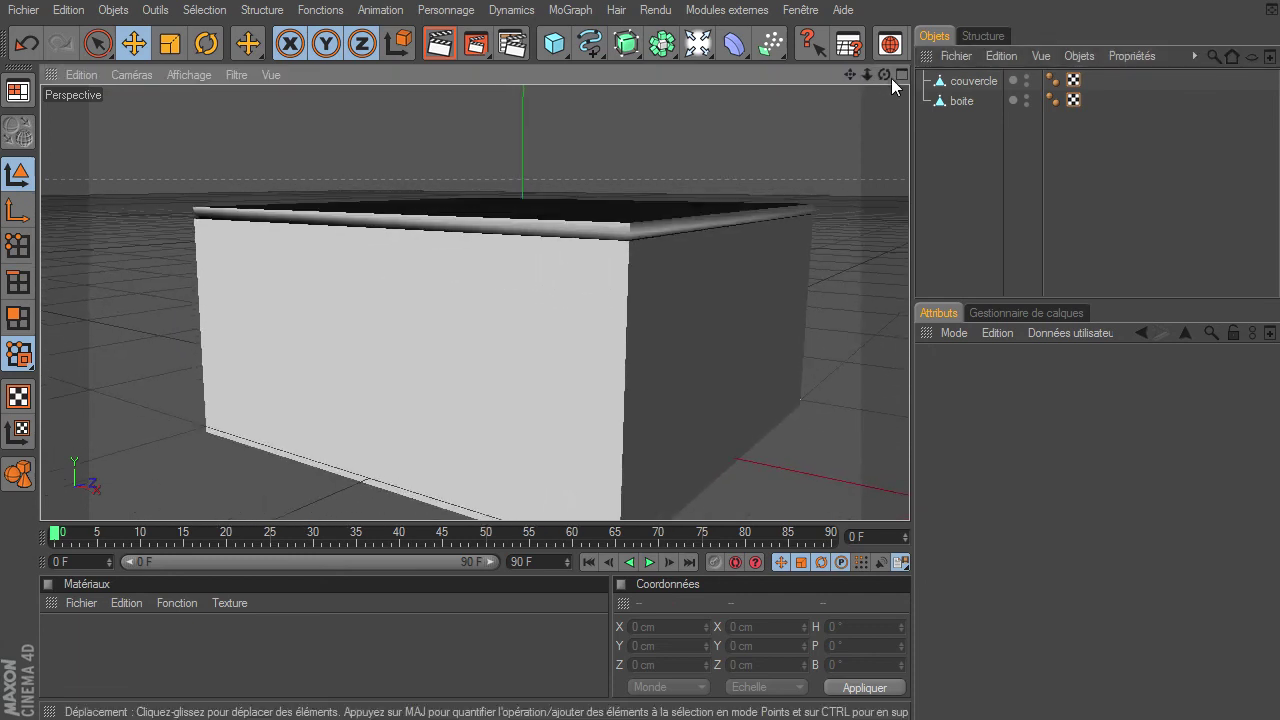
{"action": "mouse_move", "coordinate": [868, 75]}
{"action": "left_mouse_down"}
{"action": "mouse_move", "coordinate": [909, 495]}
{"action": "mouse_move", "coordinate": [884, 74]}
{"action": "mouse_move", "coordinate": [909, 495]}
{"action": "left_mouse_up"}
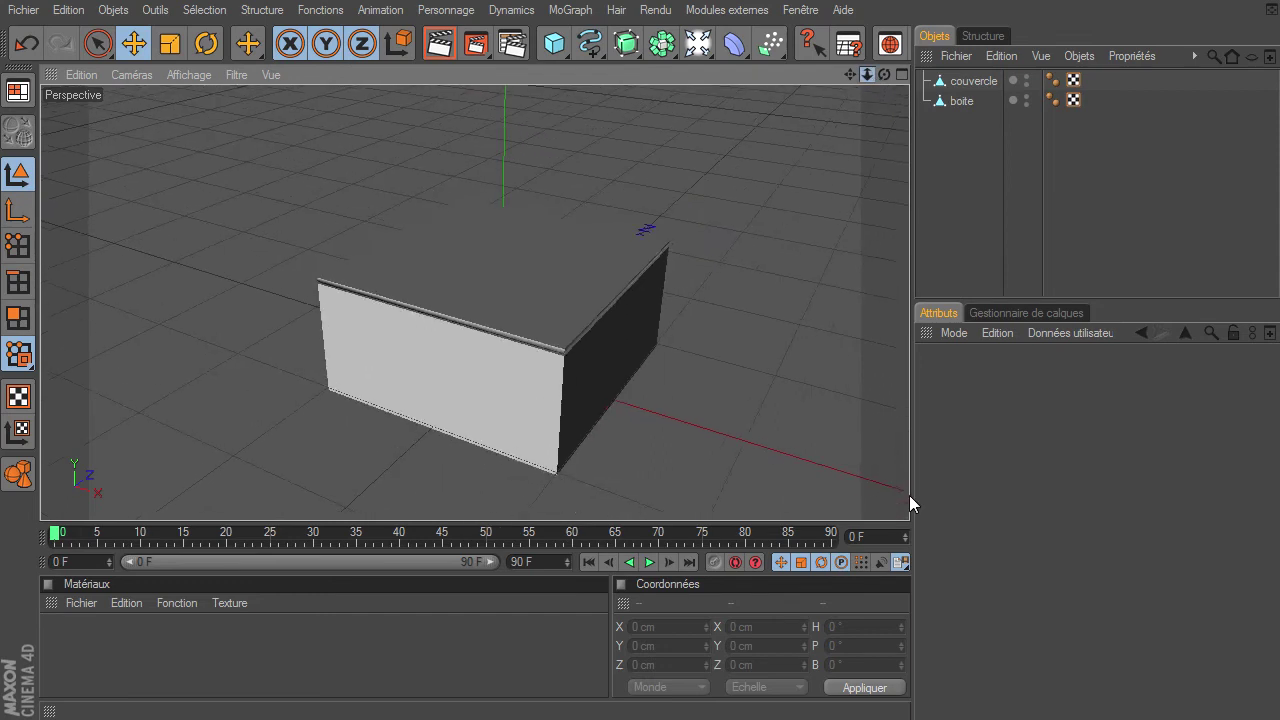
{"action": "left_click_drag", "start_coordinate": [879, 74], "coordinate": [909, 495]}
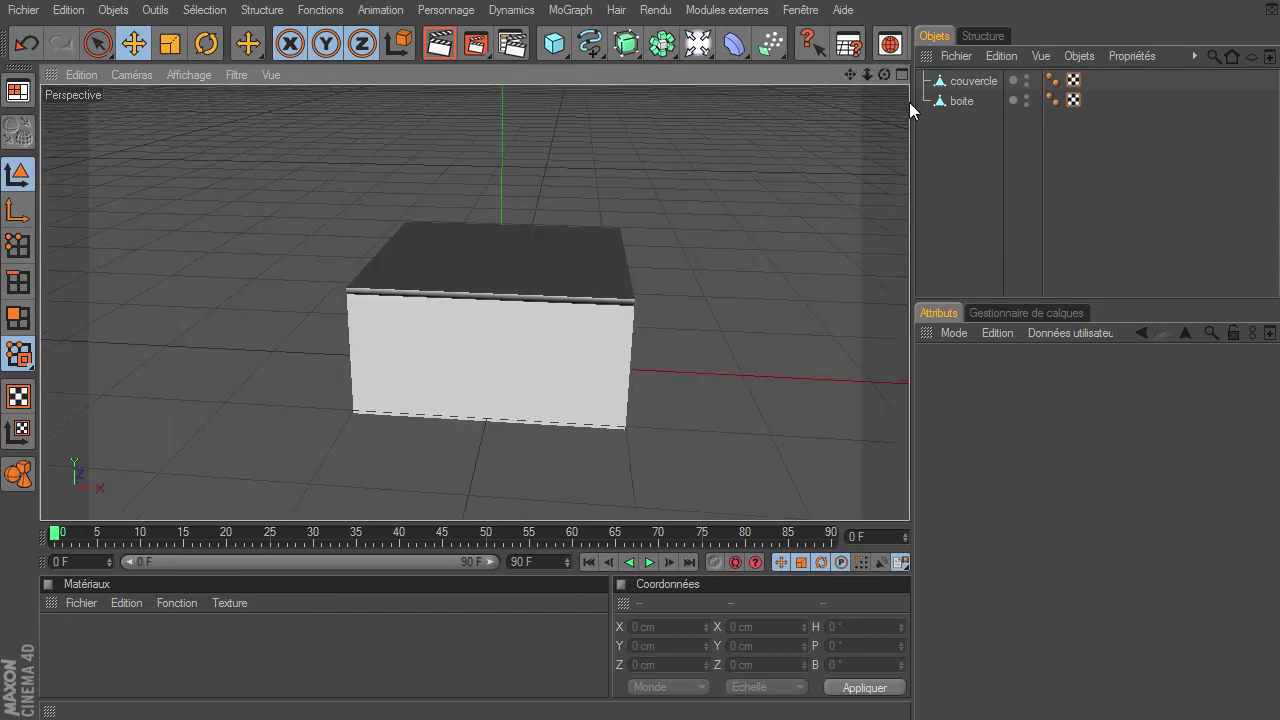
{"action": "left_click", "coordinate": [952, 84]}
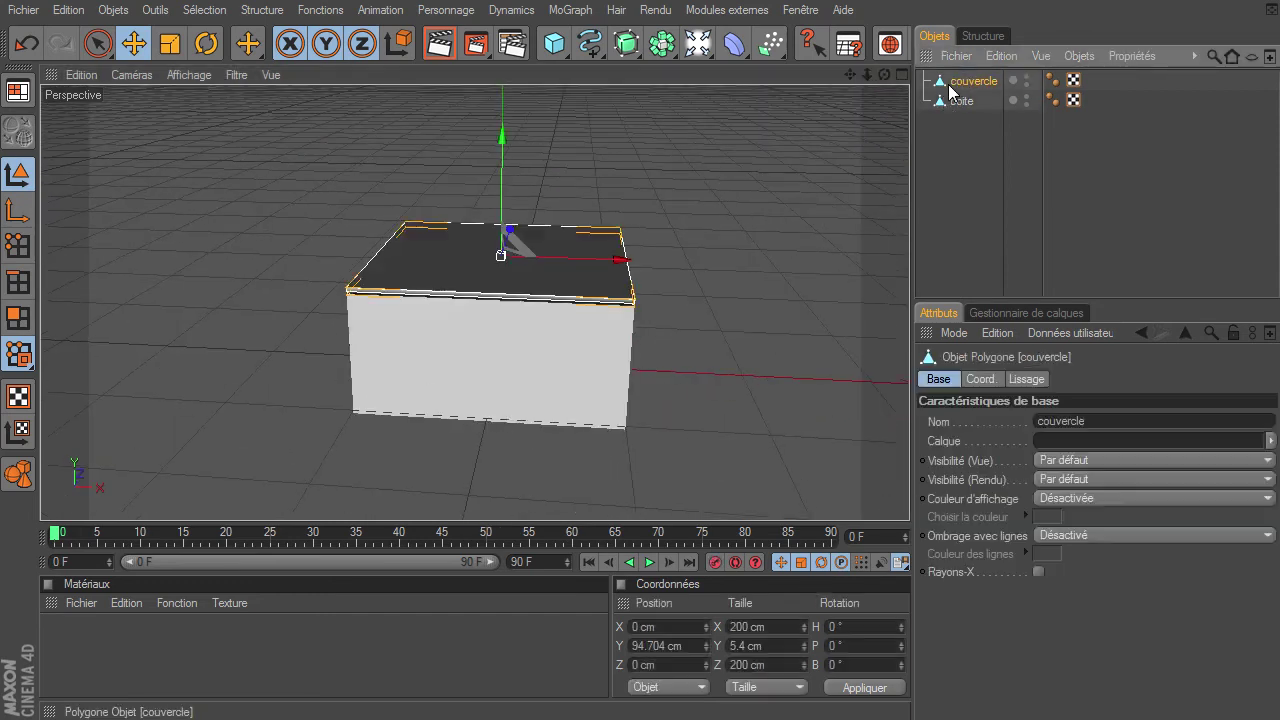
{"action": "left_click", "coordinate": [18, 210]}
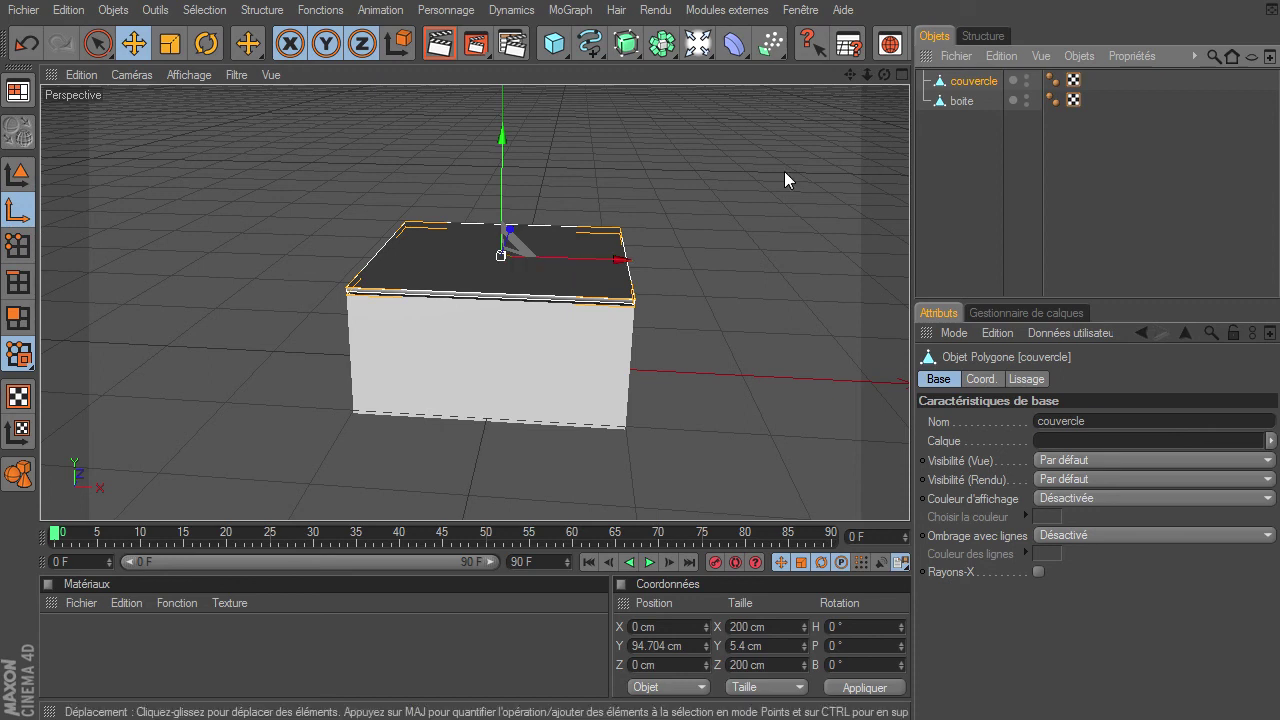
{"action": "left_click", "coordinate": [902, 74]}
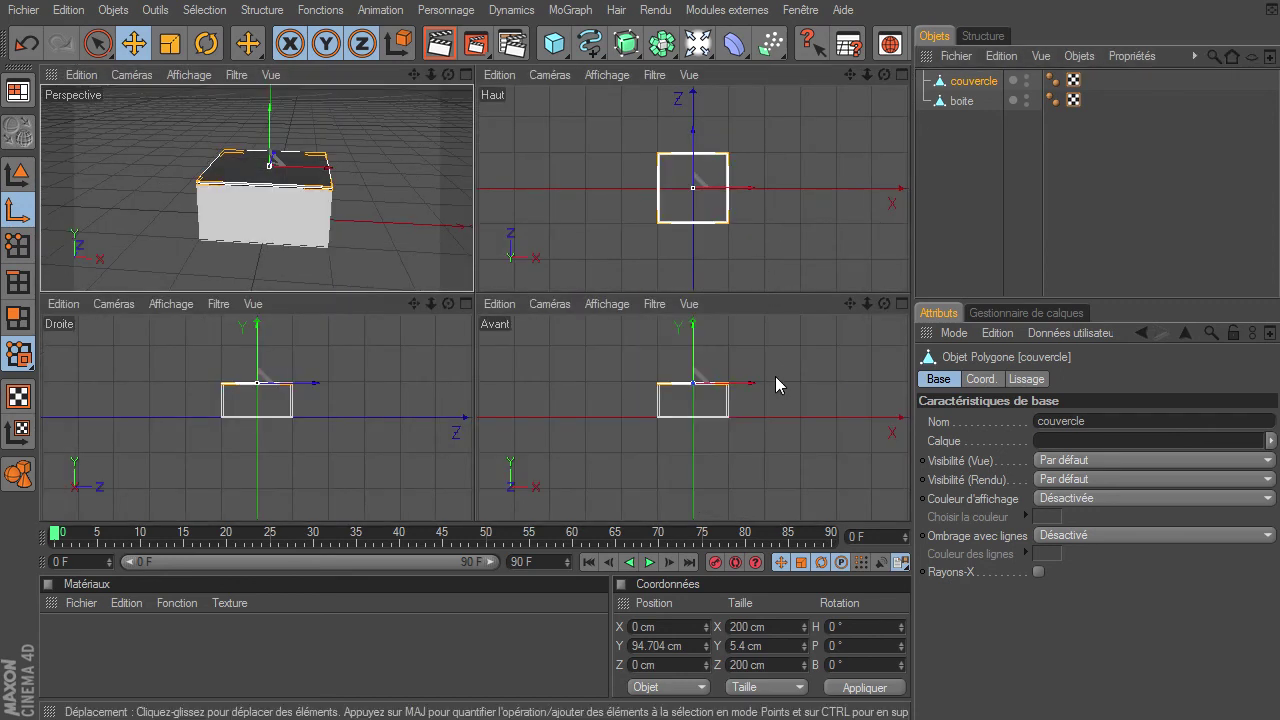
{"action": "left_click", "coordinate": [901, 306]}
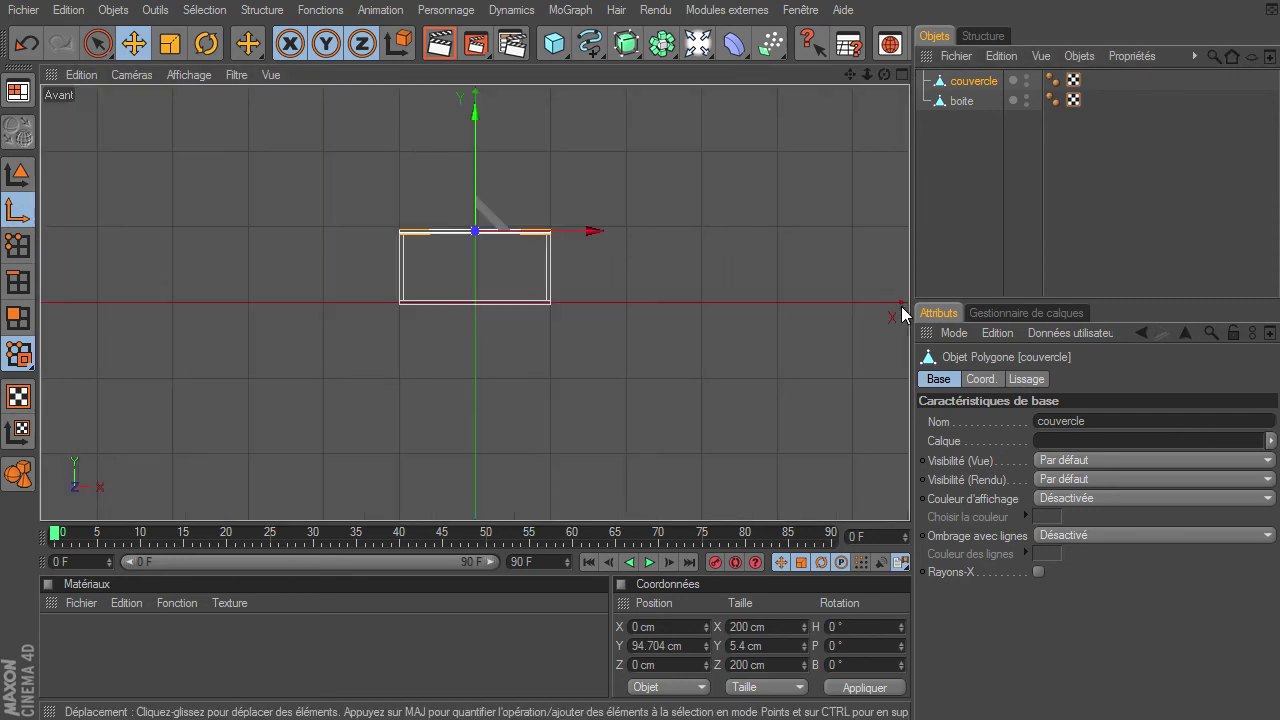
{"action": "left_click_drag", "start_coordinate": [867, 74], "coordinate": [846, 77]}
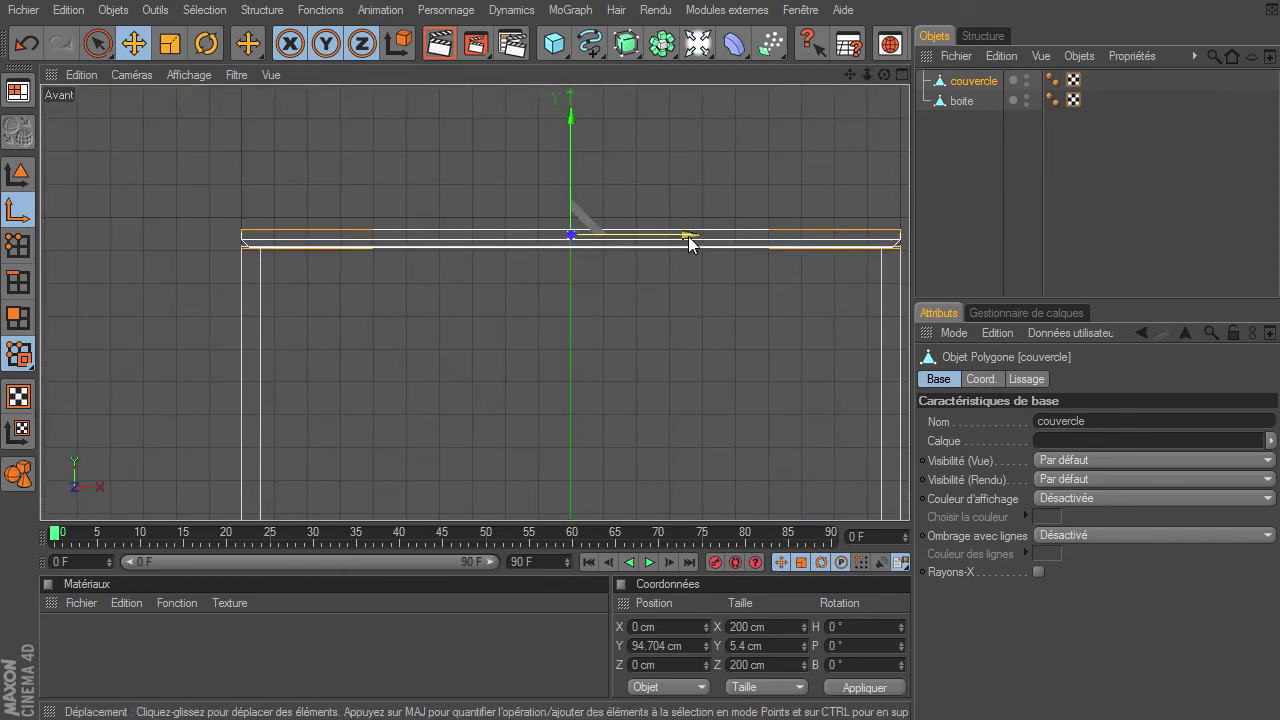
{"action": "left_click_drag", "start_coordinate": [694, 240], "coordinate": [362, 240]}
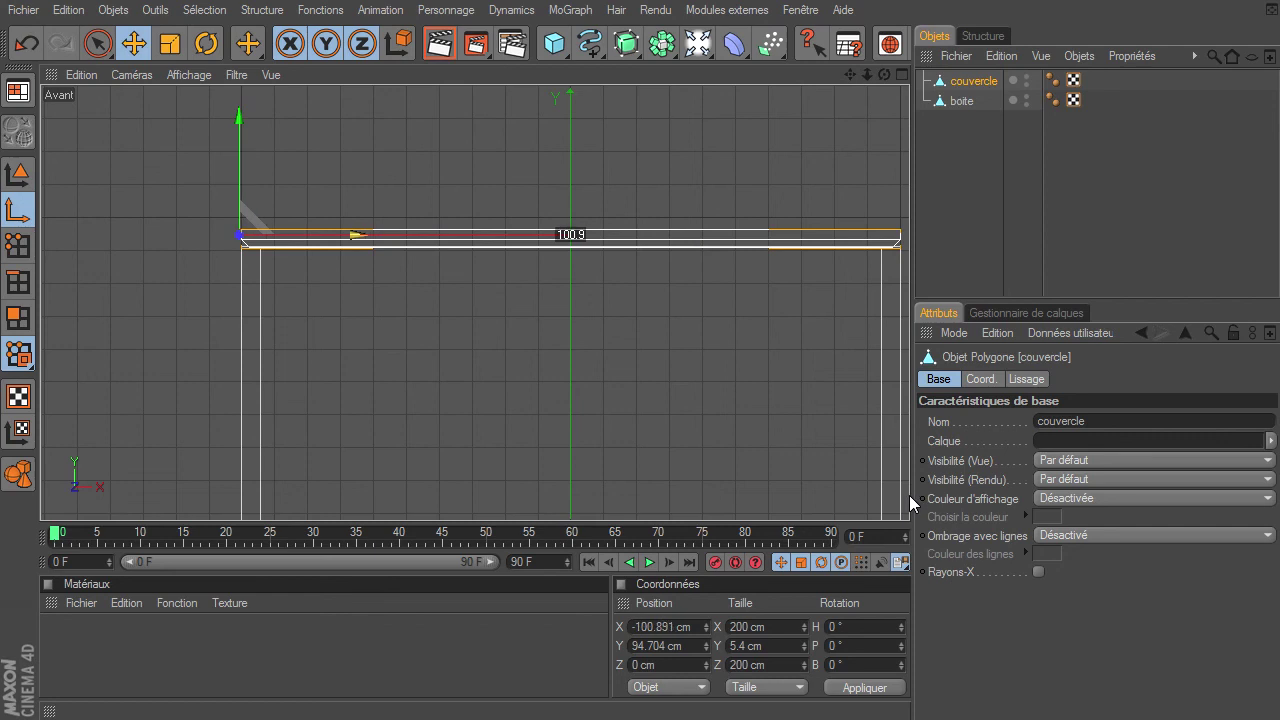
{"action": "left_click", "coordinate": [12, 176]}
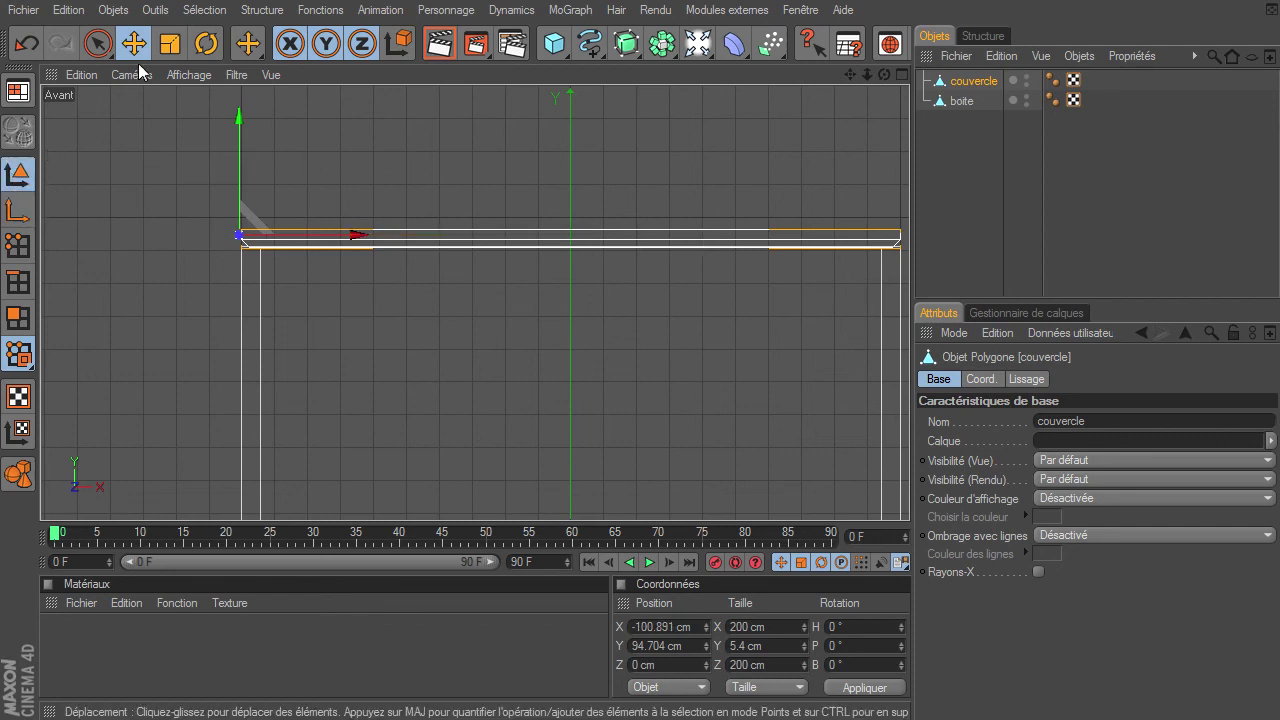
{"action": "left_click", "coordinate": [900, 75]}
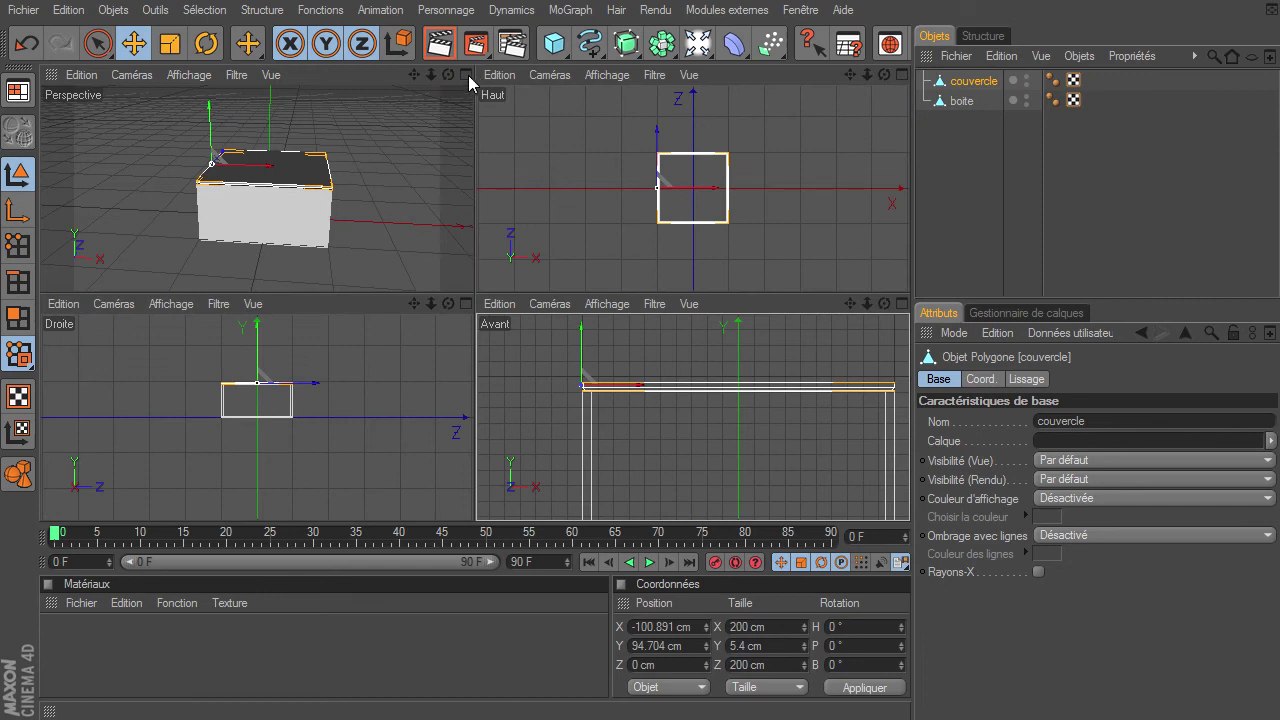
{"action": "left_click", "coordinate": [466, 75]}
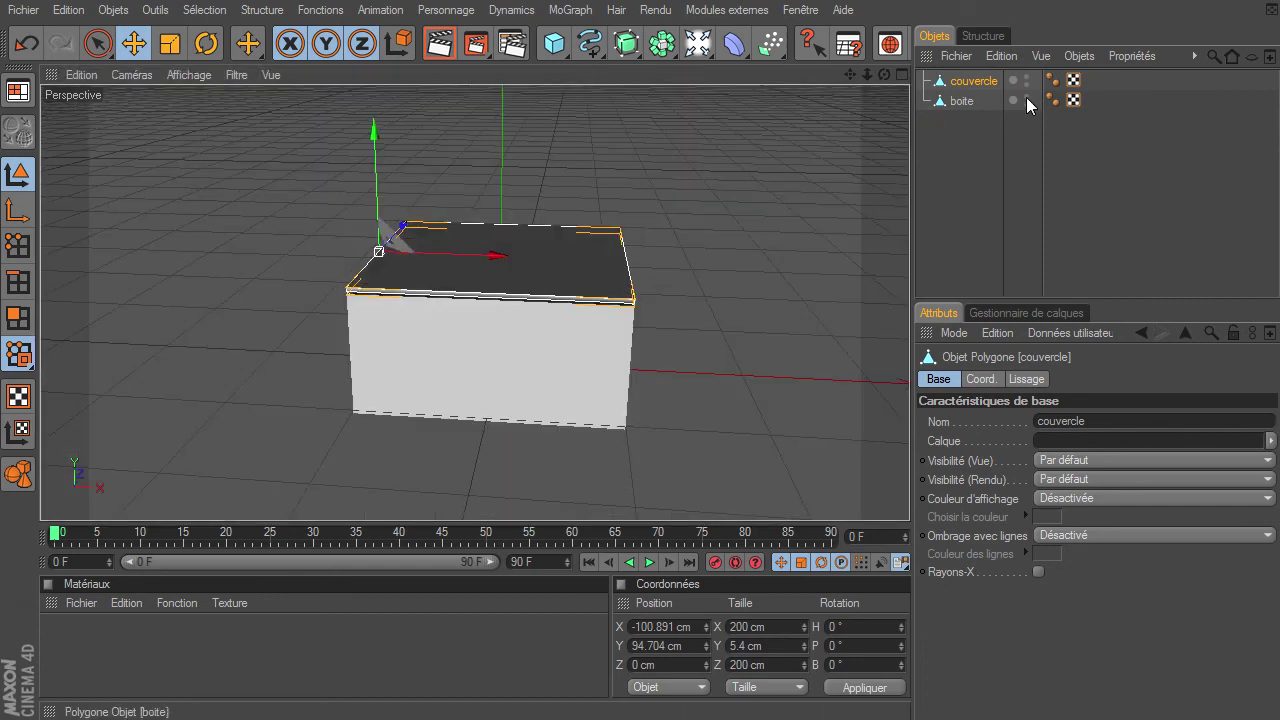
Rotate the lid open on its left-edge hinge to a bank of -35.923°.
{"action": "left_click", "coordinate": [206, 43]}
{"action": "left_click_drag", "start_coordinate": [427, 192], "coordinate": [363, 132]}
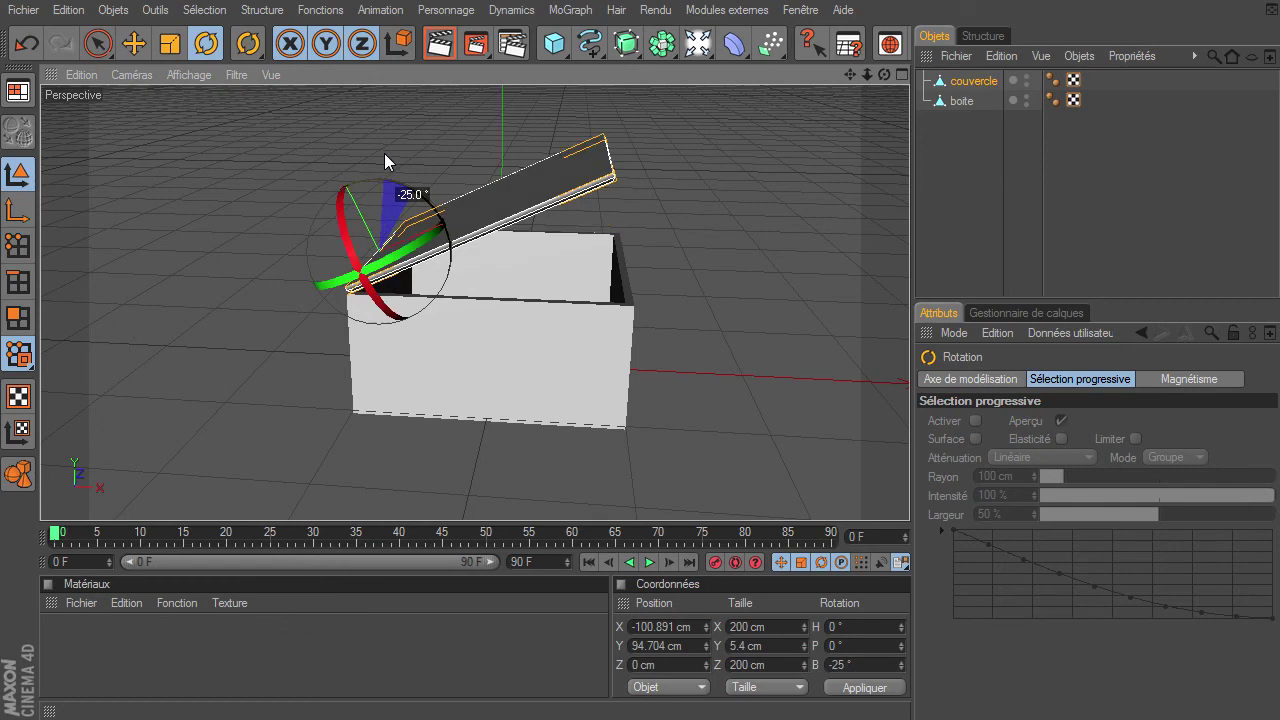
{"action": "mouse_move", "coordinate": [885, 76]}
{"action": "left_mouse_down"}
{"action": "mouse_move", "coordinate": [909, 495]}
{"action": "mouse_move", "coordinate": [859, 77]}
{"action": "mouse_move", "coordinate": [909, 495]}
{"action": "left_mouse_up"}
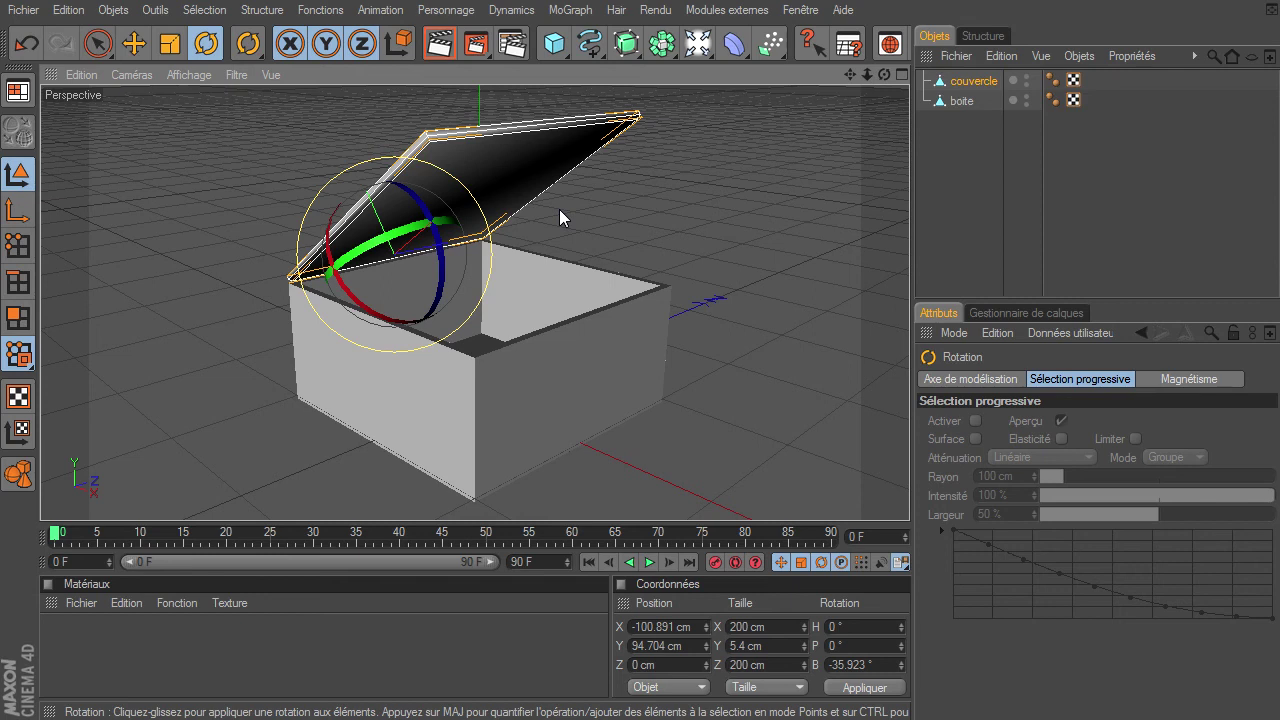
{"action": "left_click", "coordinate": [656, 214]}
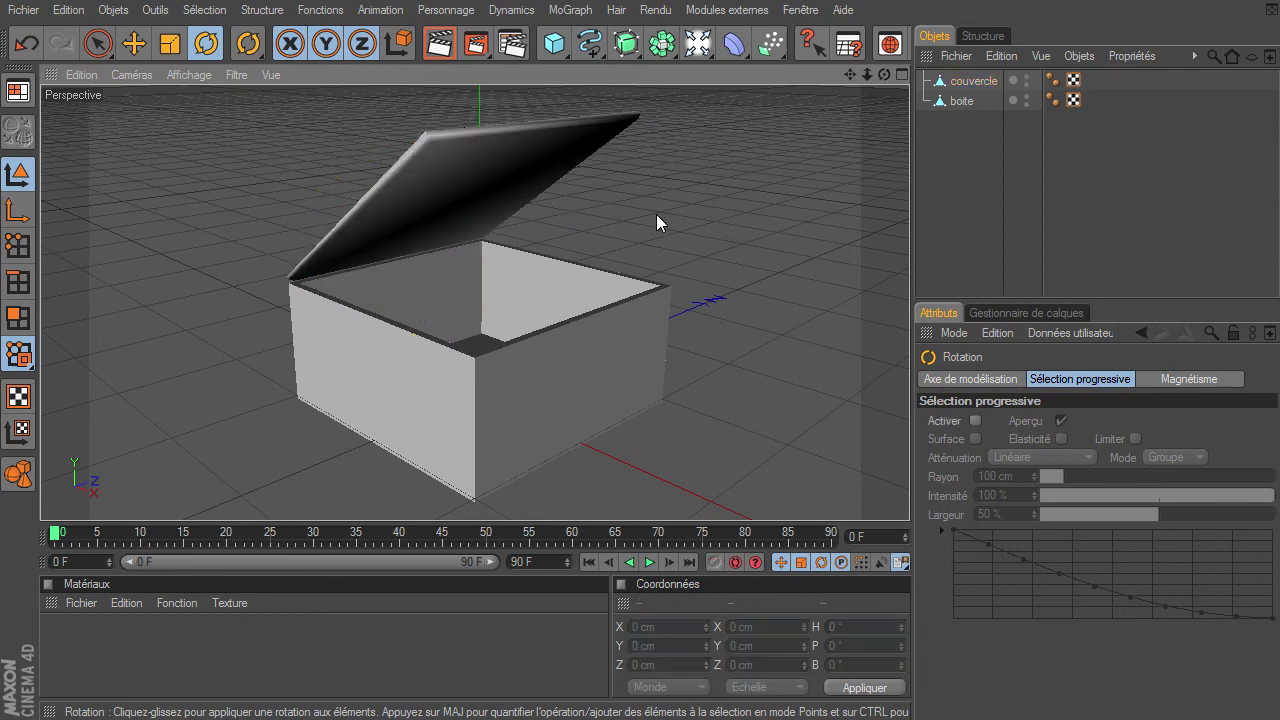
{"action": "mouse_move", "coordinate": [884, 74]}
{"action": "left_mouse_down"}
{"action": "mouse_move", "coordinate": [898, 497]}
{"action": "mouse_move", "coordinate": [909, 495]}
{"action": "left_mouse_up"}
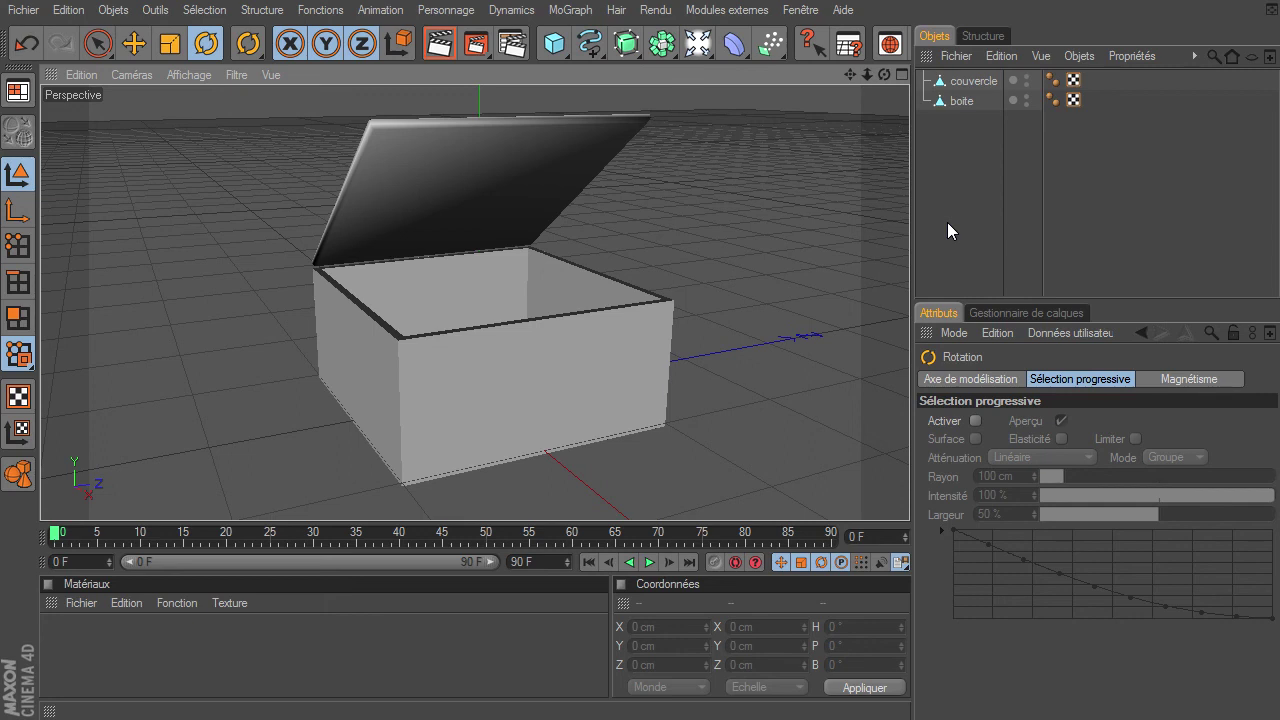
{"action": "left_click_drag", "start_coordinate": [885, 75], "coordinate": [909, 495]}
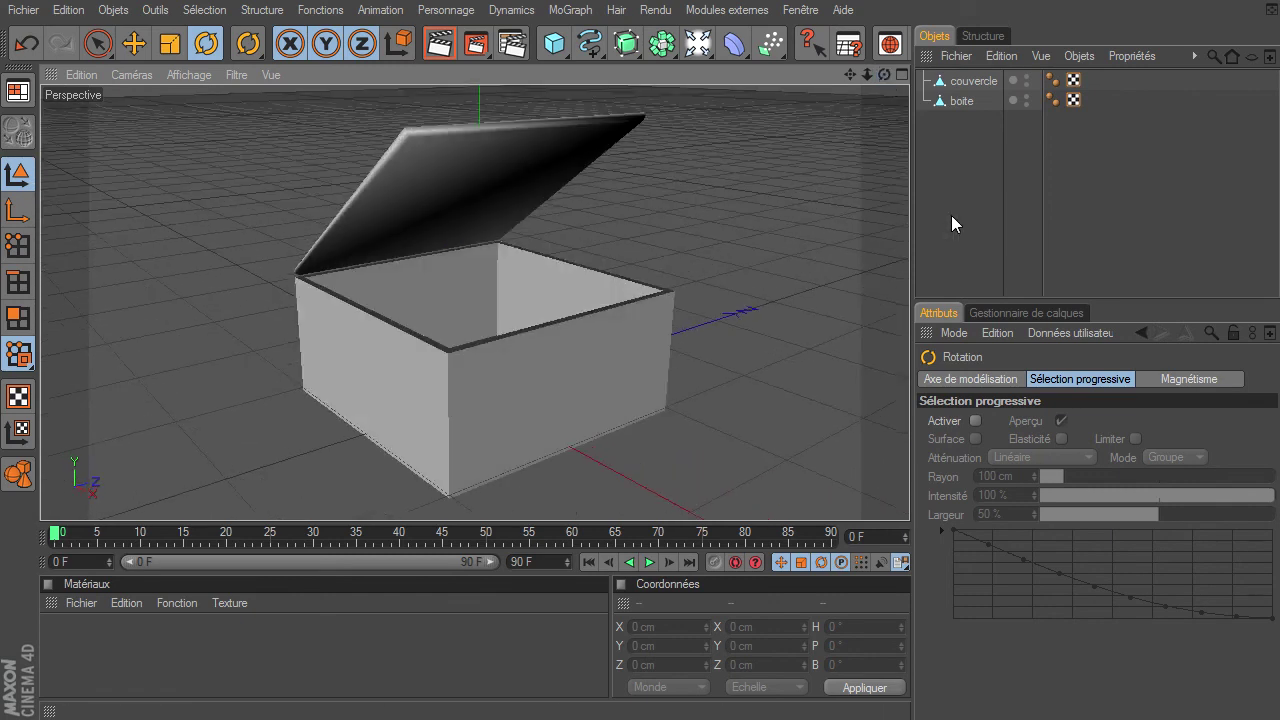